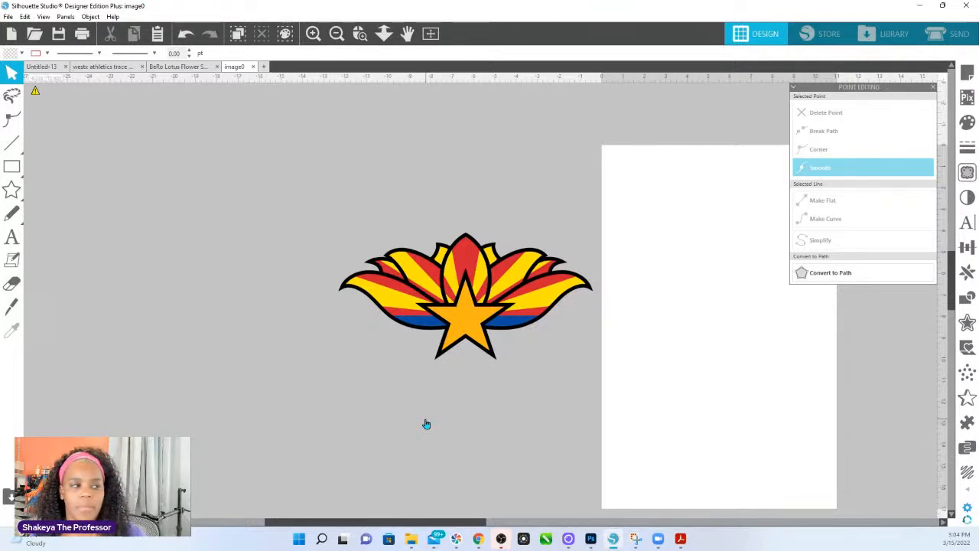
Step: Close the point editing options and frame the whole lotus and star artwork in a close-up view
click(360, 33)
drag(320, 239, 617, 382)
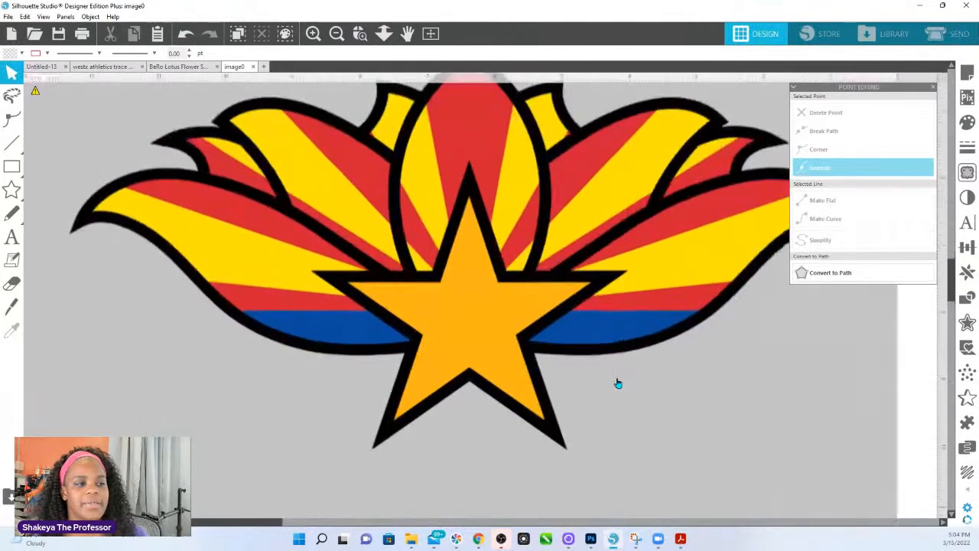
click(932, 87)
scroll(635, 269, up, 1)
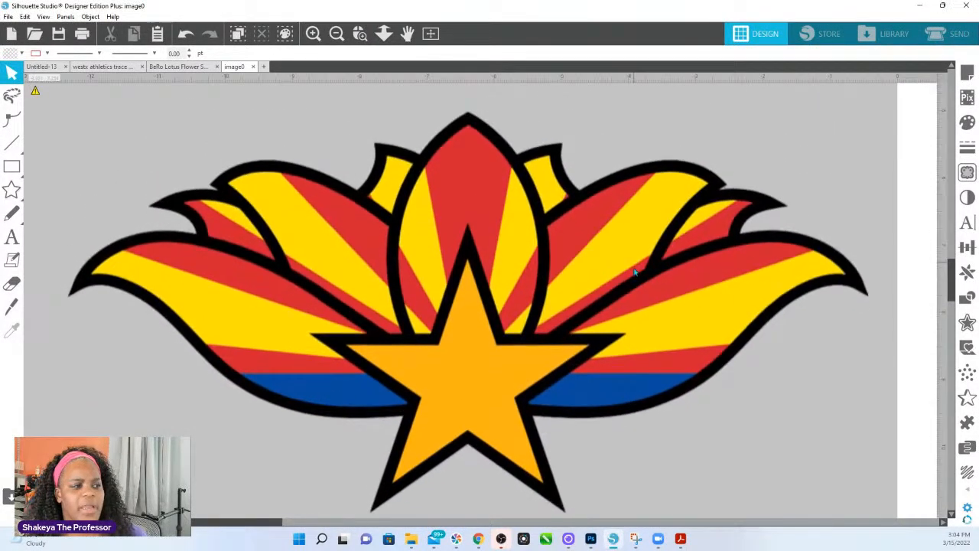
click(384, 32)
drag(401, 209, 400, 192)
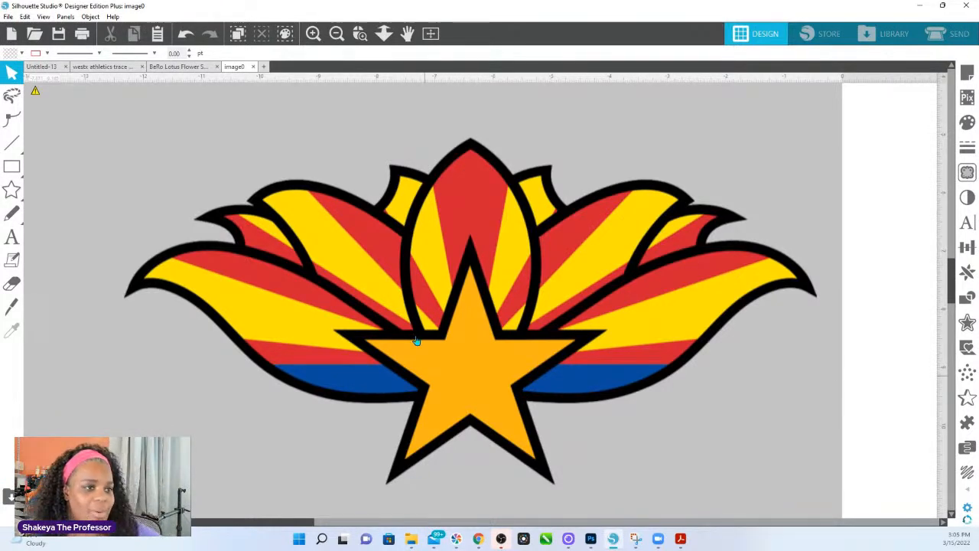
Step: Trace all the red areas of the lotus by color, with All Areas and a tolerance of 17%
click(968, 170)
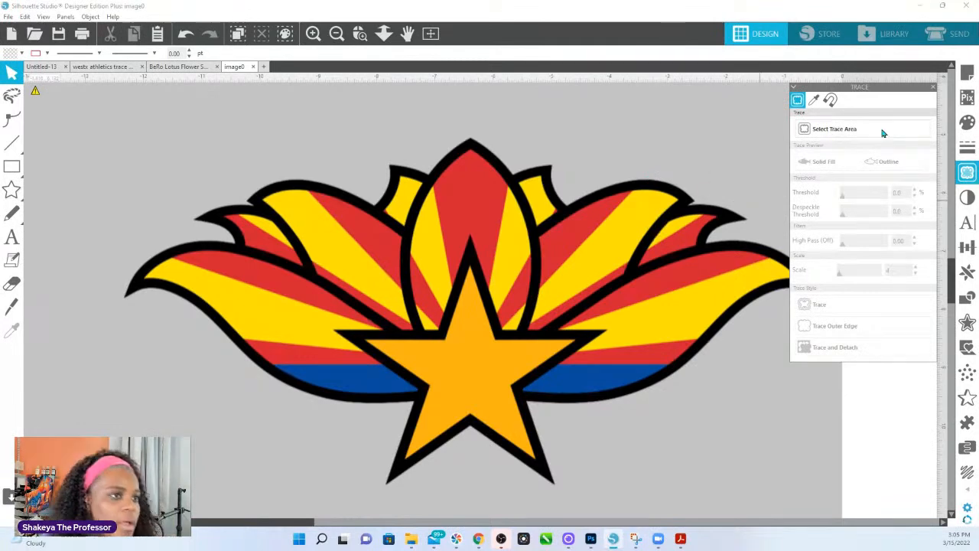
click(814, 101)
click(832, 129)
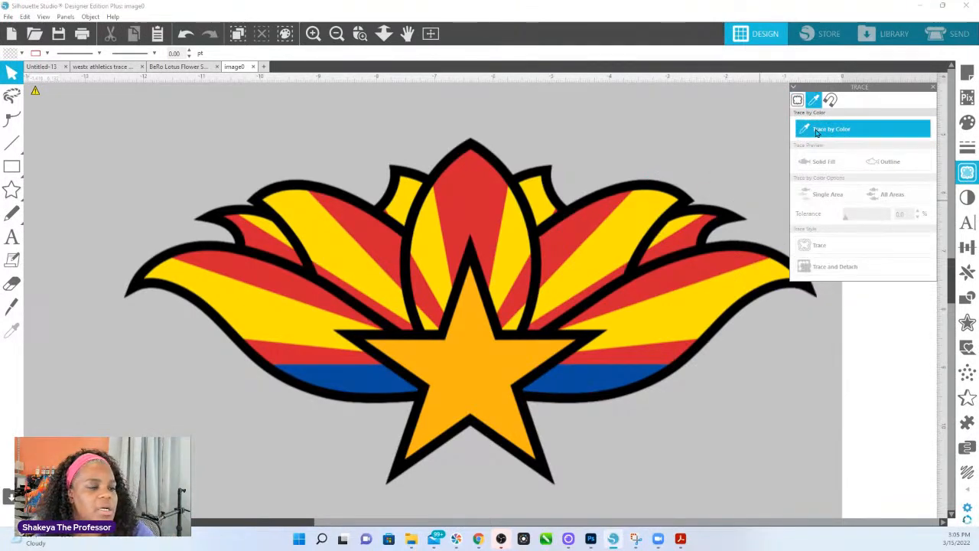
click(571, 226)
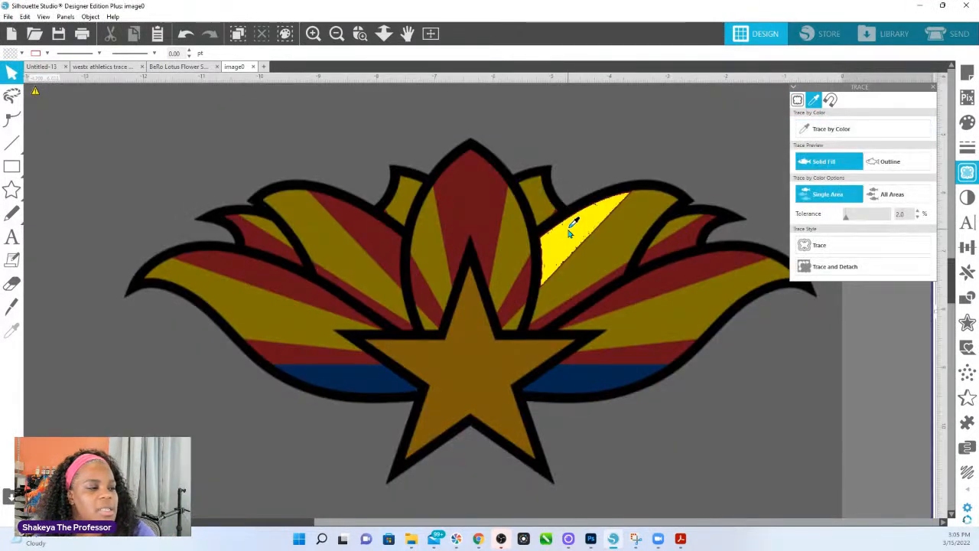
click(888, 197)
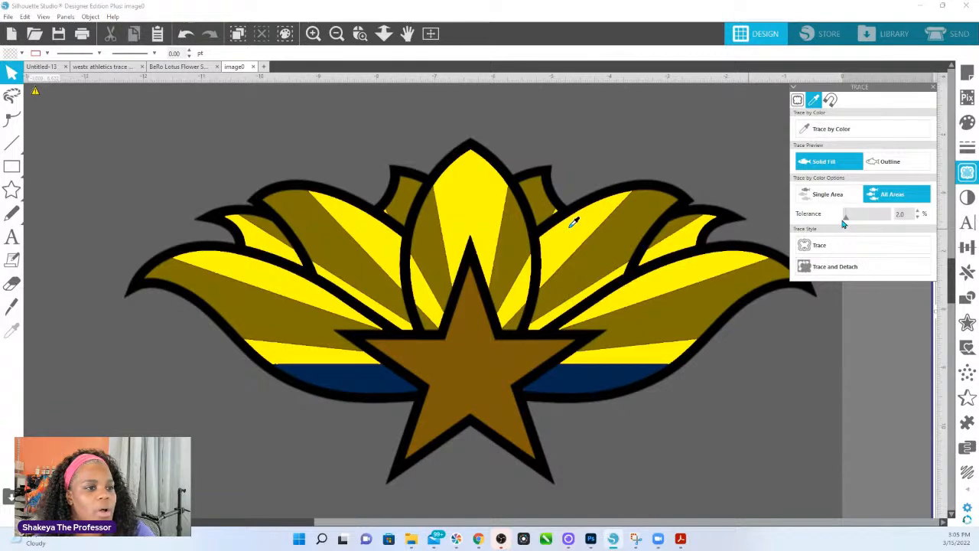
drag(846, 219, 853, 220)
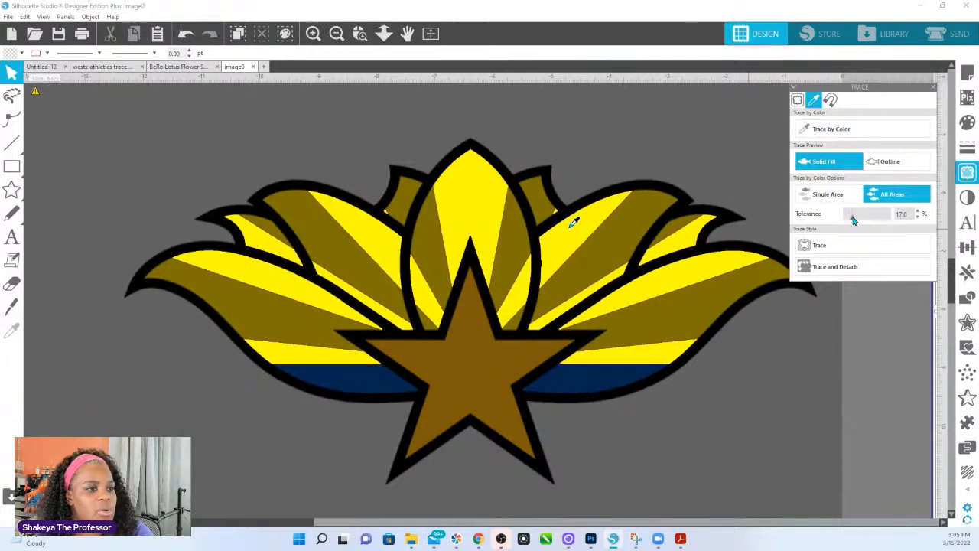
click(822, 247)
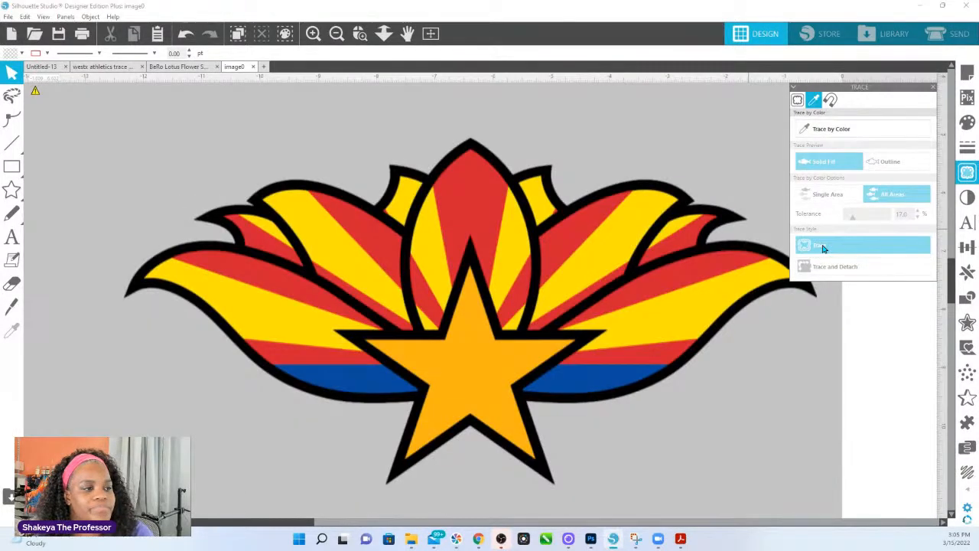
Step: Trace all the yellow areas of the lotus by color, with All Areas and a tolerance of 31%
click(849, 130)
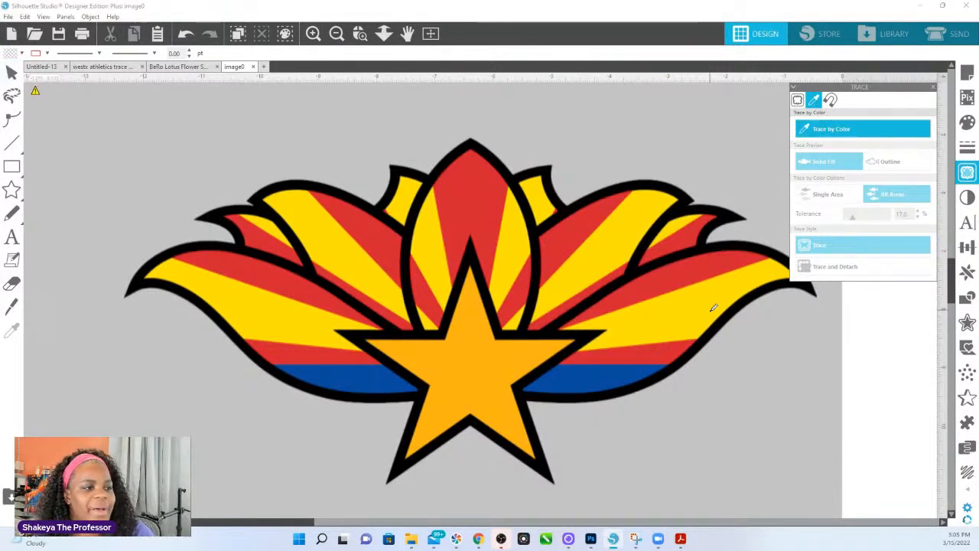
click(715, 304)
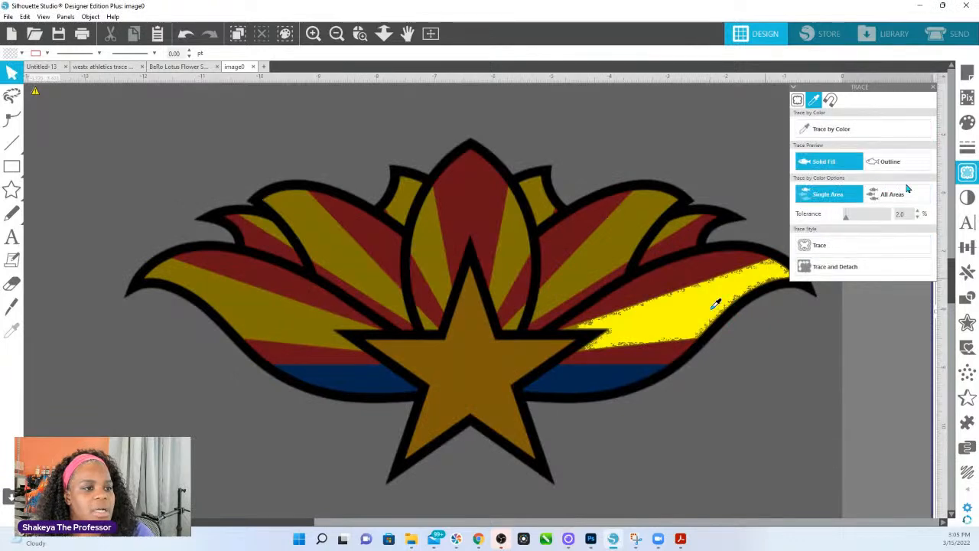
click(892, 193)
drag(845, 220, 860, 221)
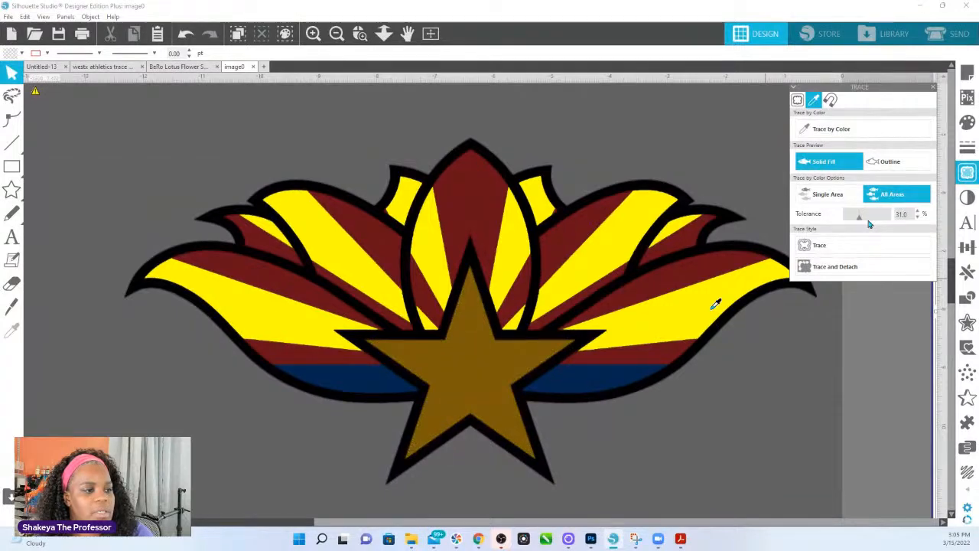
click(821, 246)
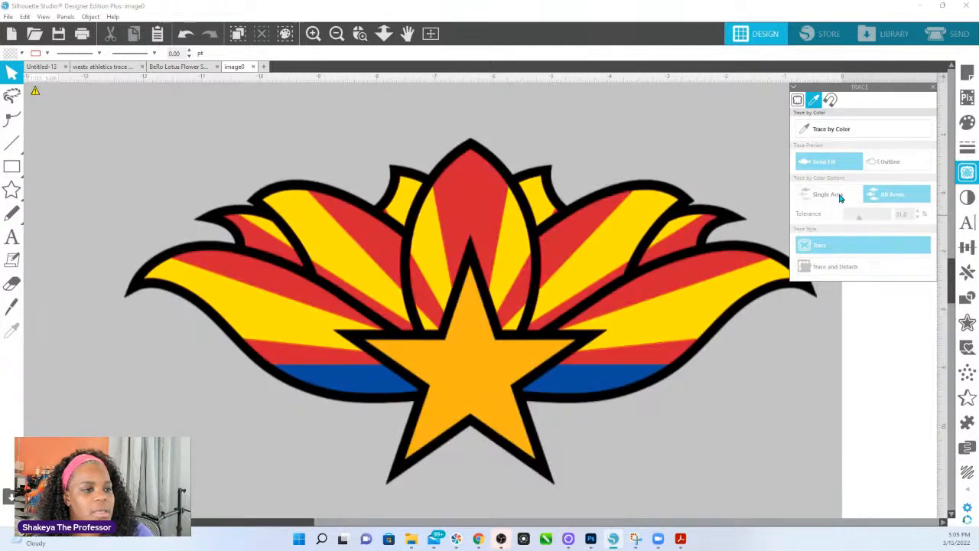
Step: Trace by color the blue parts with All Areas at 20% tolerance and the orange star as a Single Area at 30% tolerance
click(604, 373)
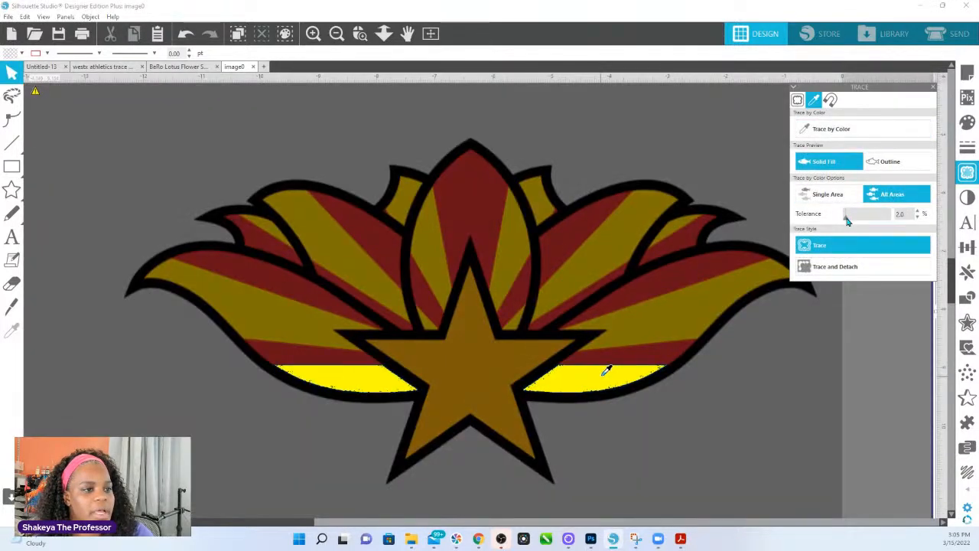
drag(848, 221, 855, 221)
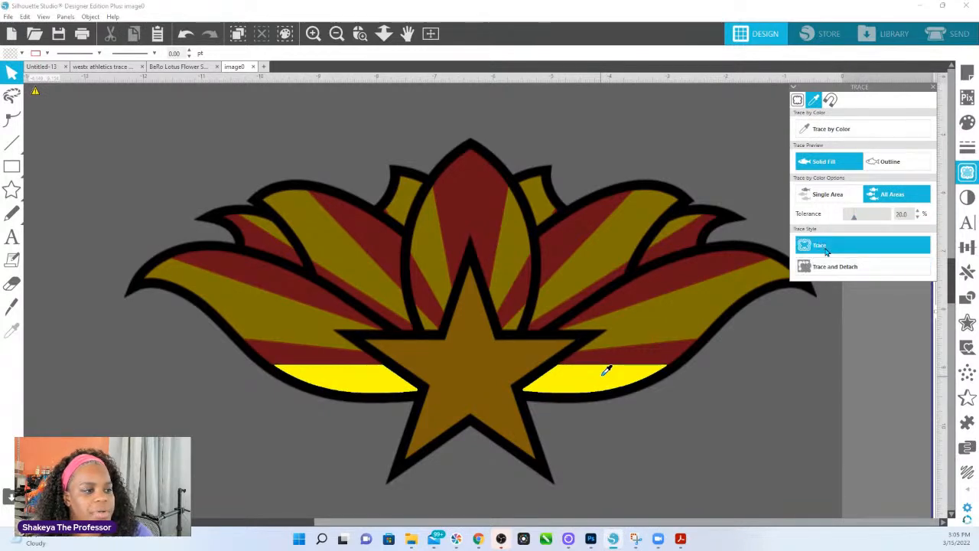
click(841, 130)
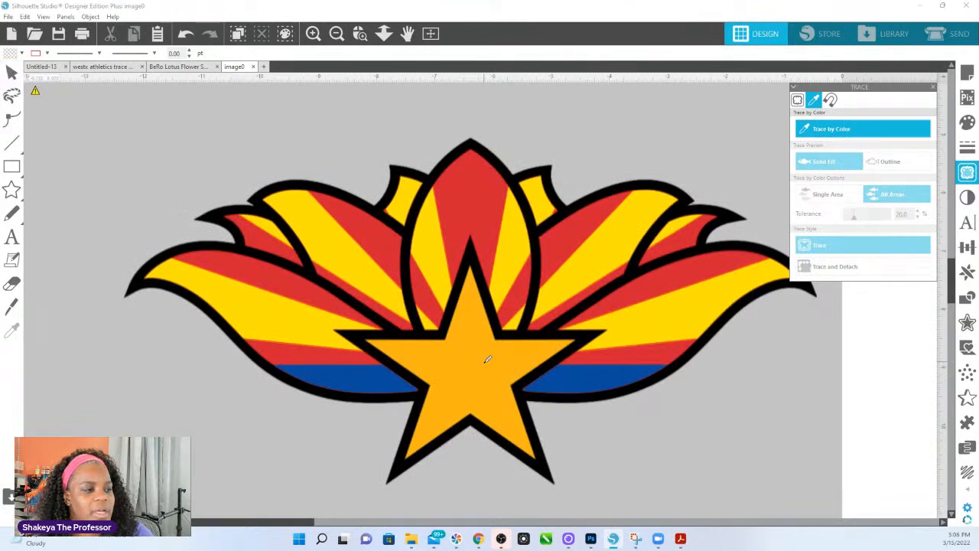
click(484, 364)
click(484, 364)
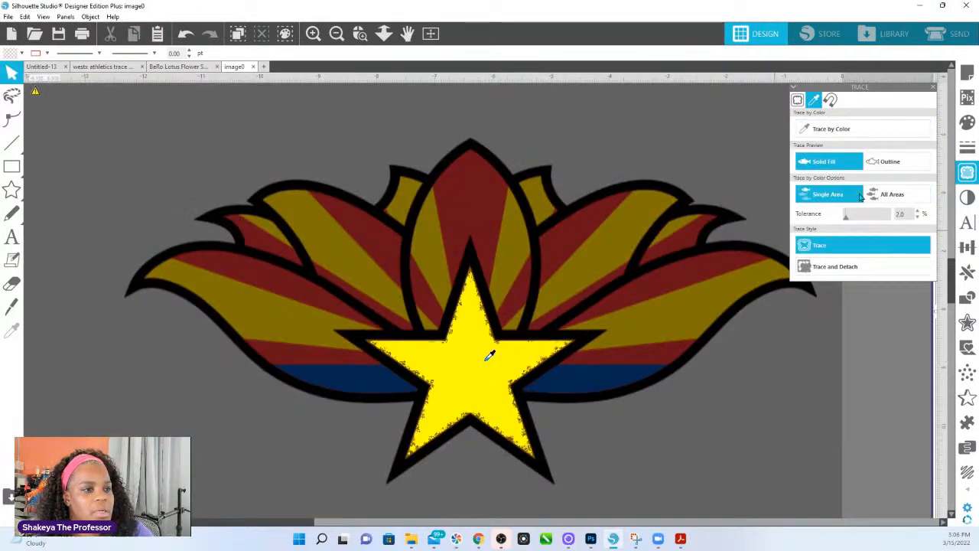
drag(847, 215, 858, 221)
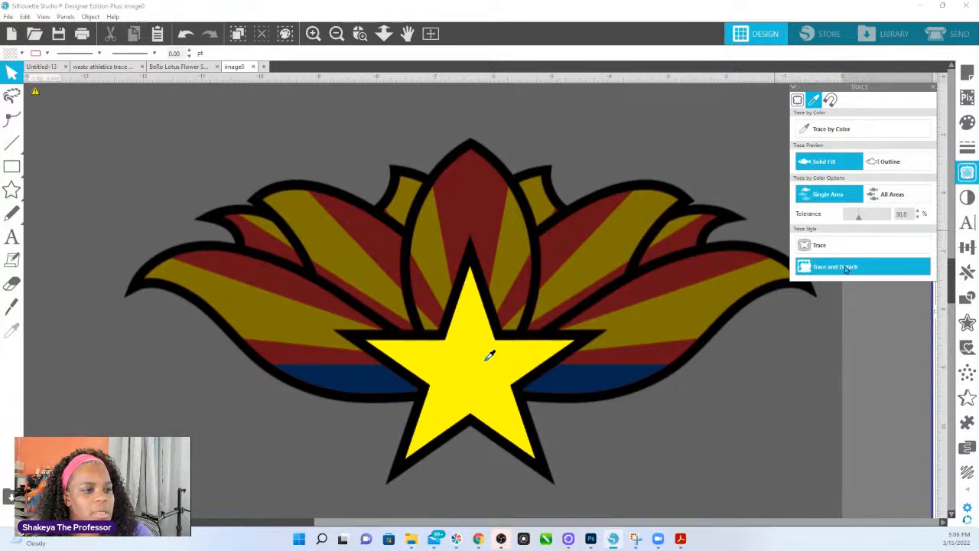
Step: Trace the black outline of the whole design by color, with All Areas and a tolerance of 69%
click(839, 131)
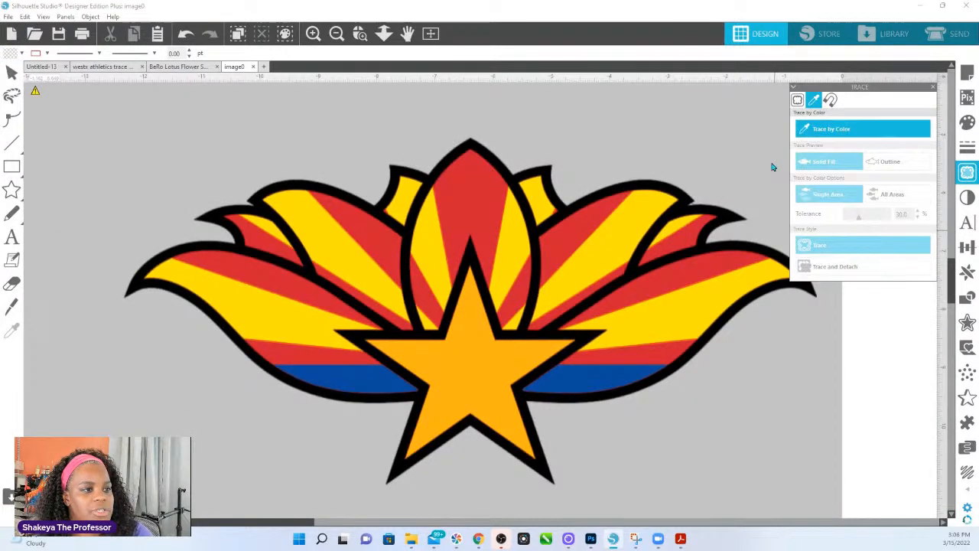
click(702, 243)
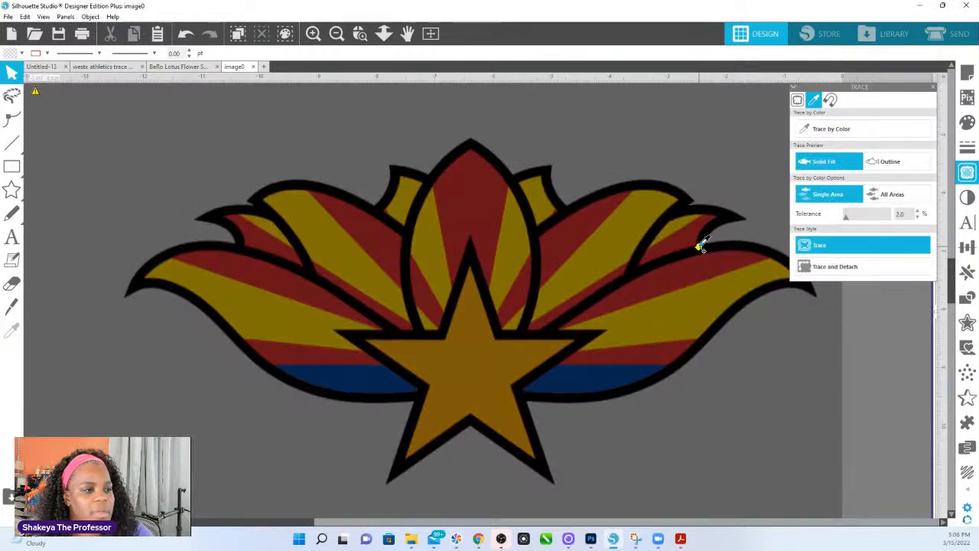
drag(847, 218, 854, 220)
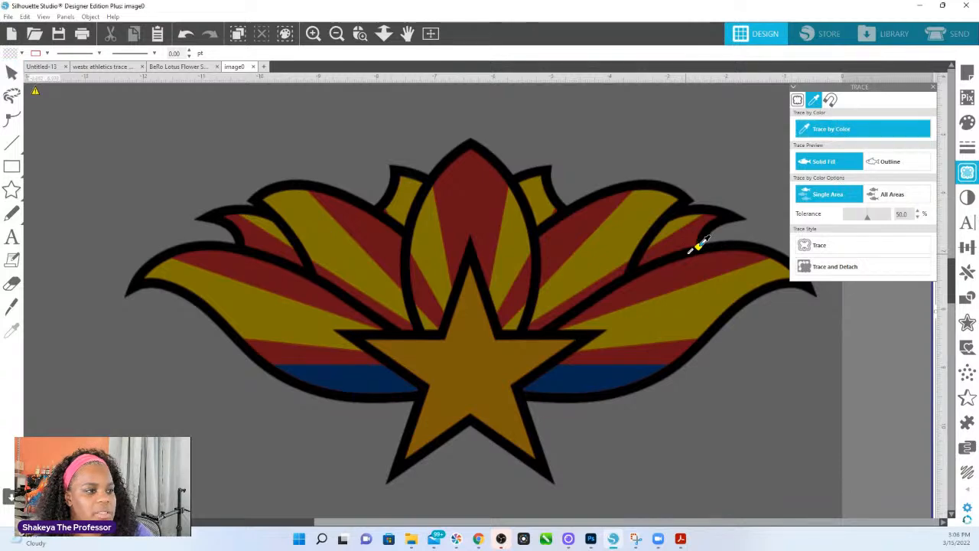
click(689, 253)
drag(847, 220, 862, 220)
click(889, 199)
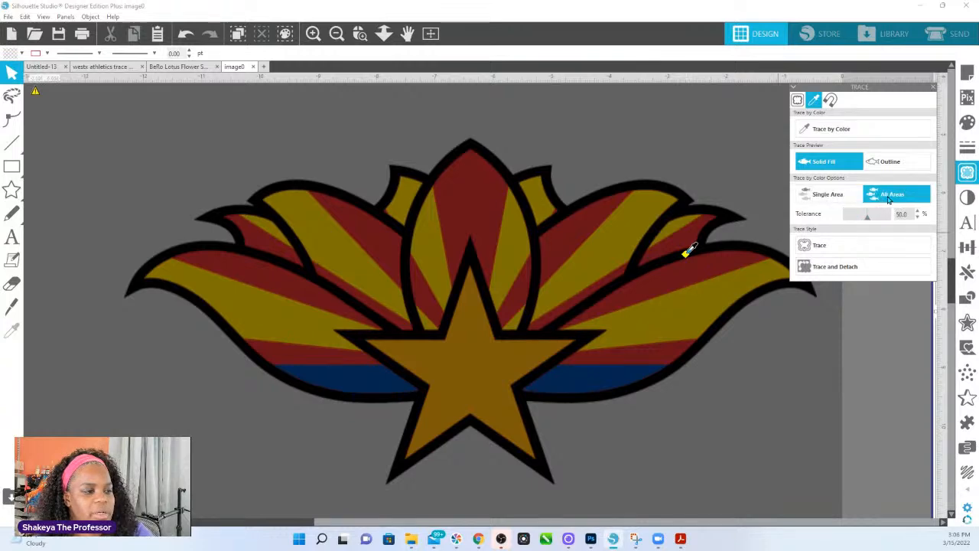
drag(875, 220, 877, 220)
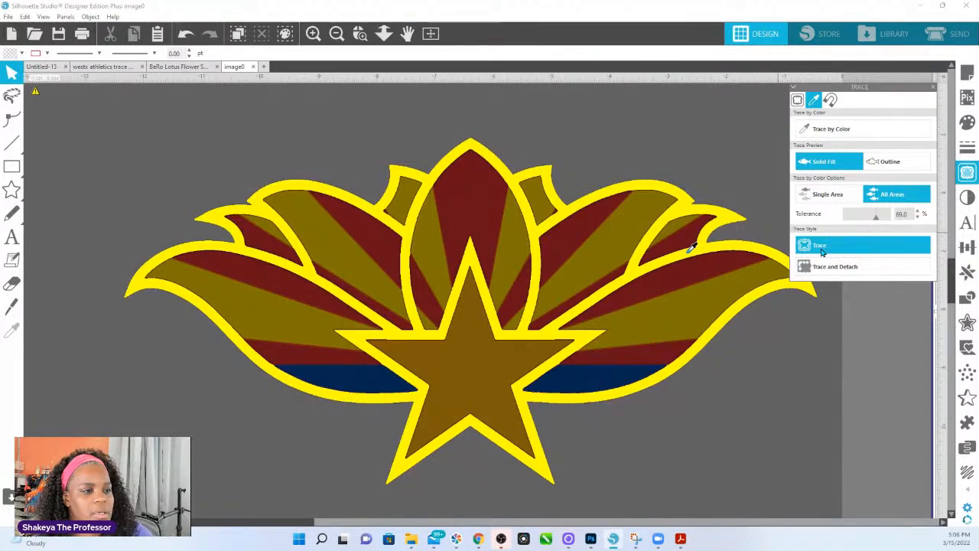
click(820, 251)
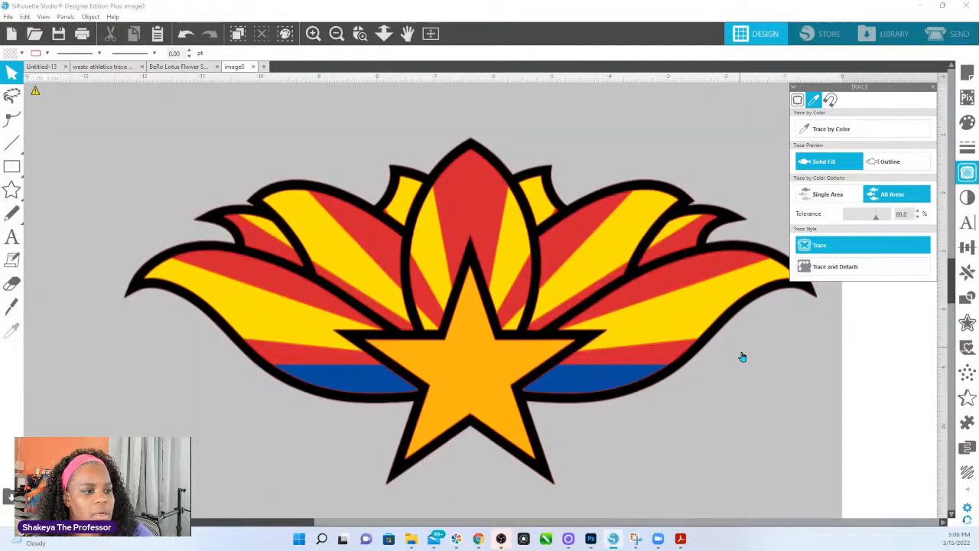
Step: Move the source image away from the traced lines and fill the outline trace with black
mouse_move(690, 345)
mouse_down()
mouse_move(638, 286)
mouse_move(485, 370)
mouse_move(5, 319)
mouse_up()
click(491, 152)
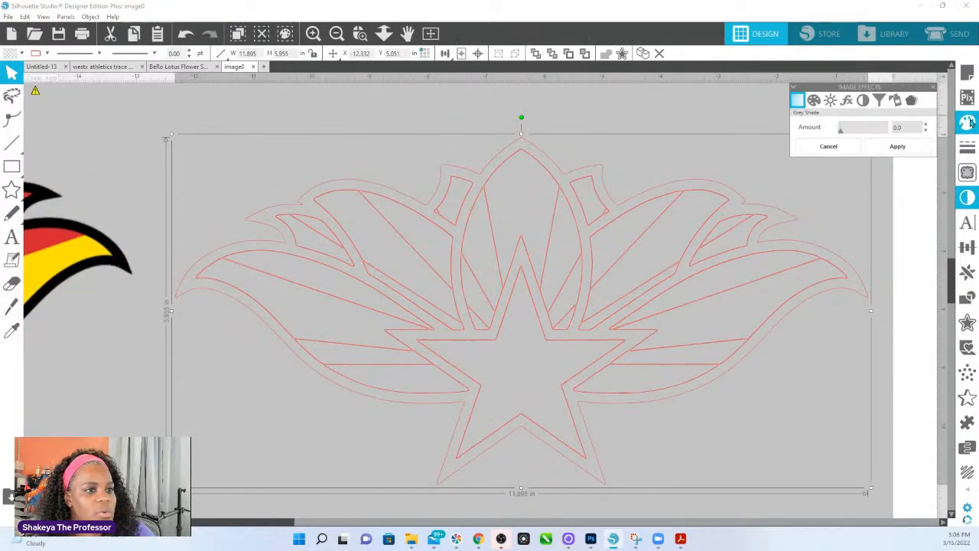
click(967, 123)
click(924, 157)
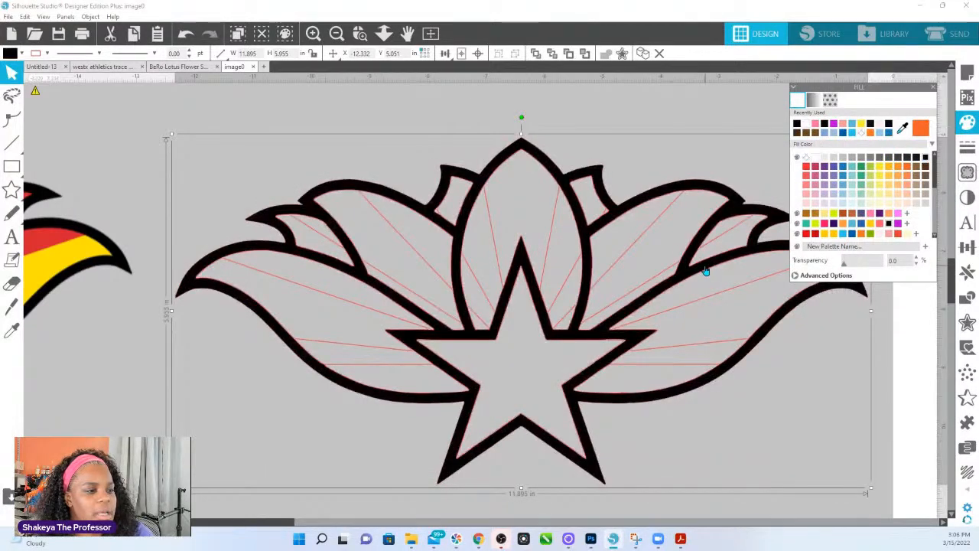
Step: Fill the traced shape of the yellow rays with the yellow sampled from the source image
click(674, 205)
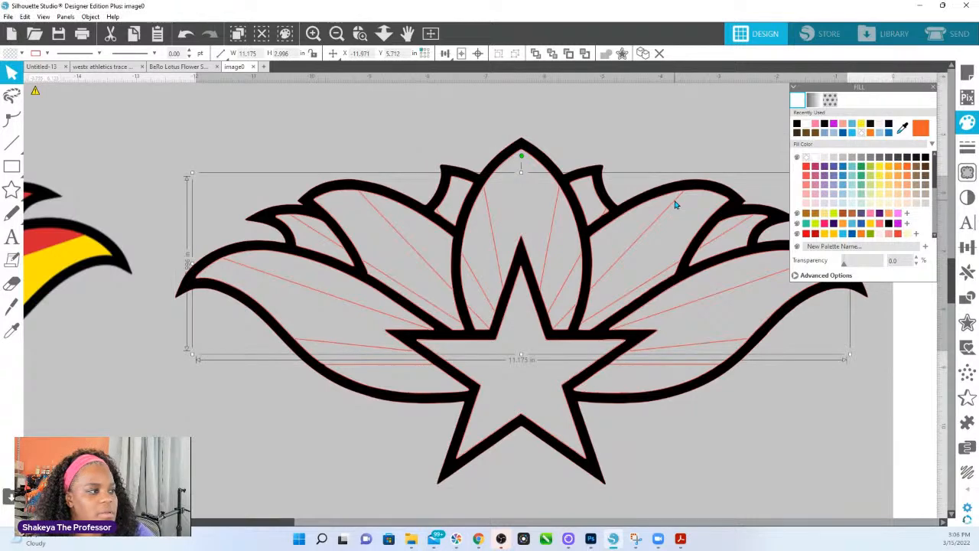
click(902, 127)
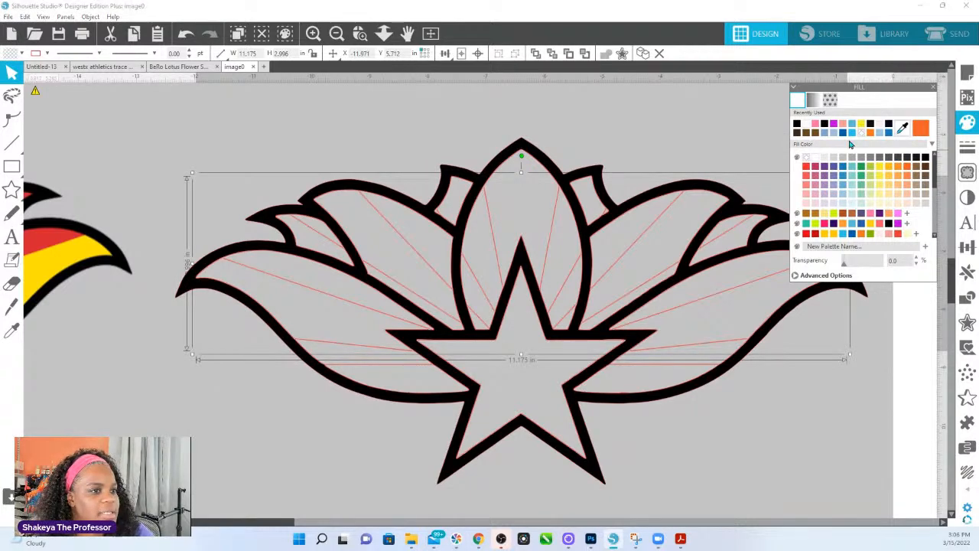
click(61, 228)
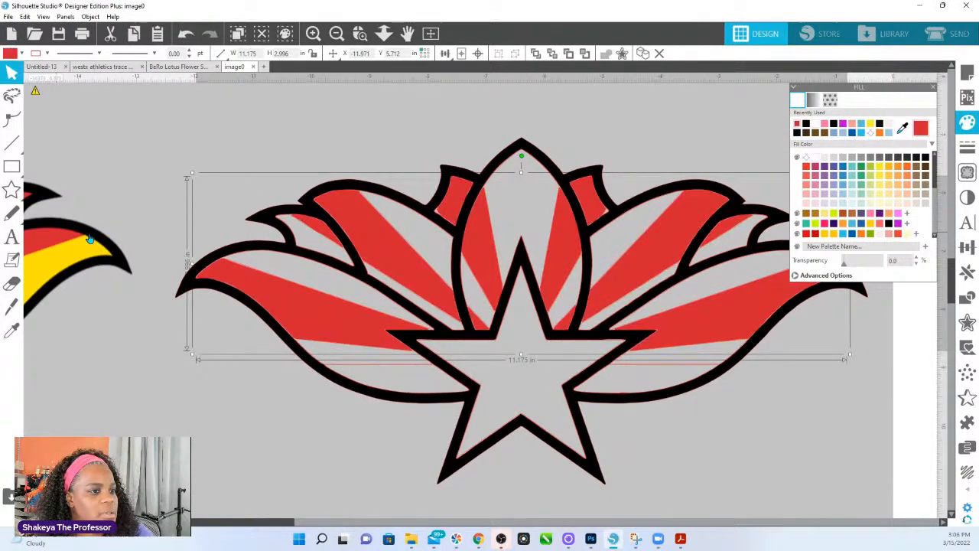
click(903, 128)
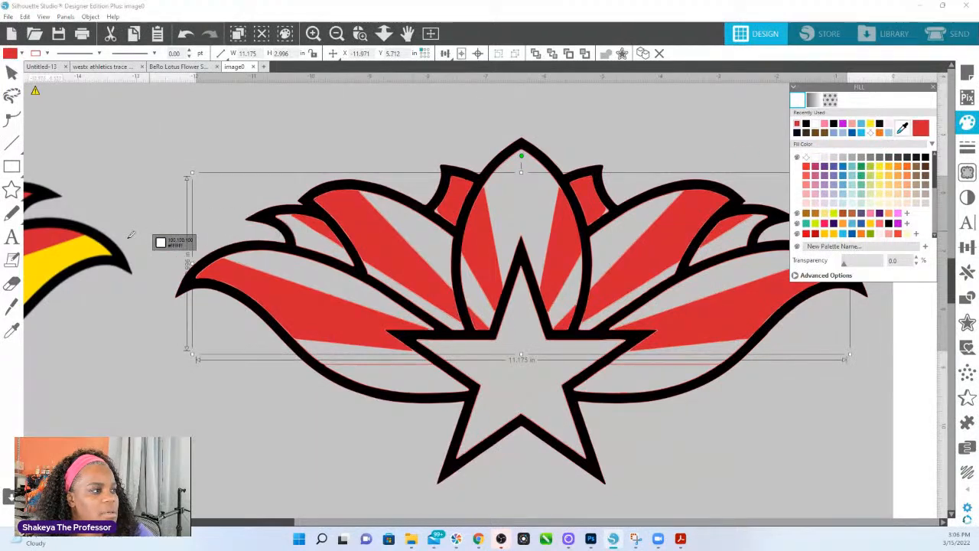
click(74, 247)
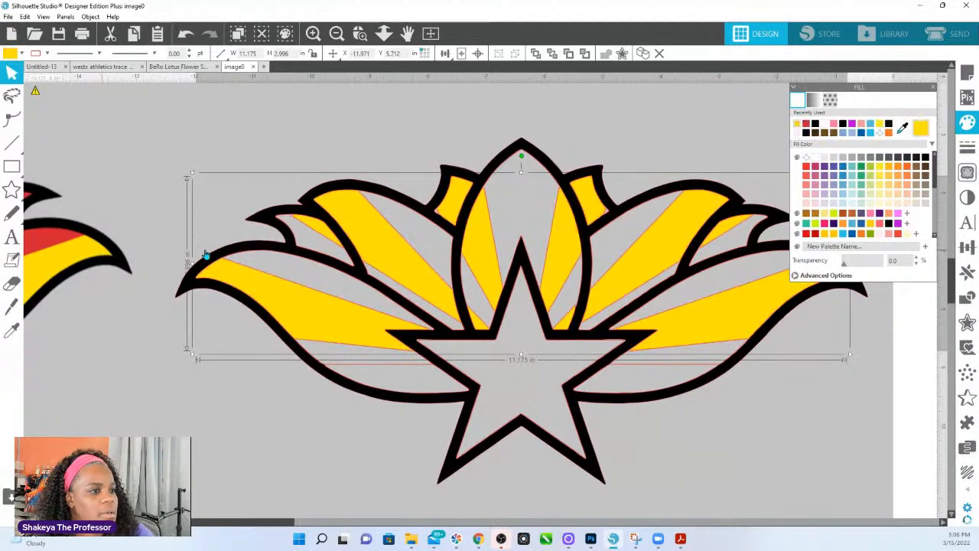
click(659, 299)
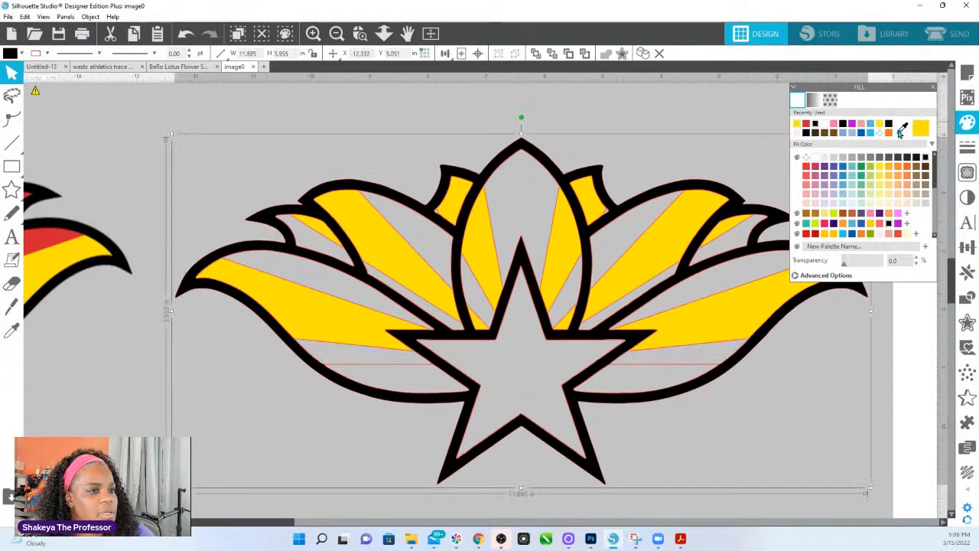
click(806, 124)
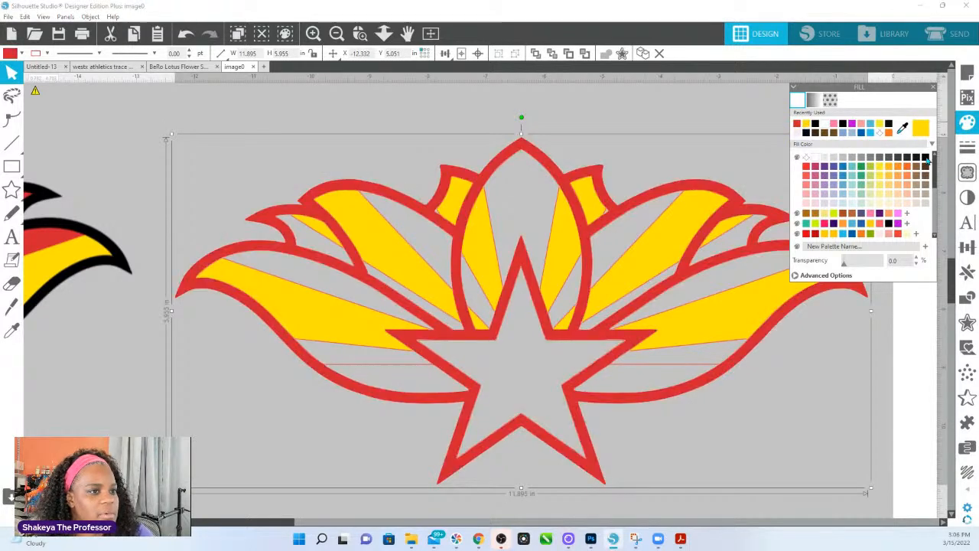
click(925, 157)
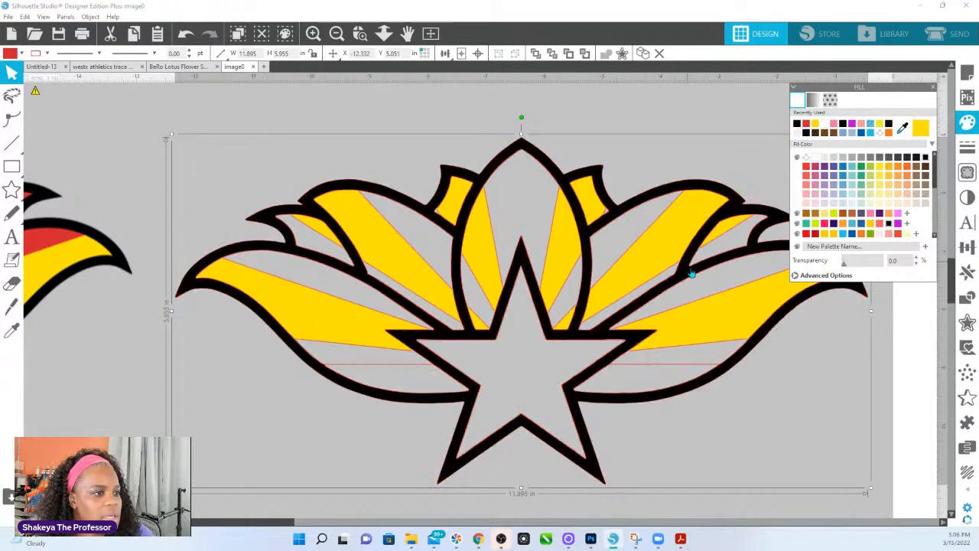
Step: Fill the traced red rays with the recently used red and the lower petal areas with the blue sampled from the source image
click(670, 367)
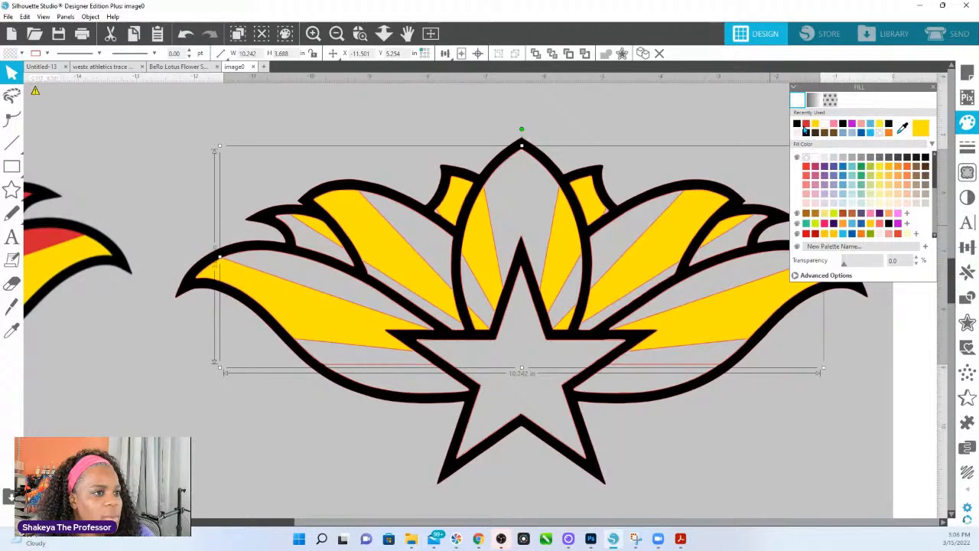
click(813, 174)
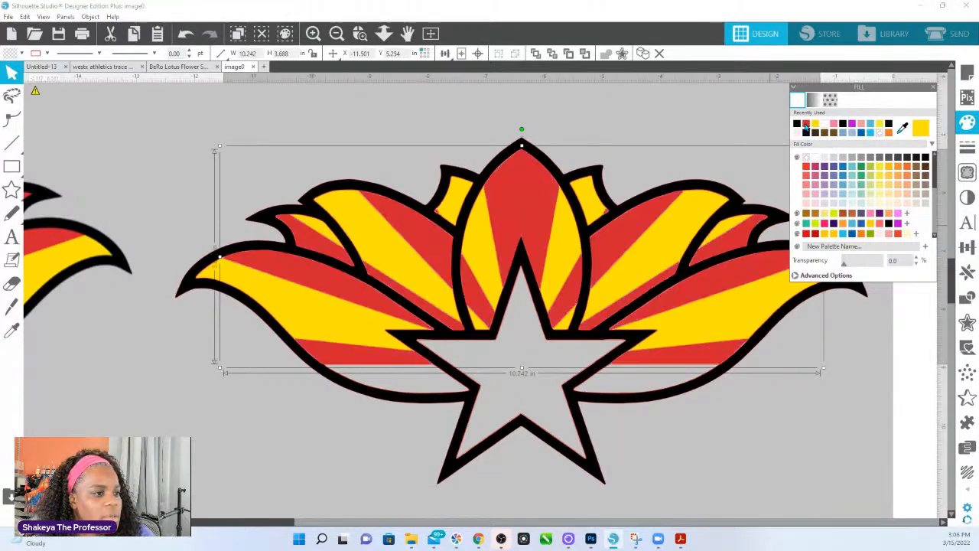
click(638, 397)
drag(668, 419, 651, 395)
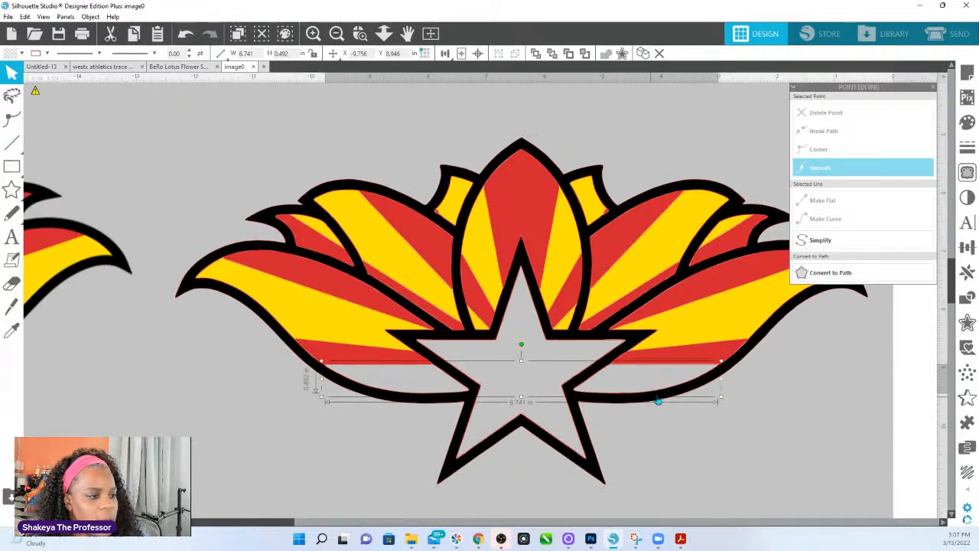
drag(161, 384, 270, 374)
click(12, 72)
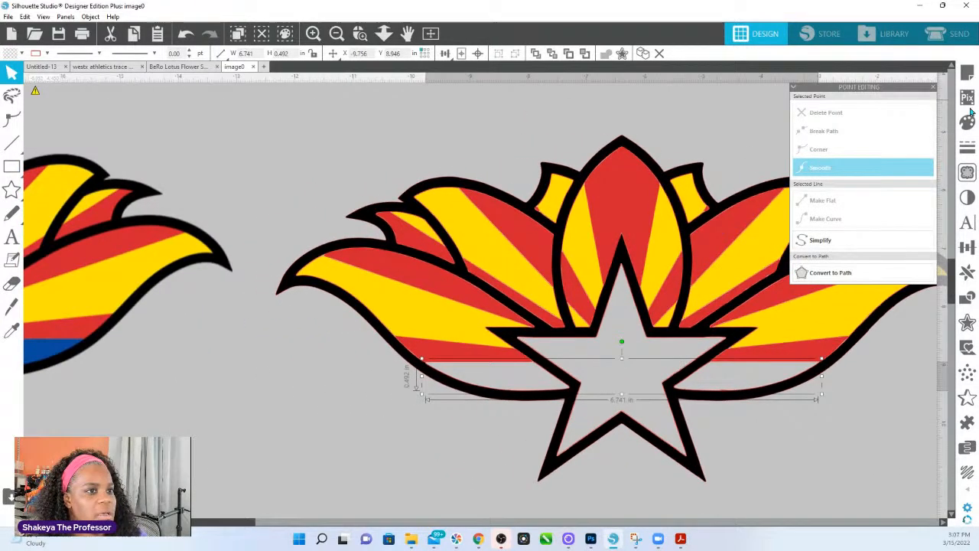
click(967, 122)
click(901, 127)
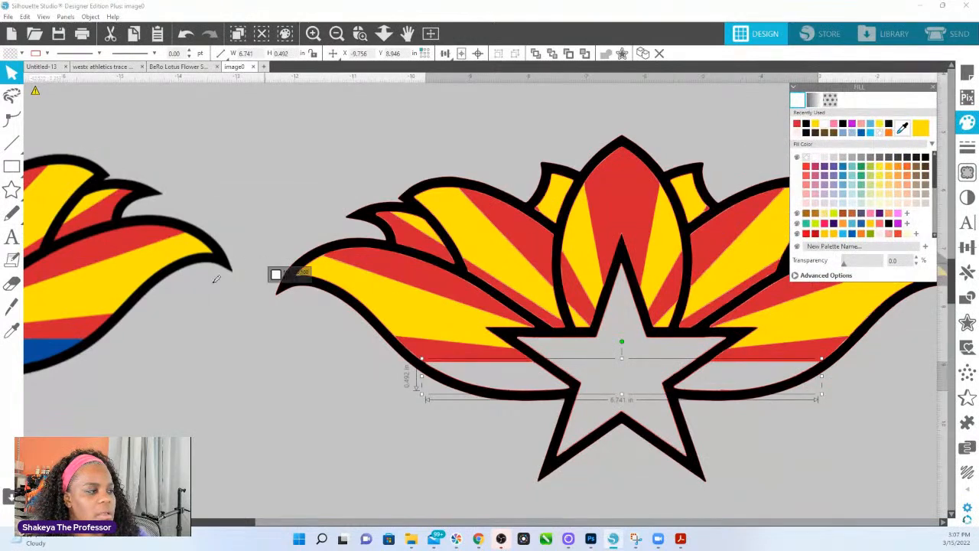
click(48, 354)
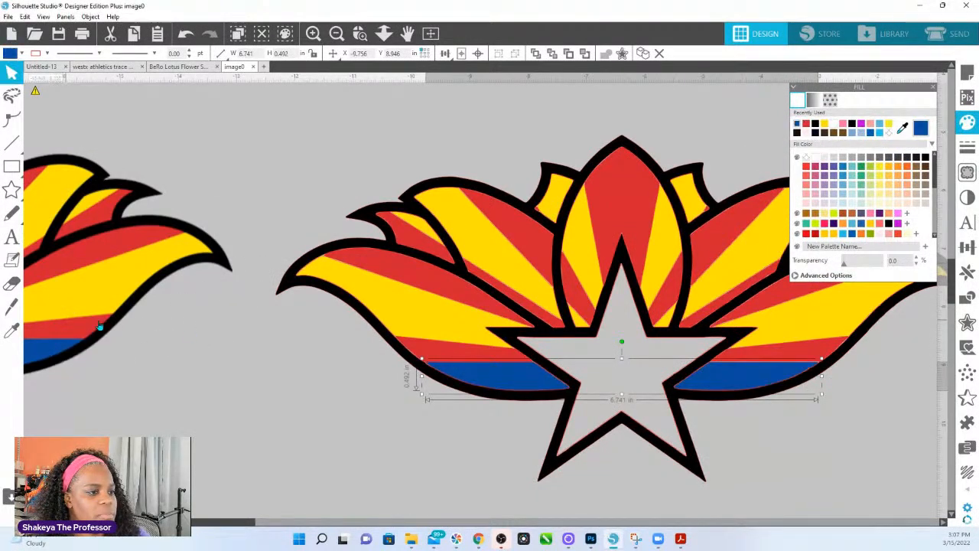
Step: Fill the traced star with the orange sampled from the source image
click(599, 342)
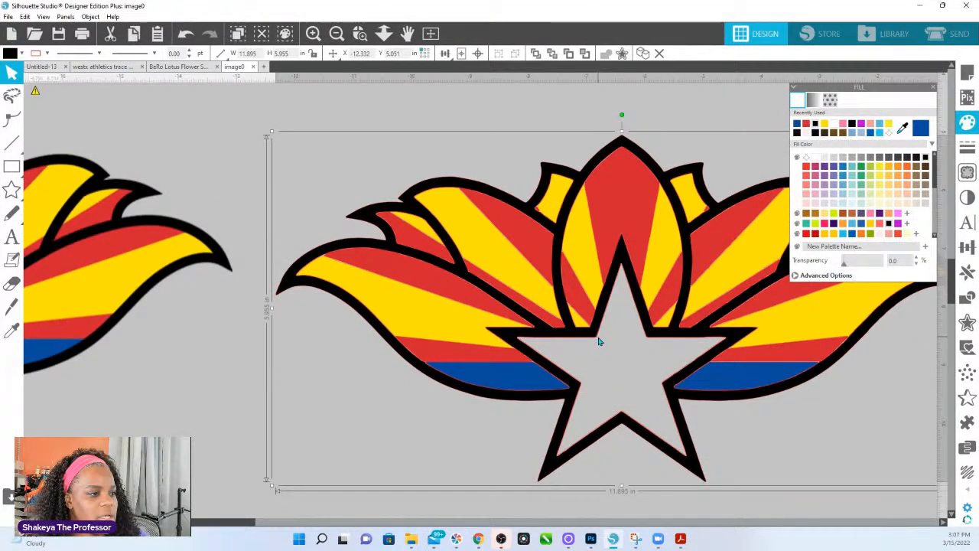
right_click(590, 341)
click(623, 271)
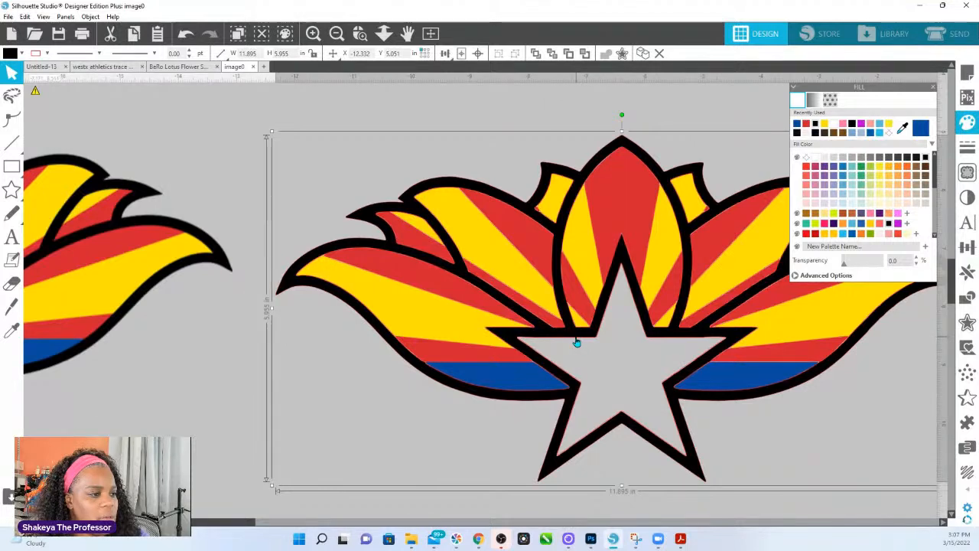
drag(584, 475, 572, 449)
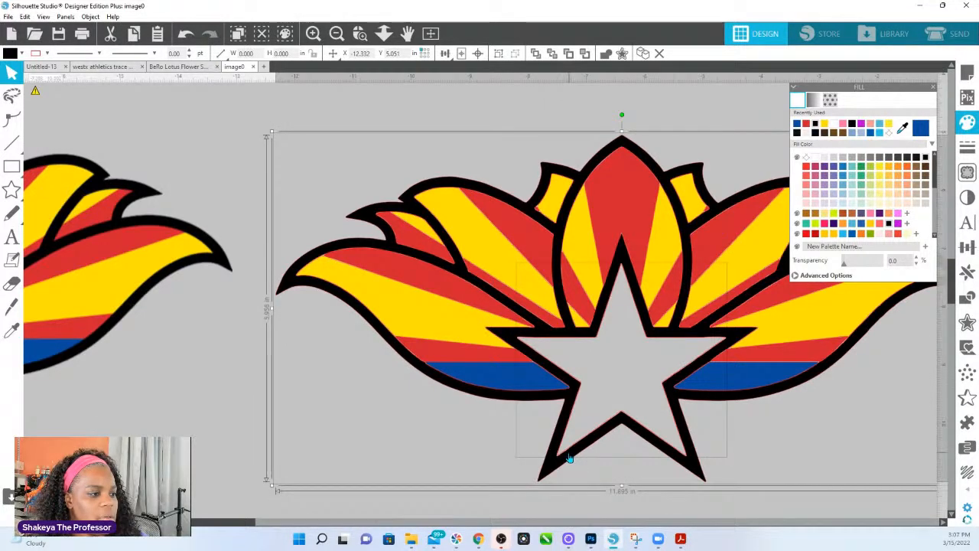
click(569, 457)
key(space)
drag(163, 382, 325, 362)
click(901, 131)
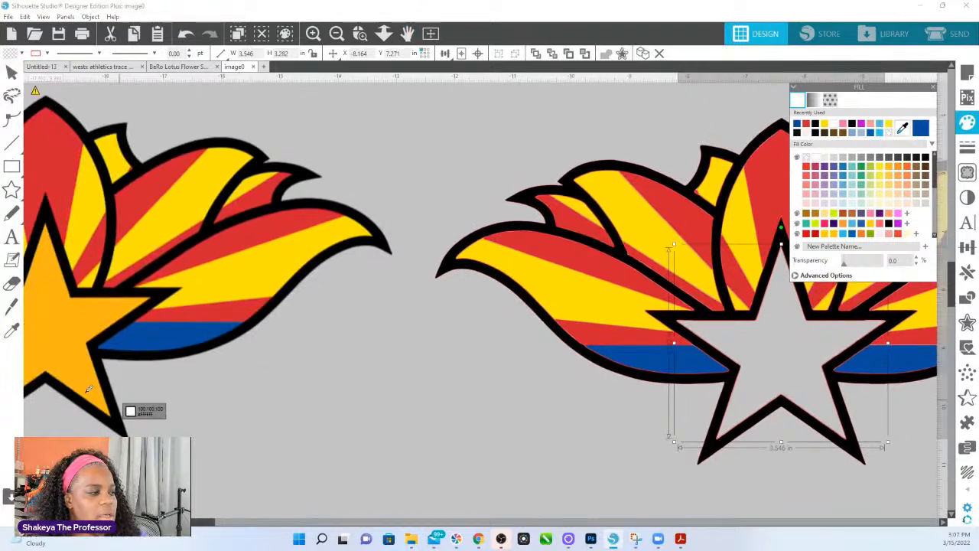
click(61, 341)
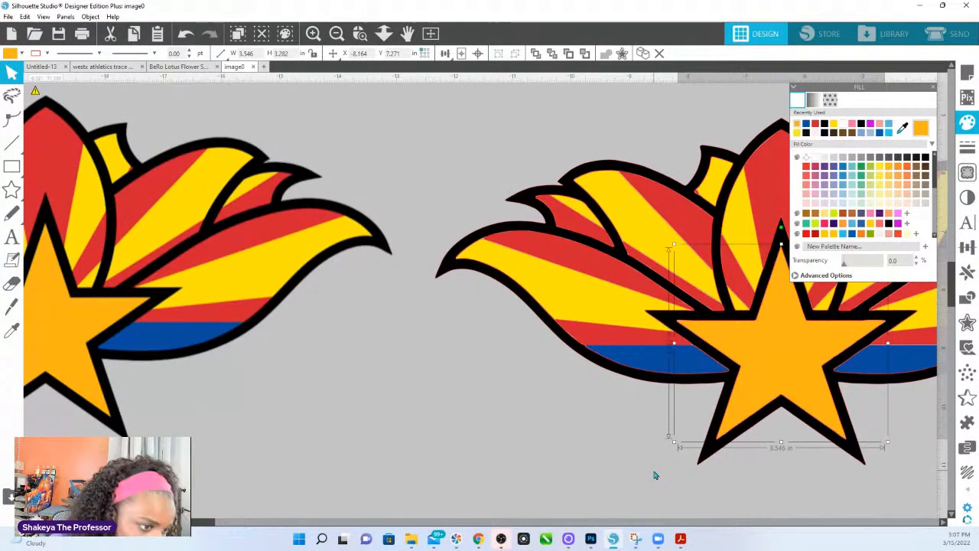
Step: Select all traced shapes of the design and remove their line color
click(384, 33)
drag(442, 250, 436, 171)
click(535, 252)
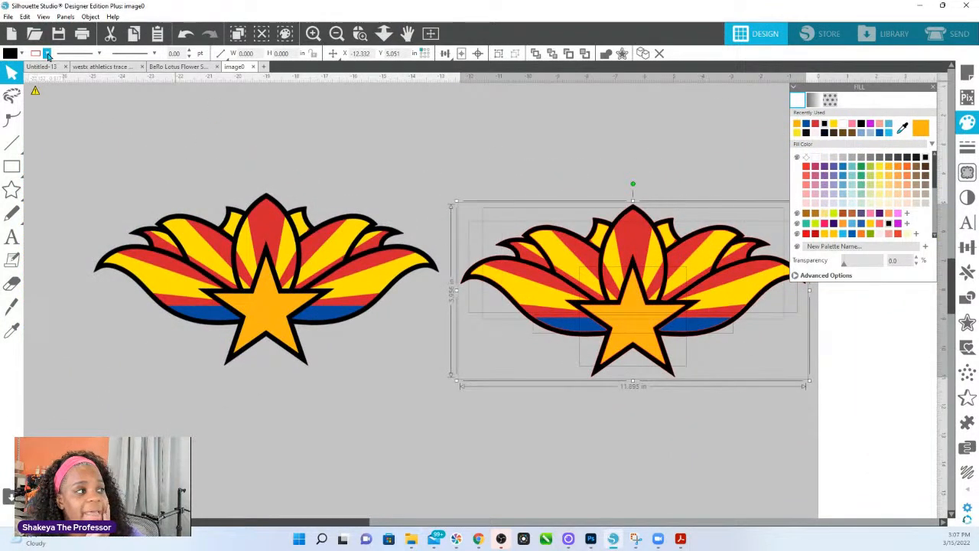
click(48, 53)
click(46, 92)
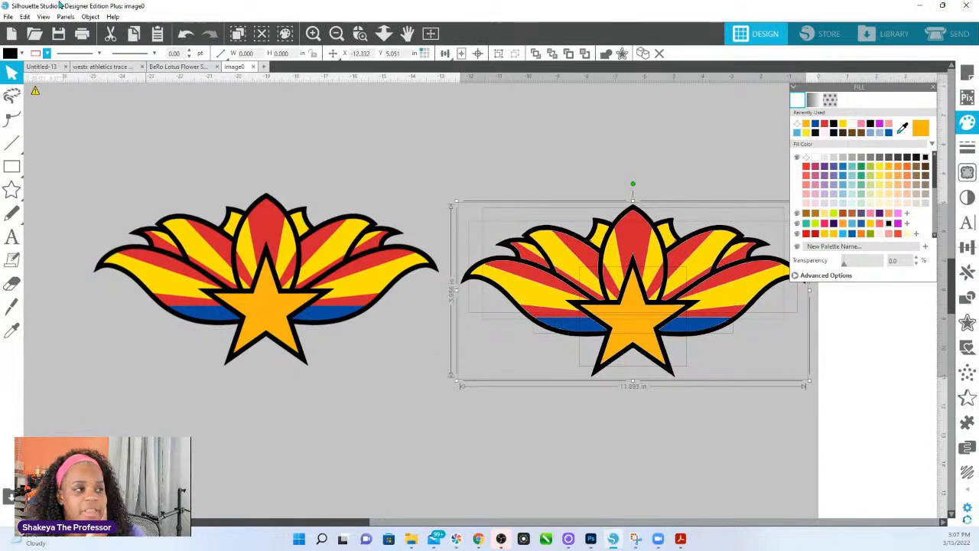
Step: Move the complete traced design closer to the source image for a side-by-side comparison
click(361, 36)
drag(97, 185, 242, 243)
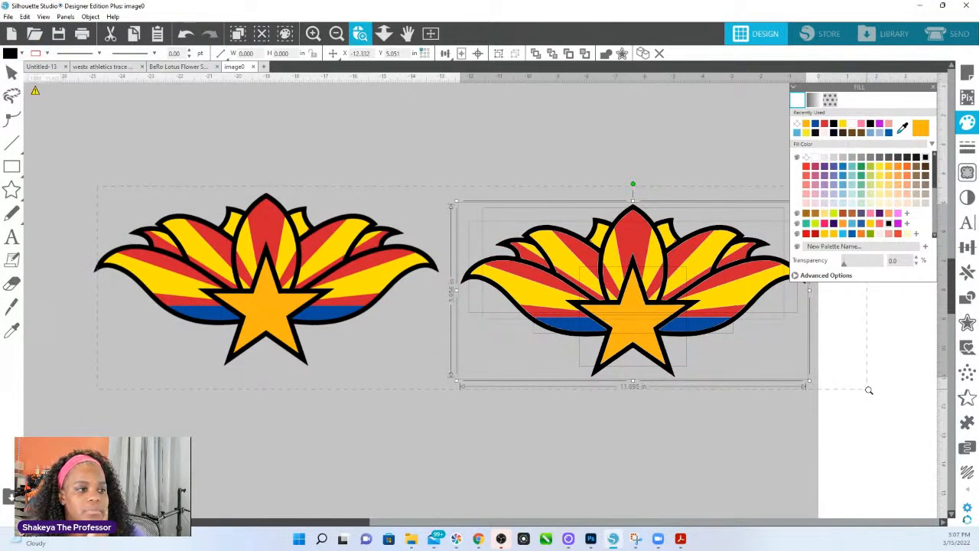
drag(868, 390, 843, 387)
drag(739, 351, 605, 354)
click(561, 177)
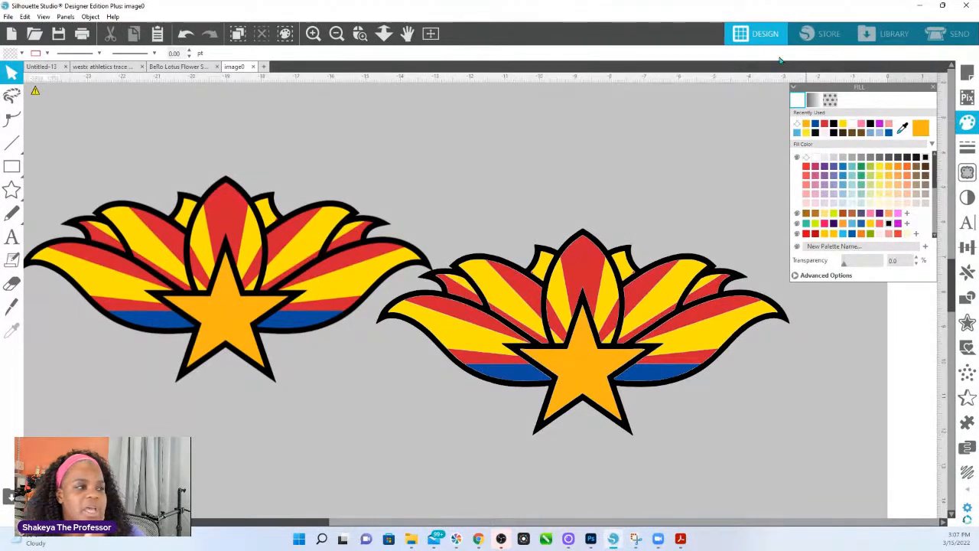
Step: Move the source image slightly farther away from the traced design
click(383, 33)
drag(508, 280, 492, 227)
drag(319, 272, 273, 281)
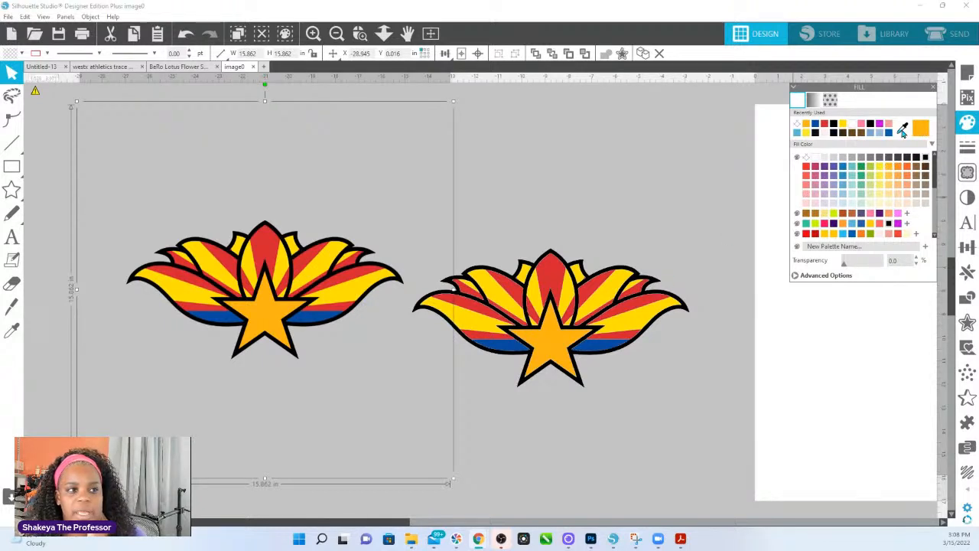
Step: Try the blue sampled from the source image as the traced star's fill, and restore the orange
click(534, 348)
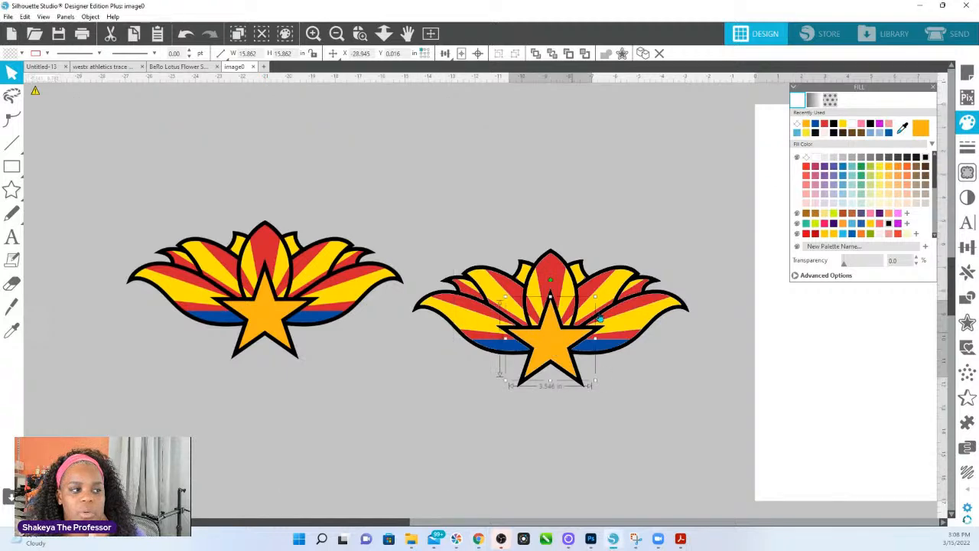
click(903, 129)
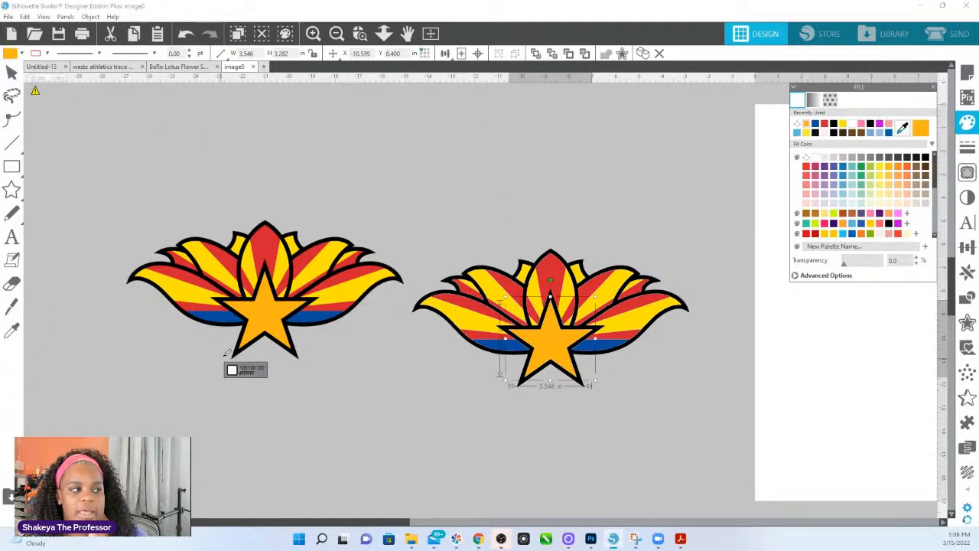
click(311, 315)
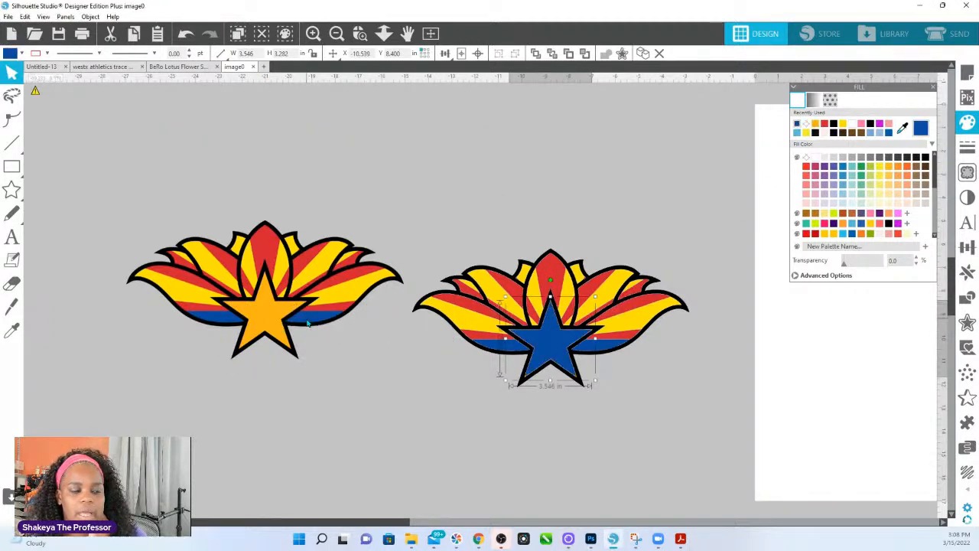
click(816, 132)
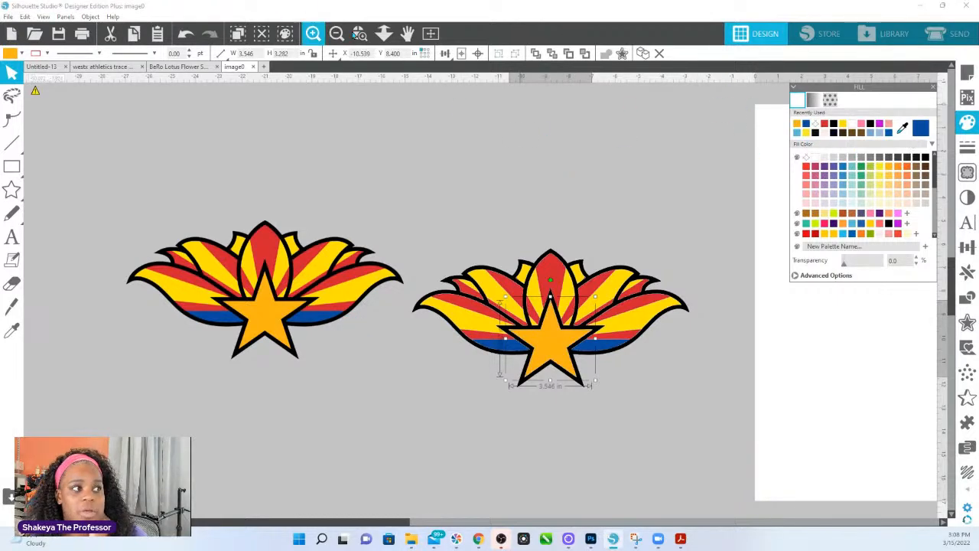
Step: Examine the edges between the traced color areas and the black outline around the central petals and small side petals
click(359, 33)
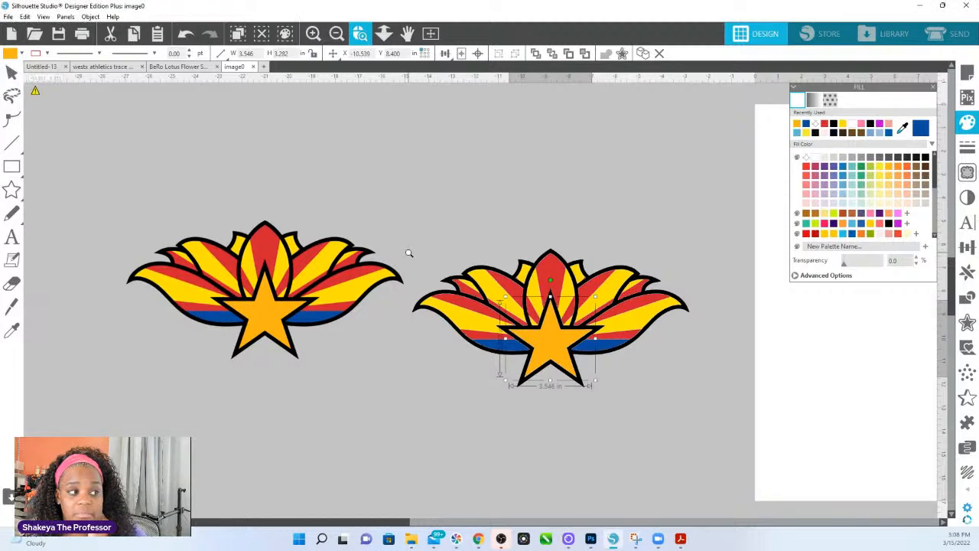
drag(444, 259, 717, 413)
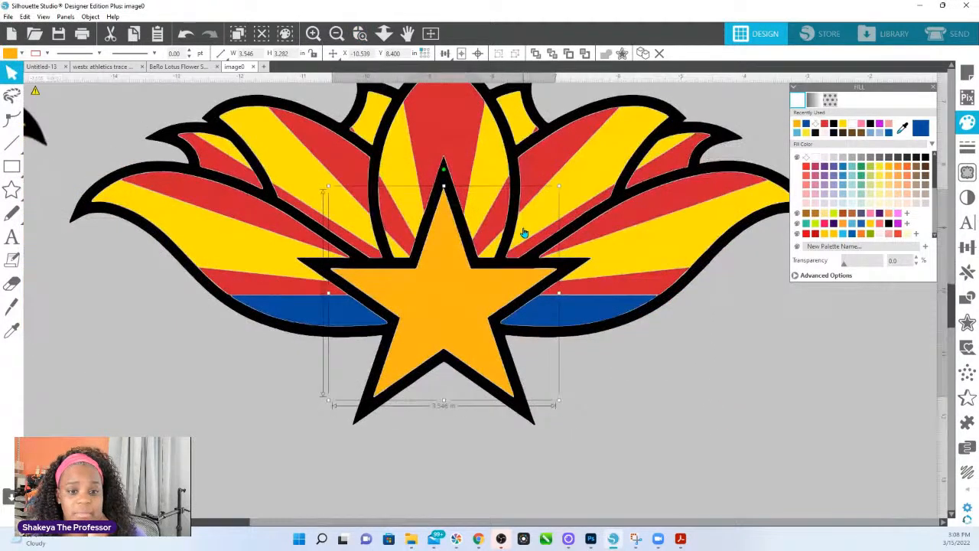
click(361, 35)
drag(247, 99, 493, 211)
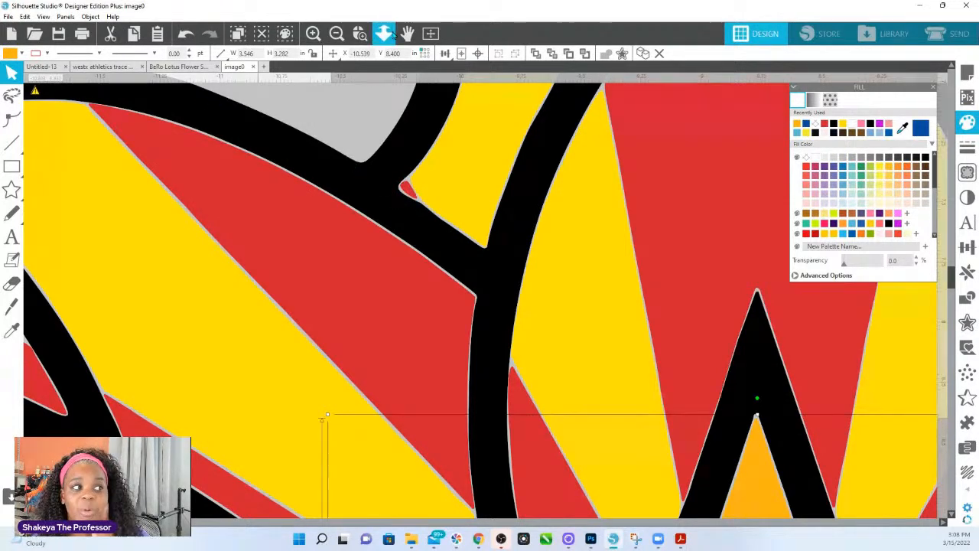
click(384, 35)
drag(428, 274, 431, 88)
click(444, 54)
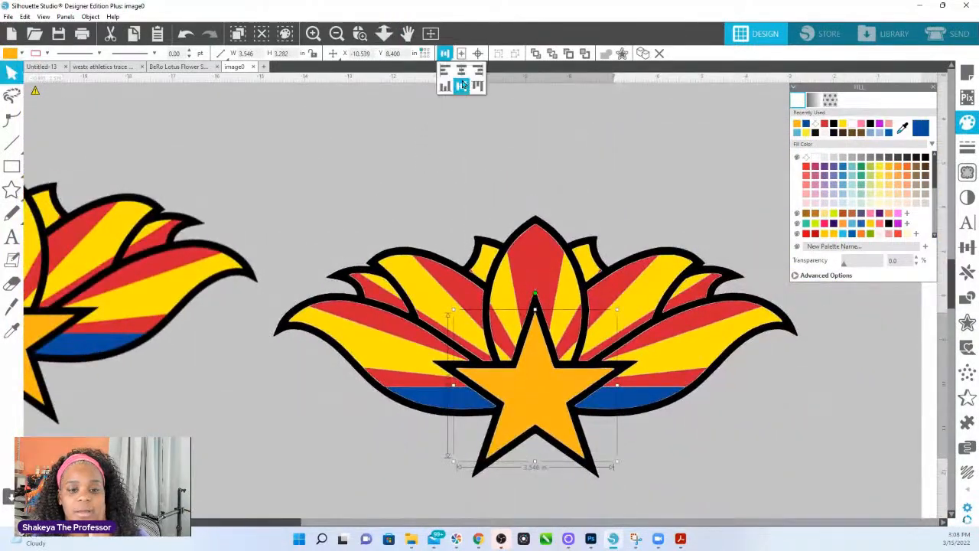
drag(310, 259, 808, 398)
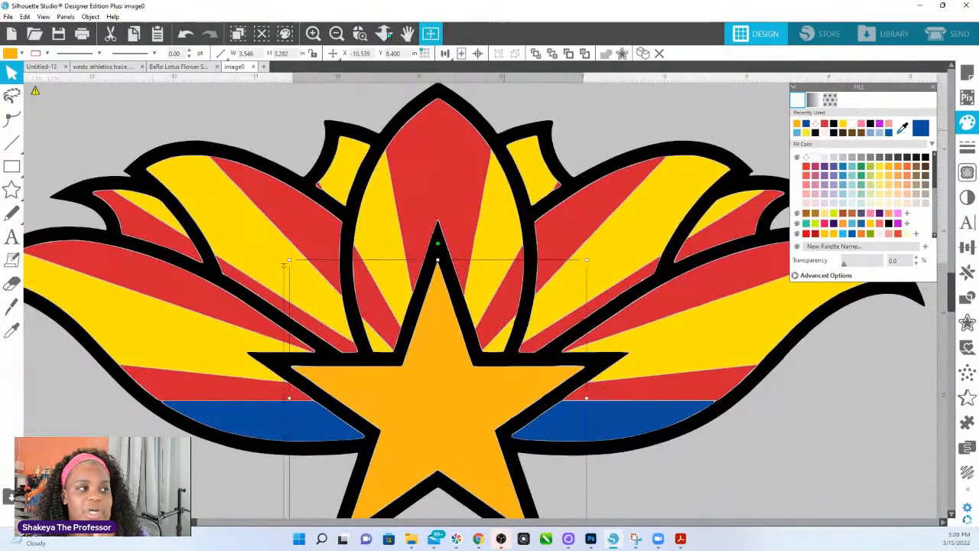
click(360, 33)
drag(249, 133, 646, 261)
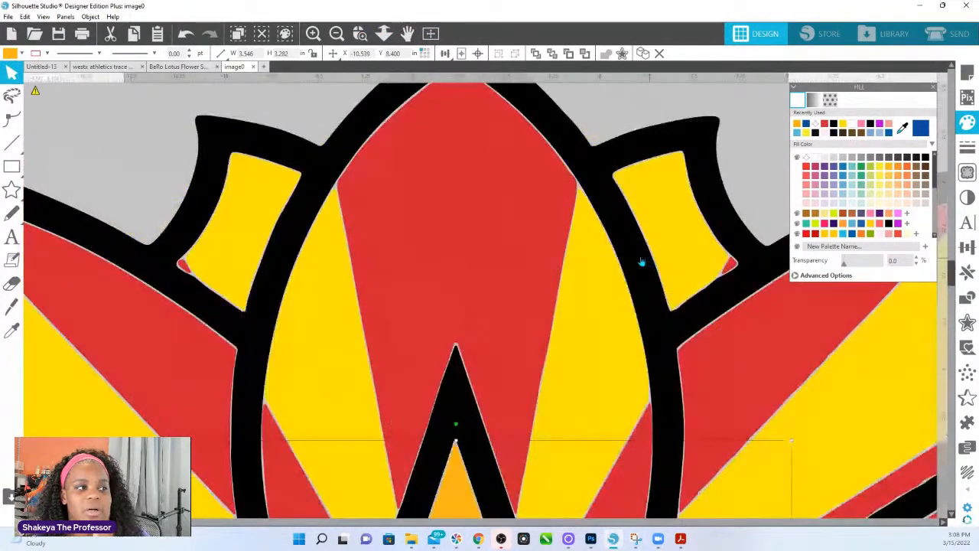
click(360, 33)
drag(651, 258, 775, 347)
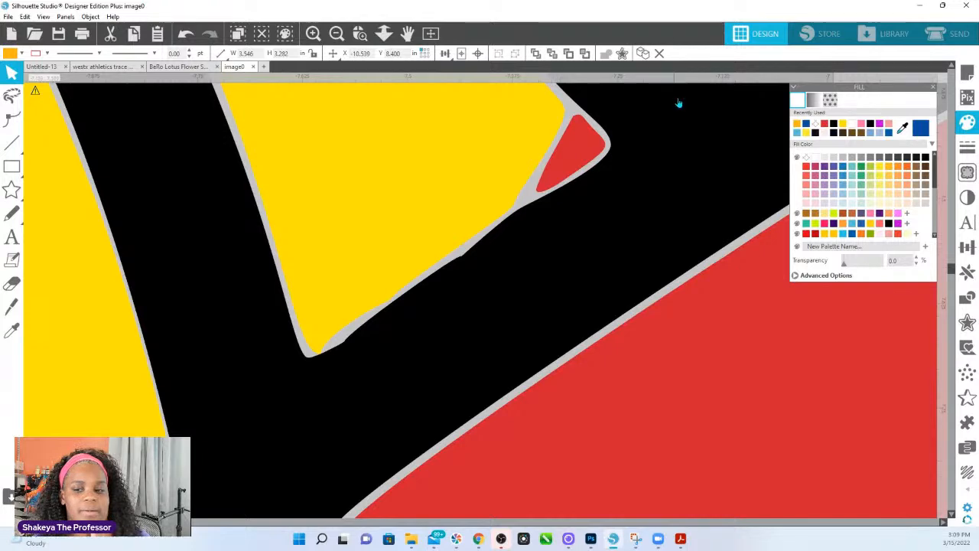
click(384, 32)
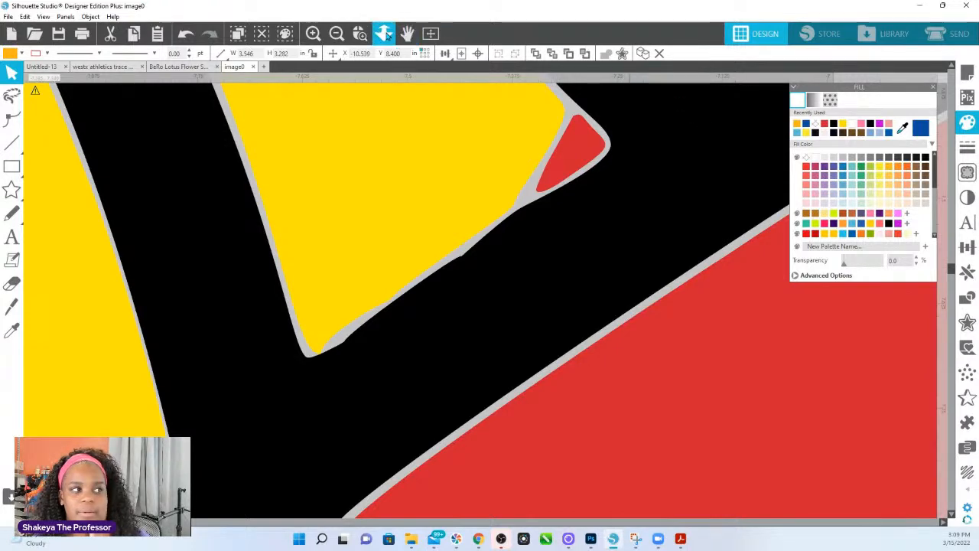
drag(439, 311, 666, 196)
drag(470, 343, 456, 170)
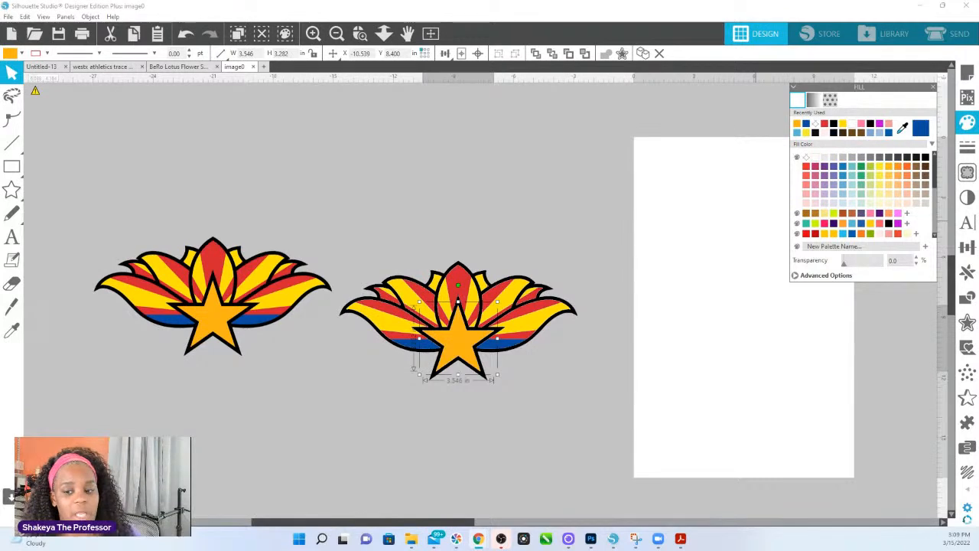
Step: Duplicate the source image and place the copy in empty space well to the left of the original
drag(304, 444, 757, 439)
drag(663, 333, 572, 341)
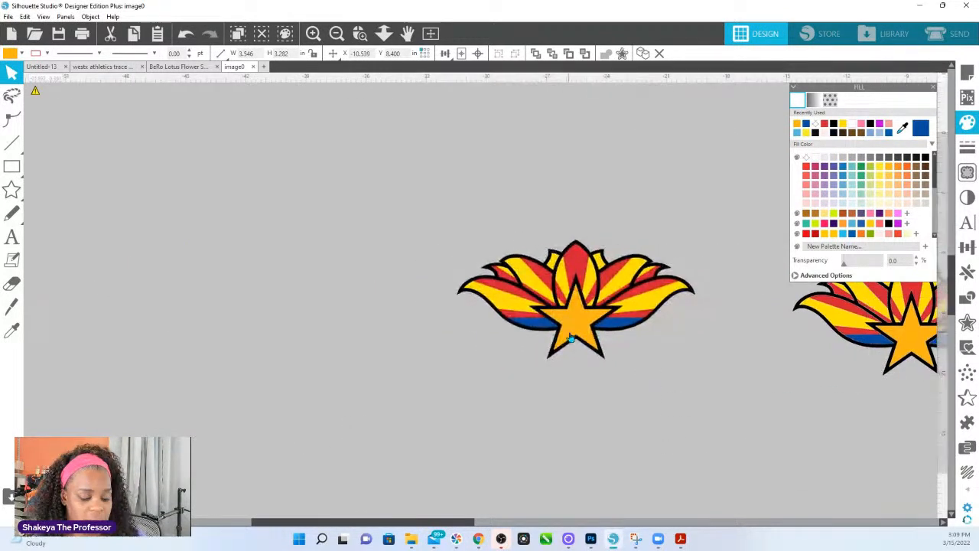
key(ctrl+c)
key(ctrl+v)
drag(560, 227, 119, 260)
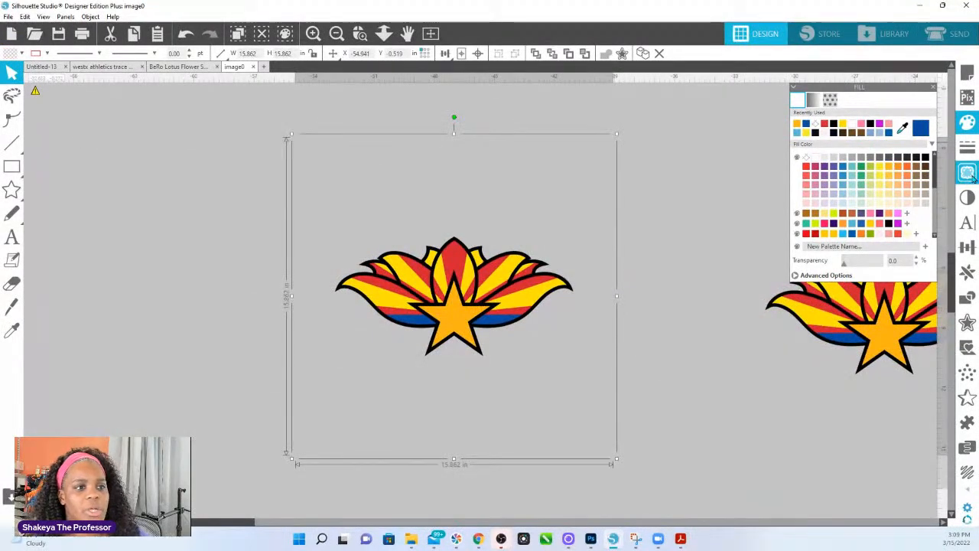
Step: Trace and detach the whole lotus and star design from the copied image, and move it upward off the leftover background
click(967, 172)
click(832, 130)
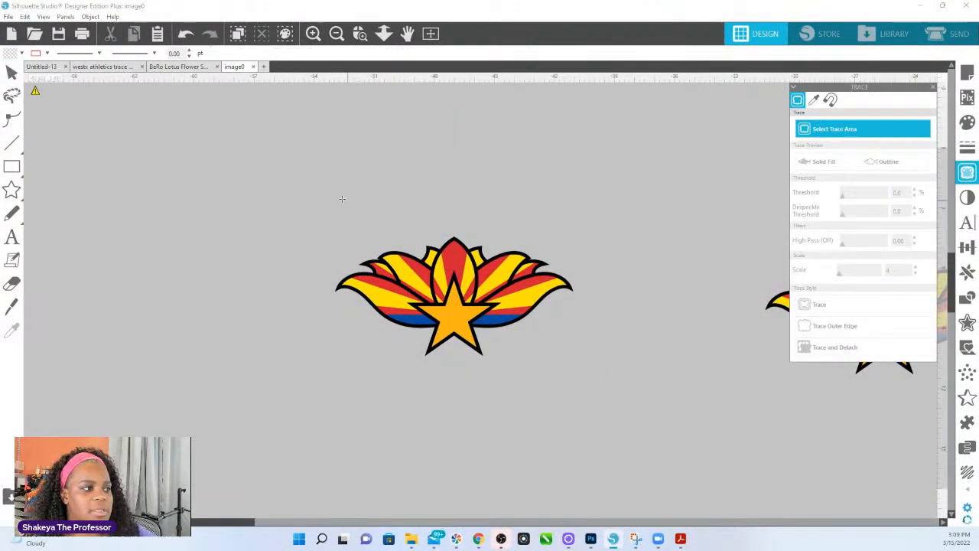
drag(308, 212, 624, 396)
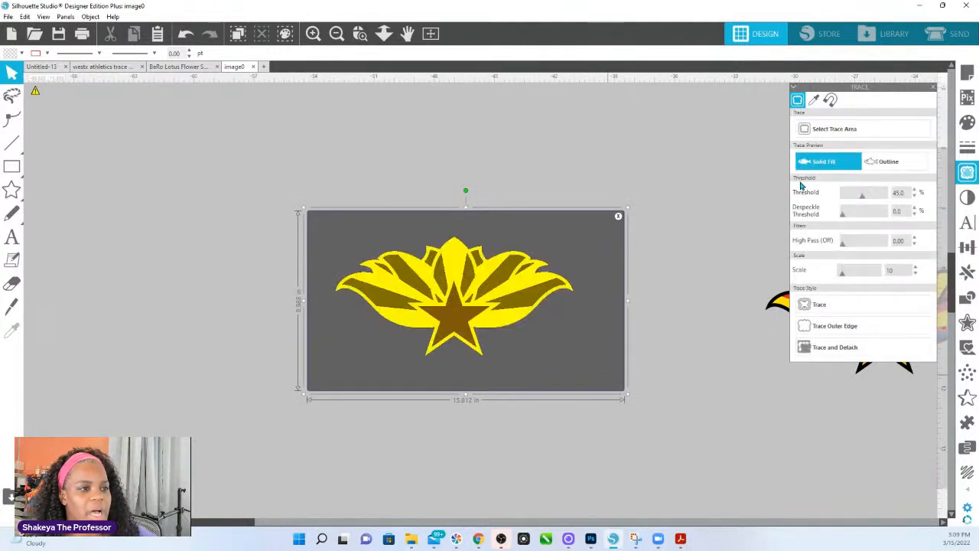
click(841, 348)
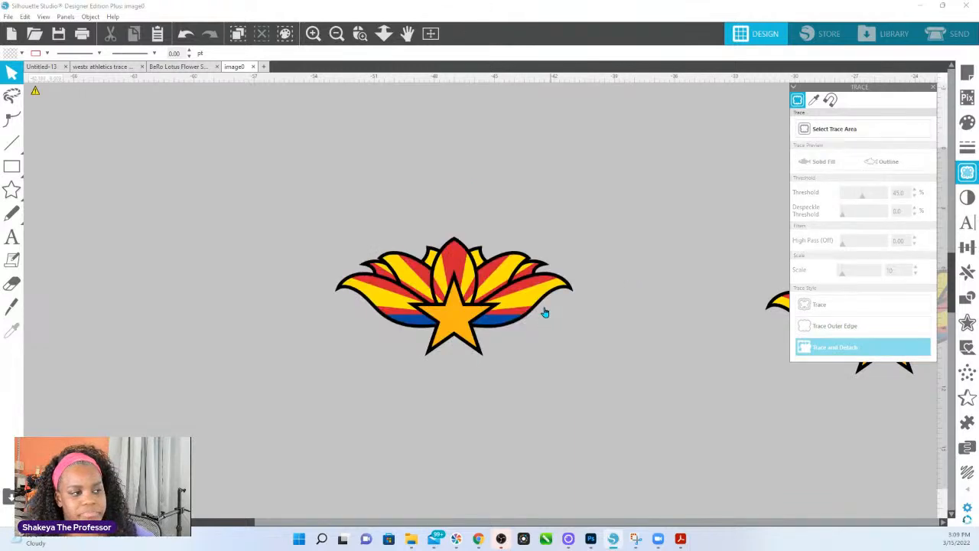
drag(488, 322, 506, 157)
drag(650, 420, 361, 311)
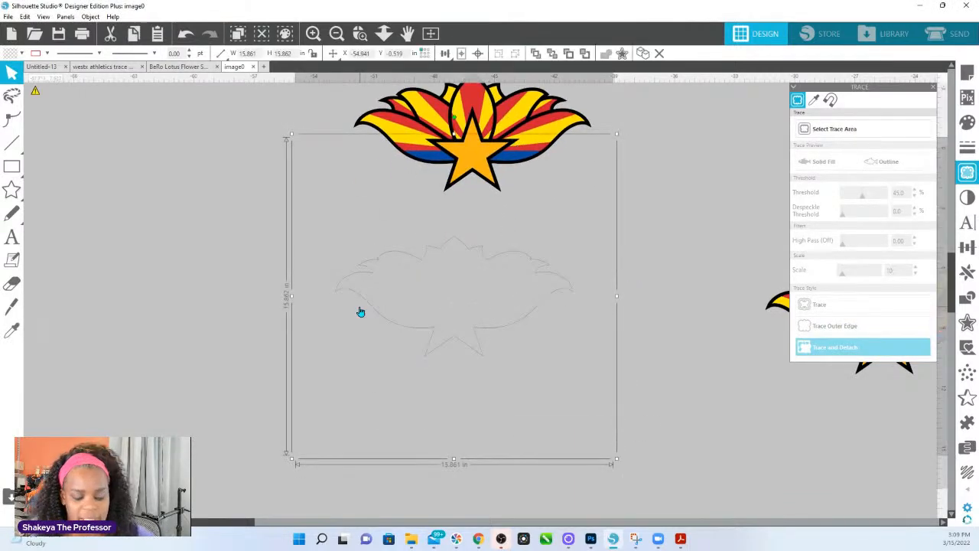
Step: Delete the leftover image background, and move the detached lotus and star down into the empty space
key(Delete)
click(478, 139)
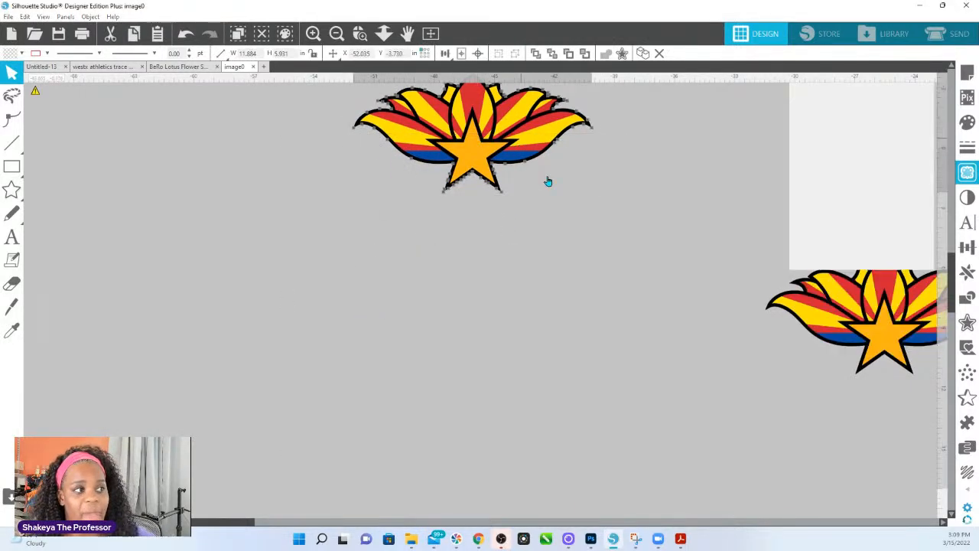
drag(528, 139, 584, 280)
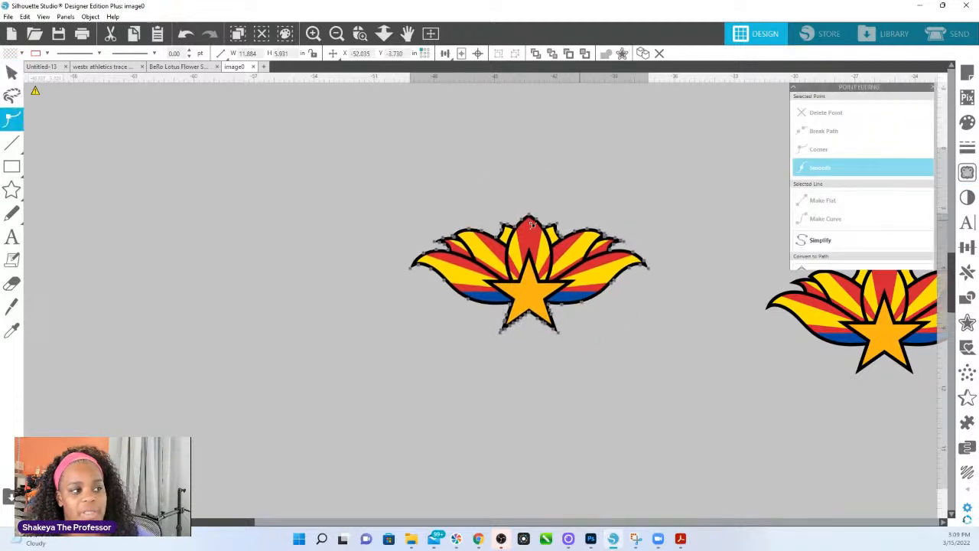
click(636, 174)
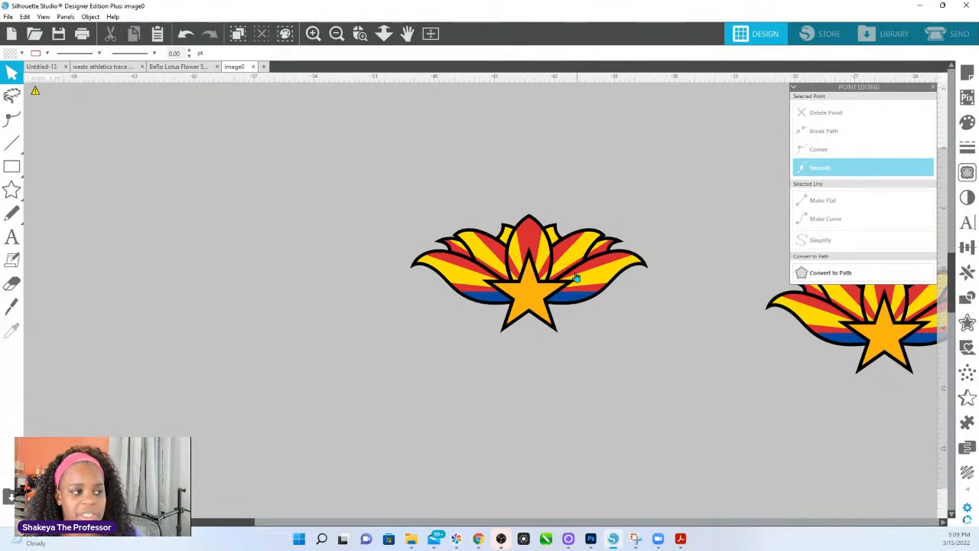
Step: Select a trace area around the whole lotus and star source image, beside the detached copy
click(967, 122)
drag(727, 359, 492, 389)
click(968, 172)
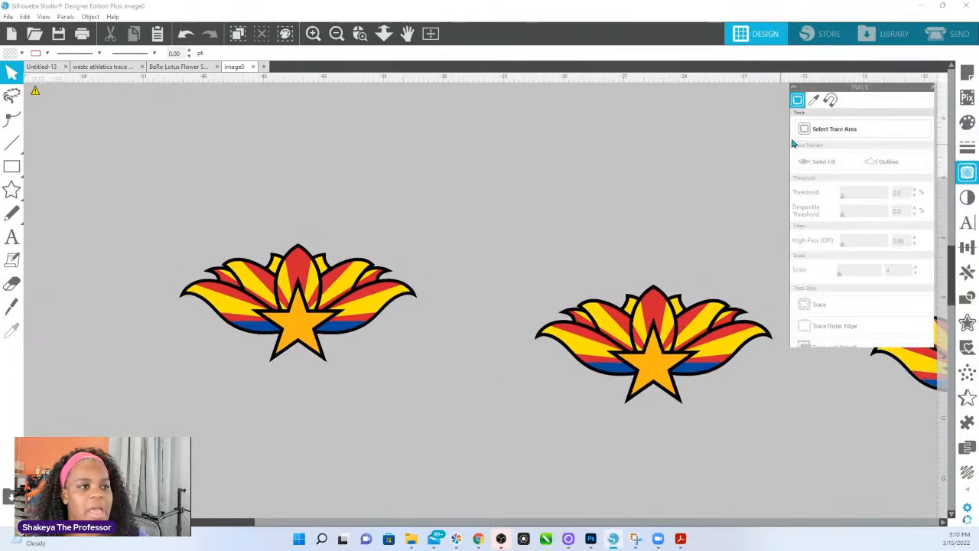
drag(483, 270, 797, 414)
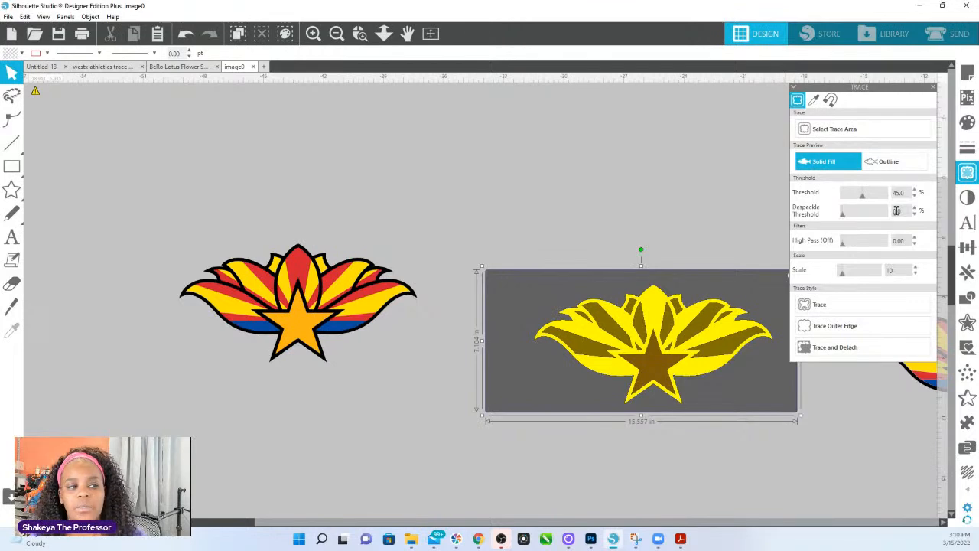
Step: Examine which petal and star areas the trace preview covers, and compare it with the full-color design alongside
click(359, 33)
drag(477, 268, 788, 427)
click(383, 33)
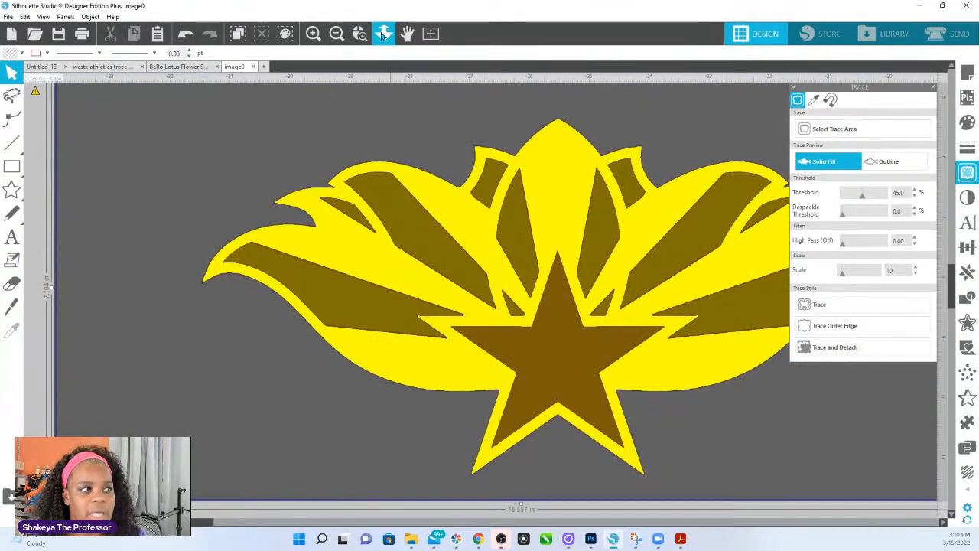
drag(426, 224, 359, 222)
scroll(422, 253, down, 2)
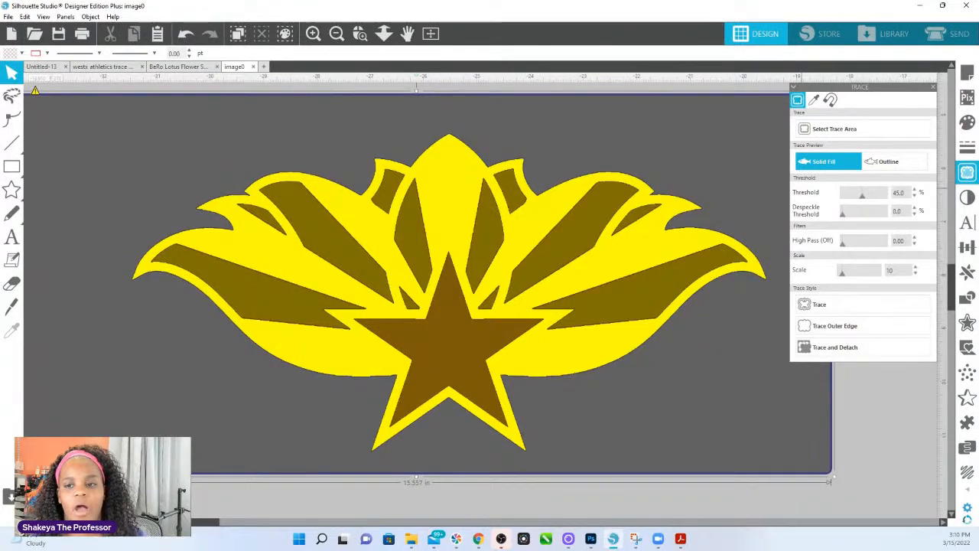
click(383, 33)
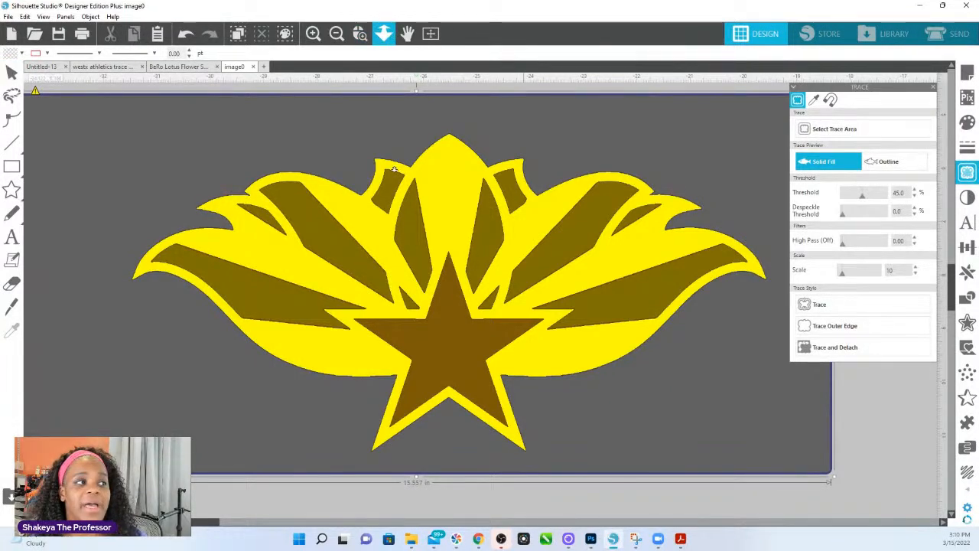
click(393, 168)
drag(639, 278, 459, 289)
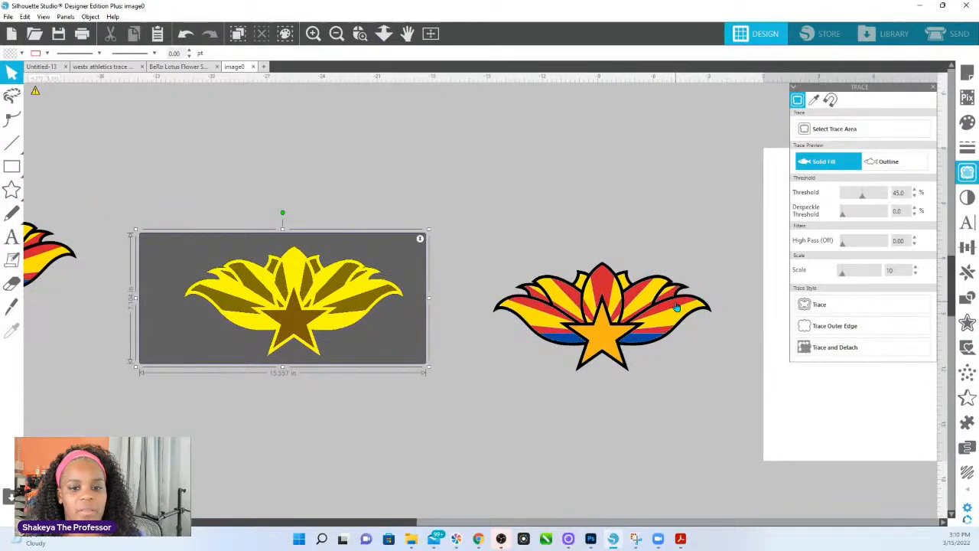
drag(31, 273, 751, 223)
drag(715, 195, 649, 191)
Step: Try trace thresholds of 99% and 81% on the lotus and star preview
click(312, 33)
drag(160, 248, 437, 381)
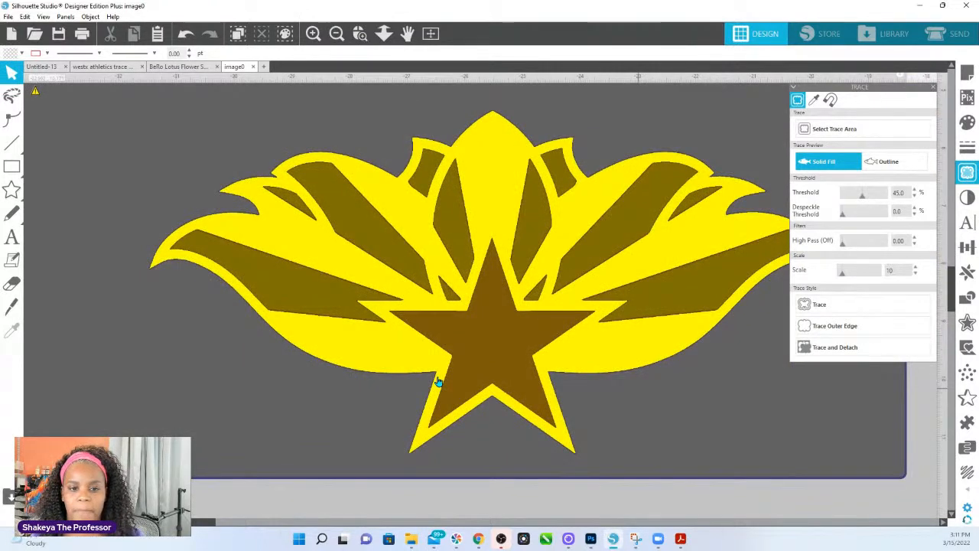
drag(516, 508, 464, 512)
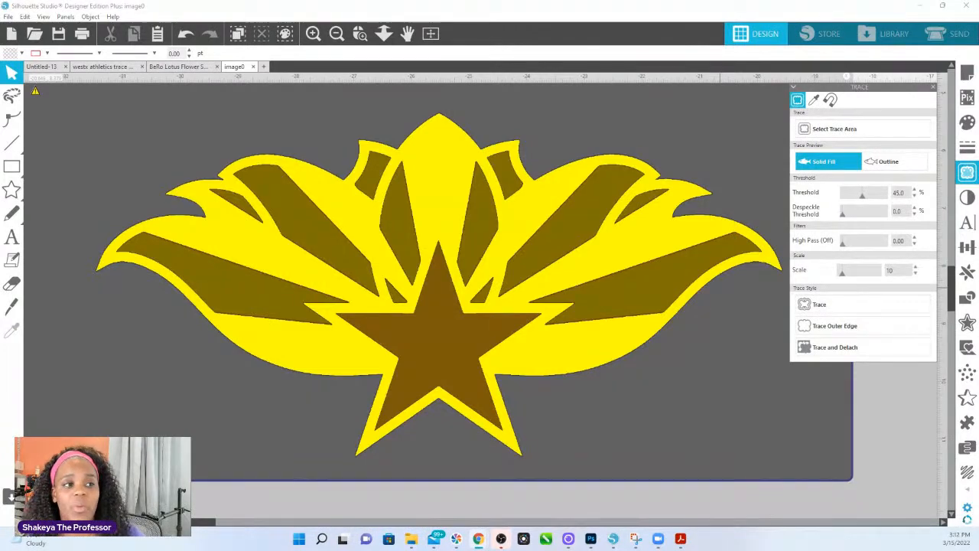
drag(863, 197, 886, 198)
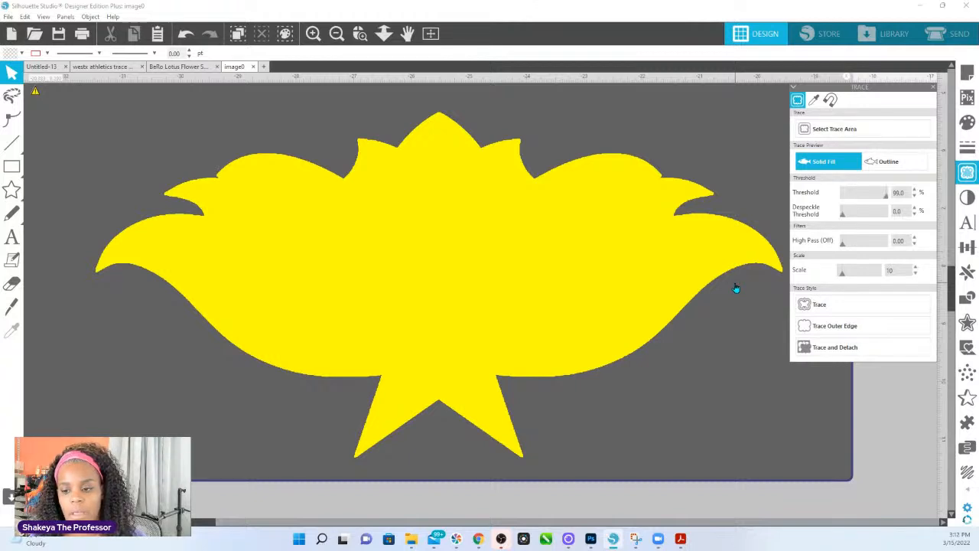
drag(885, 196, 879, 199)
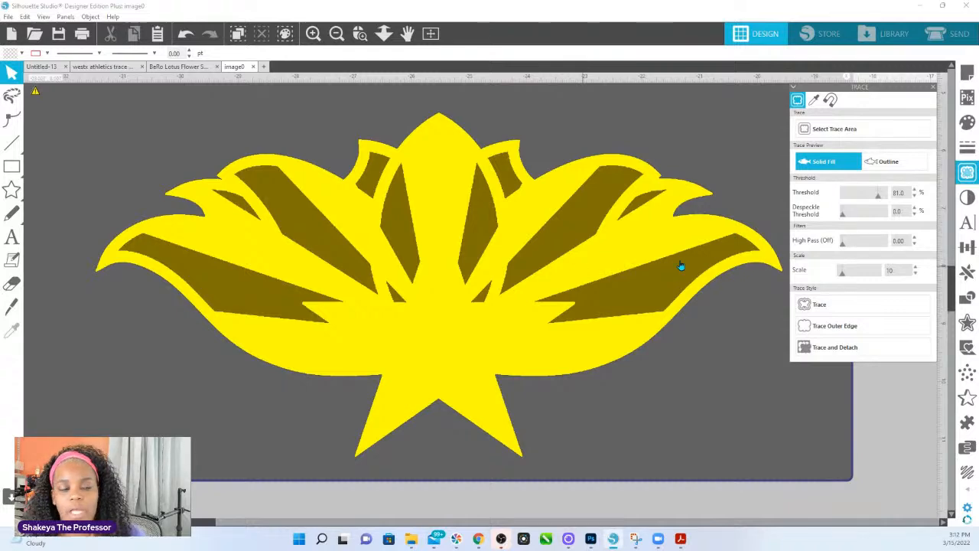
Step: Trace the black outline of the design at a 23% threshold, and move the source image upward off the trace lines
drag(877, 198, 854, 201)
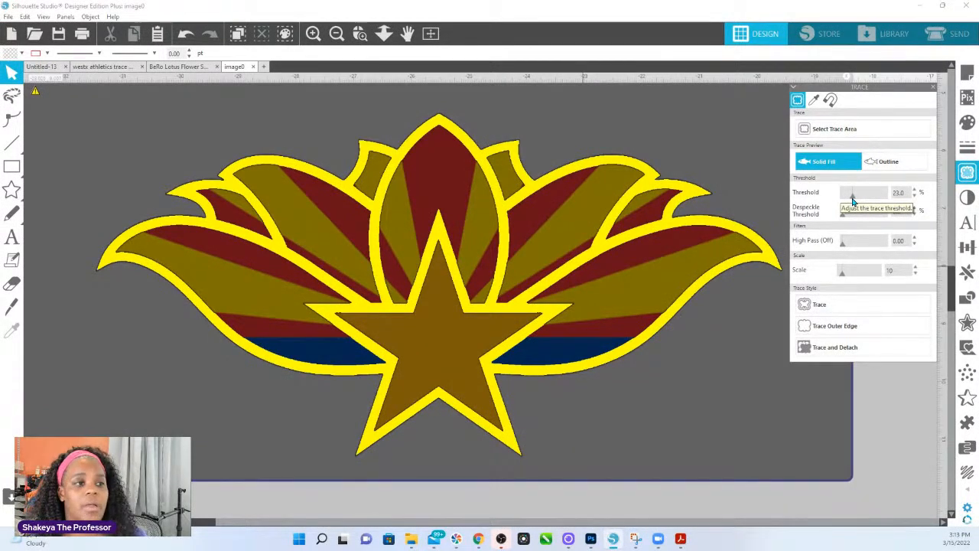
click(850, 310)
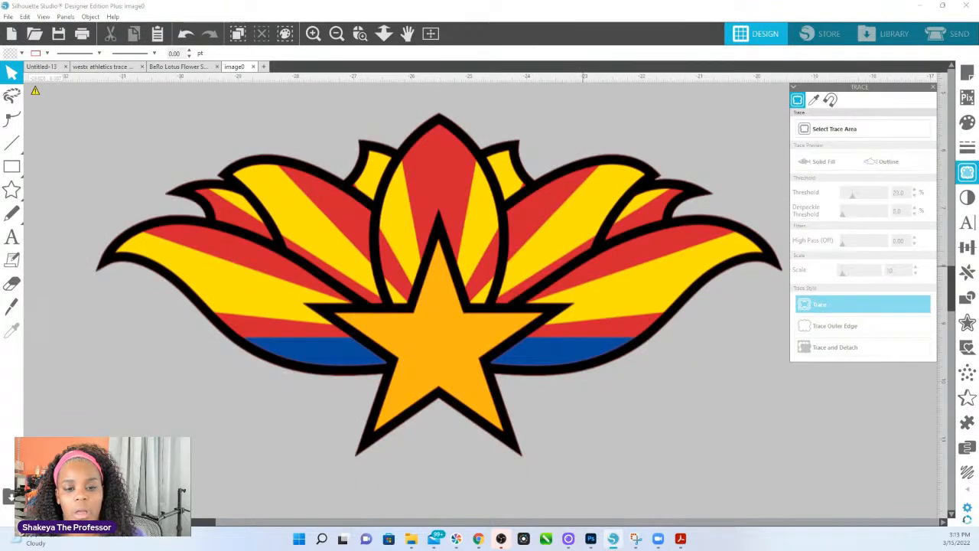
click(383, 36)
drag(455, 250, 446, 170)
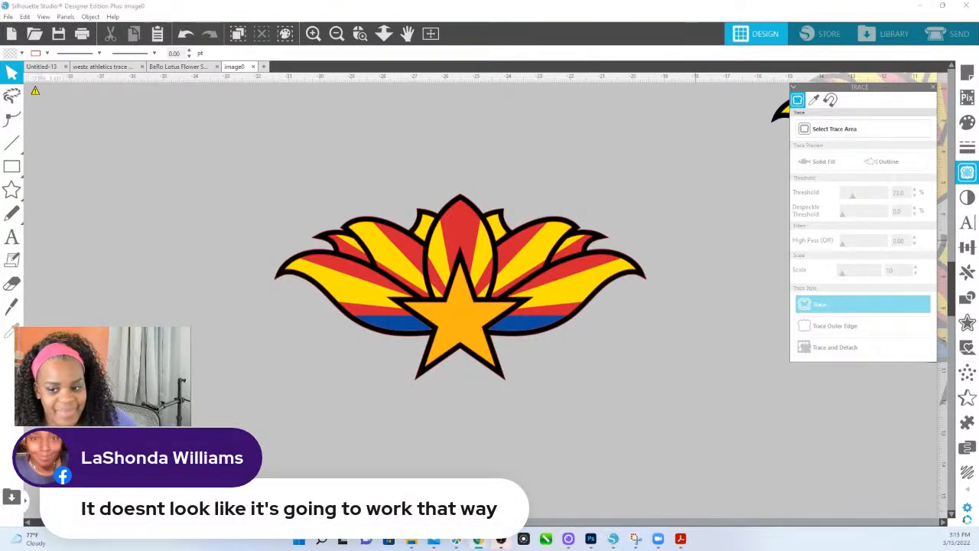
mouse_move(426, 328)
mouse_down()
mouse_move(440, 147)
mouse_move(431, 139)
mouse_up()
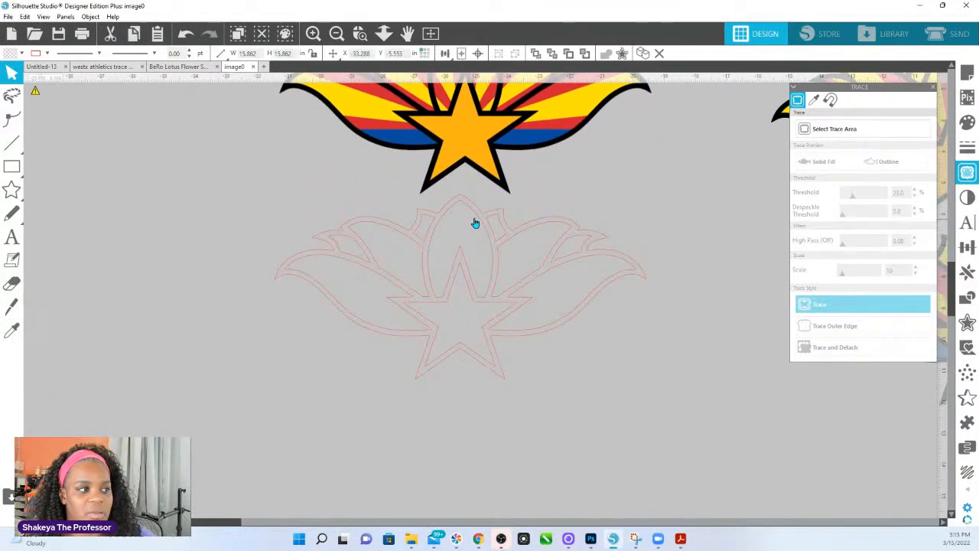
Step: Duplicate the traced lotus outline and place the copy below the original trace
click(492, 374)
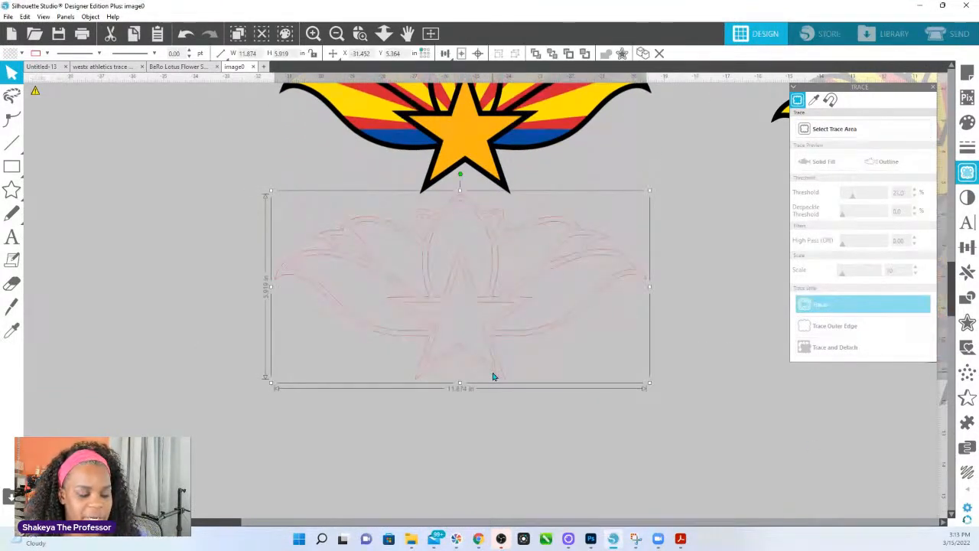
drag(493, 374, 501, 546)
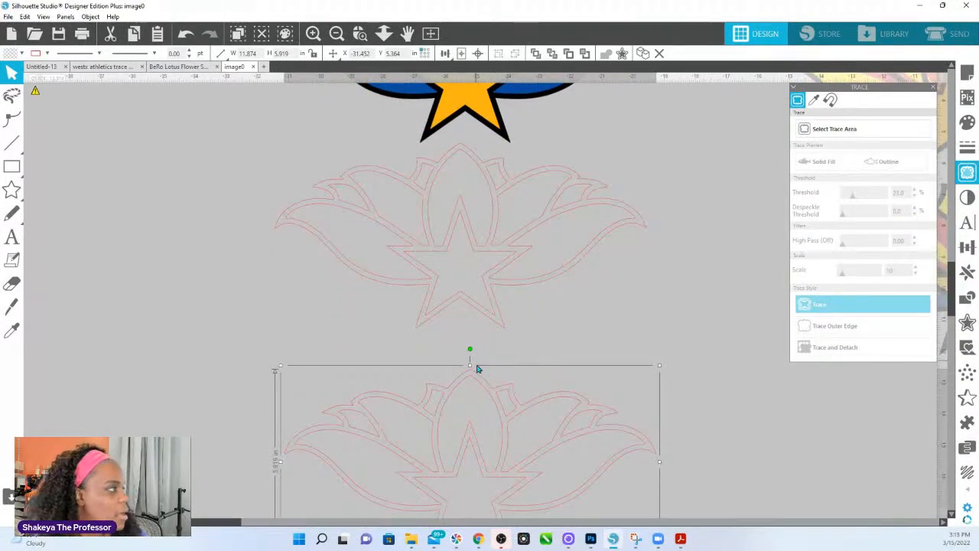
click(505, 286)
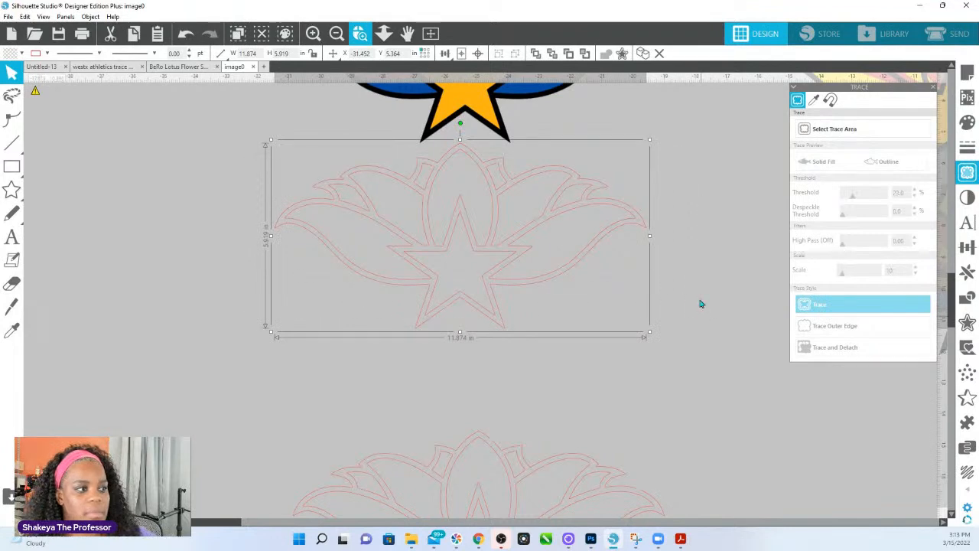
Step: Fill the upper traced lotus outline with a pale yellow-green
right_click(707, 339)
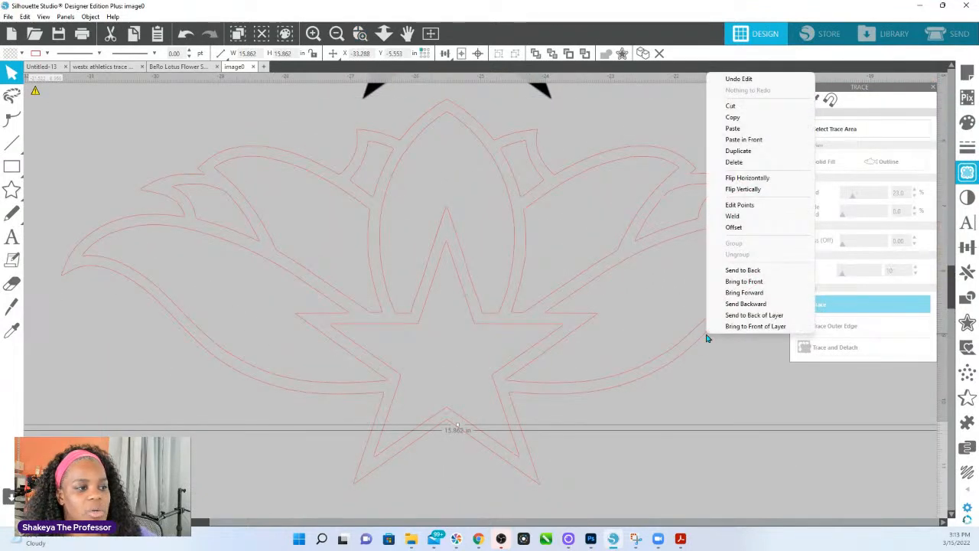
click(537, 485)
scroll(477, 169, up, 1)
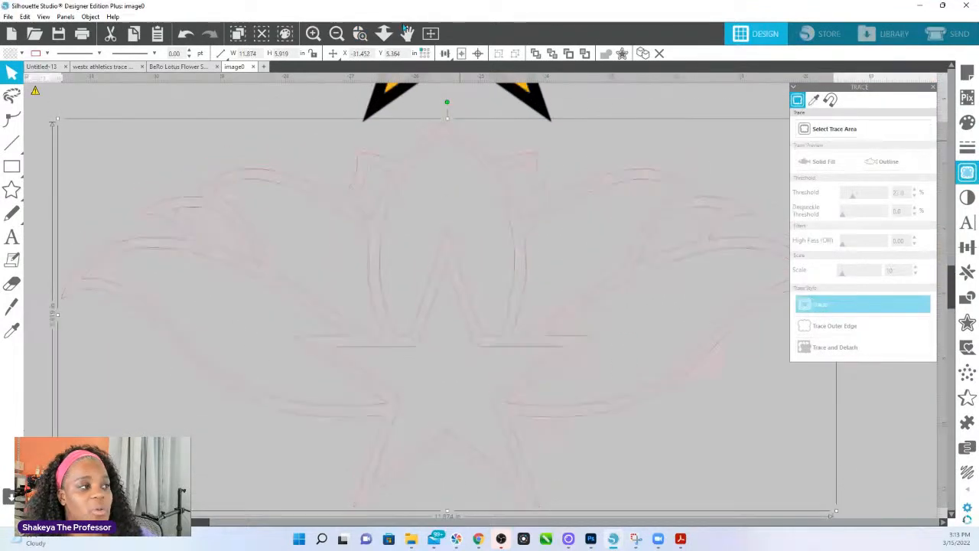
click(385, 34)
drag(430, 133, 451, 99)
drag(488, 183, 471, 67)
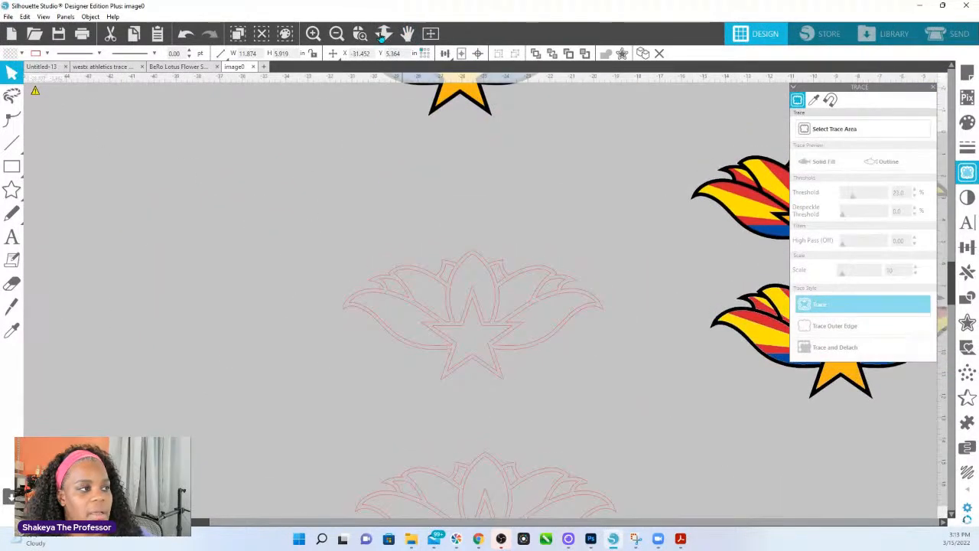
click(430, 166)
click(361, 34)
drag(349, 236, 693, 380)
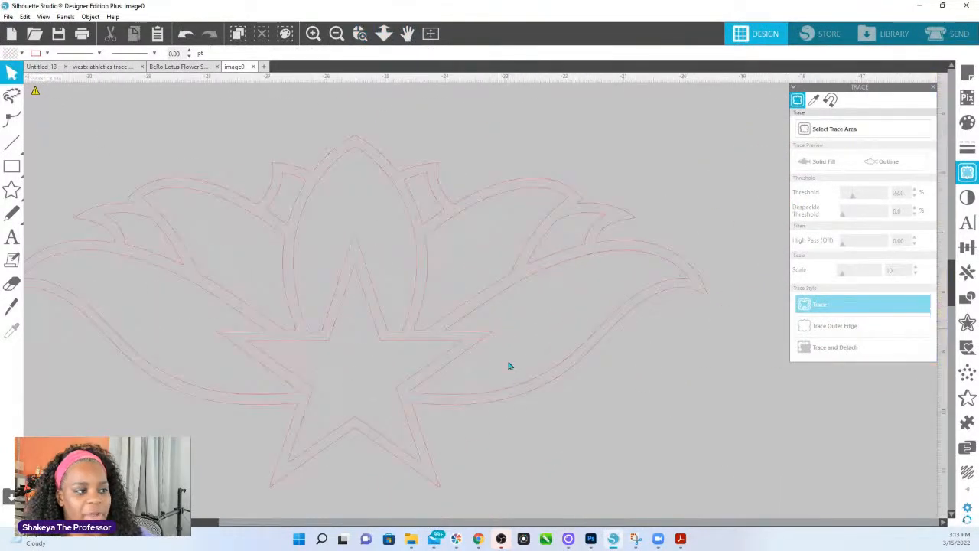
click(523, 399)
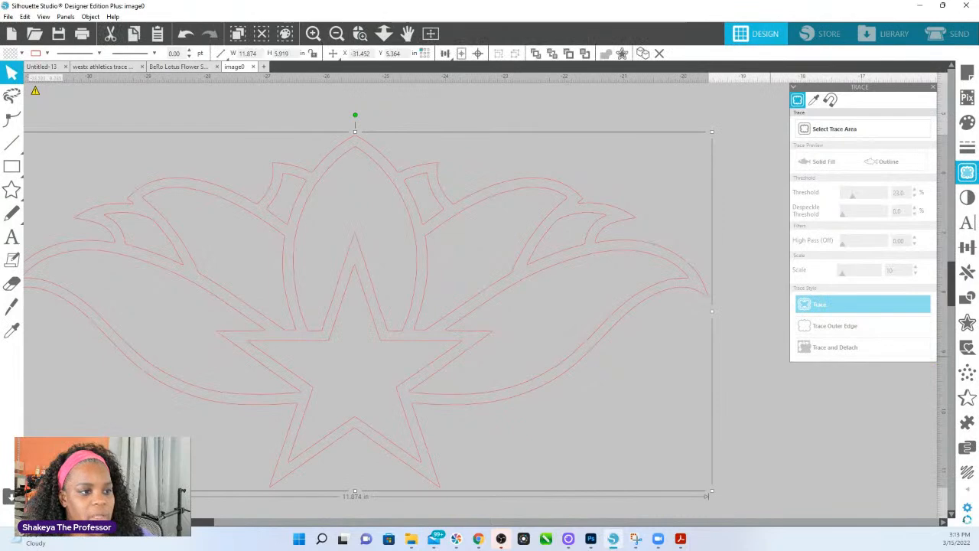
click(967, 121)
click(873, 194)
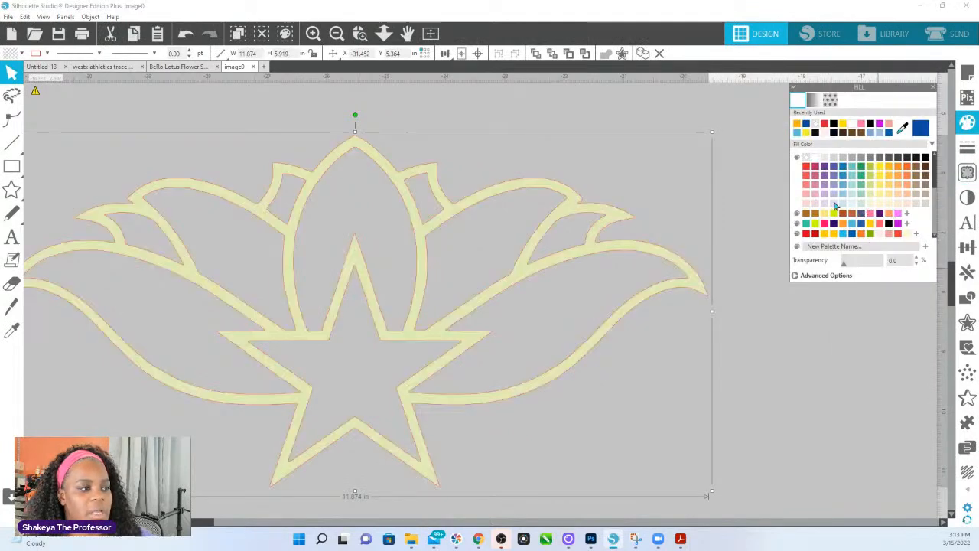
Step: Release the compound path of the filled trace, and select the two large lower petals one at a time
right_click(465, 305)
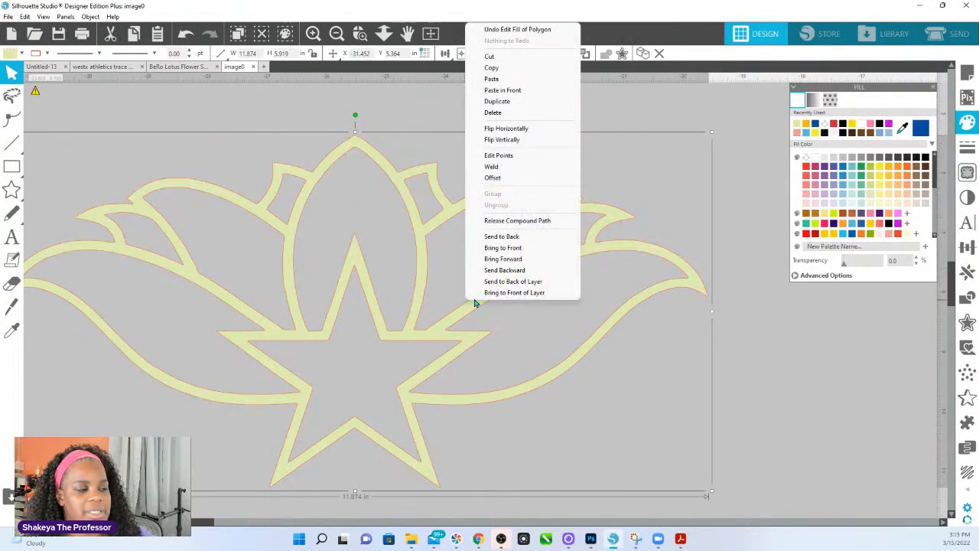
click(511, 226)
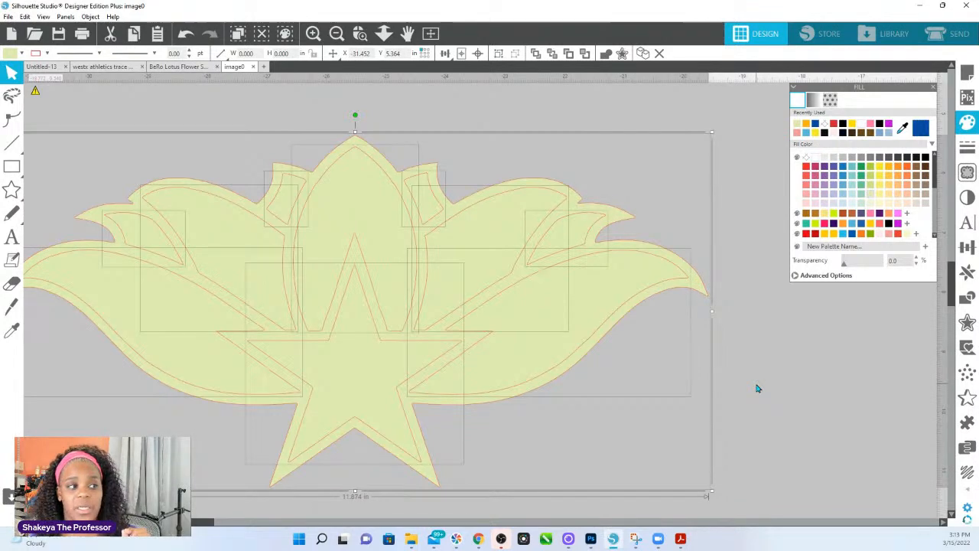
click(605, 437)
click(568, 344)
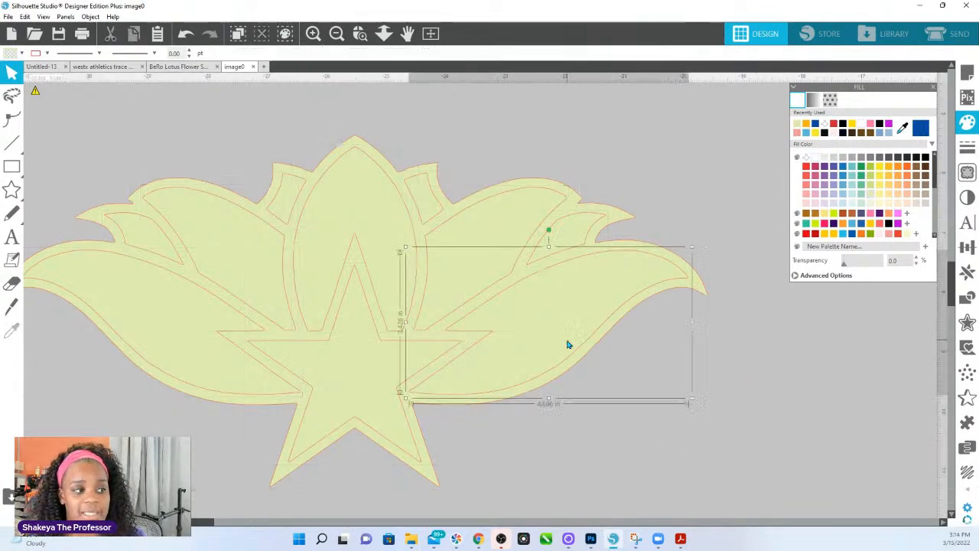
click(222, 355)
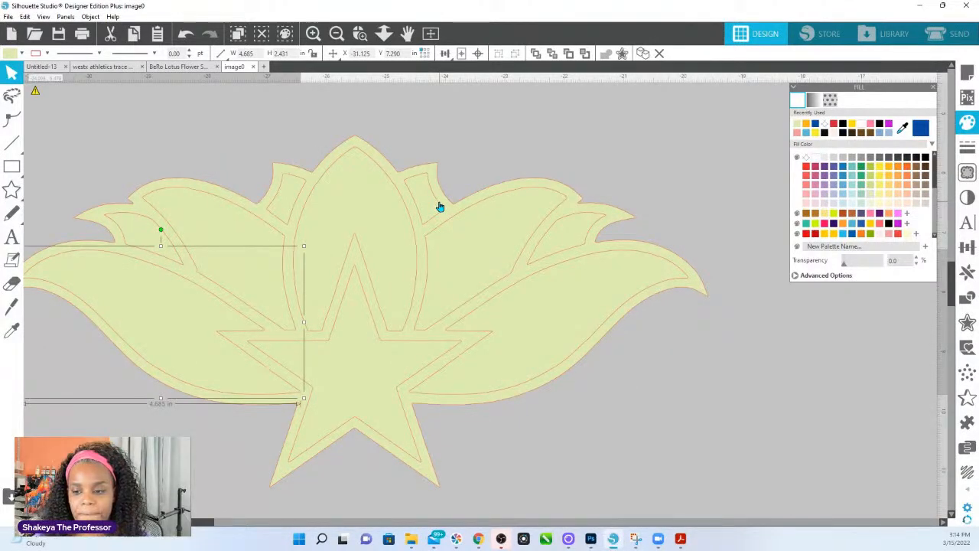
Step: Compare the released petal and star shapes with the source image and with the color areas of the finished recreation
click(384, 33)
drag(397, 115, 537, 193)
key(Escape)
scroll(458, 182, up, 2)
drag(434, 107, 450, 234)
key(Escape)
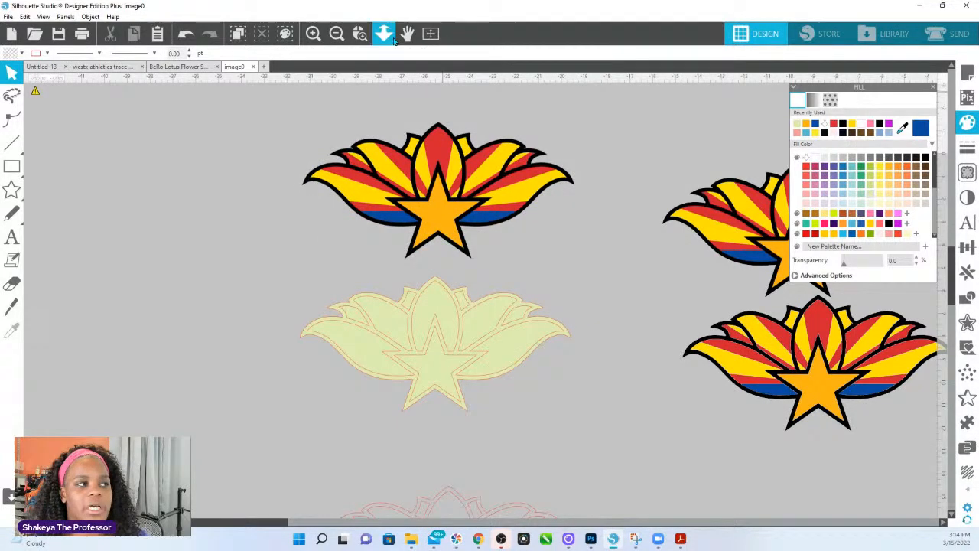
click(360, 33)
drag(802, 372, 803, 396)
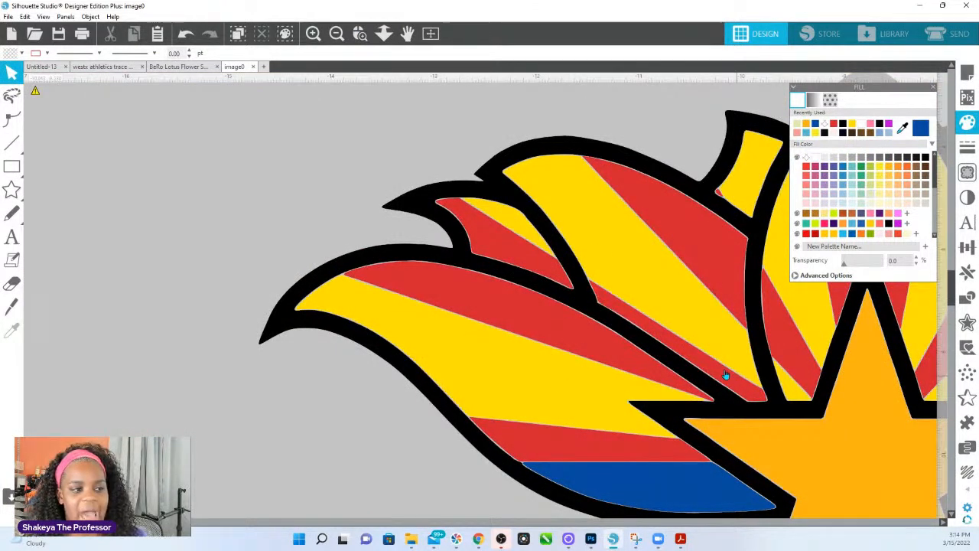
click(384, 32)
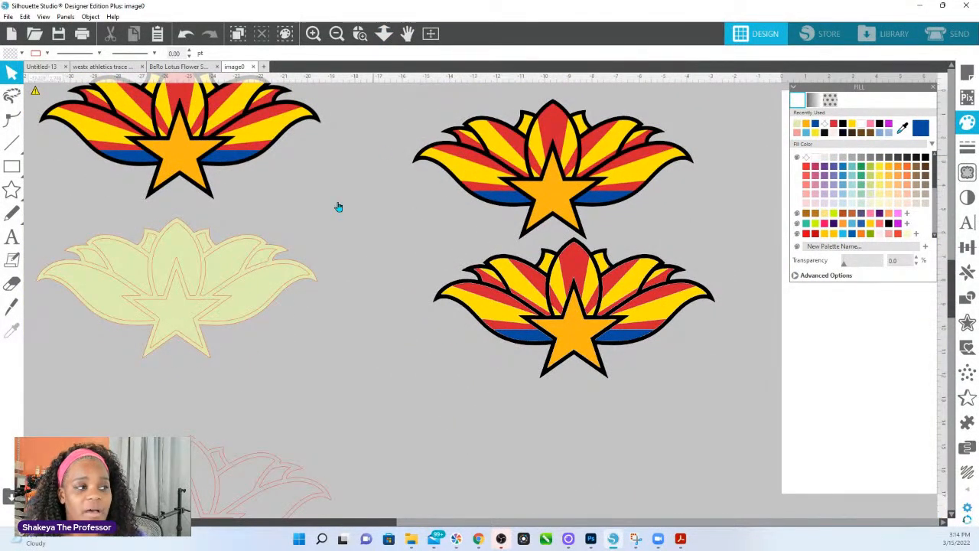
drag(260, 395, 465, 407)
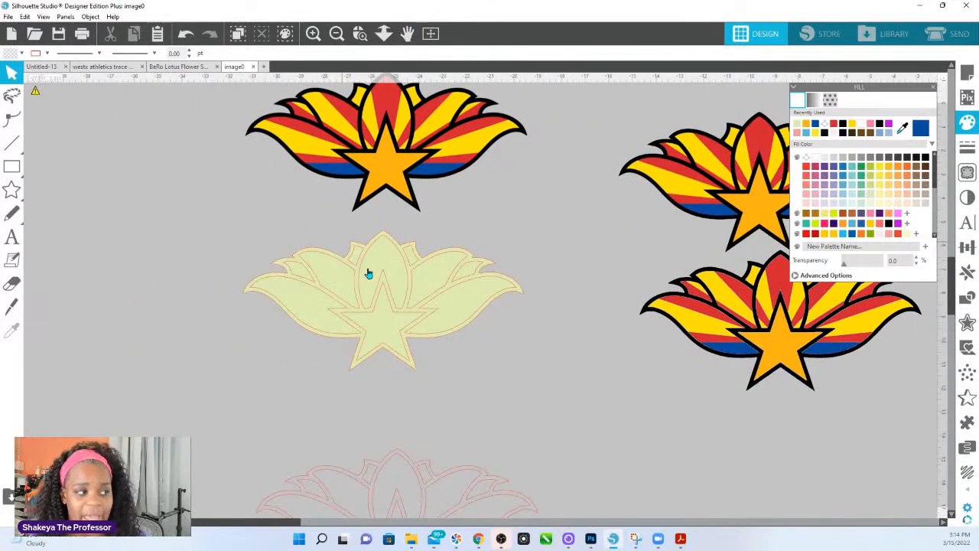
click(415, 373)
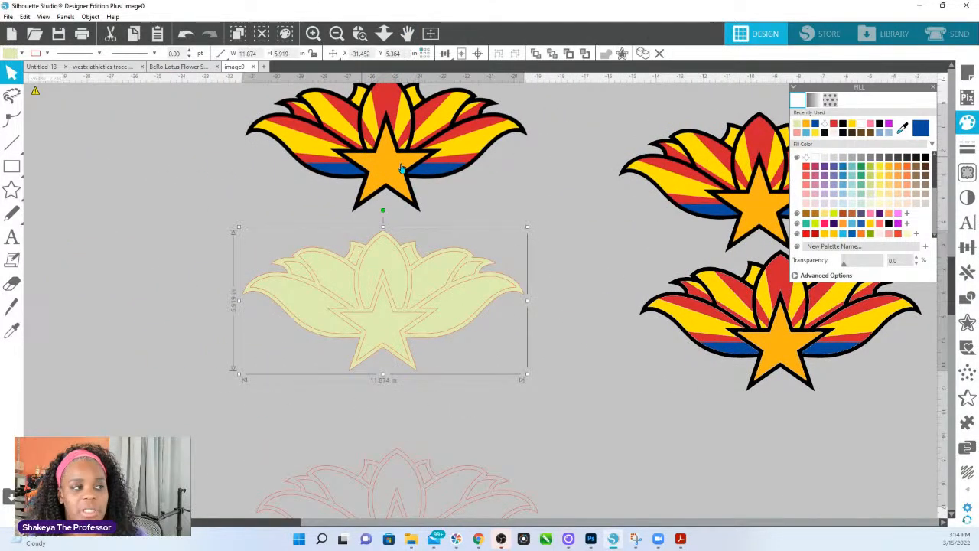
Step: Fill the outer lotus outline shape of the released trace with black
click(926, 158)
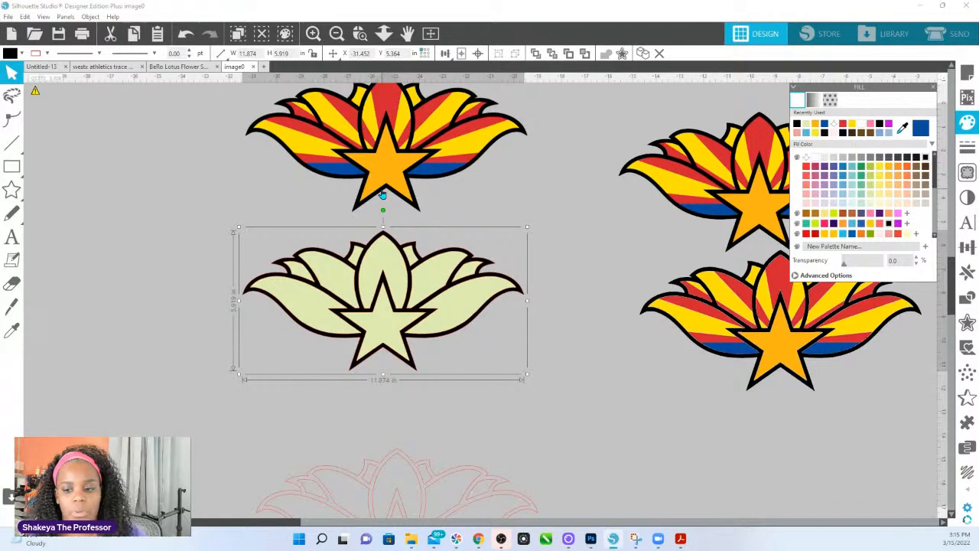
Step: Try to slice diagonally across the large lower-left petal with a straight Knife cut and pull the pieces apart, and undo it
click(11, 306)
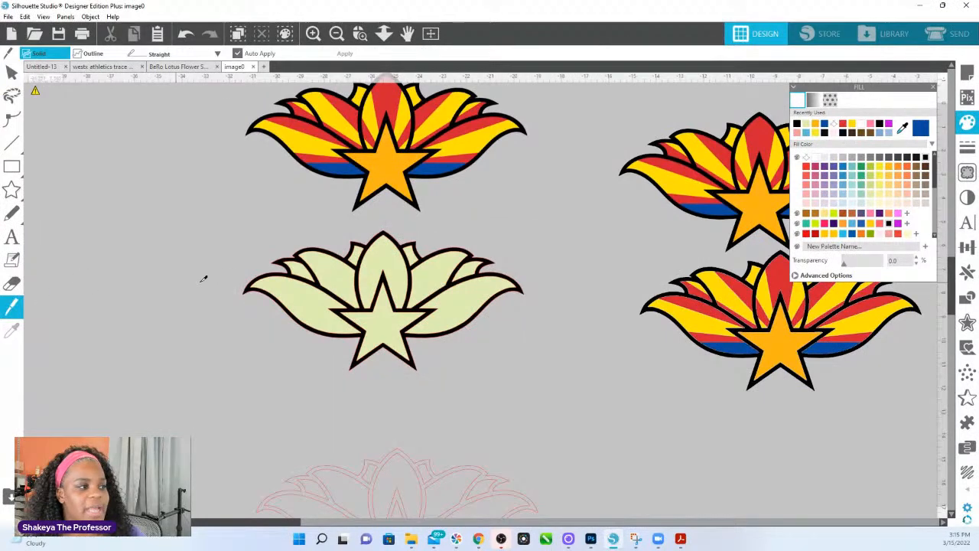
drag(254, 274, 358, 336)
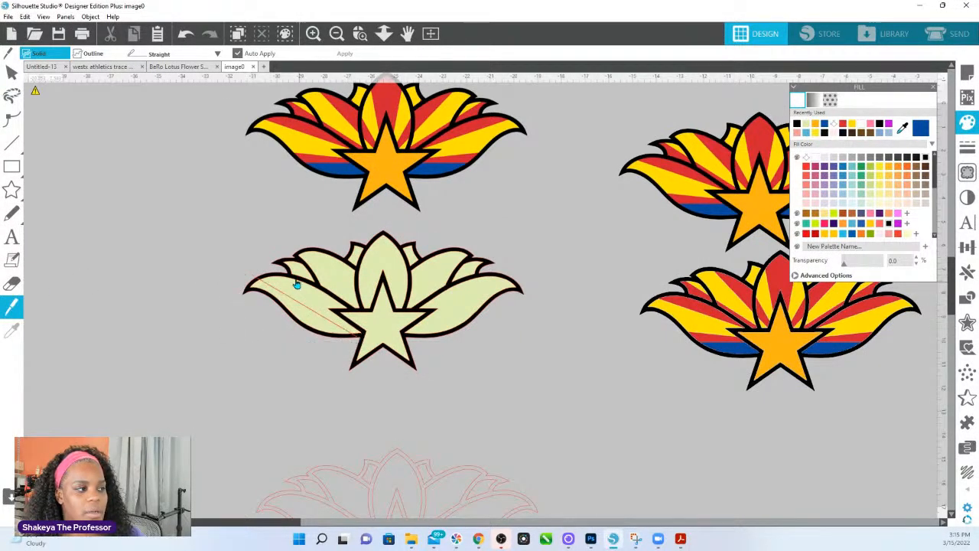
key(v)
drag(278, 306, 209, 317)
drag(301, 315, 240, 307)
key(ctrl+z)
key(ctrl+z)
key(ctrl+z)
key(ctrl+z)
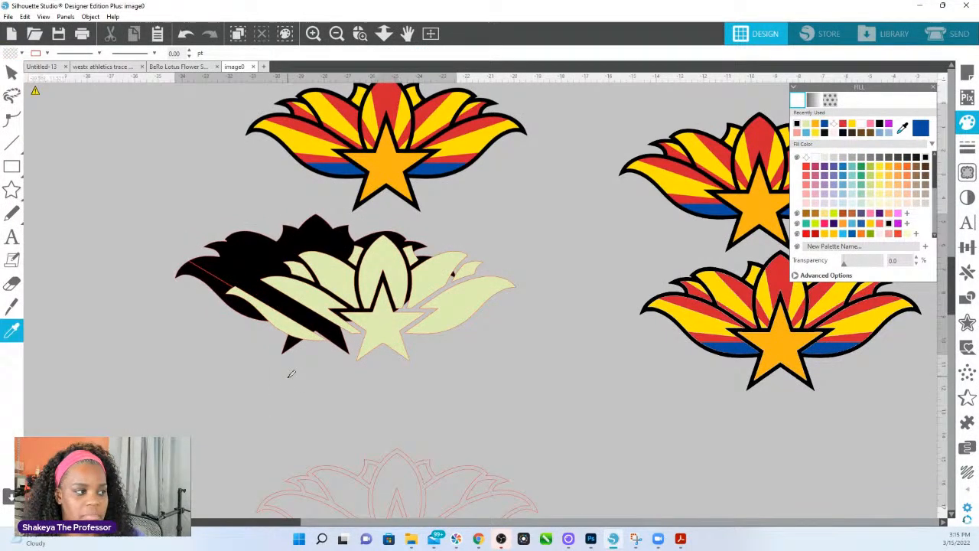
key(ctrl+z)
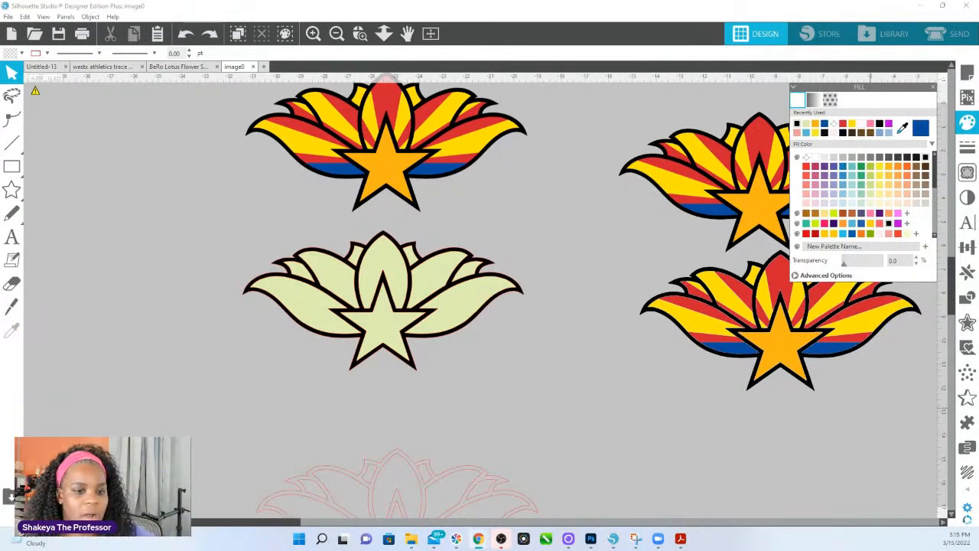
Step: Fill the large lower-left petal of the released trace with the yellow sampled from the source image above it
click(312, 314)
click(11, 329)
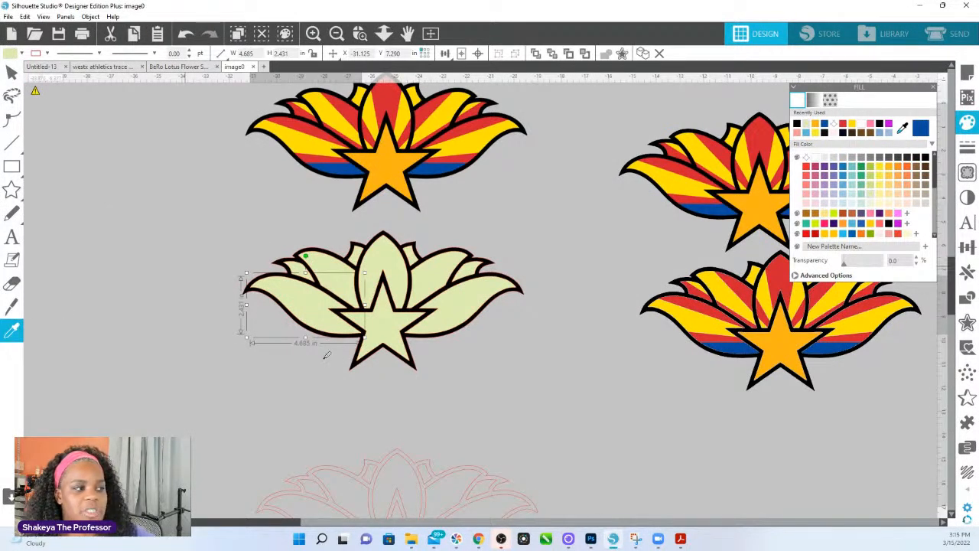
click(383, 122)
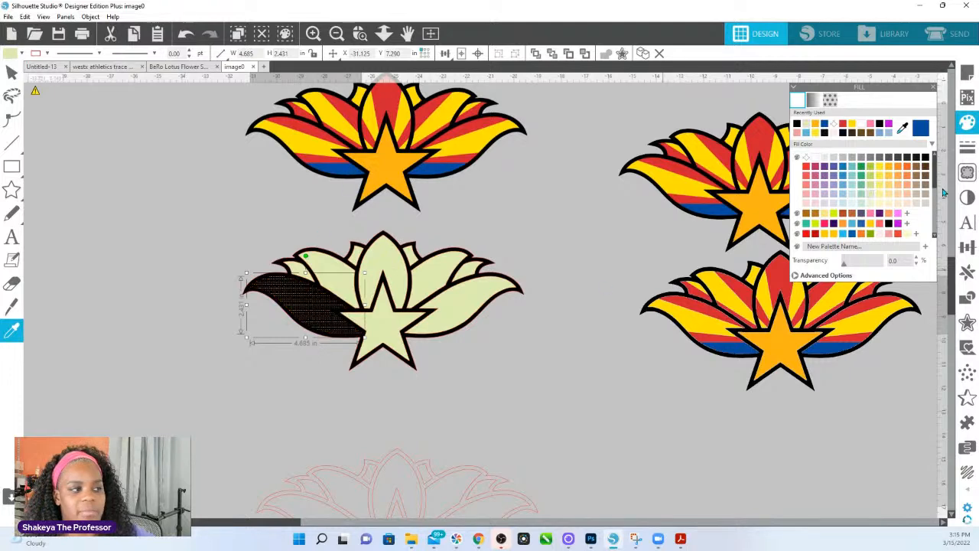
key(v)
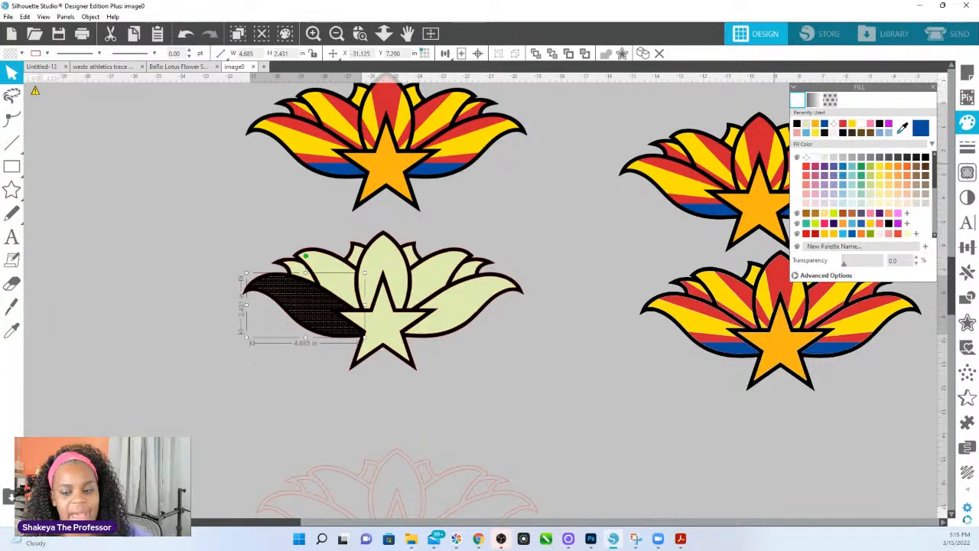
click(903, 128)
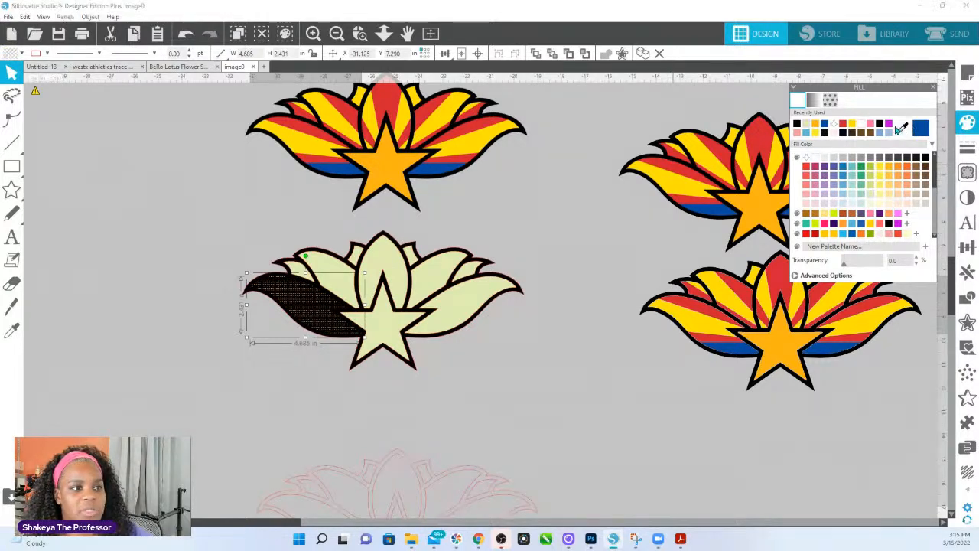
click(291, 144)
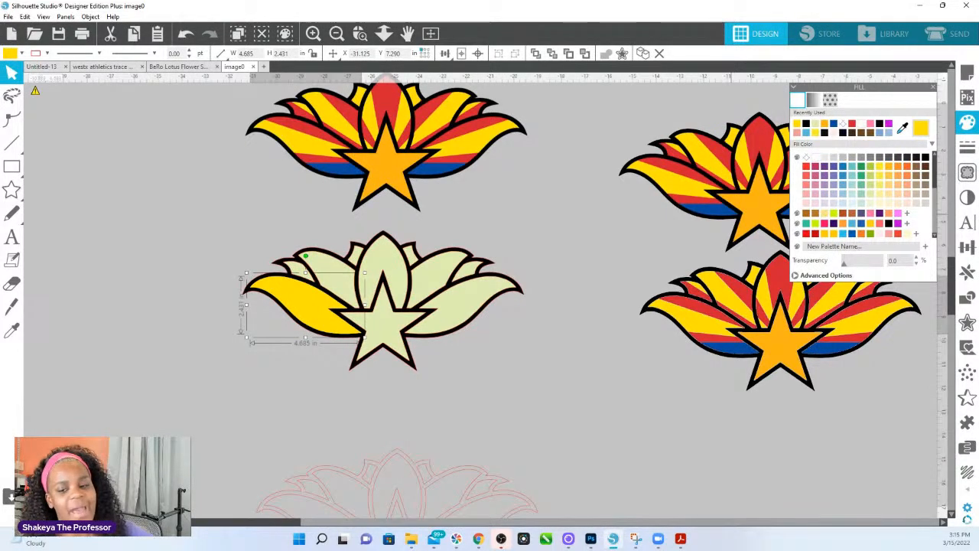
click(490, 467)
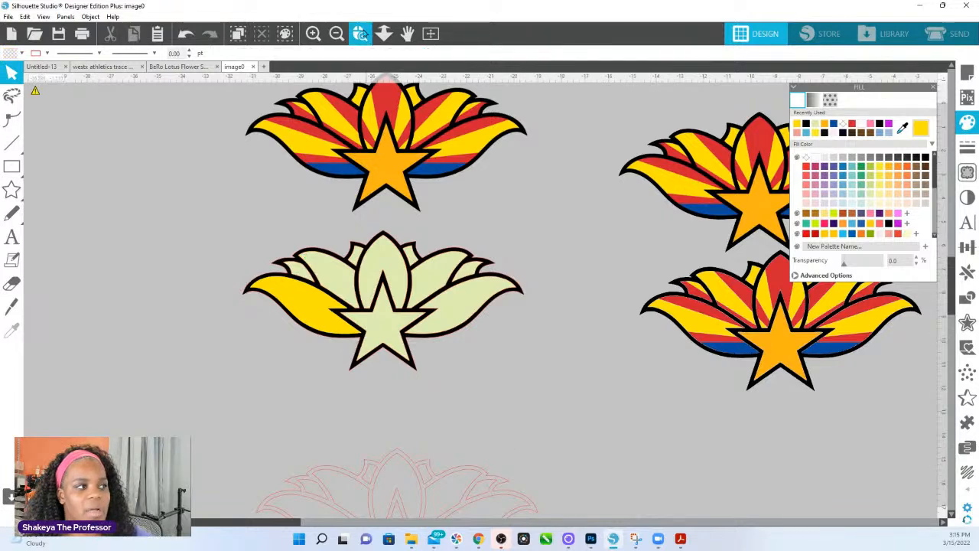
Step: Move the upper copy of the colored lotus image into the empty area far left of the other designs
click(360, 33)
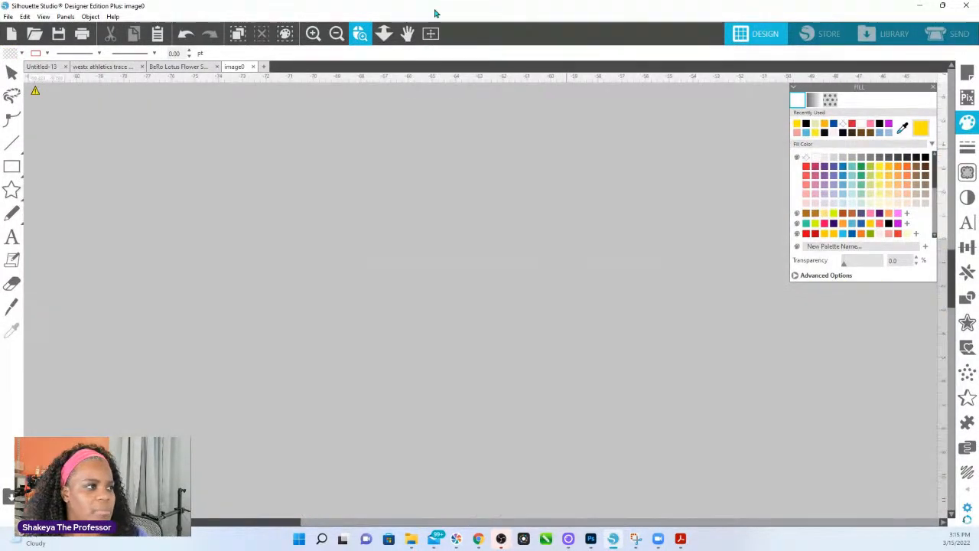
click(384, 33)
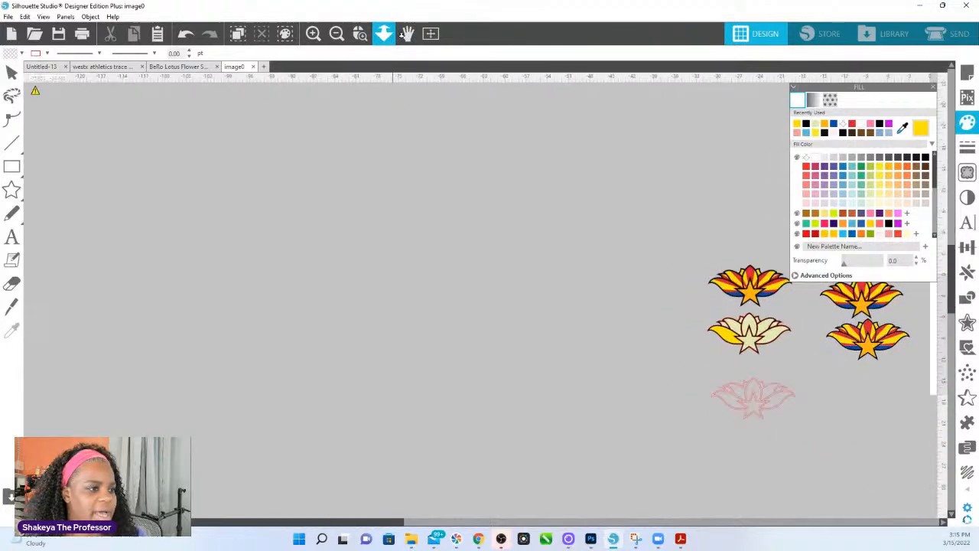
click(815, 290)
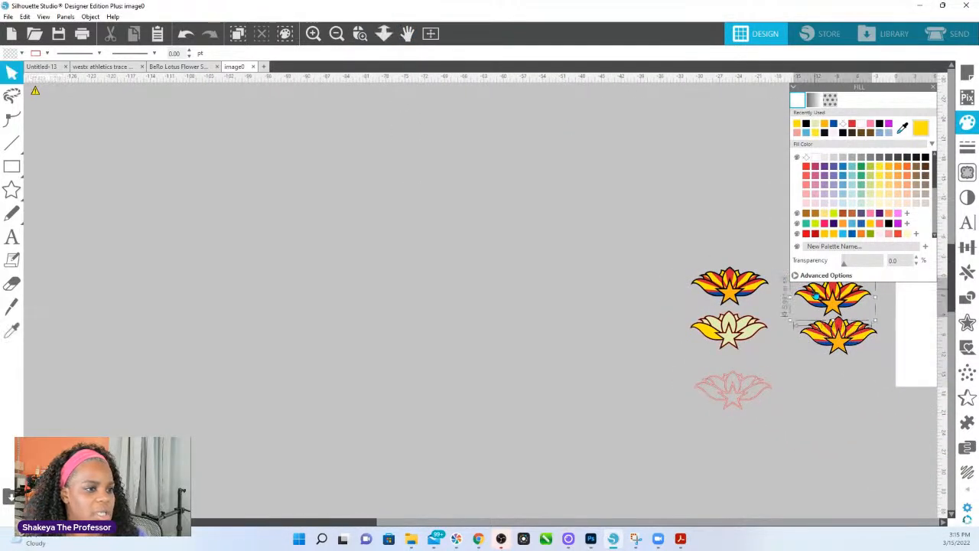
click(608, 228)
drag(826, 296, 563, 322)
click(360, 33)
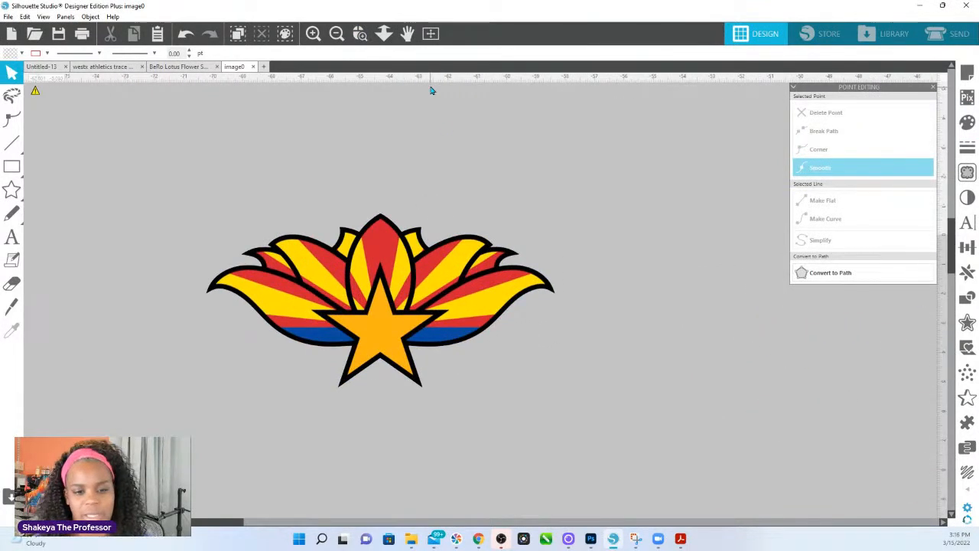
click(359, 33)
drag(185, 198, 685, 459)
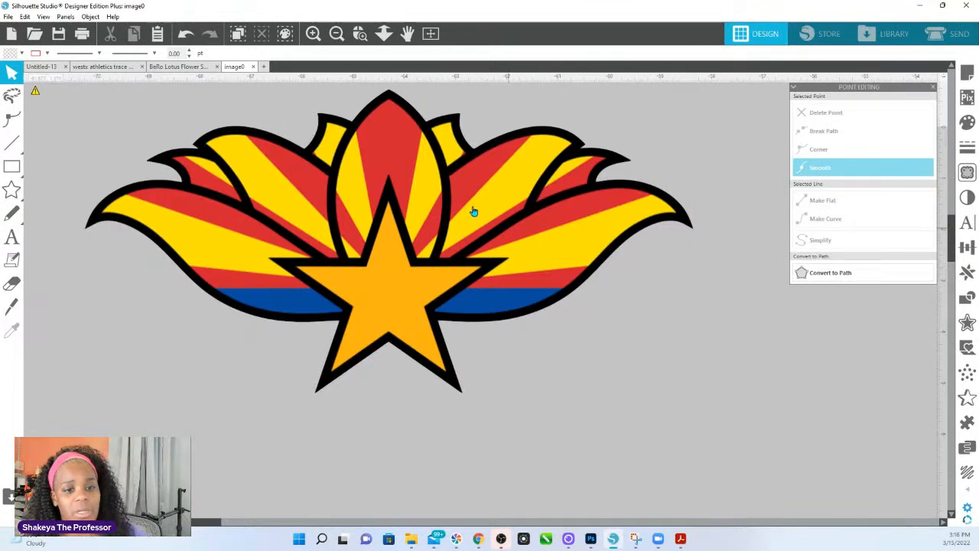
drag(468, 299, 522, 313)
Step: Trace the whole relocated lotus image with the standard Trace style, a scale of 9 and a threshold of 19%
click(965, 172)
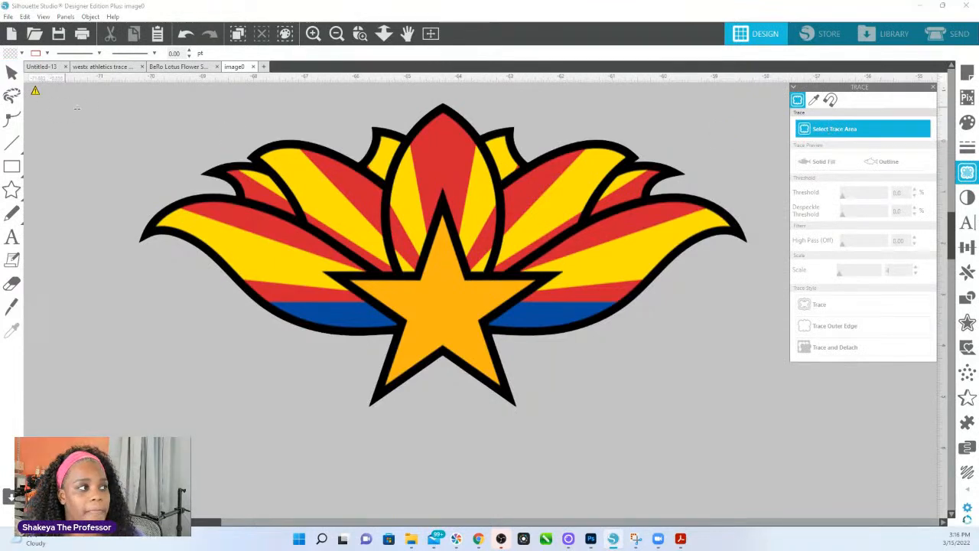
mouse_move(91, 89)
mouse_down()
mouse_move(618, 273)
mouse_move(706, 407)
mouse_move(762, 442)
mouse_move(772, 438)
mouse_up()
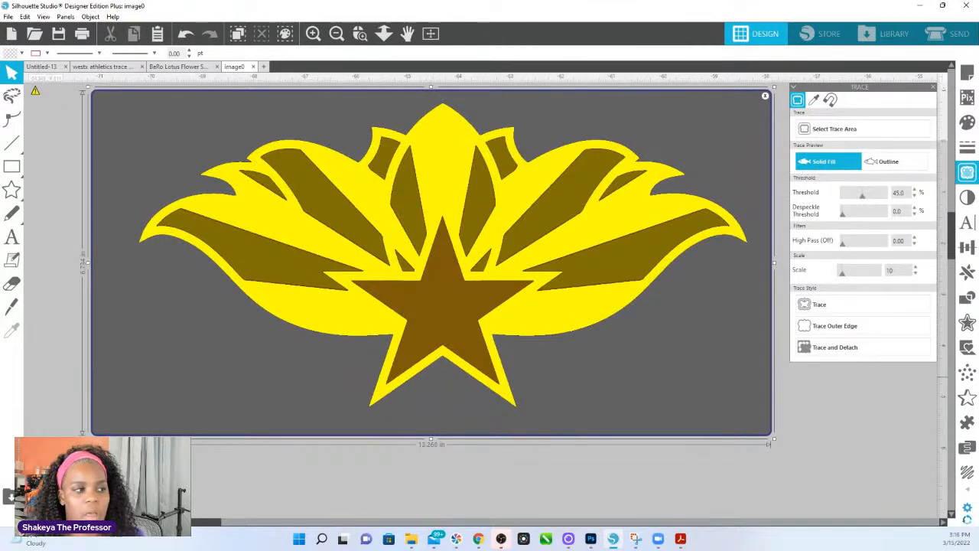
click(843, 276)
drag(862, 199, 852, 198)
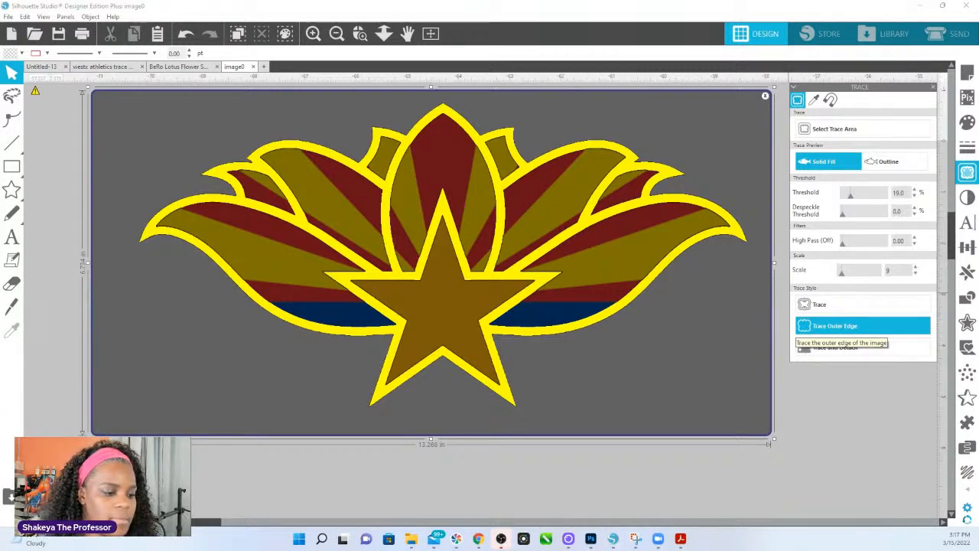
click(822, 305)
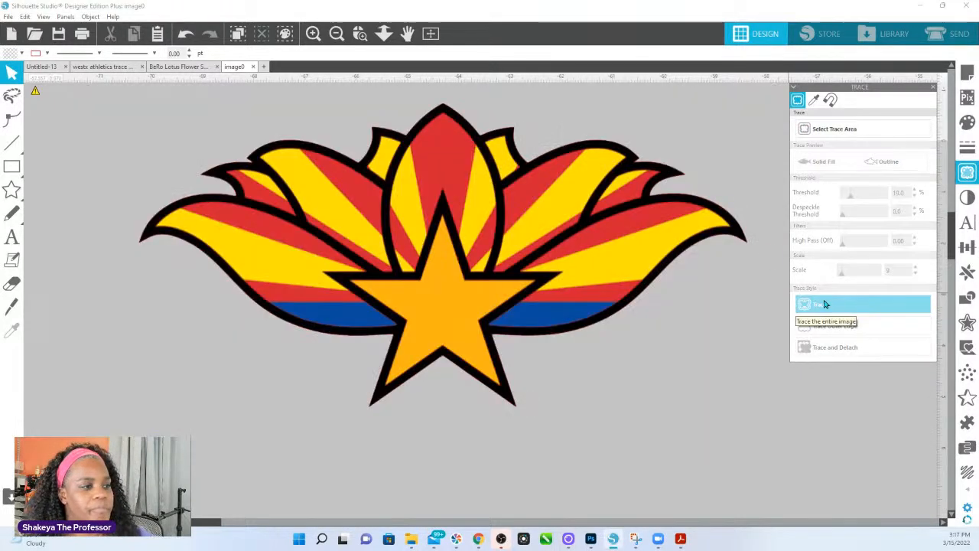
Step: Fill the new lotus outline trace with light orange
click(678, 260)
click(968, 123)
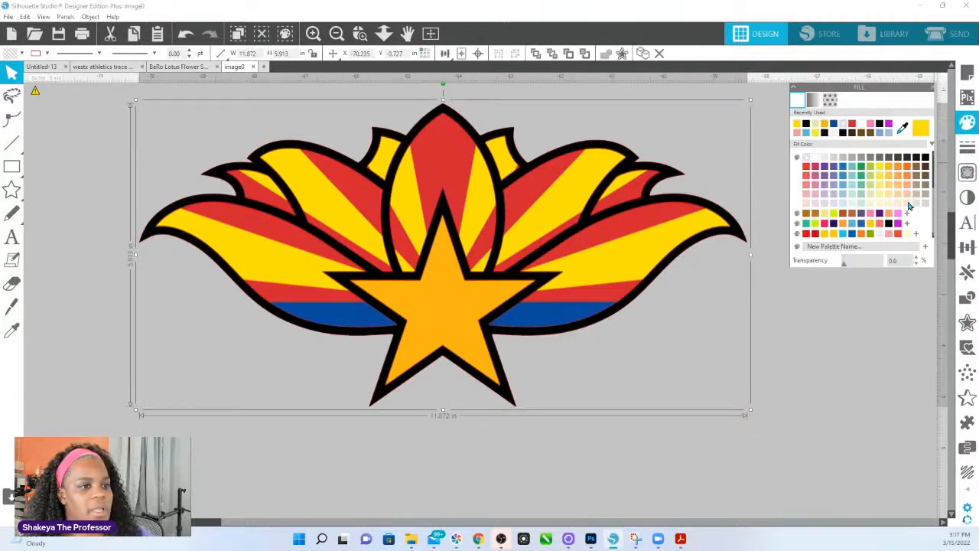
click(900, 189)
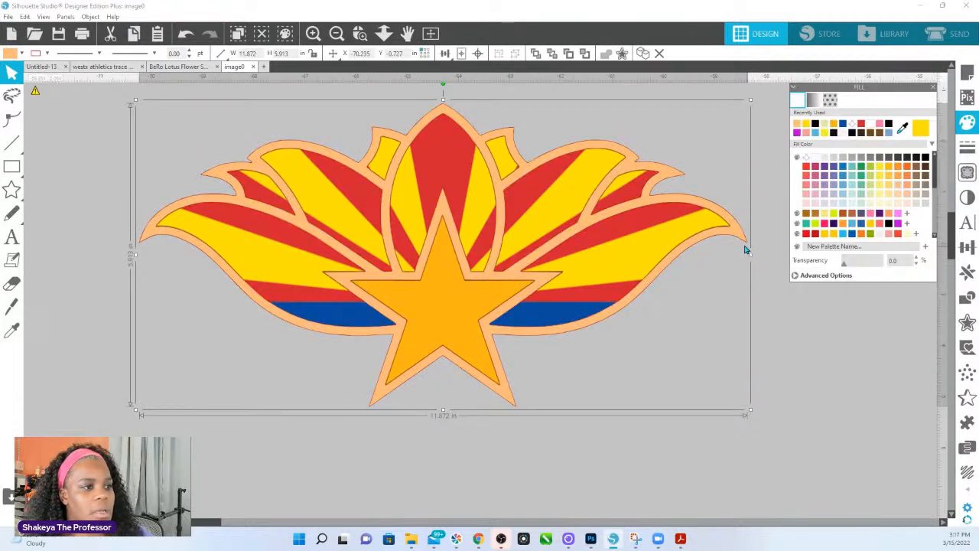
Step: Release the compound path of the light orange trace, and set the fill transparency of its shapes to 63%
right_click(739, 240)
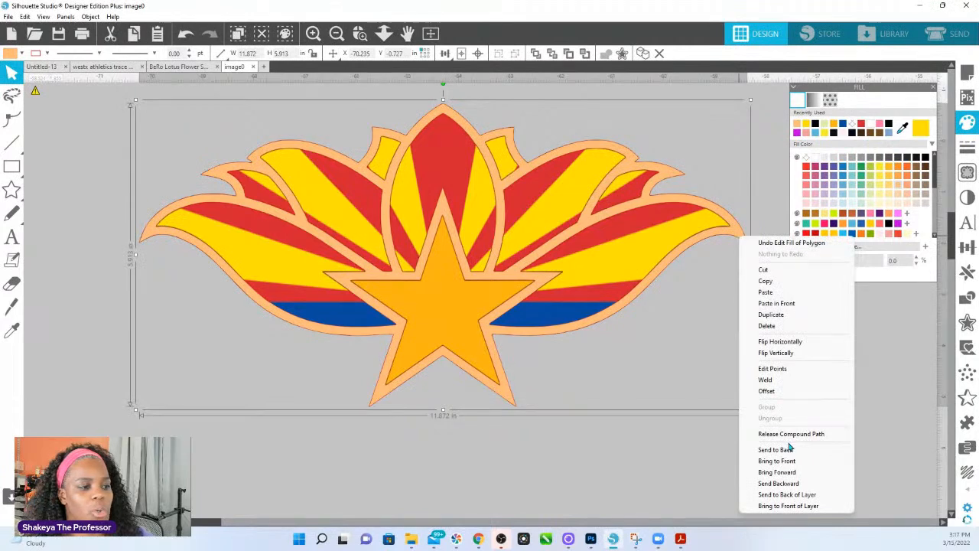
click(781, 432)
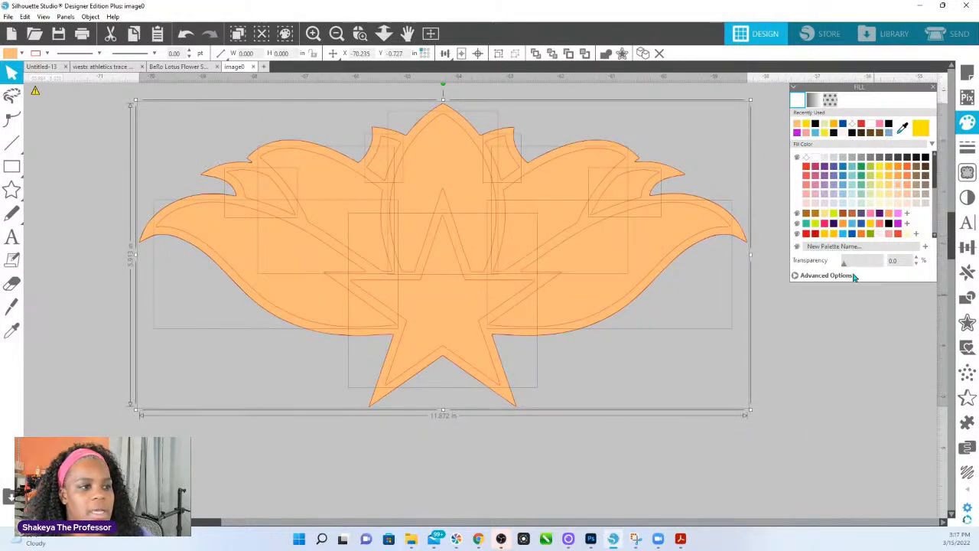
drag(840, 266, 870, 265)
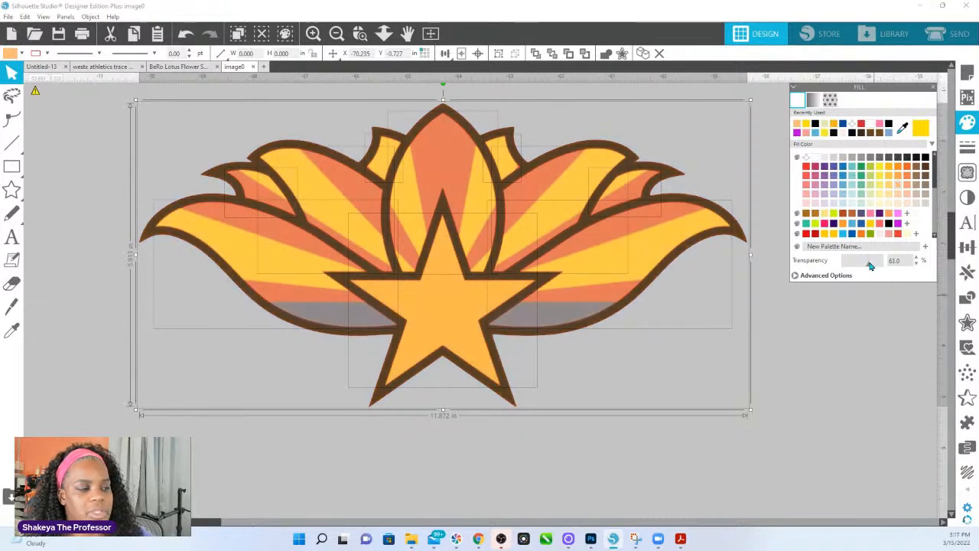
click(877, 352)
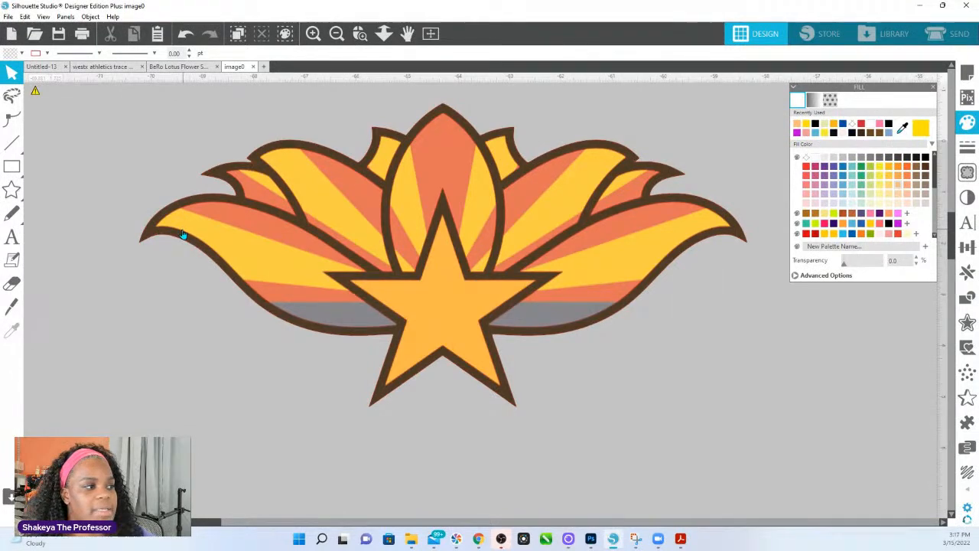
Step: Draw a closed polygon along the edges of the wide yellow ray in the large lower-left petal, extending past the petal's outer side
mouse_move(12, 143)
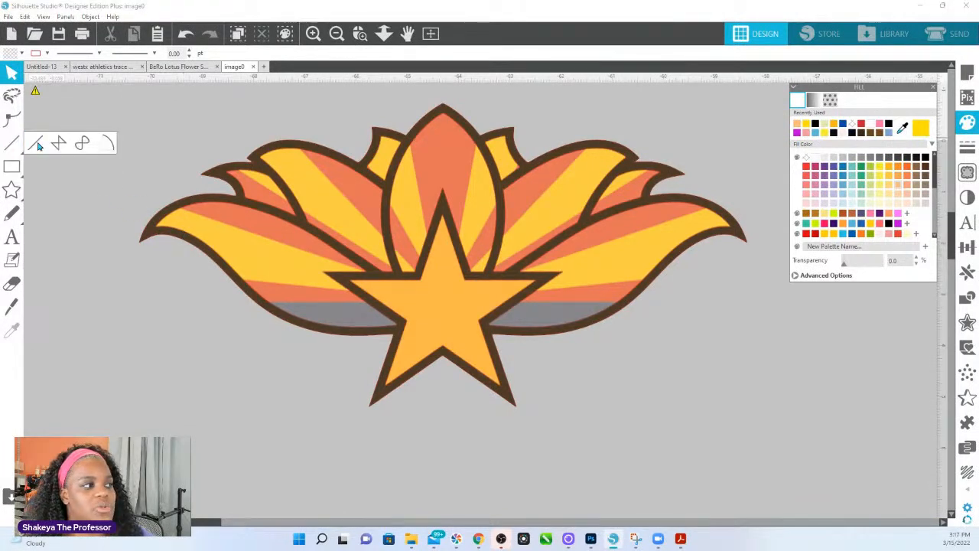
click(59, 144)
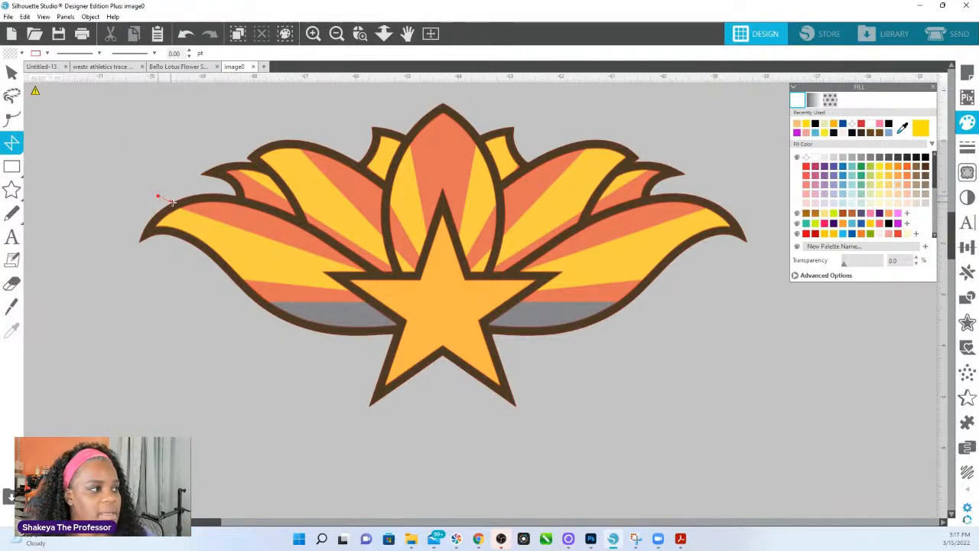
click(158, 196)
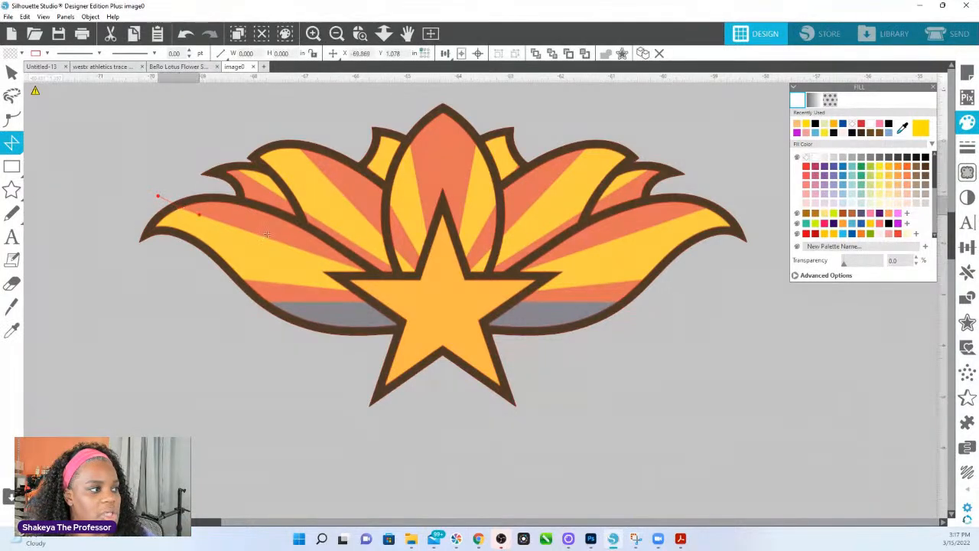
click(375, 274)
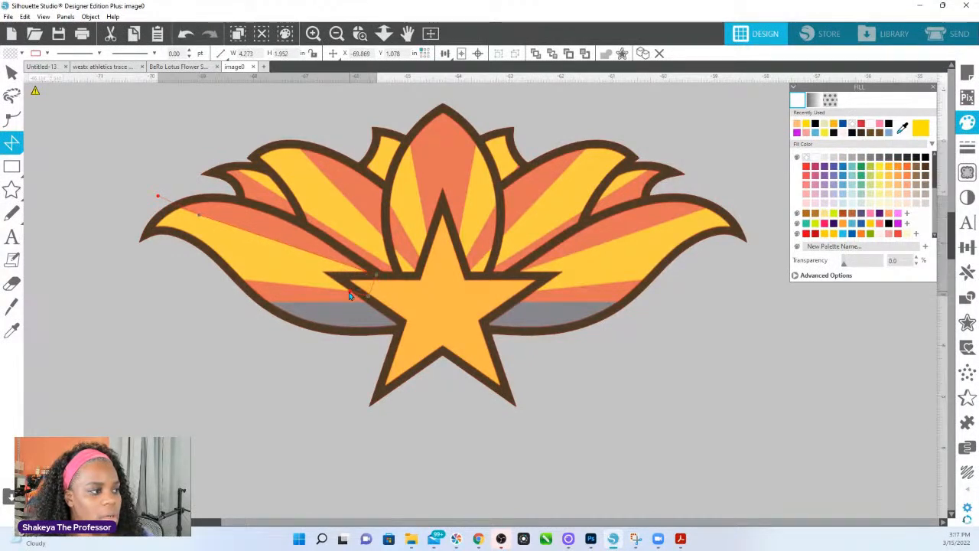
click(216, 277)
click(115, 269)
click(145, 193)
click(158, 196)
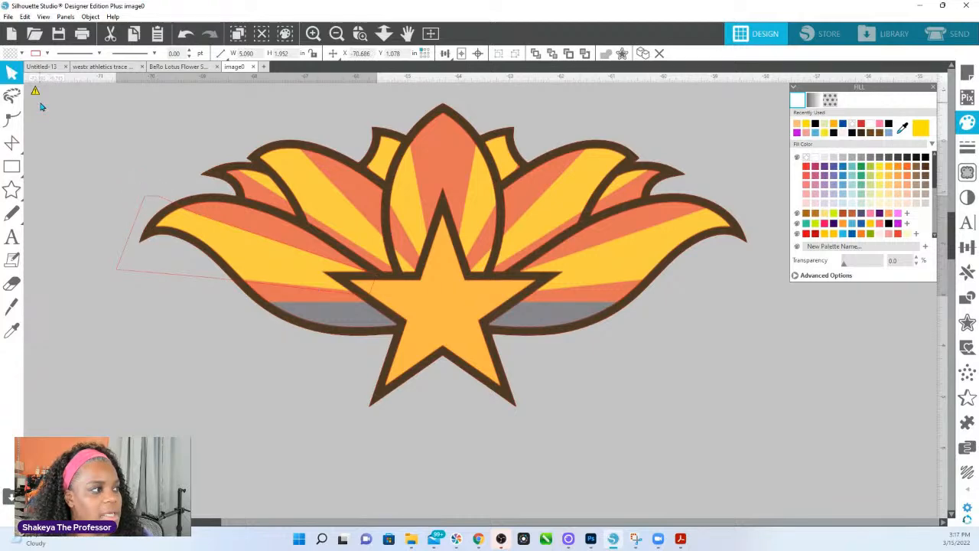
Step: Draw a closed polygon about 3.8 × 3.6 in over the yellow ray crossing the upper-left petals, extending past their outer edge
click(226, 154)
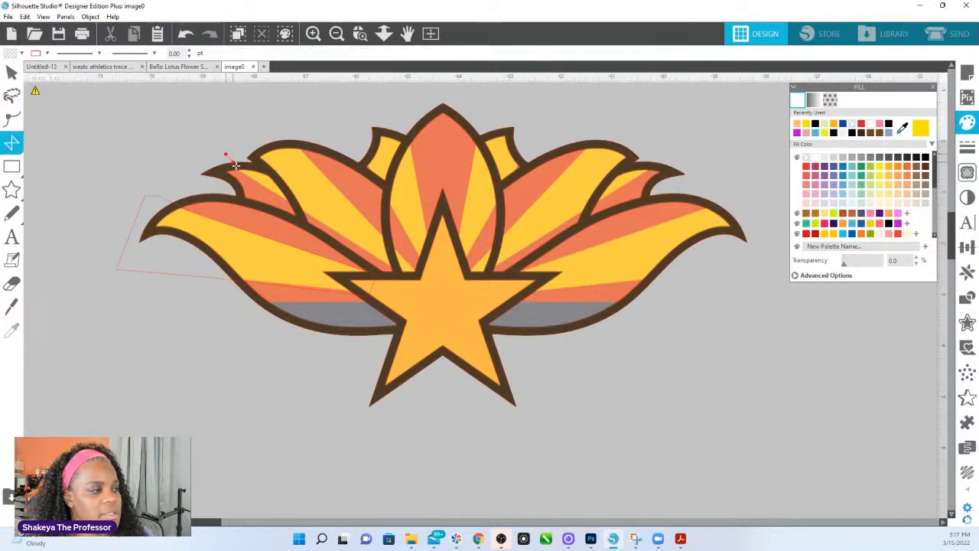
click(413, 277)
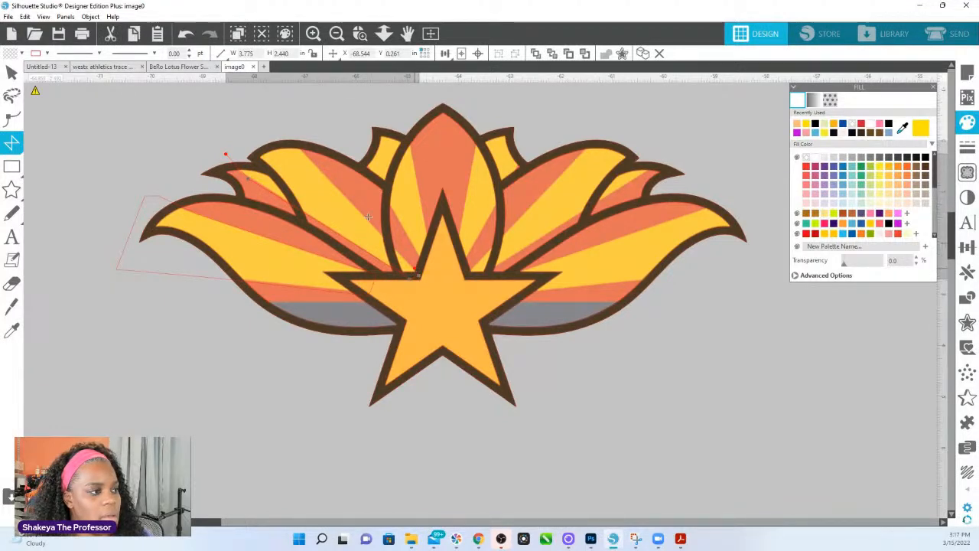
click(250, 96)
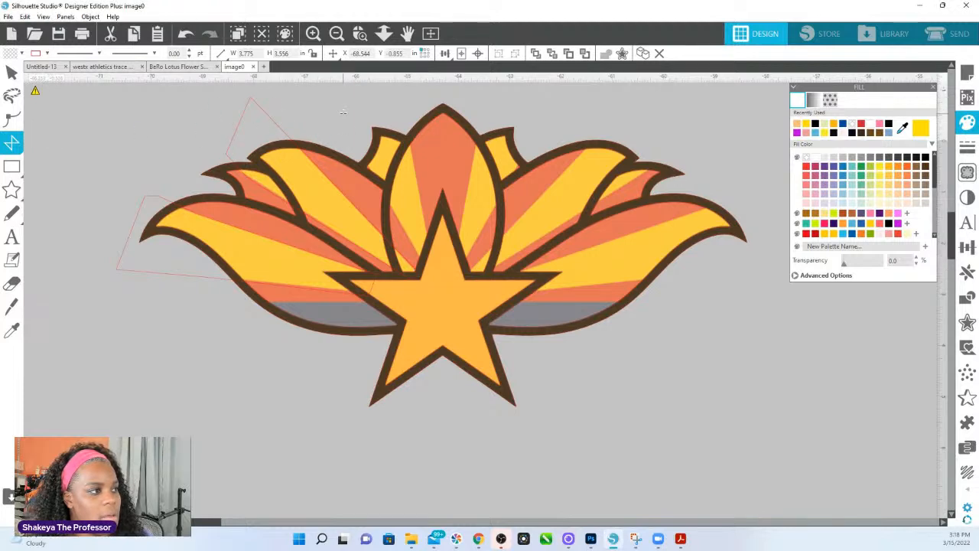
Step: Draw a closed polygon about 1.9 × 3.2 in over the left yellow ray of the center petal, extending above the small petal behind it
click(344, 114)
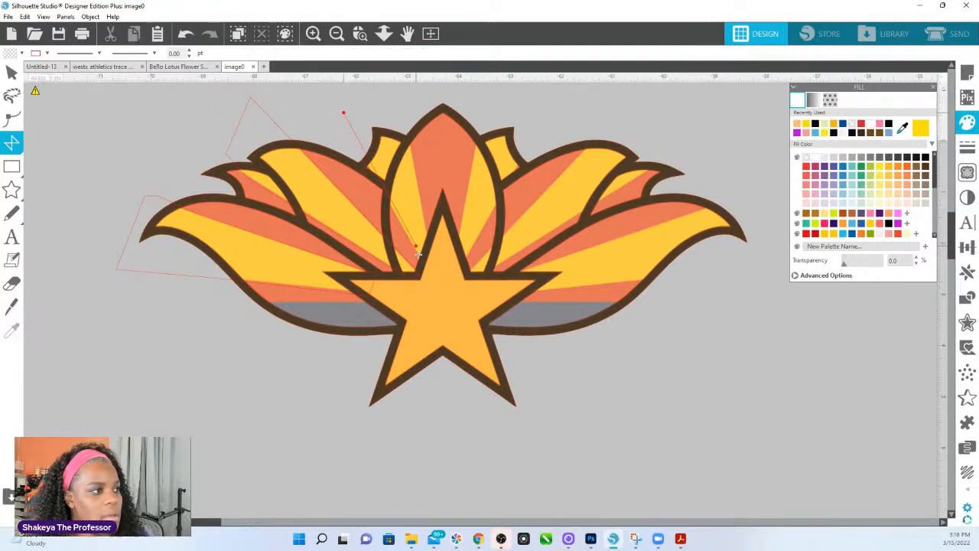
click(426, 275)
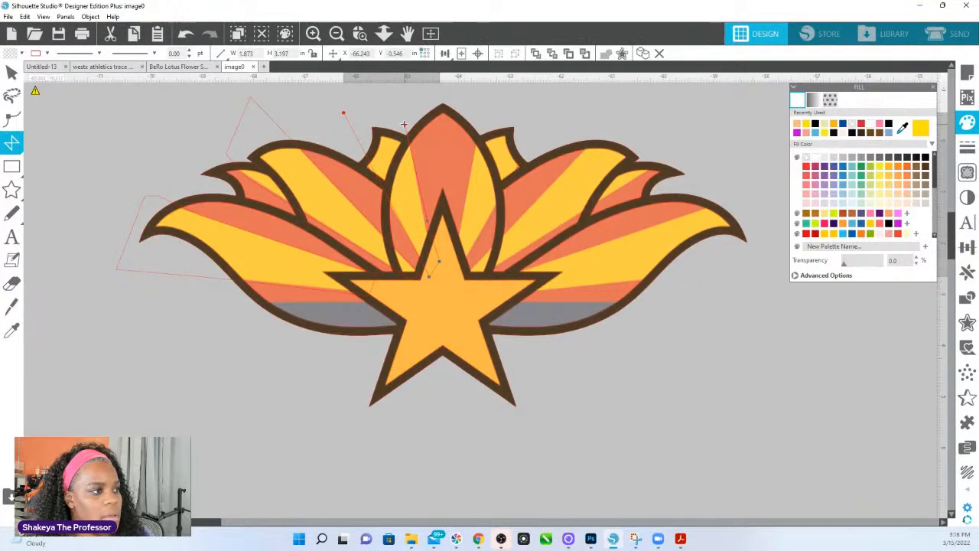
click(344, 114)
Step: Draw a closed polygon about 1.7 × 3.3 in over the right yellow ray of the center petal, extending above the small petal behind it
click(12, 143)
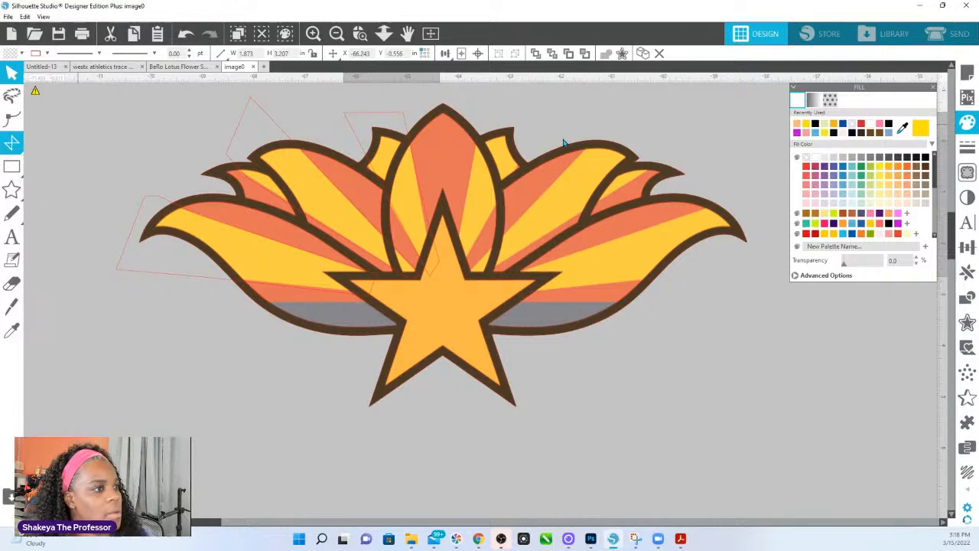
click(456, 273)
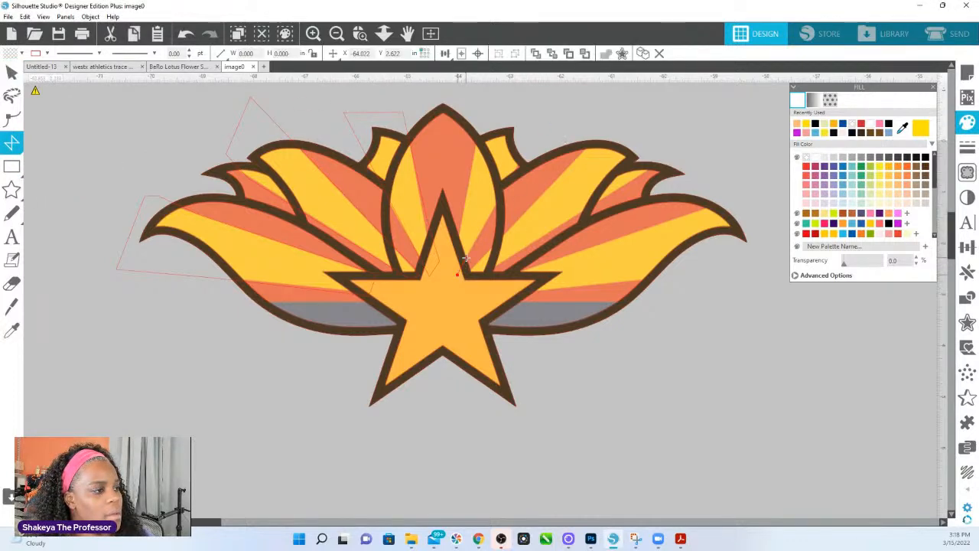
click(538, 140)
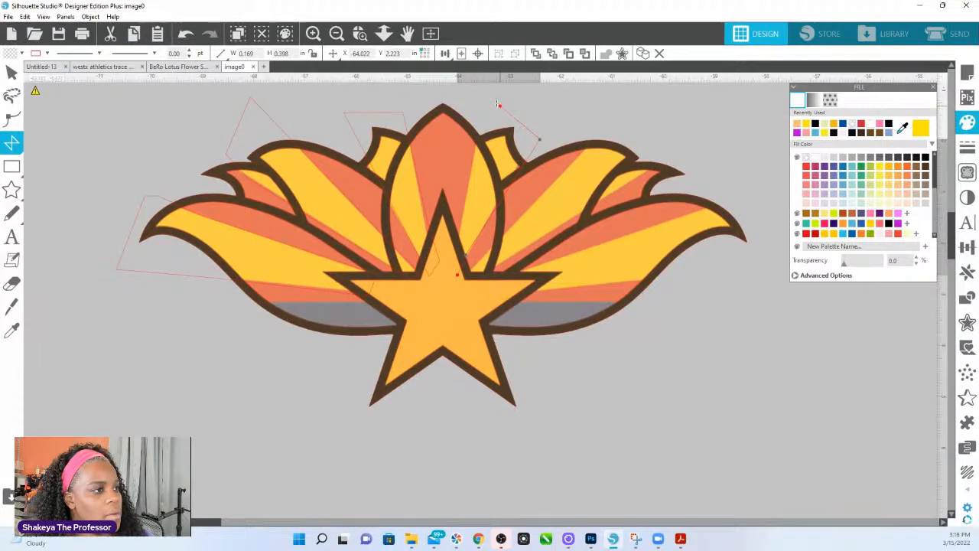
click(491, 102)
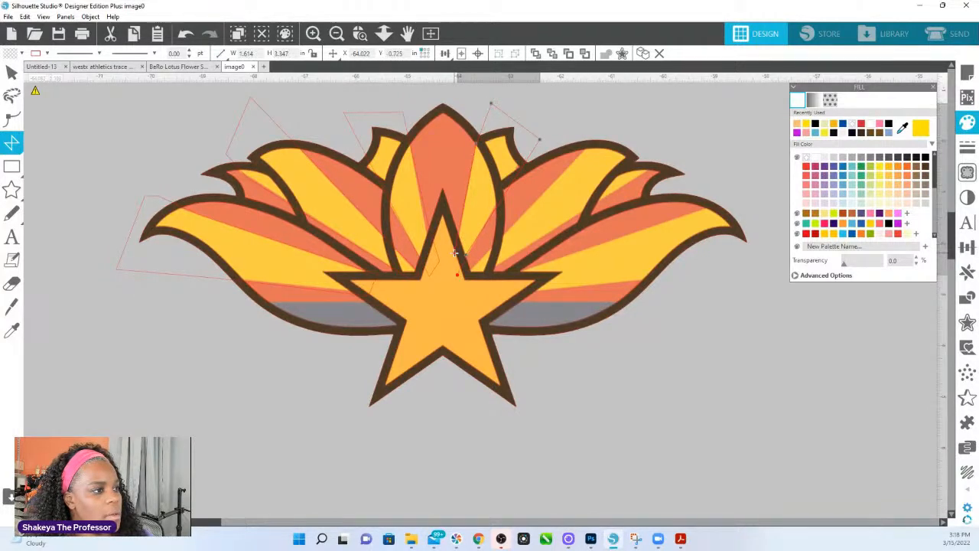
click(458, 276)
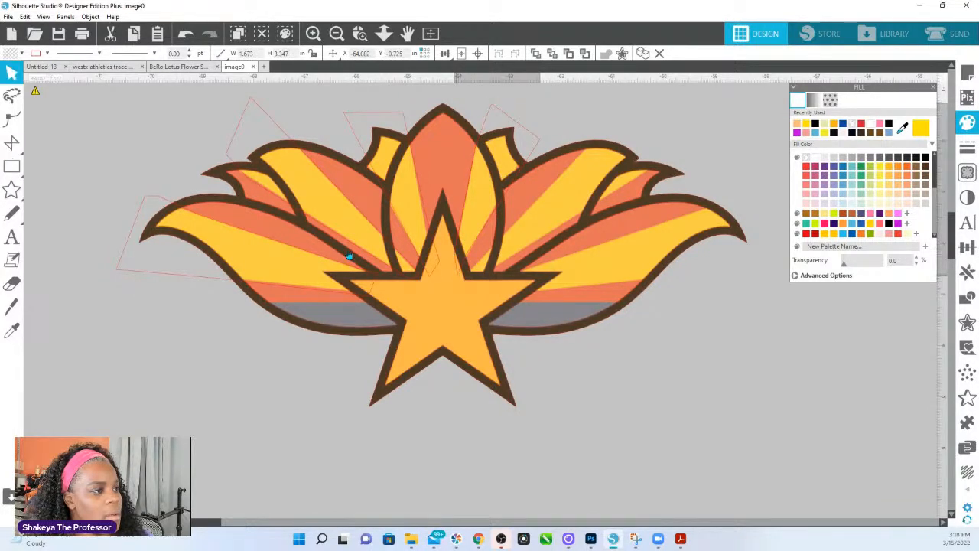
Step: Draw a closed polygon about 5.2 × 4 in over the yellow ray crossing the upper-right petals, from inside the star past their outer edge
click(11, 143)
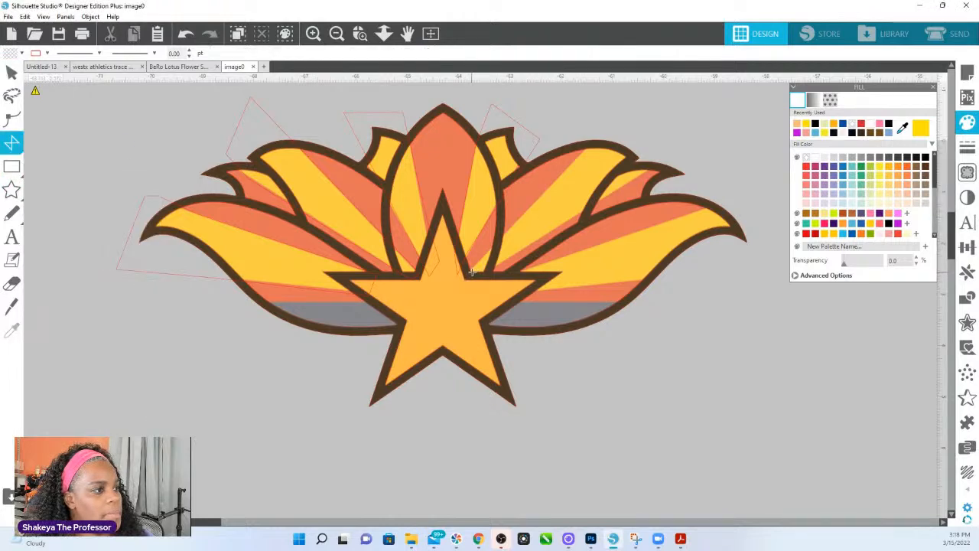
click(632, 98)
click(709, 120)
click(705, 157)
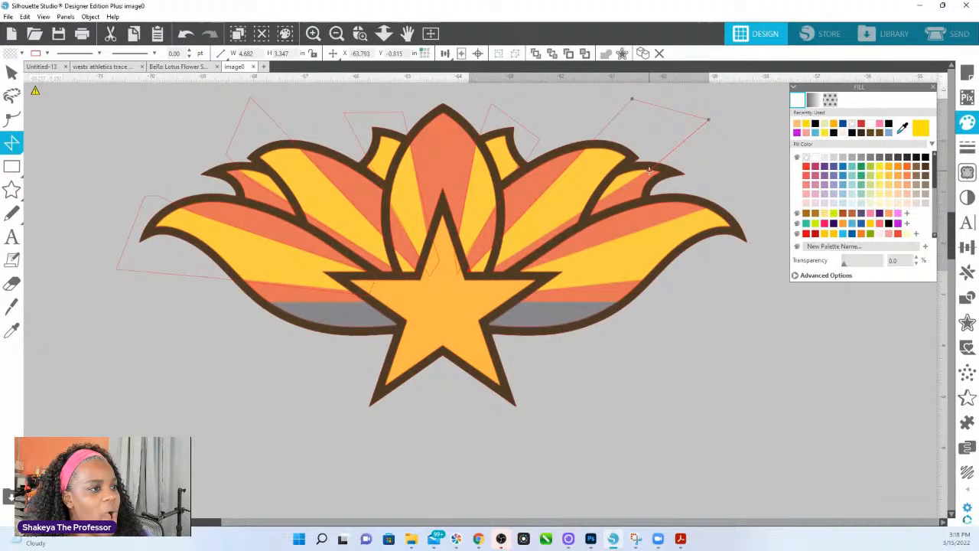
click(441, 302)
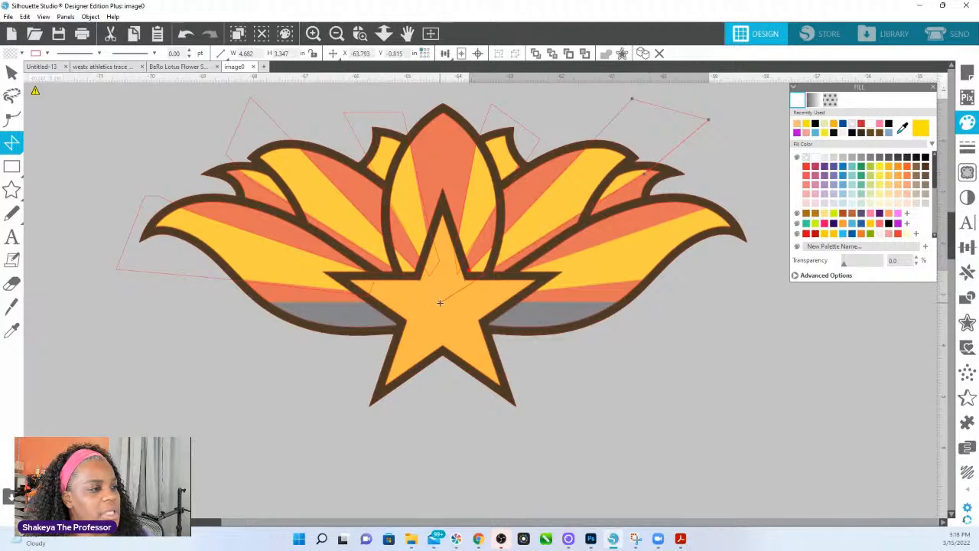
click(469, 270)
Step: Draw a closed polygon about 5 × 1.9 in over the wide yellow ray of the large lower-right petal, extending past its outer side
click(11, 144)
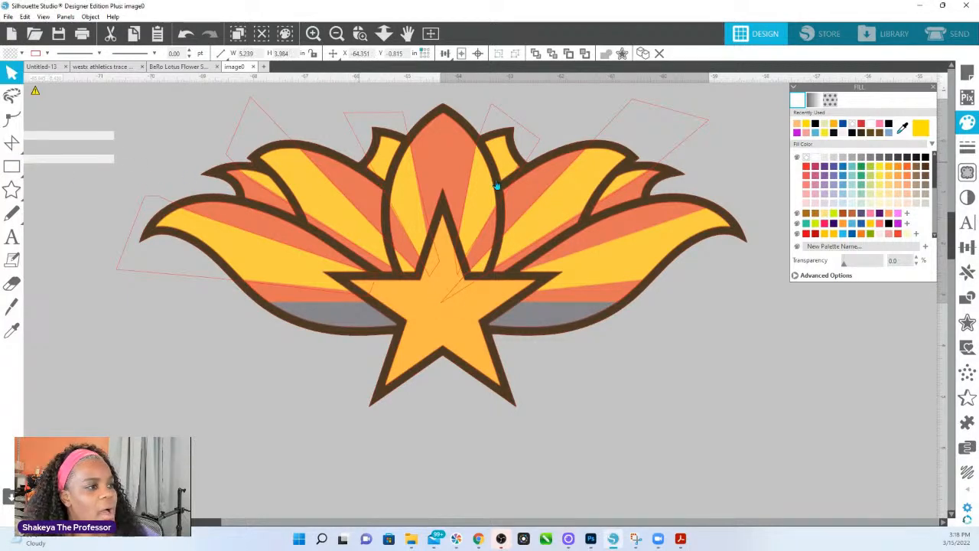
click(521, 270)
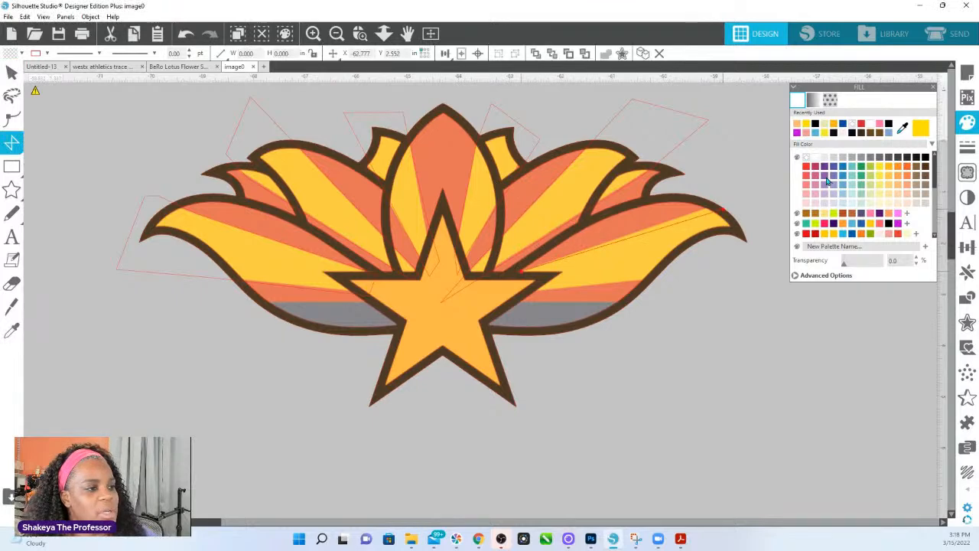
click(747, 194)
click(766, 213)
click(777, 267)
click(709, 292)
click(652, 283)
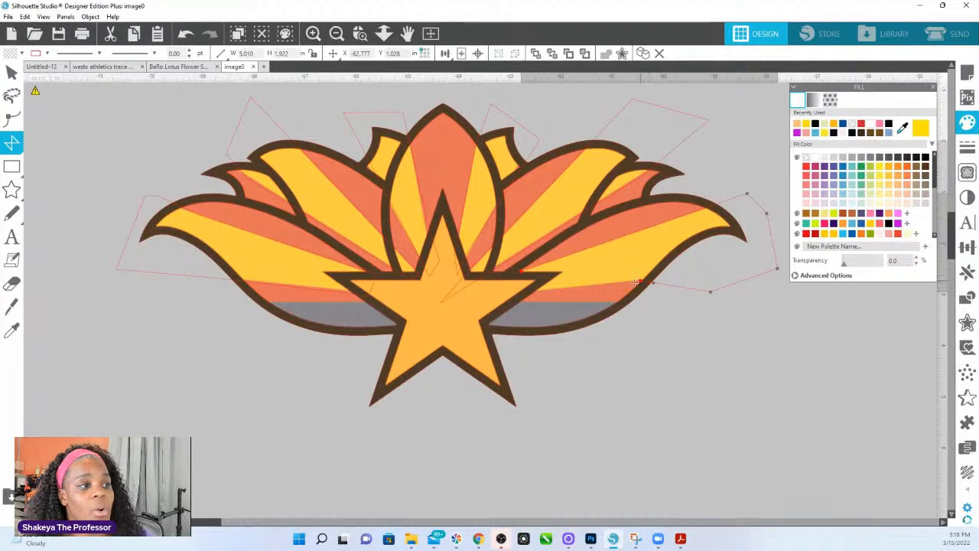
click(523, 276)
Step: Fill all six ray polygons with pink and group them
drag(136, 164, 144, 199)
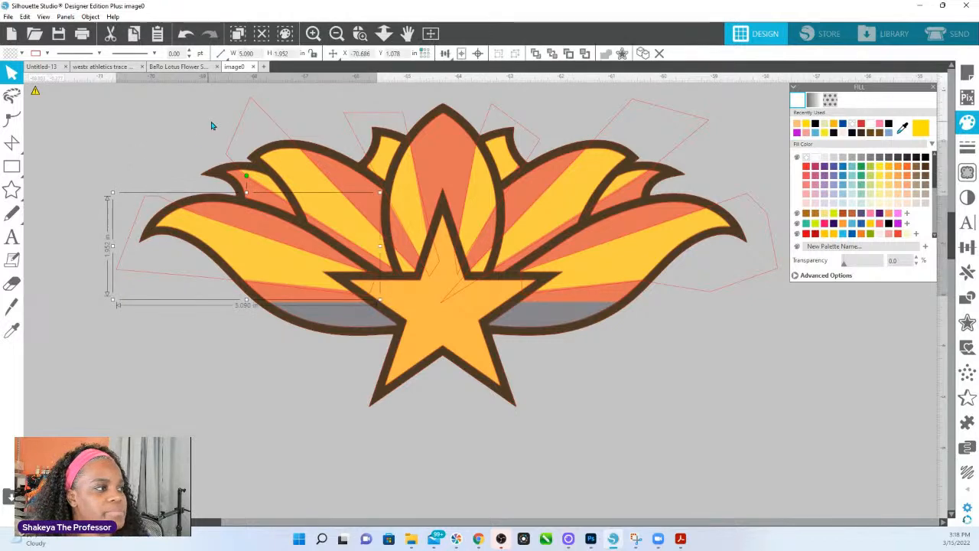
drag(209, 121, 245, 117)
drag(344, 107, 357, 117)
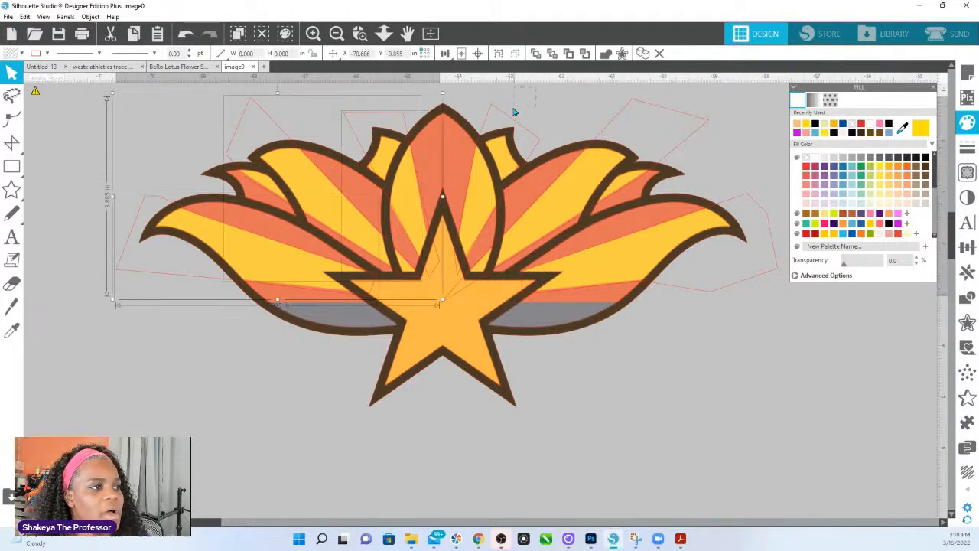
drag(515, 108, 503, 115)
drag(706, 98, 682, 115)
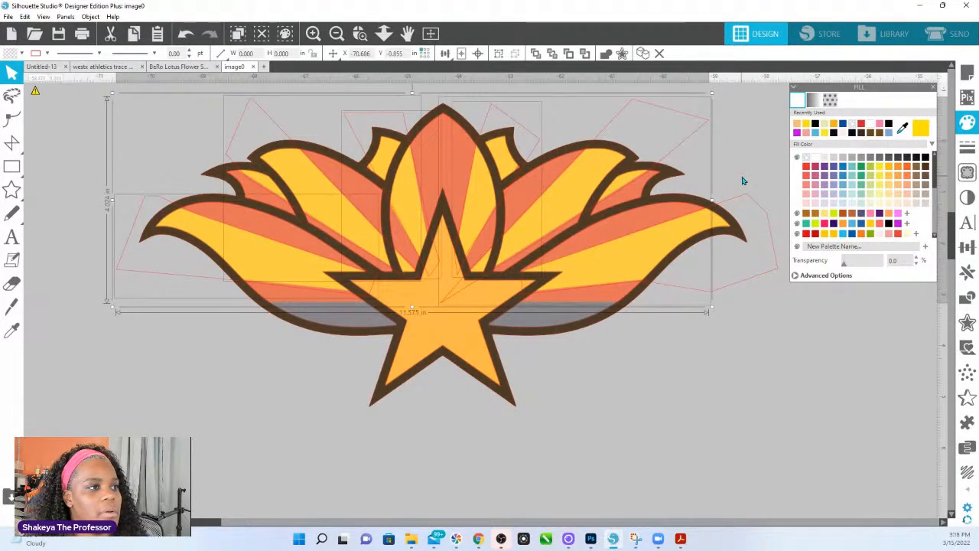
drag(742, 181, 749, 196)
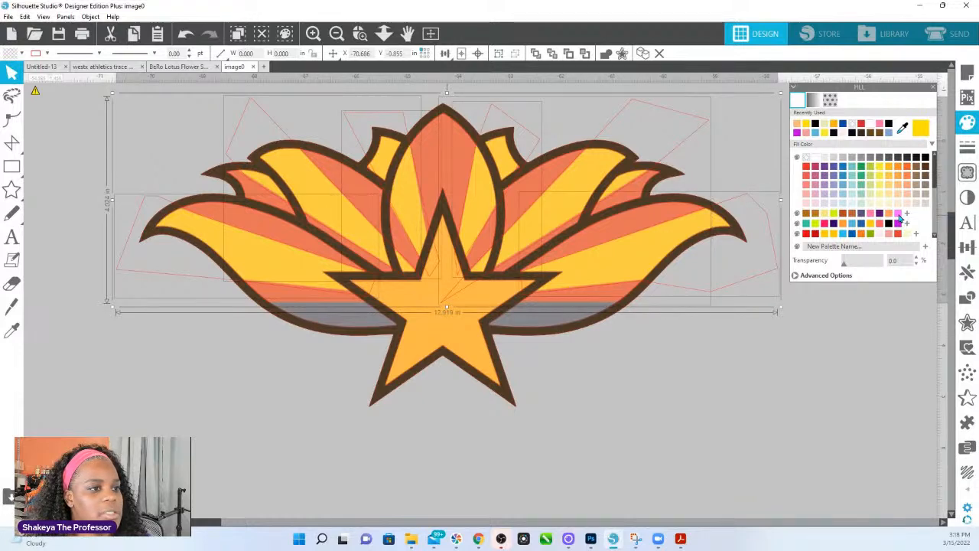
click(899, 218)
key(ctrl+g)
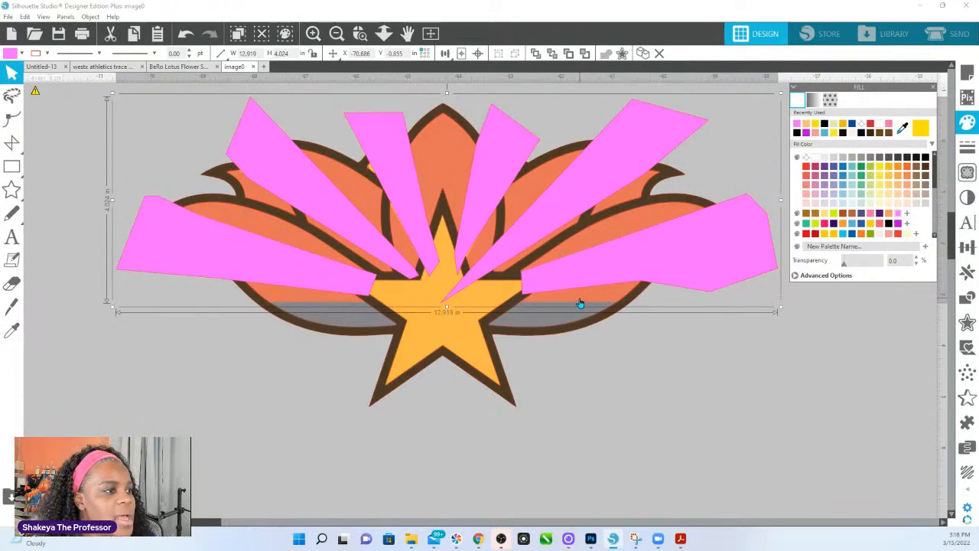
Step: Fill the inner shapes of the center, left and right petals with dark orange
click(580, 304)
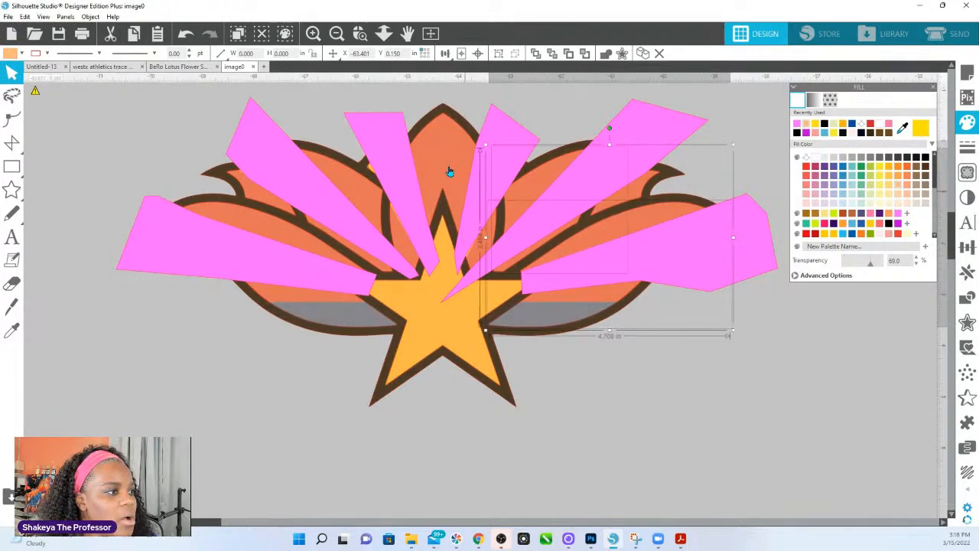
shift+click(444, 164)
shift+click(353, 193)
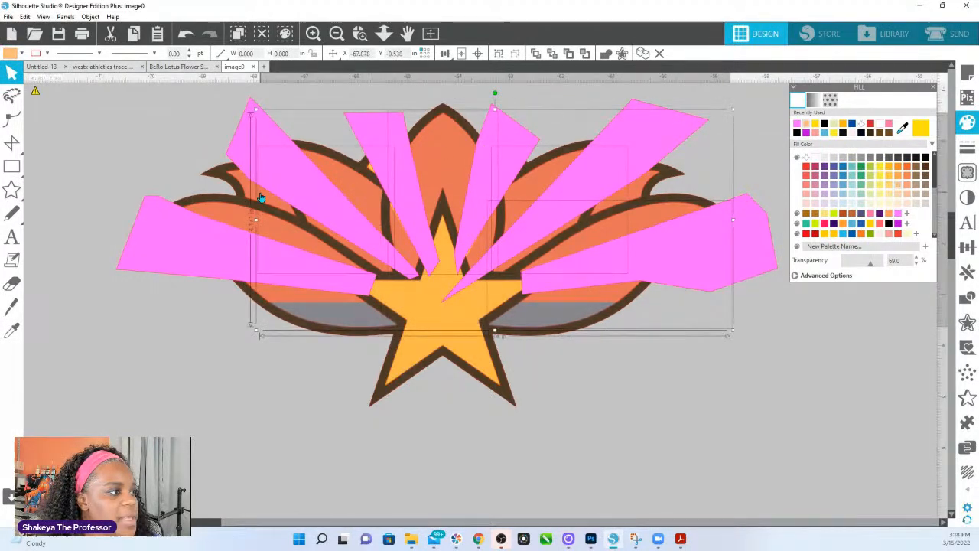
shift+click(256, 221)
shift+click(629, 201)
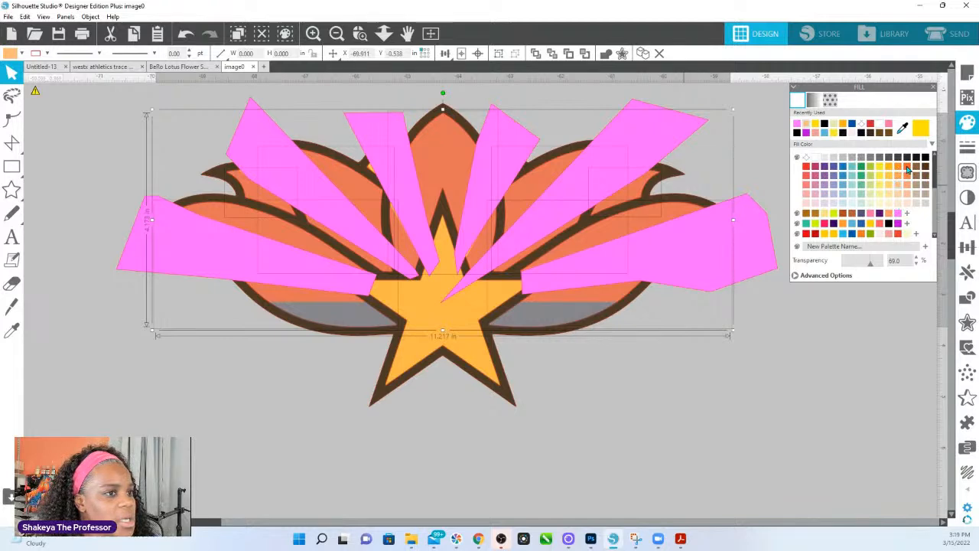
click(908, 168)
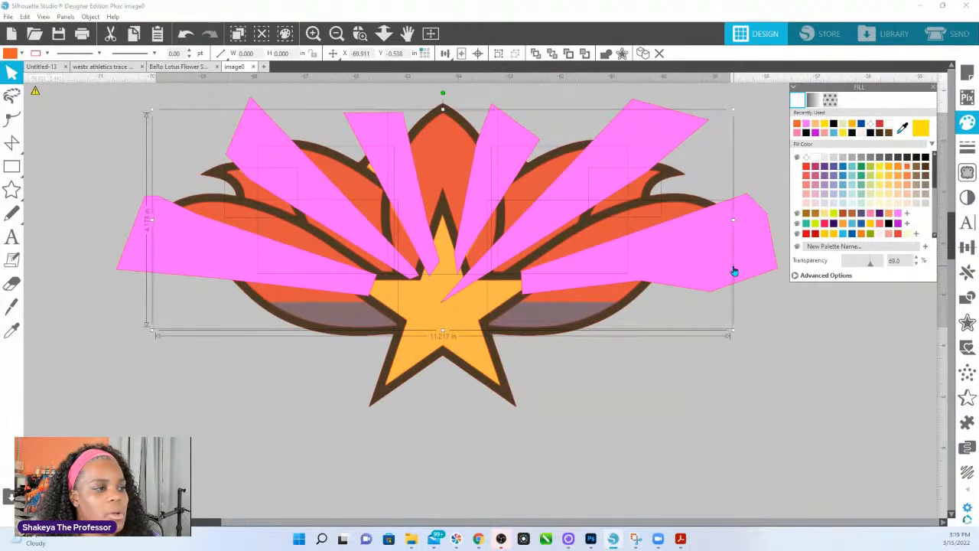
Step: Divide the dark orange petal shapes with the grouped pink ray polygons
shift+click(747, 229)
click(967, 300)
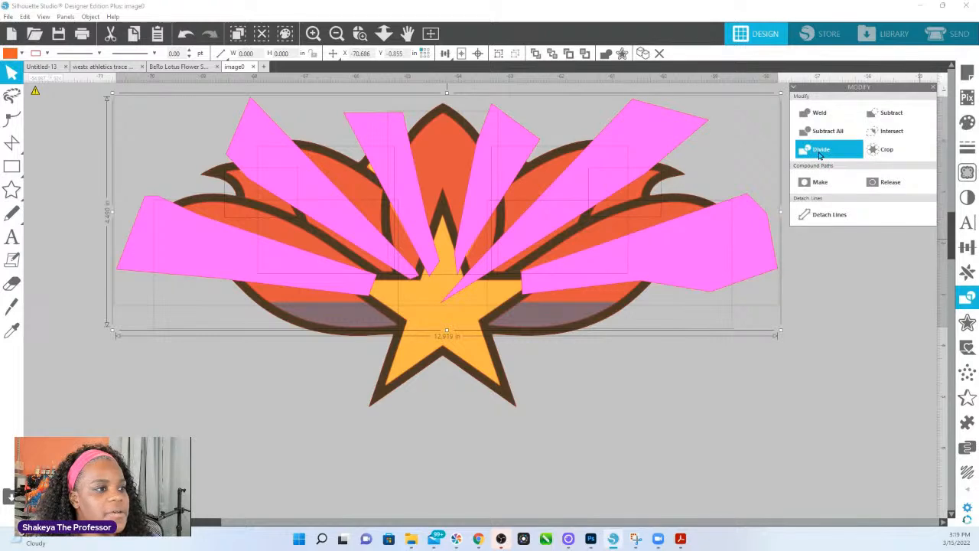
click(820, 151)
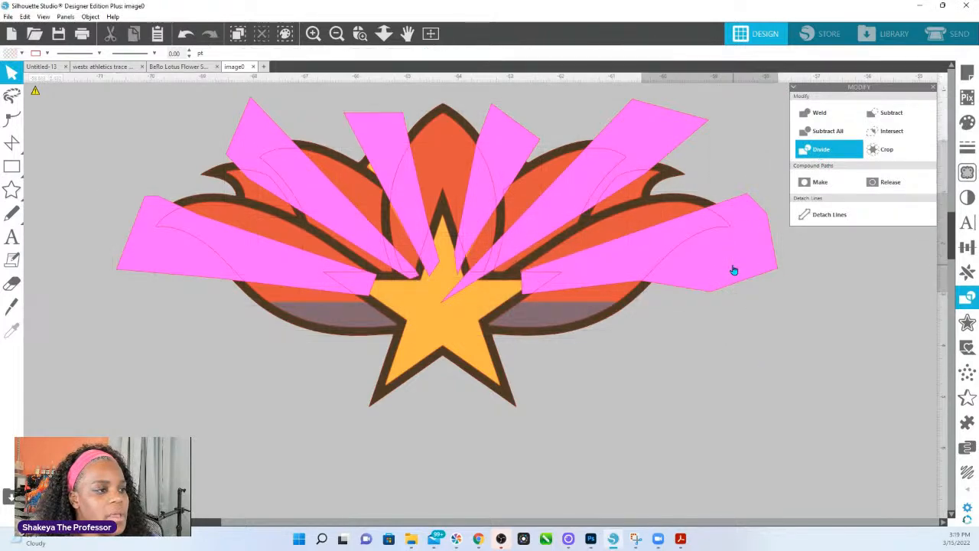
Step: Delete the leftover pink pieces that extend outside the petals on both sides and above the lotus
click(702, 257)
key(Delete)
click(645, 145)
key(Delete)
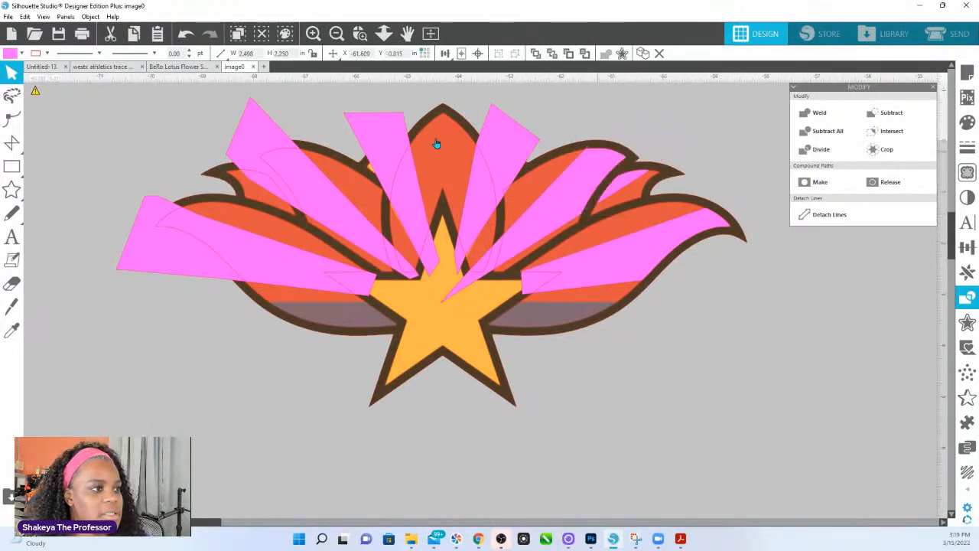
click(505, 139)
key(Delete)
click(378, 135)
key(Delete)
click(257, 127)
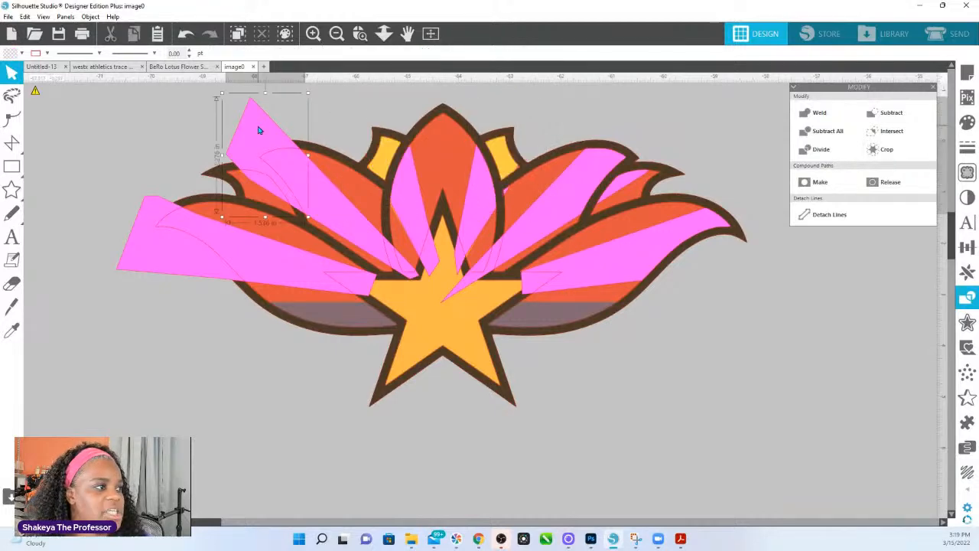
key(Delete)
key(Delete)
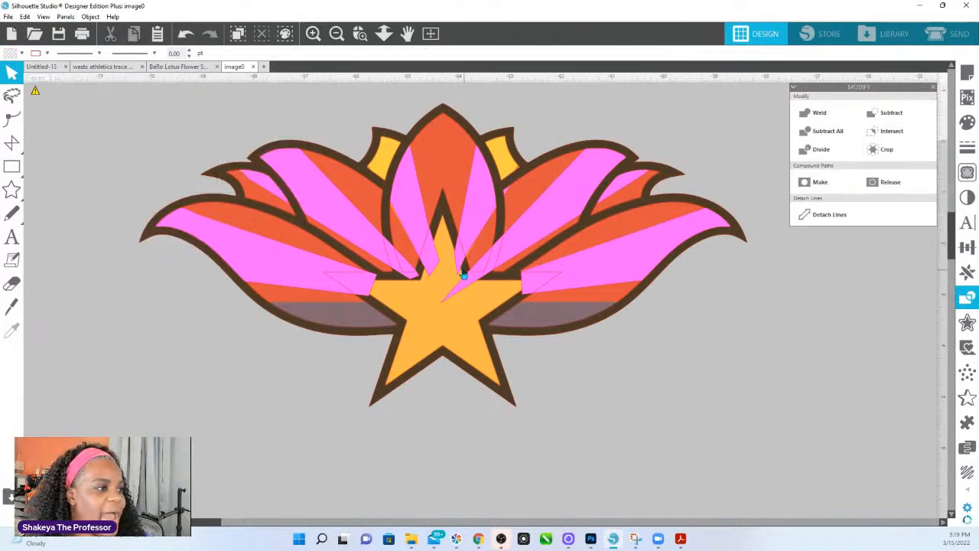
Step: Move the original lotus image up and to the left, away from the traced shapes
click(510, 401)
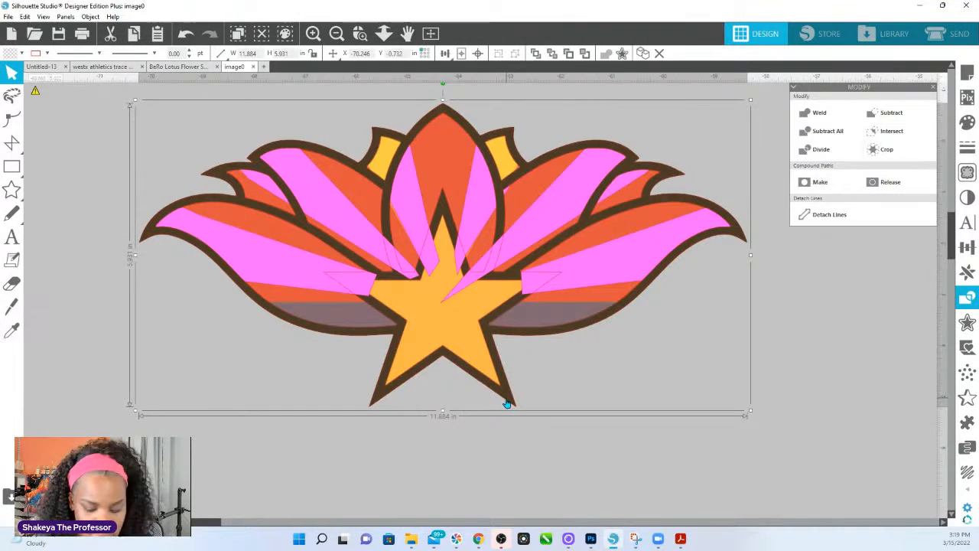
key(Down)
key(Down)
key(Down)
drag(570, 335, 394, 96)
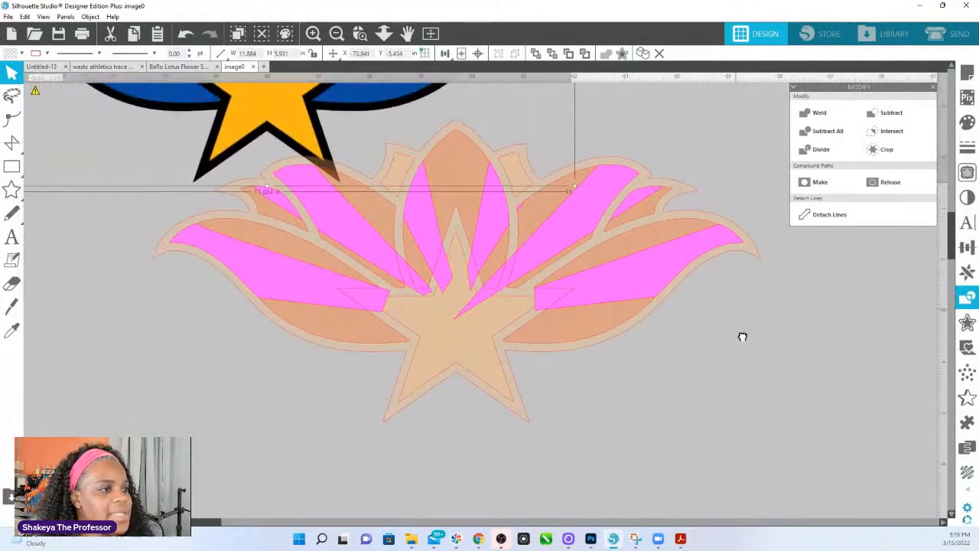
Step: Fill the lotus outline trace with black and set its fill transparency to 0%
drag(735, 314, 753, 424)
click(722, 326)
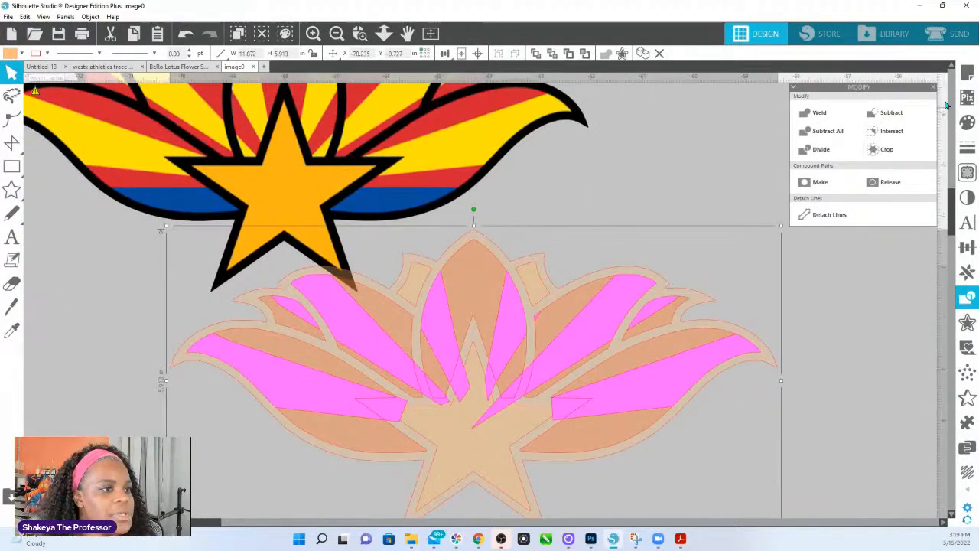
click(967, 122)
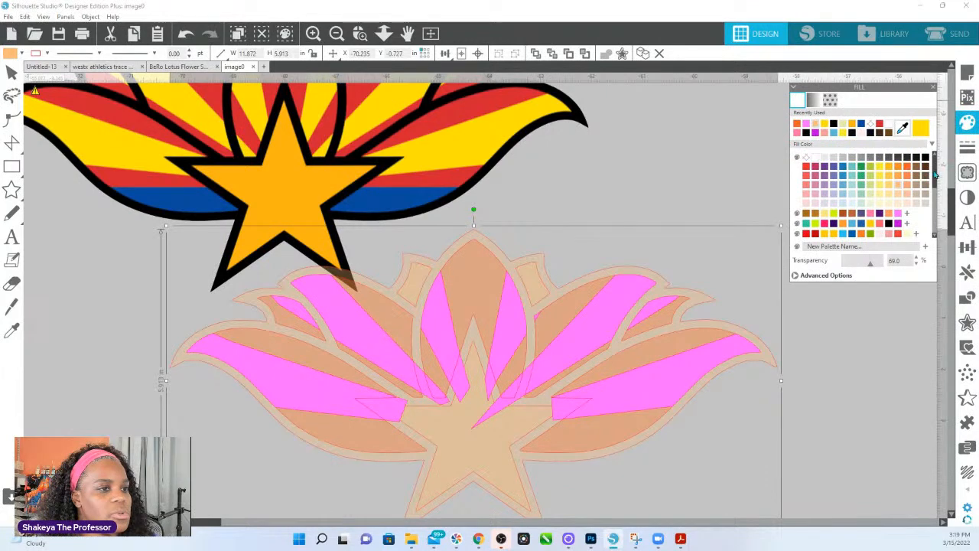
click(925, 158)
click(844, 269)
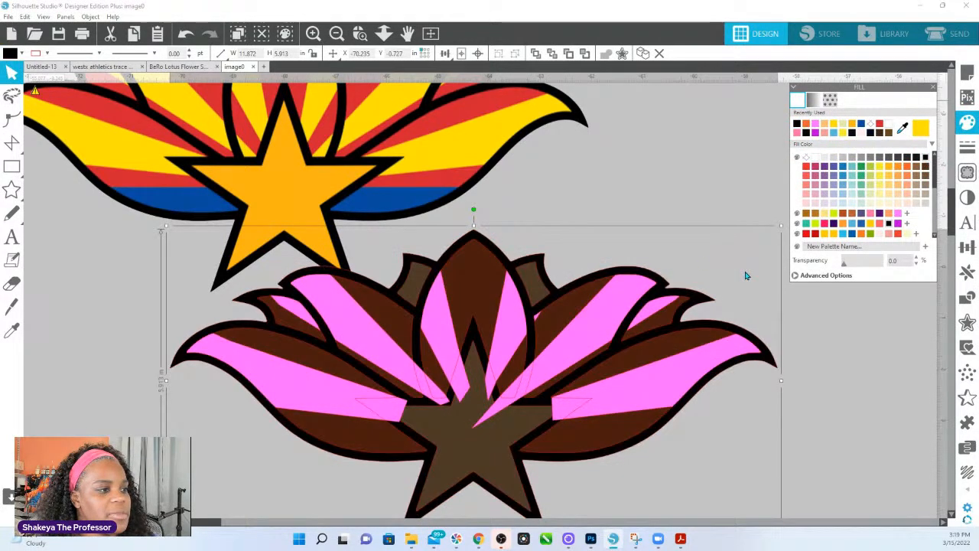
Step: Fill the pink rays inside the petals and the two small back petals with yellow
click(634, 175)
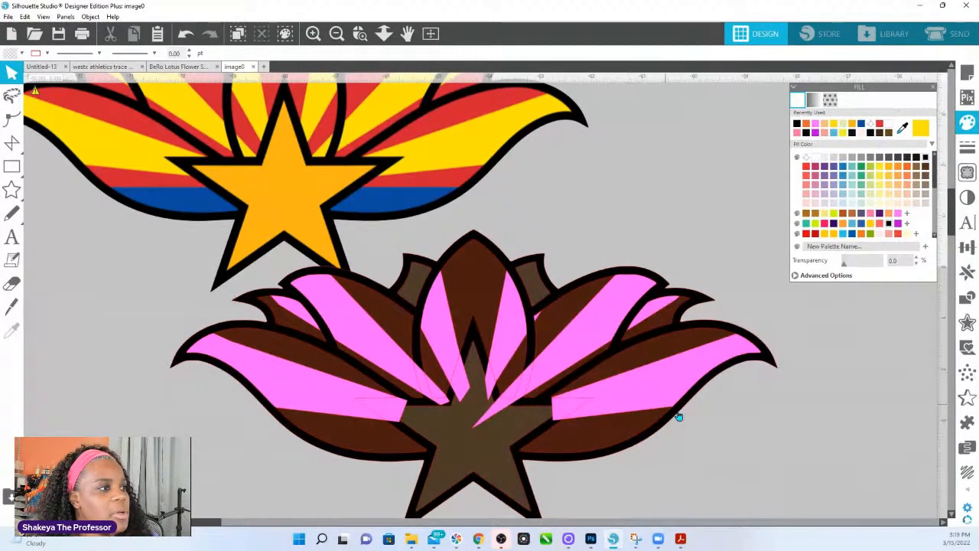
click(659, 396)
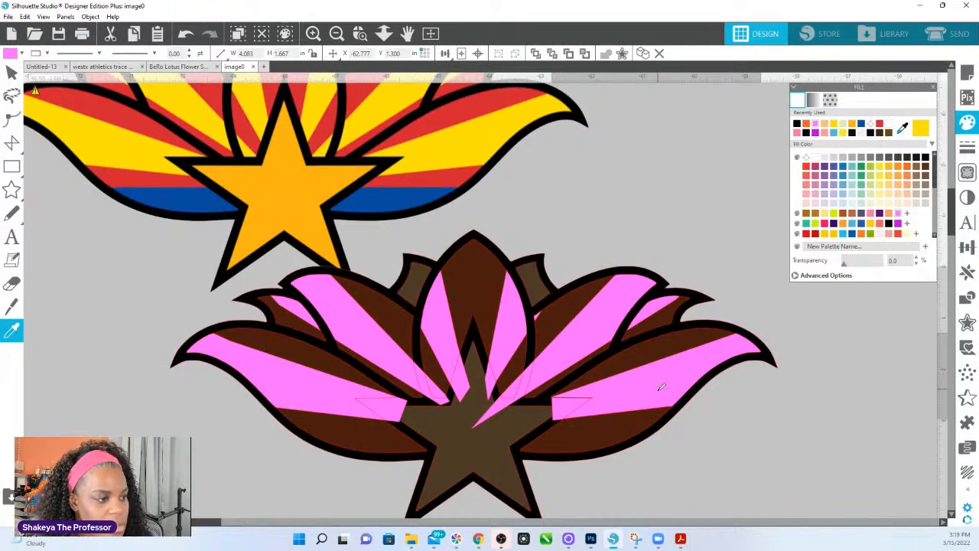
shift+click(649, 316)
shift+click(538, 312)
shift+click(538, 298)
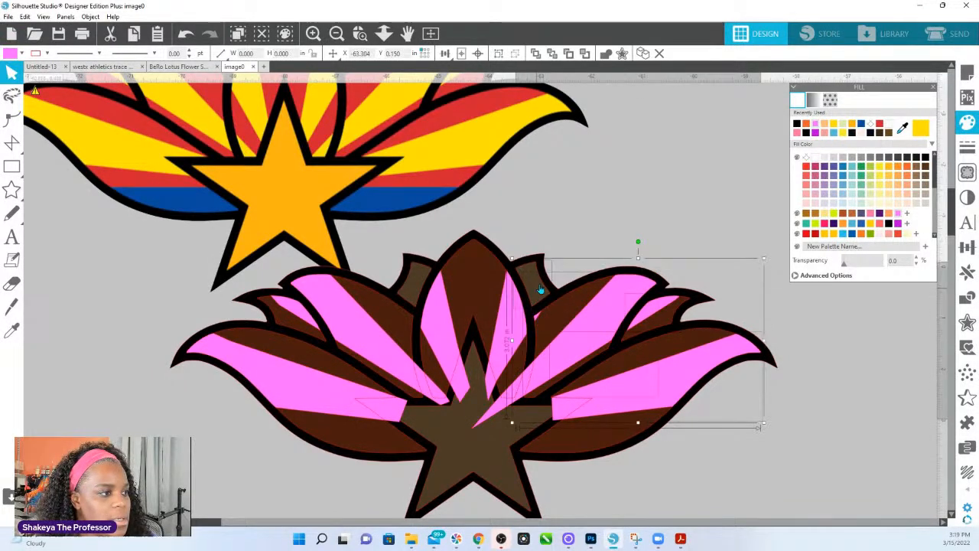
shift+click(516, 322)
shift+click(445, 327)
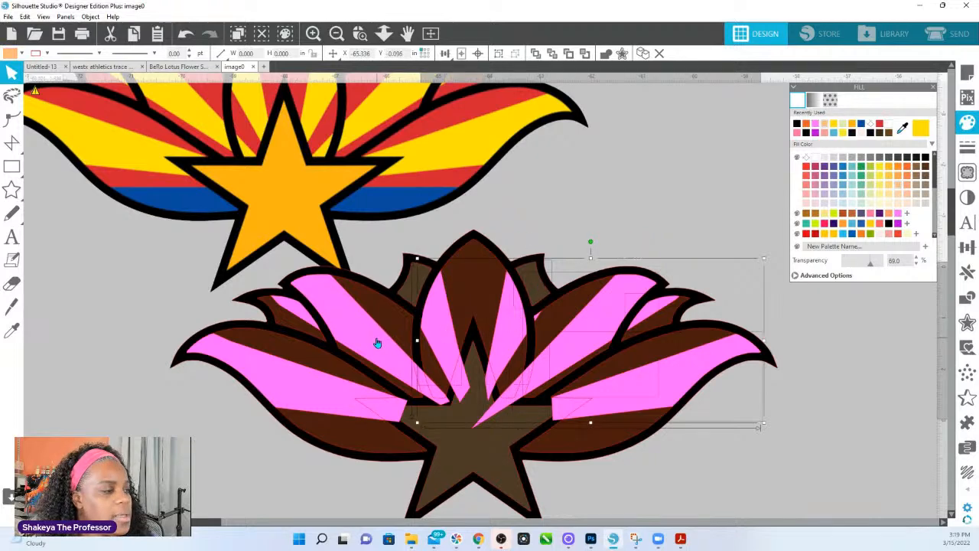
shift+click(385, 298)
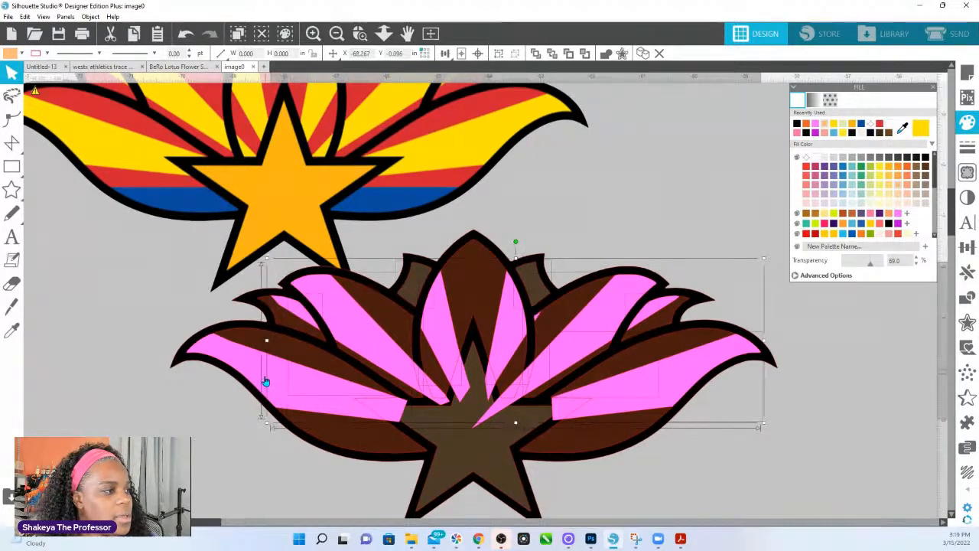
shift+click(263, 376)
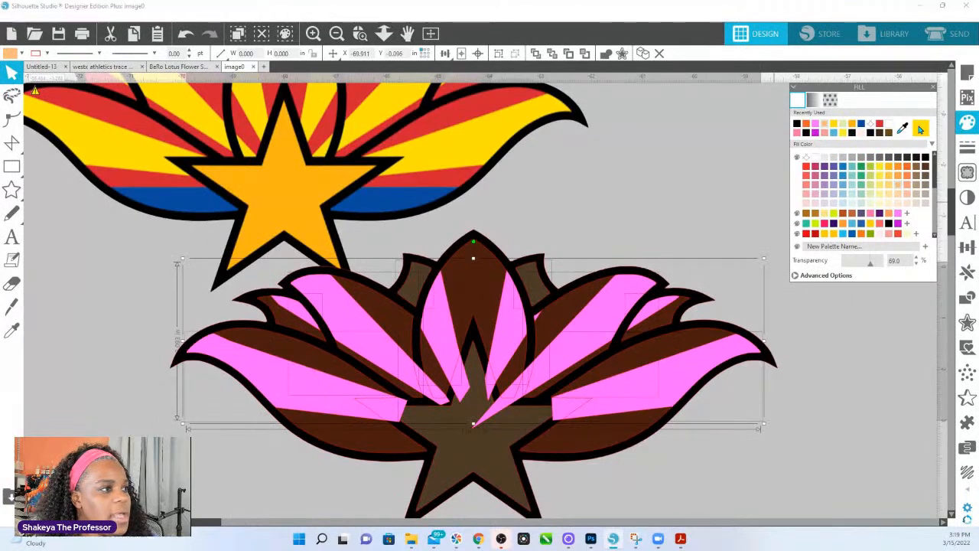
click(920, 130)
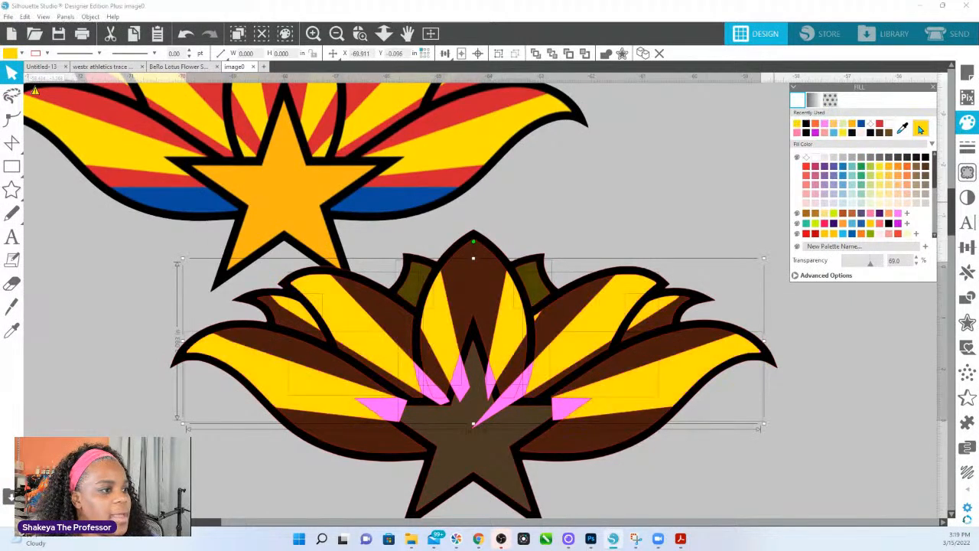
Step: Fill the lowest pieces of both outer petals with blue sampled from the original image and set their fill transparency to 0%
click(607, 433)
shift+click(373, 437)
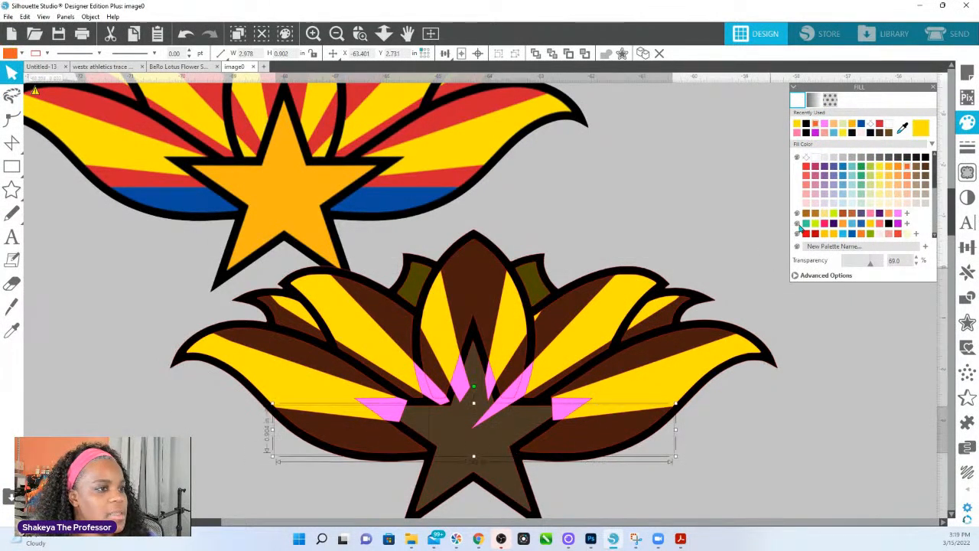
click(902, 128)
click(337, 202)
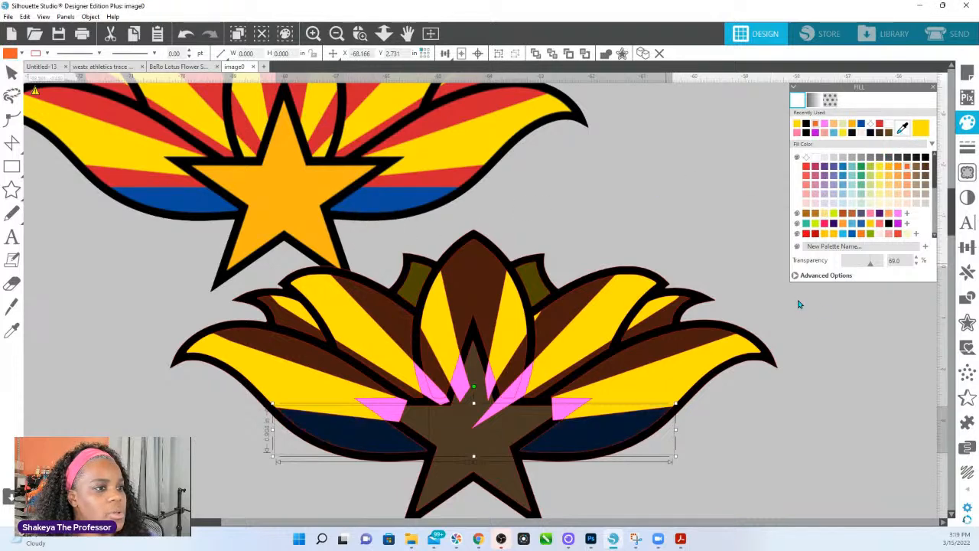
click(844, 262)
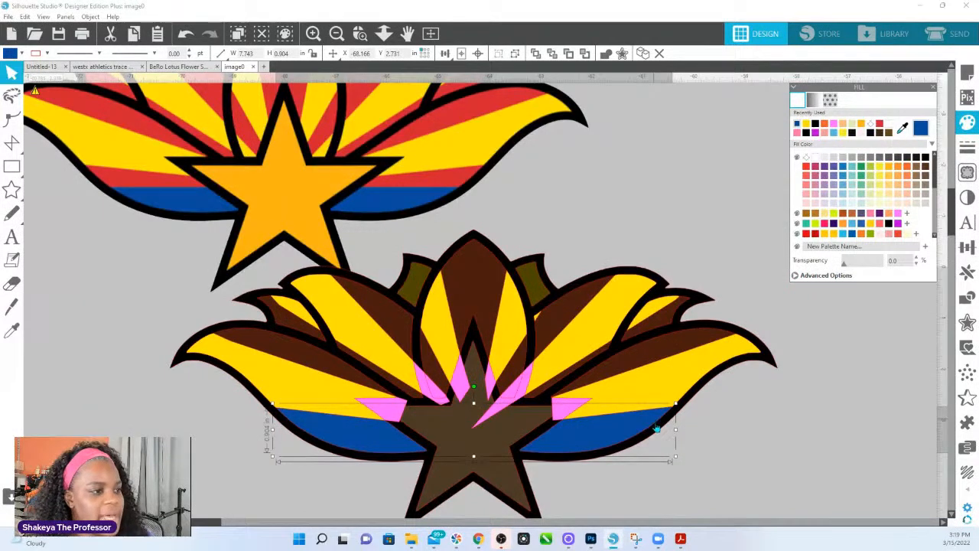
Step: Fill the dark orange pieces between the yellow rays with red and set their fill transparency to 0%
click(672, 340)
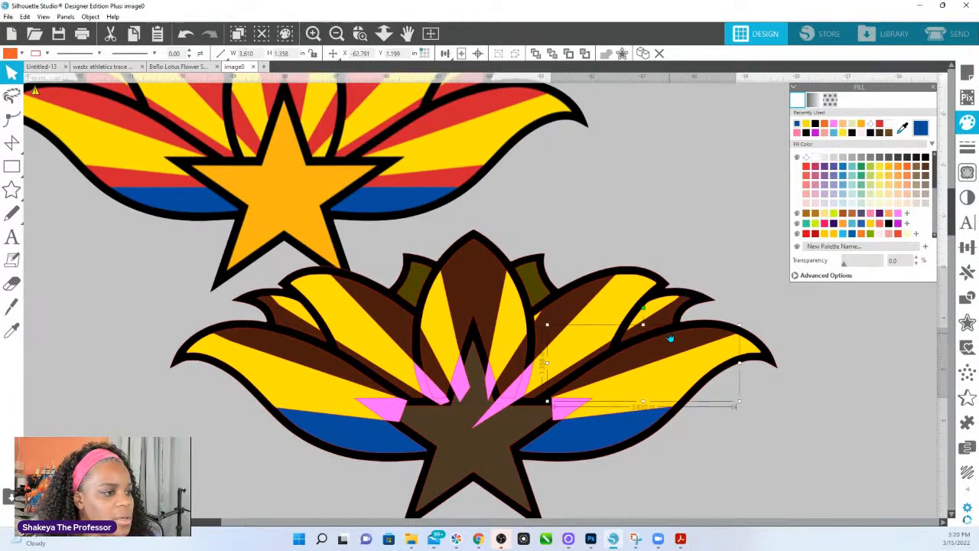
click(581, 364)
click(547, 390)
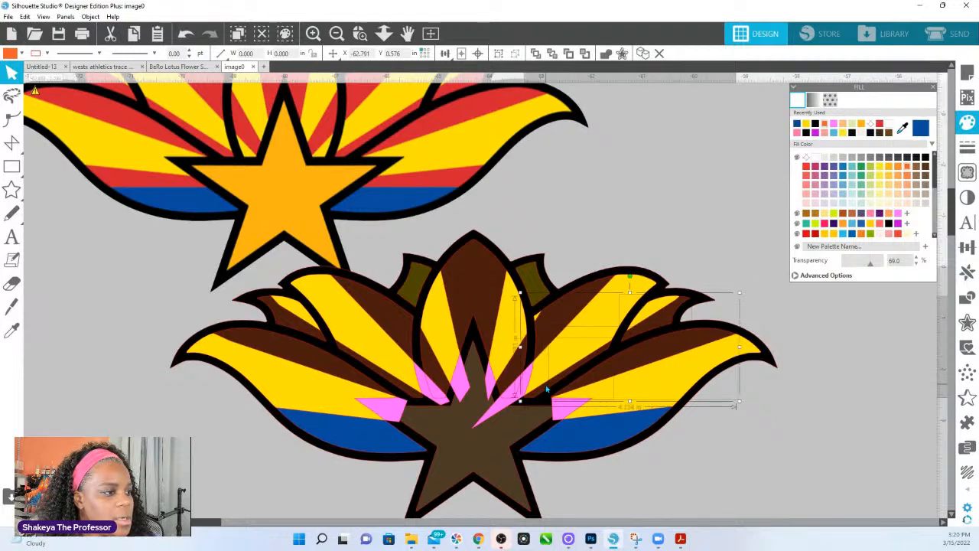
shift+click(557, 329)
shift+click(512, 372)
shift+click(488, 279)
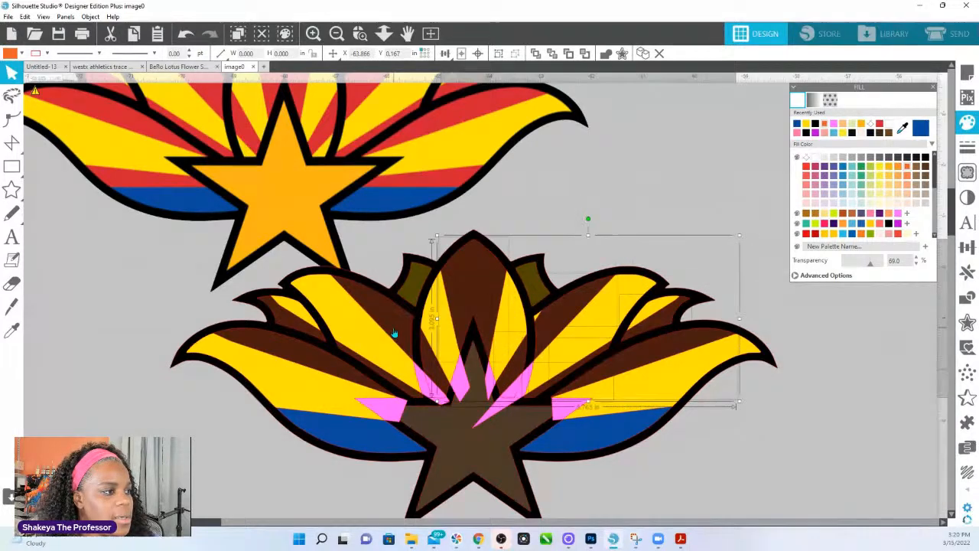
shift+click(373, 324)
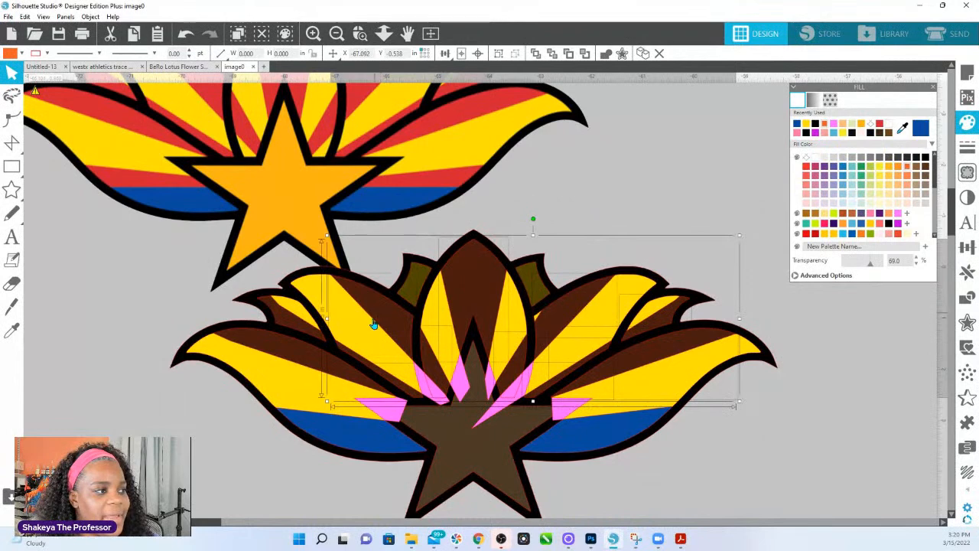
shift+click(286, 324)
shift+click(284, 353)
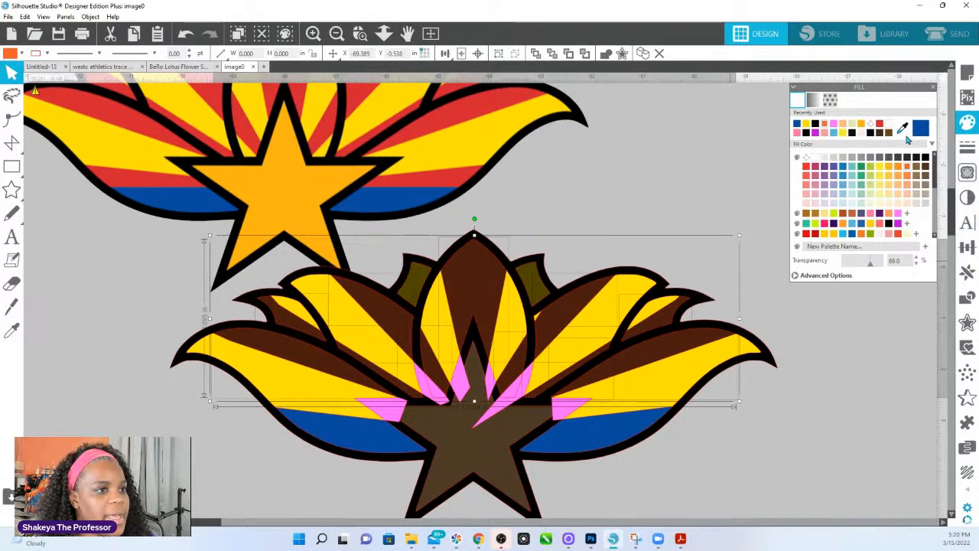
click(879, 126)
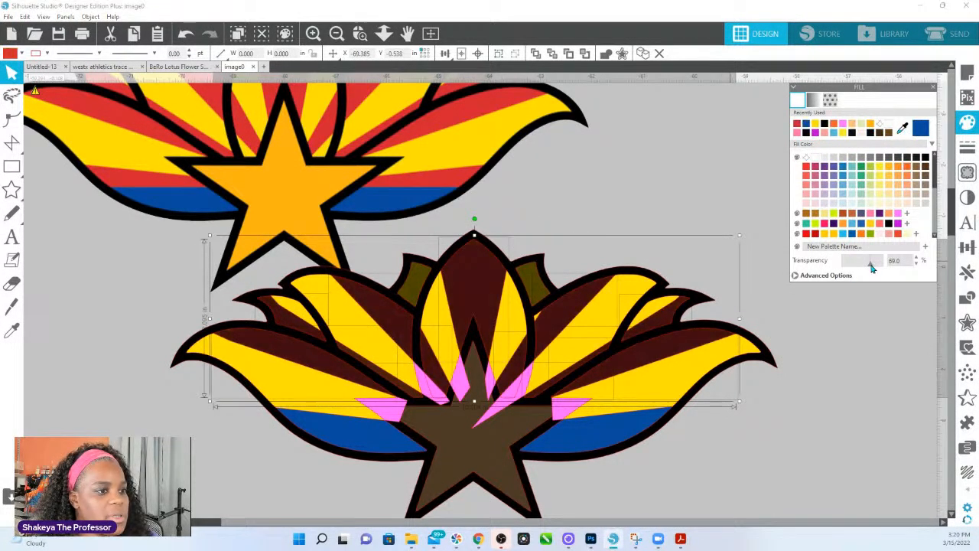
drag(872, 266, 759, 272)
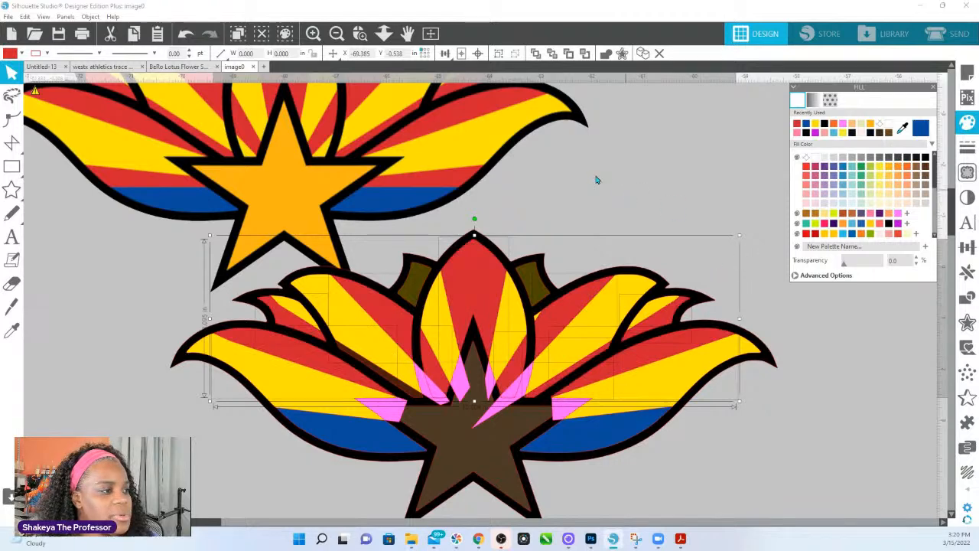
Step: Delete the leftover pink ray pieces that overlap the star and the black outline around it
click(389, 406)
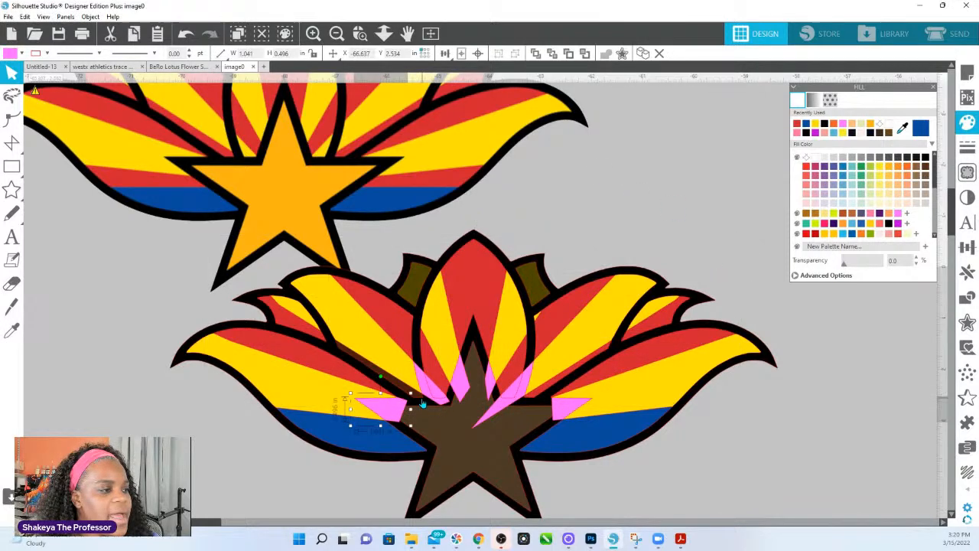
shift+click(462, 391)
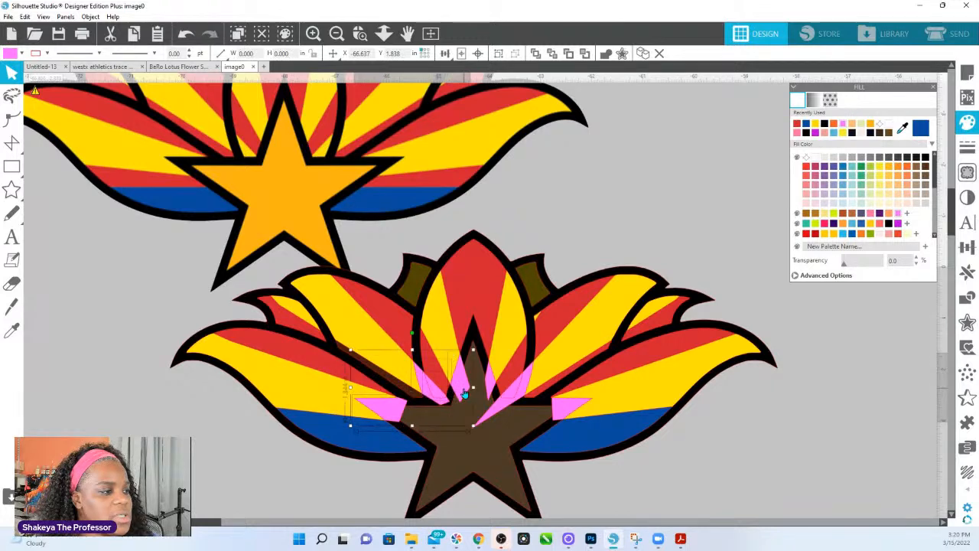
shift+click(517, 395)
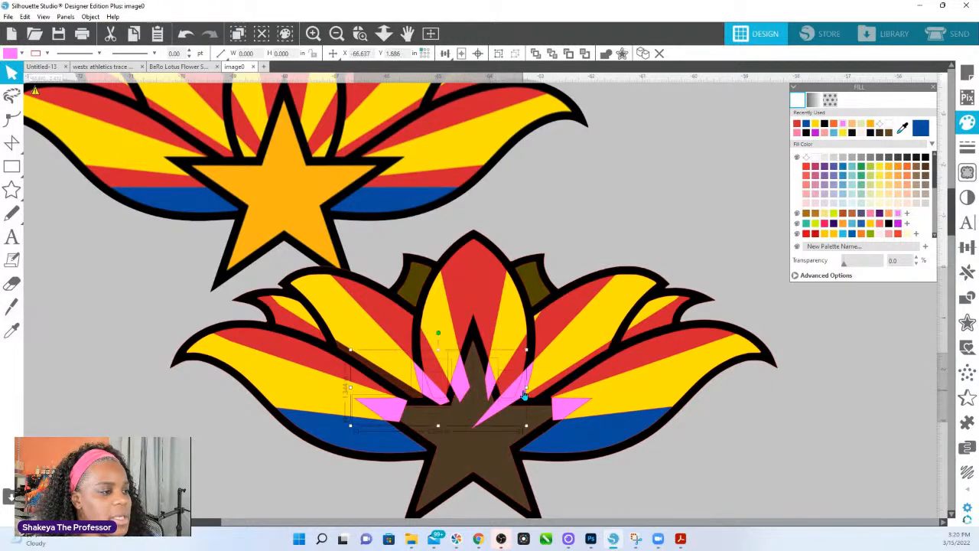
click(423, 388)
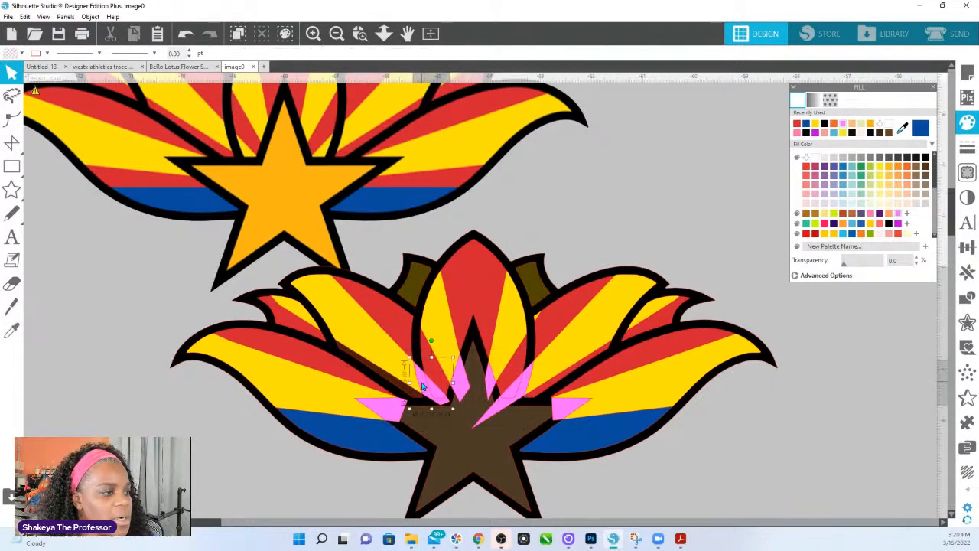
key(Delete)
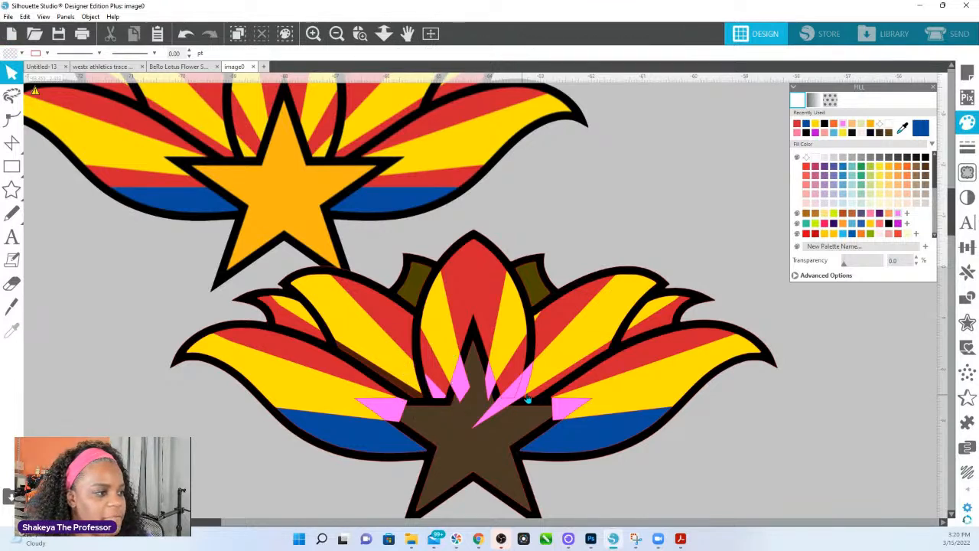
click(527, 399)
click(527, 394)
key(Delete)
click(559, 414)
key(Delete)
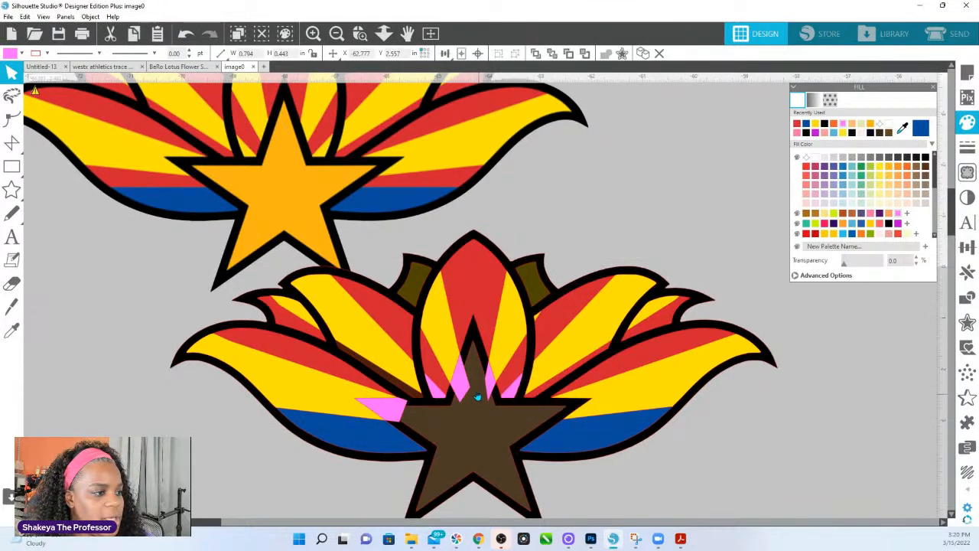
click(487, 391)
key(Delete)
key(Delete)
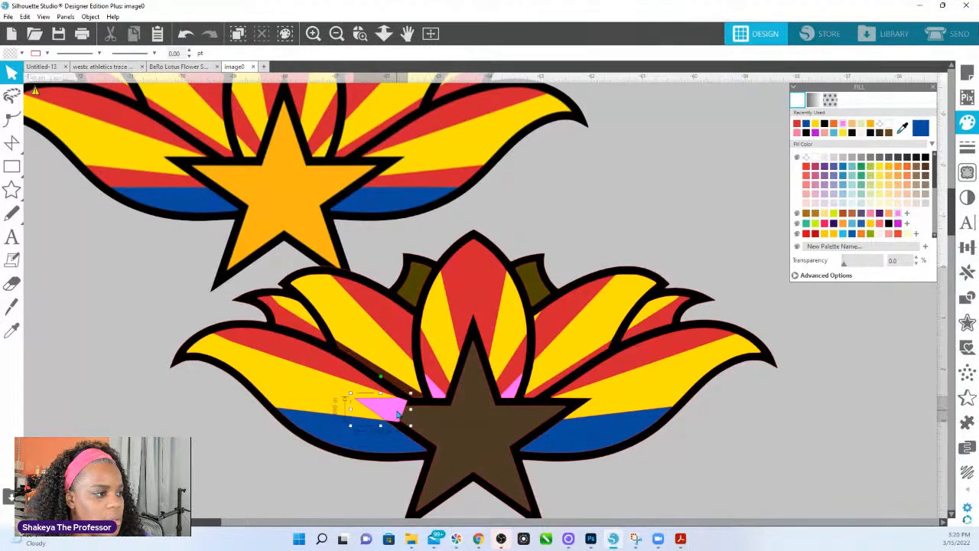
click(398, 415)
key(Delete)
Step: Recolor the two small pink pieces at the base of the center petal with red sampled from the adjoining ray
click(436, 395)
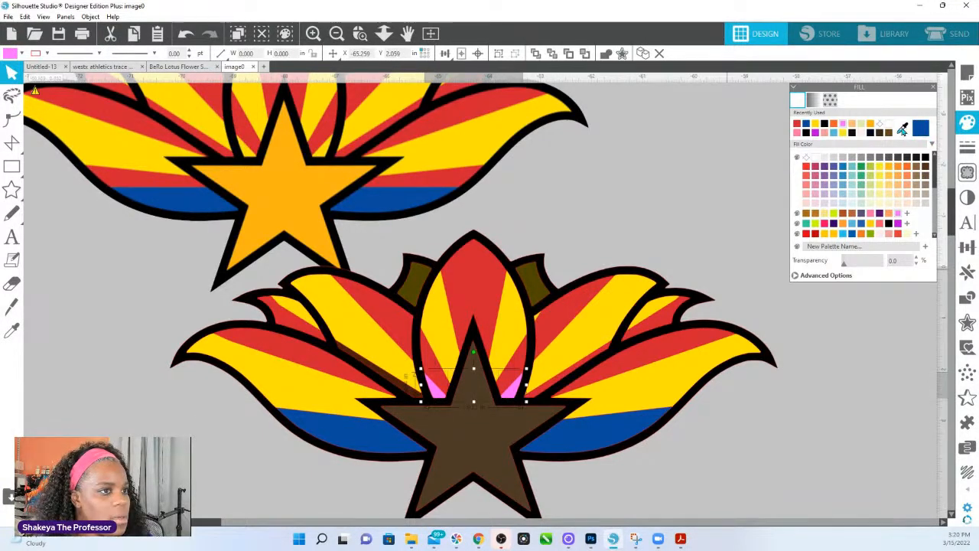
click(901, 129)
click(509, 375)
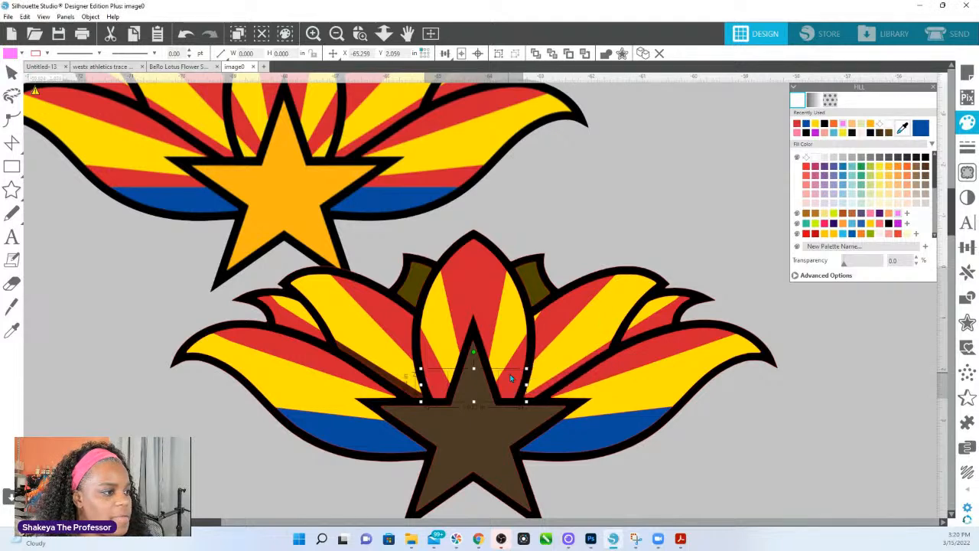
click(582, 223)
Step: Weld each small red piece at the base of the center petal to its adjoining red ray
double_click(515, 395)
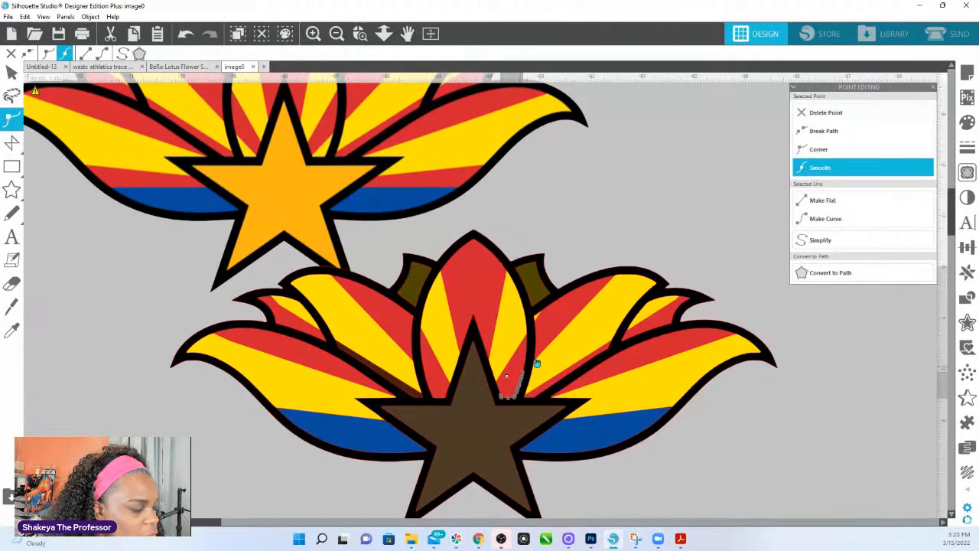
click(614, 199)
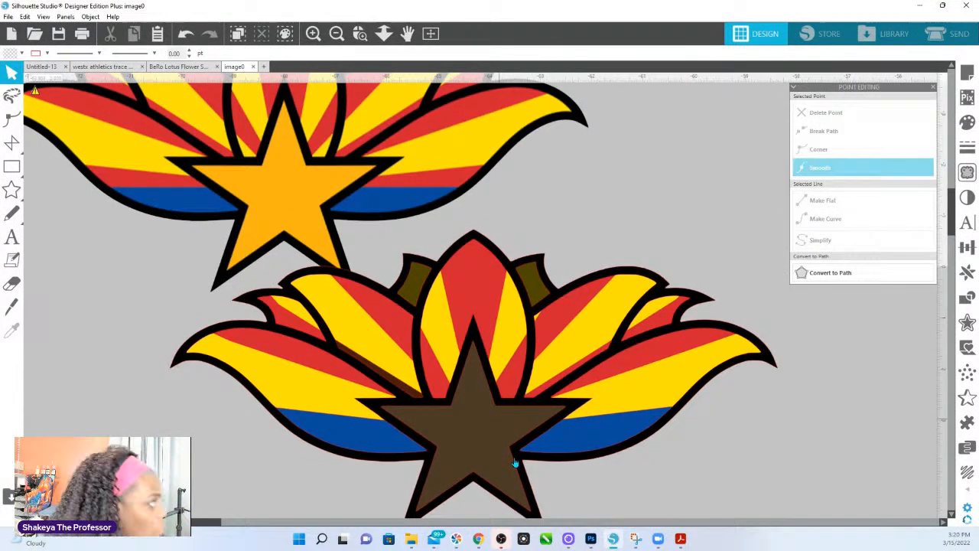
click(514, 392)
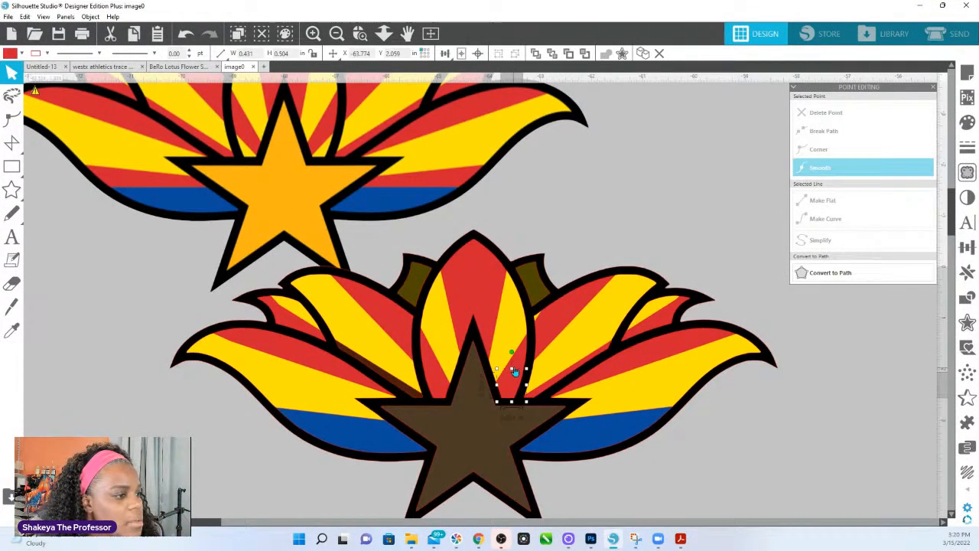
click(606, 56)
double_click(443, 395)
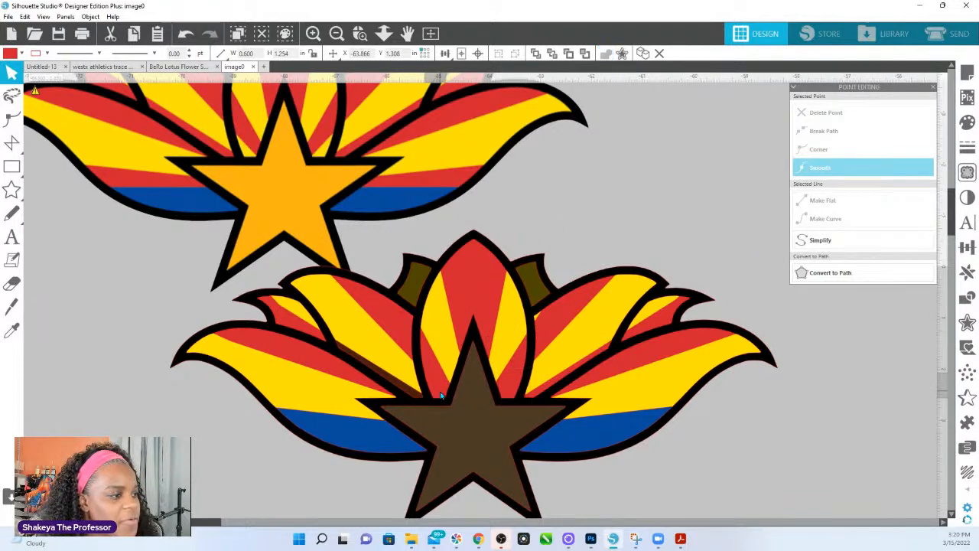
click(443, 388)
double_click(445, 373)
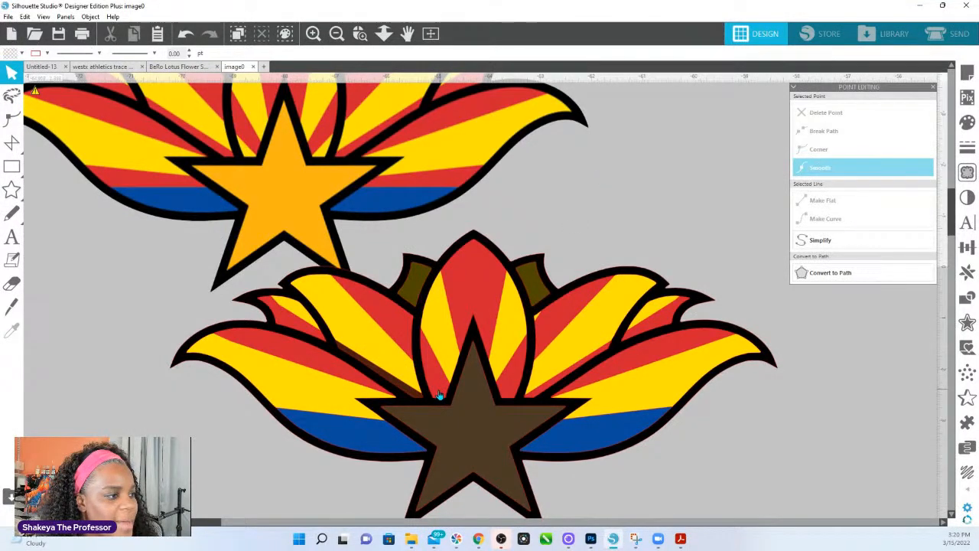
shift+click(429, 365)
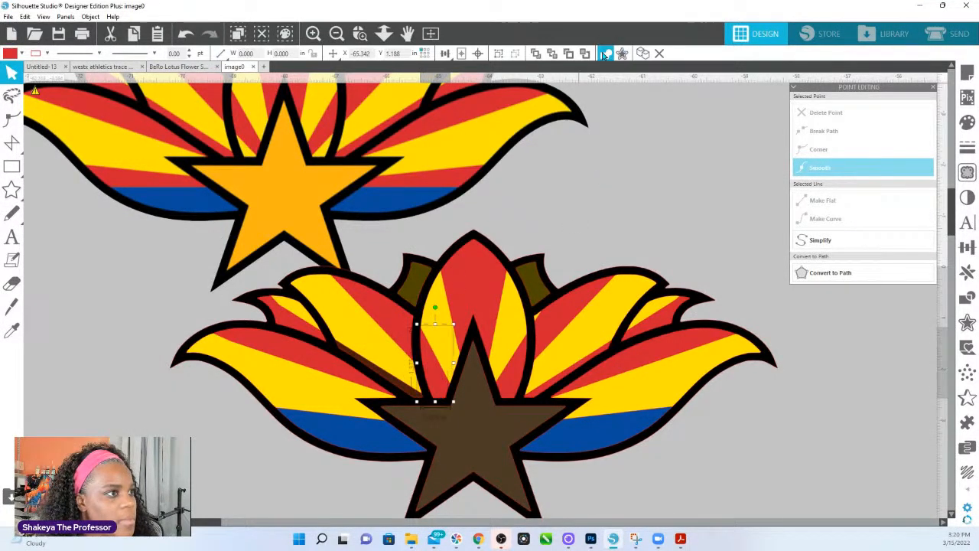
Step: Fill the remaining dark strip along the lower edge of the left inner petal with opaque red
click(413, 396)
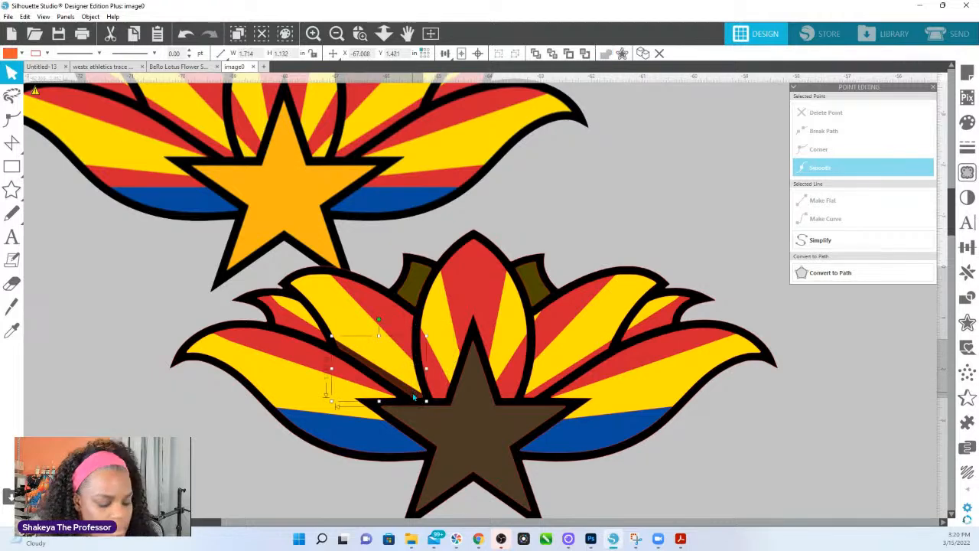
Step: Set the fill transparency of the yellow petal shapes and of the star to 0%
click(532, 282)
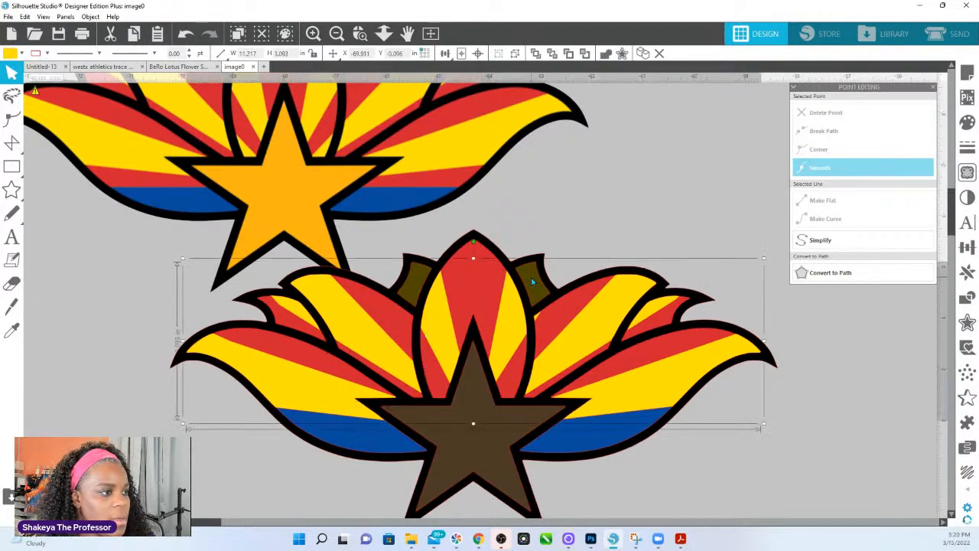
click(967, 122)
drag(868, 266, 841, 264)
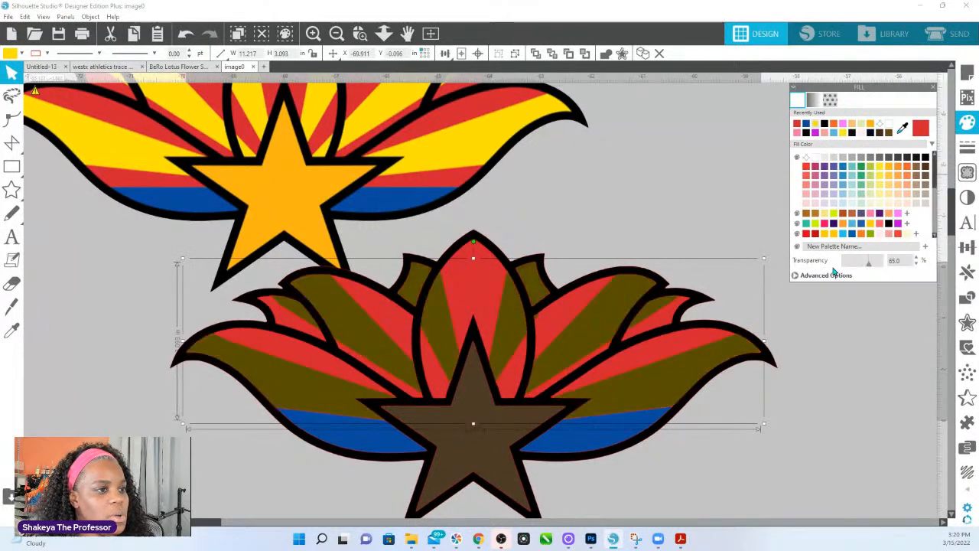
click(469, 420)
drag(875, 265, 792, 273)
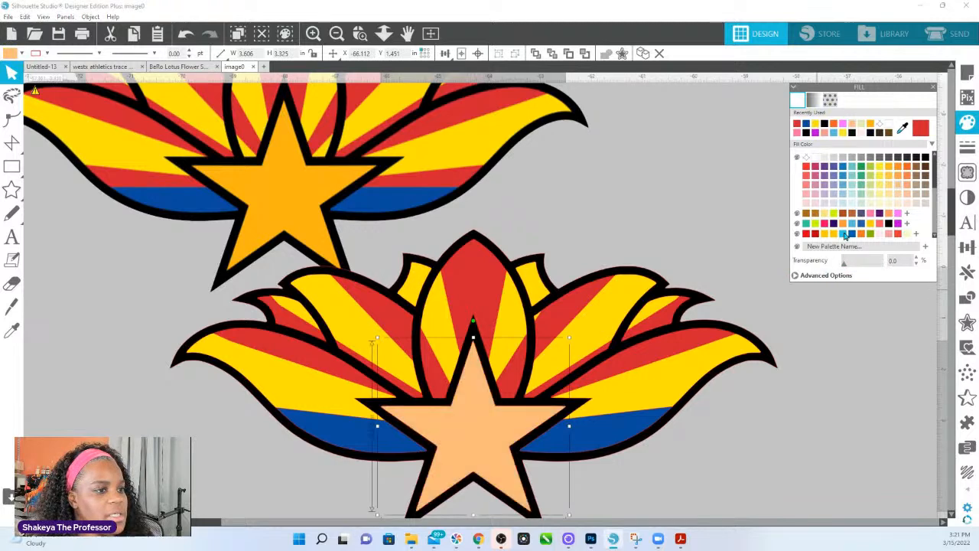
Step: Fill the traced star with orange sampled from the original artwork's star, and move the original up away from the trace
click(902, 129)
click(309, 210)
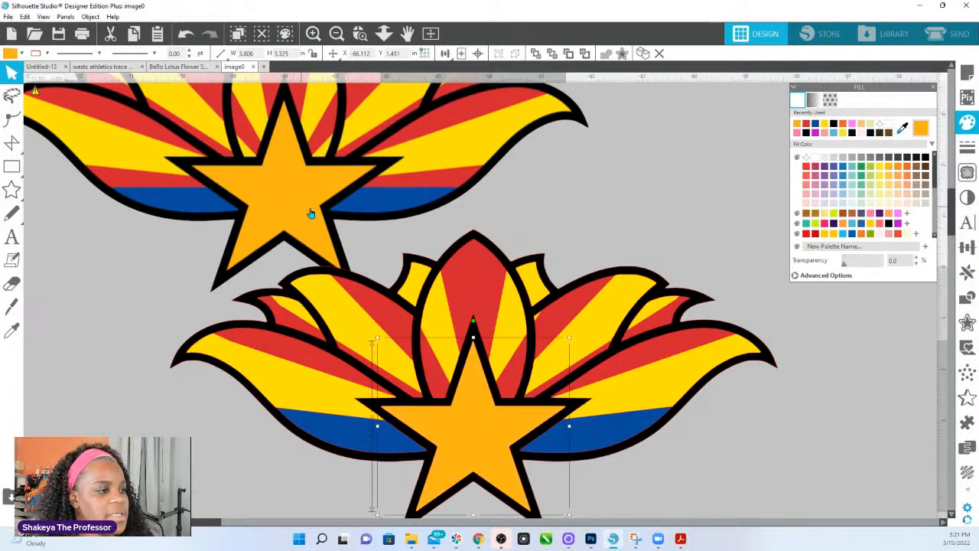
click(380, 34)
drag(426, 207, 437, 459)
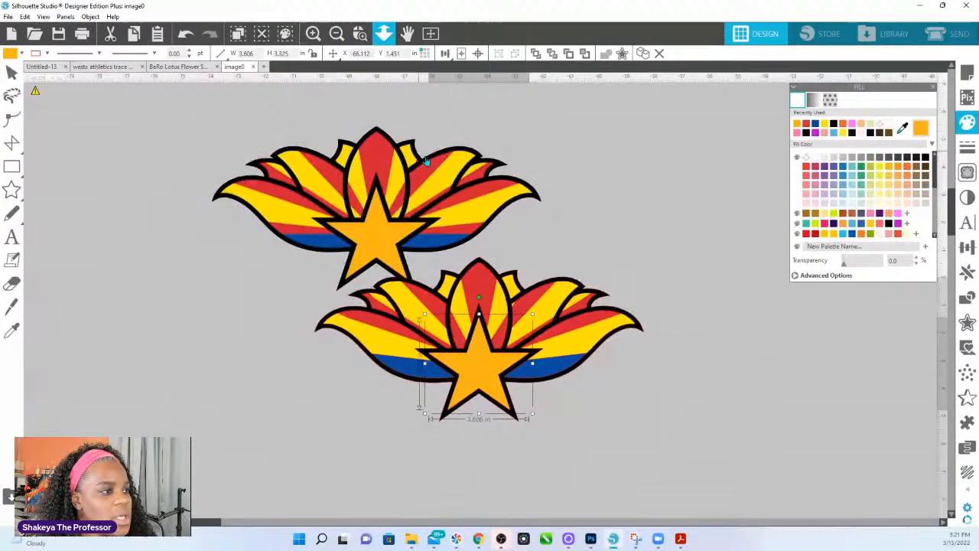
click(438, 459)
drag(370, 209, 375, 109)
Step: Select all pieces of the traced lotus and make their line color transparent
click(493, 235)
drag(598, 411, 322, 273)
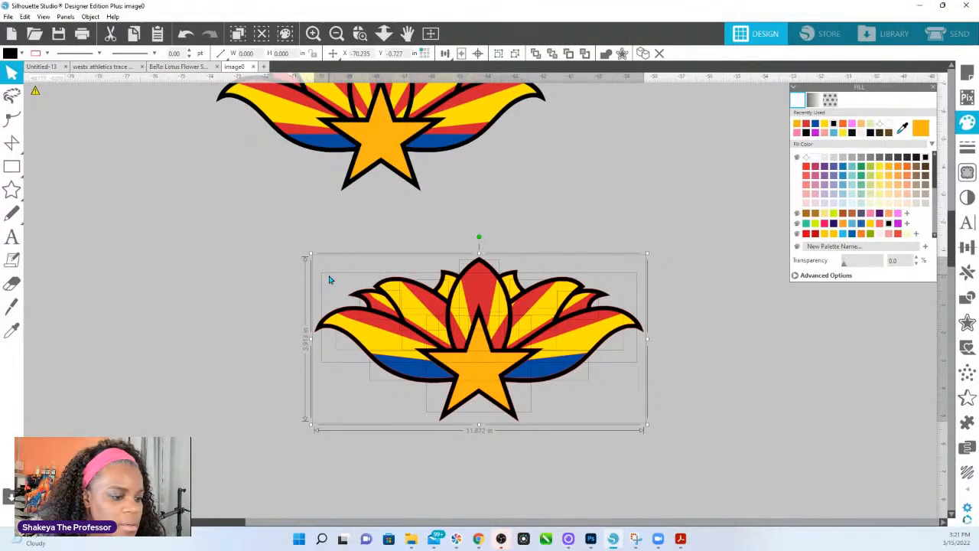
click(46, 54)
click(43, 97)
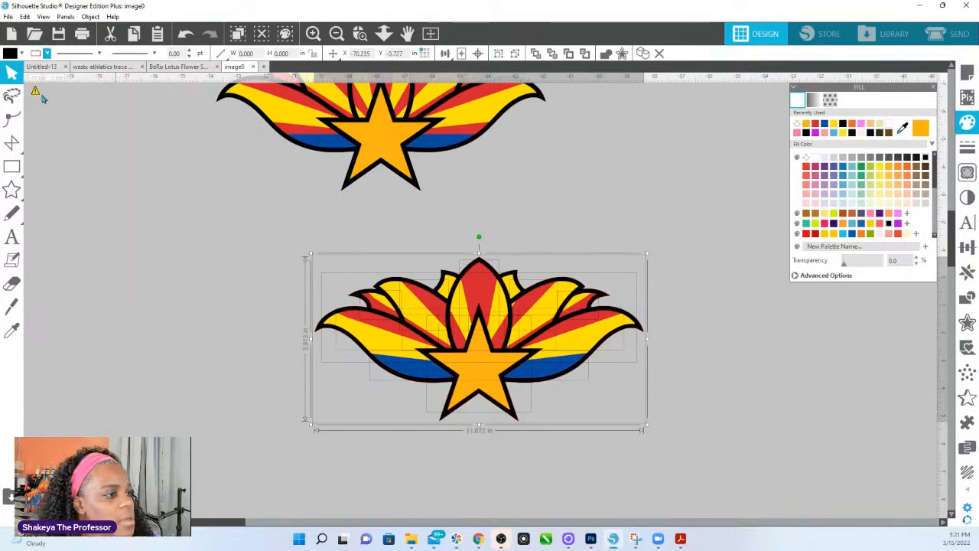
Step: Move the original artwork beside the traced lotus for a side-by-side comparison
click(177, 406)
drag(406, 159, 760, 375)
drag(654, 443, 505, 454)
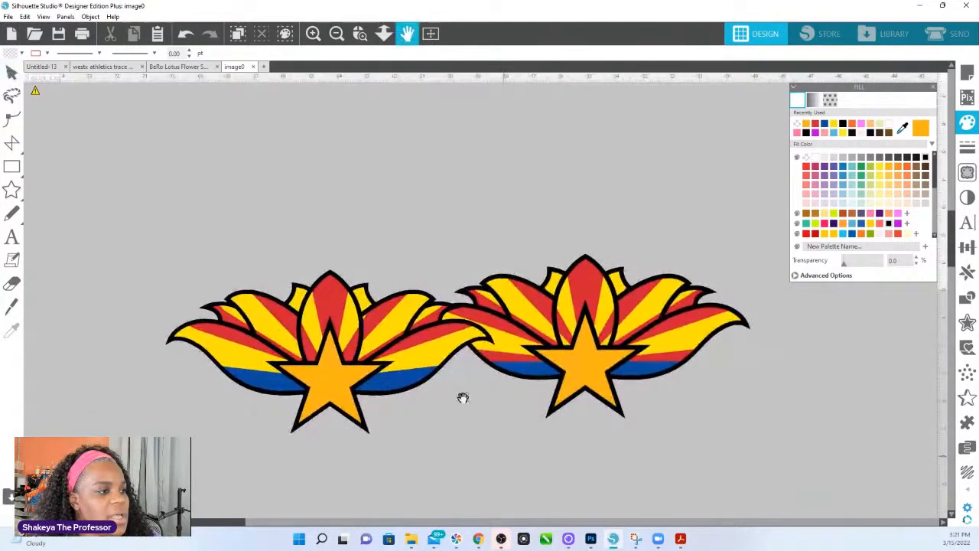
Step: Try shifting the traced lotus's yellow pieces slightly upward, and undo the move
click(418, 366)
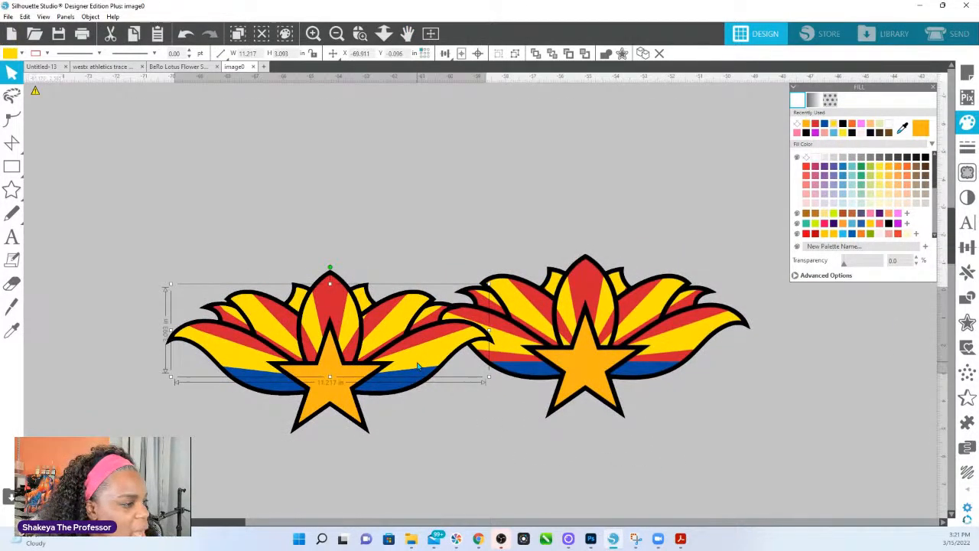
right_click(418, 365)
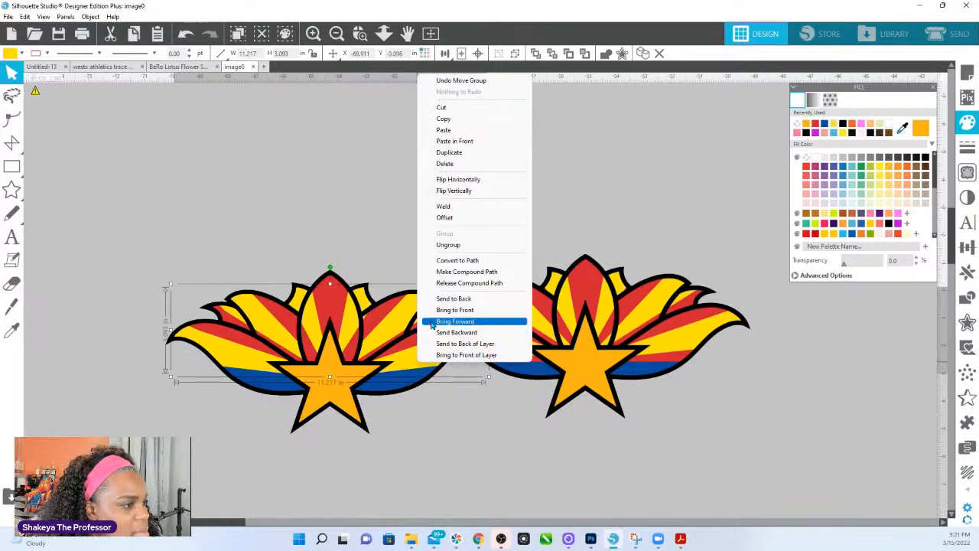
drag(404, 368, 405, 347)
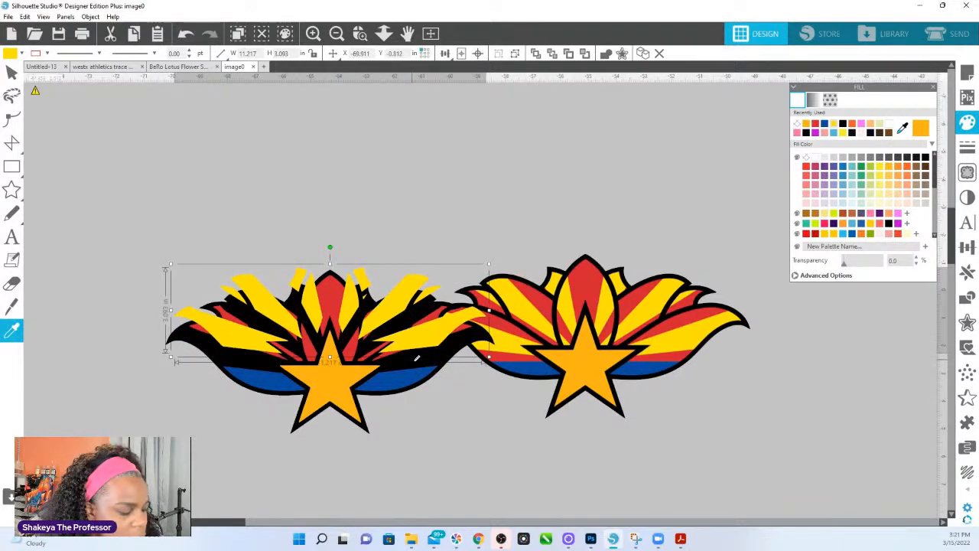
key(ctrl+z)
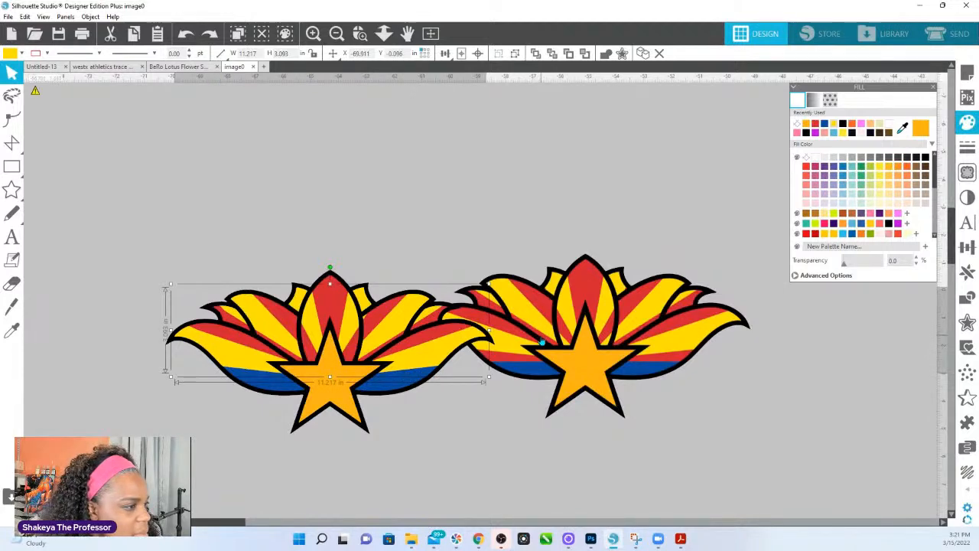
Step: Undo the side-by-side placement, the line color change and the orange fill of the traced star
key(ctrl+z)
key(ctrl+z)
key(ctrl+z)
key(ctrl+z)
key(ctrl+z)
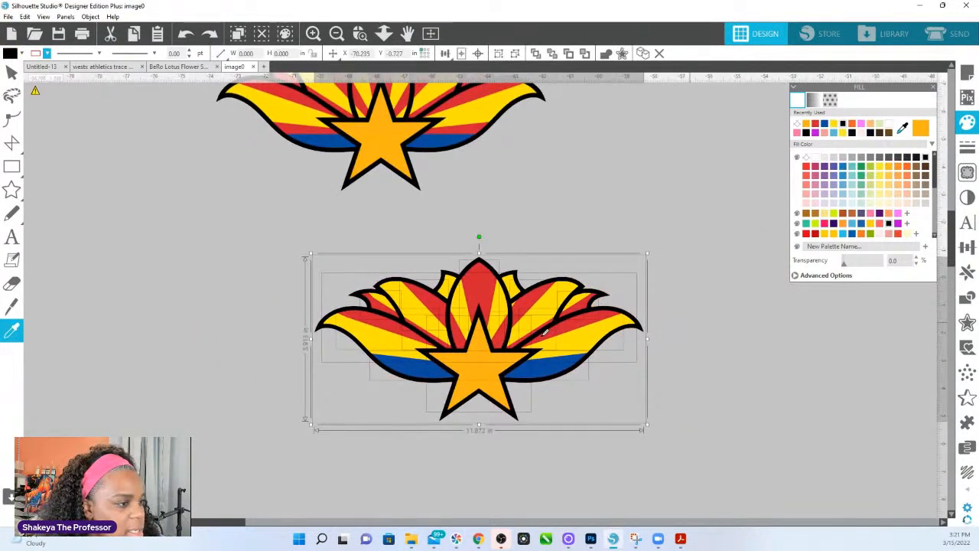
key(ctrl+z)
key(ctrl+z)
key(ctrl+z)
key(ctrl+z)
key(ctrl+z)
key(ctrl+z)
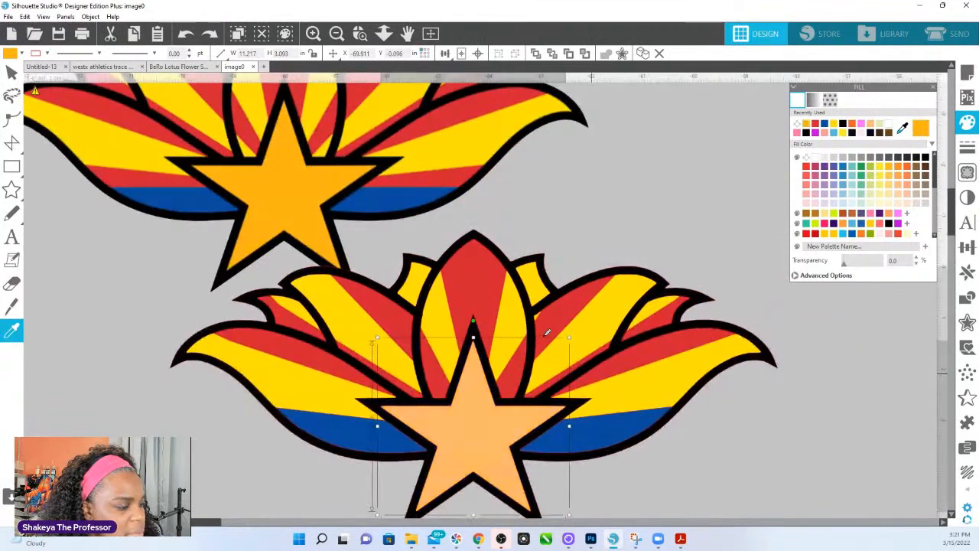
Step: Undo further edits, back to the point where the original artwork lies behind the traced lotus
key(ctrl+z)
key(ctrl+z)
key(ctrl+z)
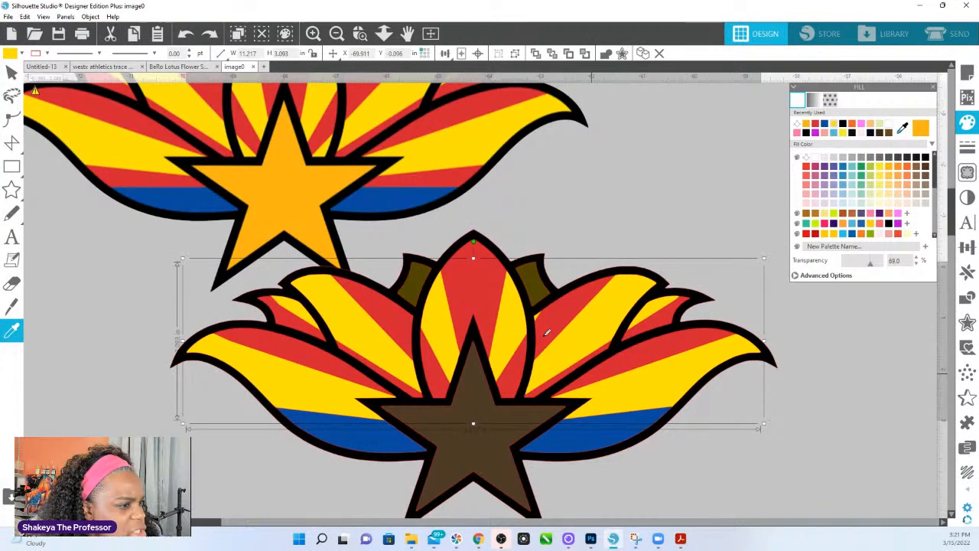
key(ctrl+z)
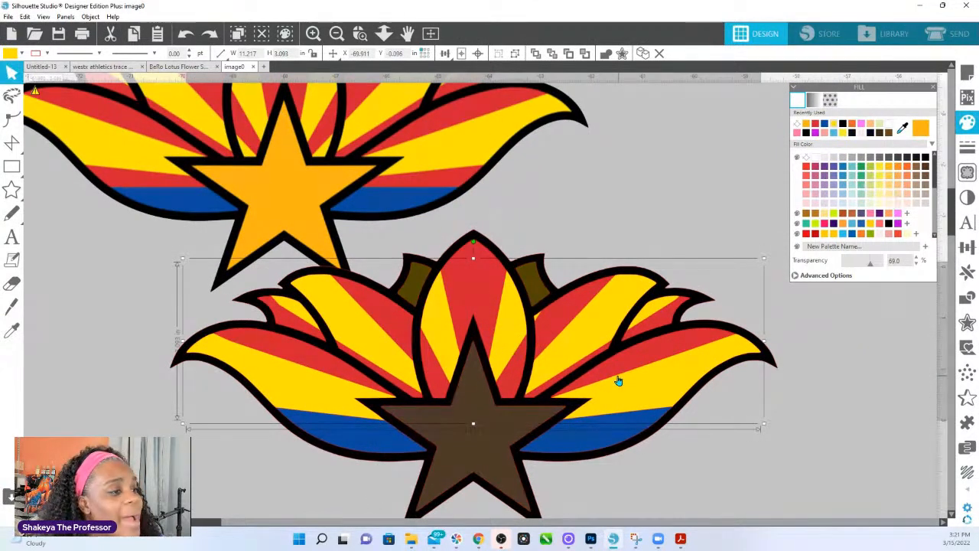
key(ctrl+z)
key(ctrl+z)
key(ctrl+z)
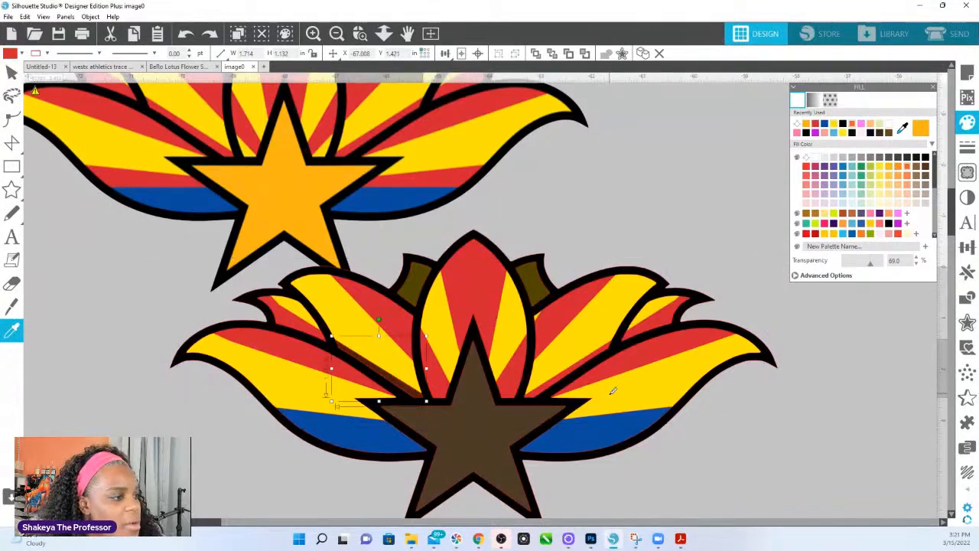
key(ctrl+z)
key(ctrl+z)
key(ctrl+z)
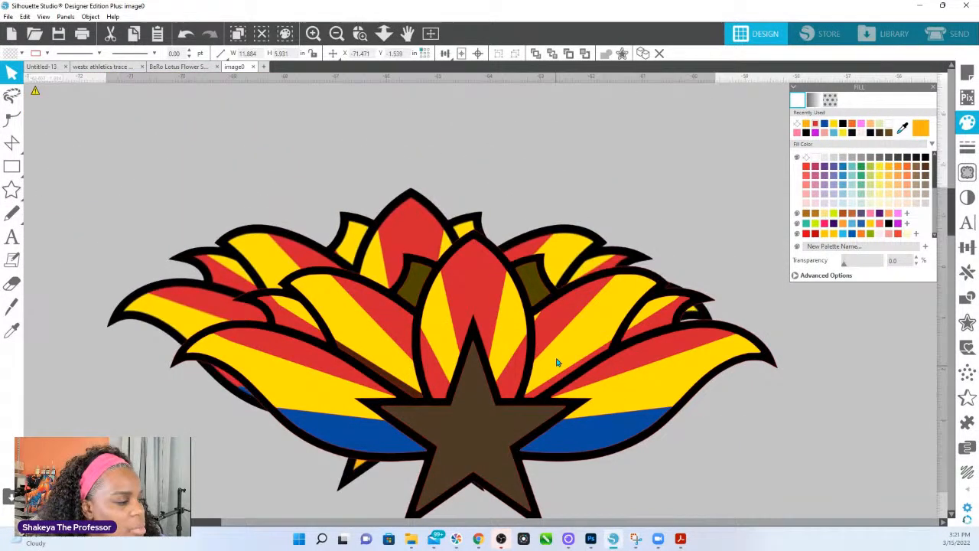
Step: Redo the separation of the original artwork from the trace, and select every piece of the traced lotus
key(ctrl+y)
key(ctrl+y)
key(ctrl+y)
drag(724, 487, 183, 307)
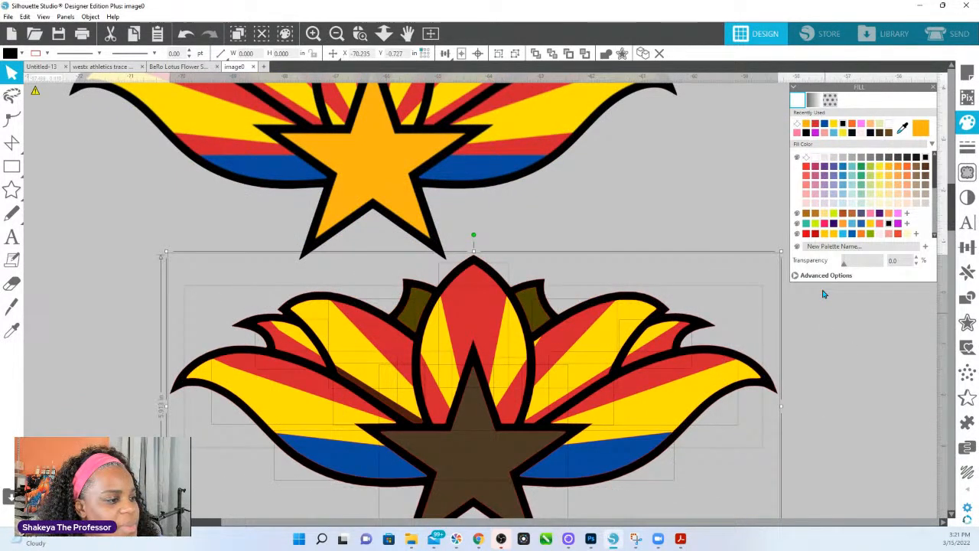
Step: Try moving pieces at the traced lotus's blue lower petals, and undo the moves
click(740, 447)
drag(612, 463, 648, 414)
click(634, 446)
drag(615, 461, 602, 396)
key(ctrl+z)
key(ctrl+z)
key(ctrl+z)
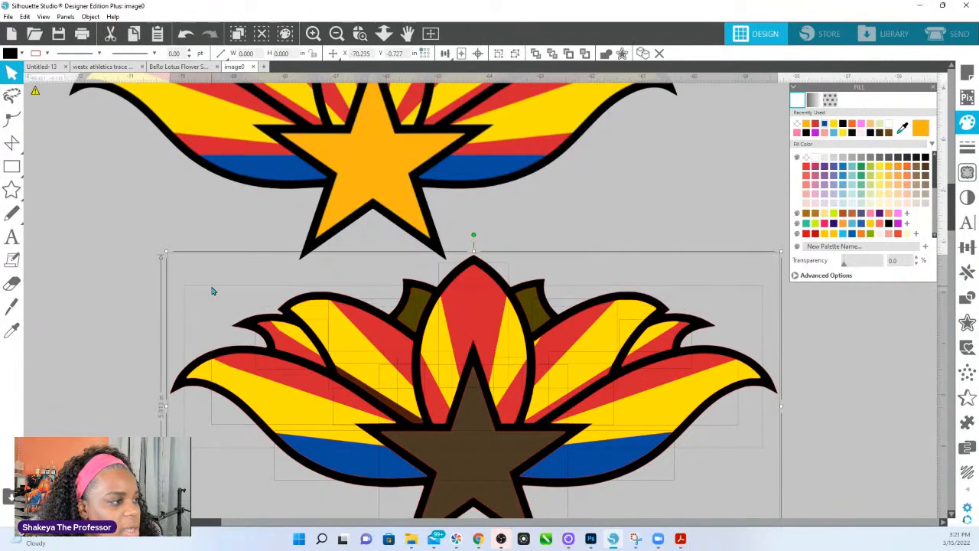
Step: Set the traced pieces' transparency to 78% and align the original artwork with the trace
drag(844, 261, 873, 262)
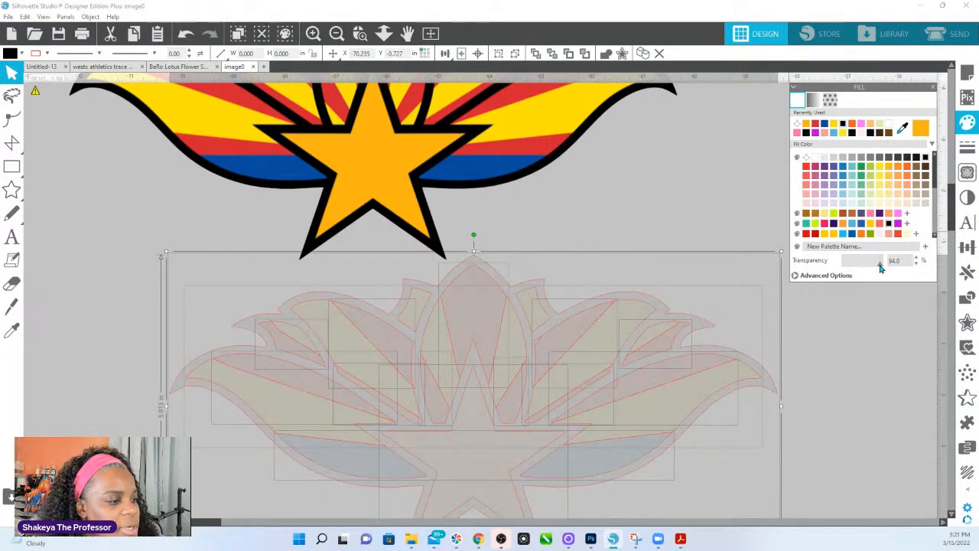
drag(545, 151, 633, 444)
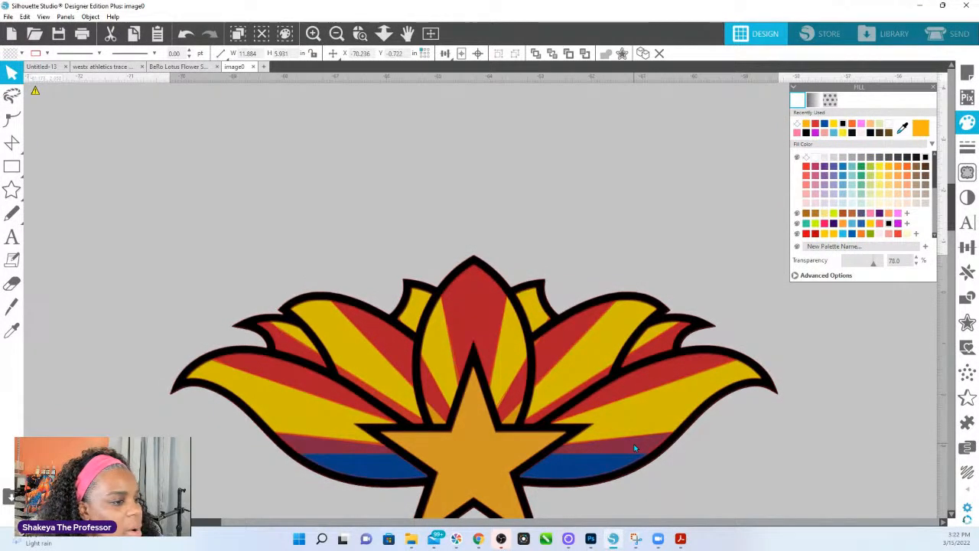
key(Escape)
scroll(579, 372, down, 3)
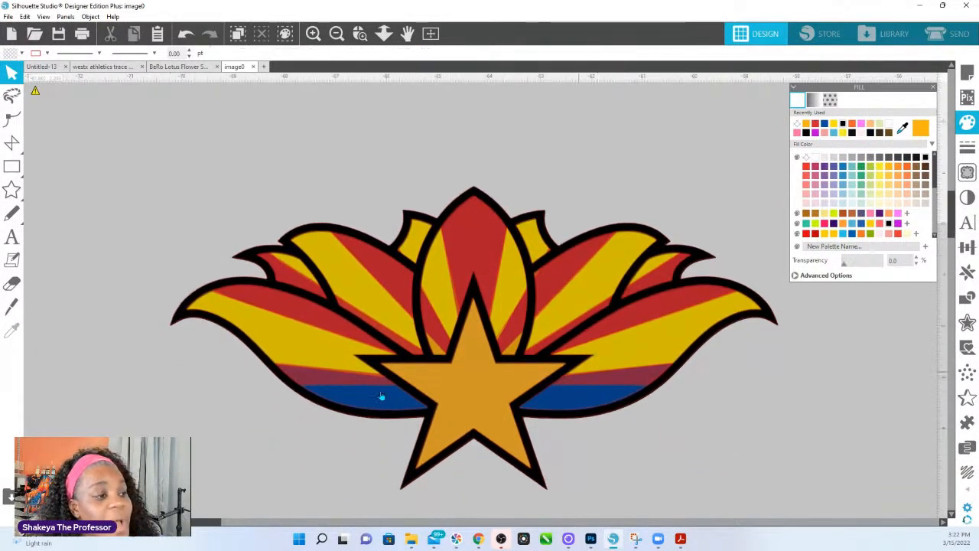
Step: Draw a rectangle about 8.58 by 2.05 in over the lower petals, its upper edge along the original's red-blue boundary
click(11, 166)
drag(281, 383, 721, 495)
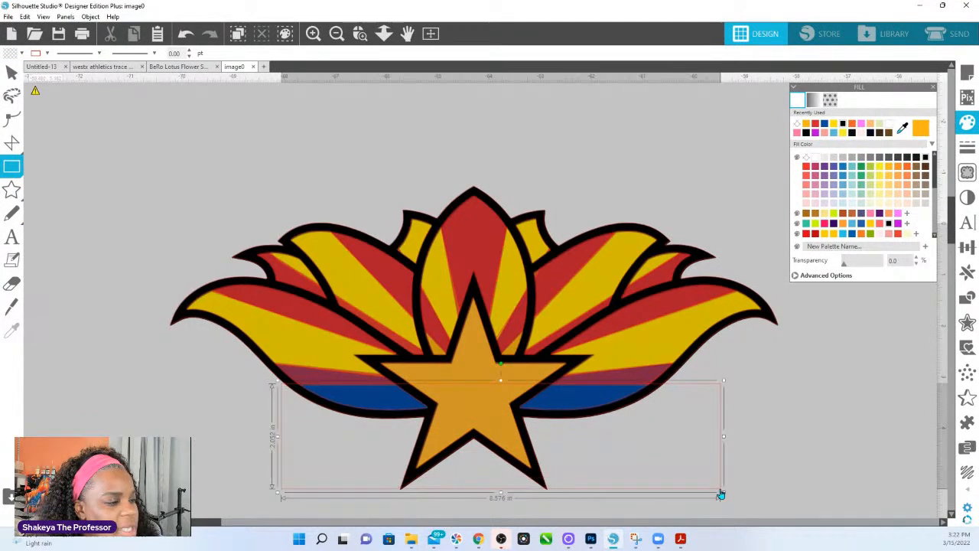
click(798, 345)
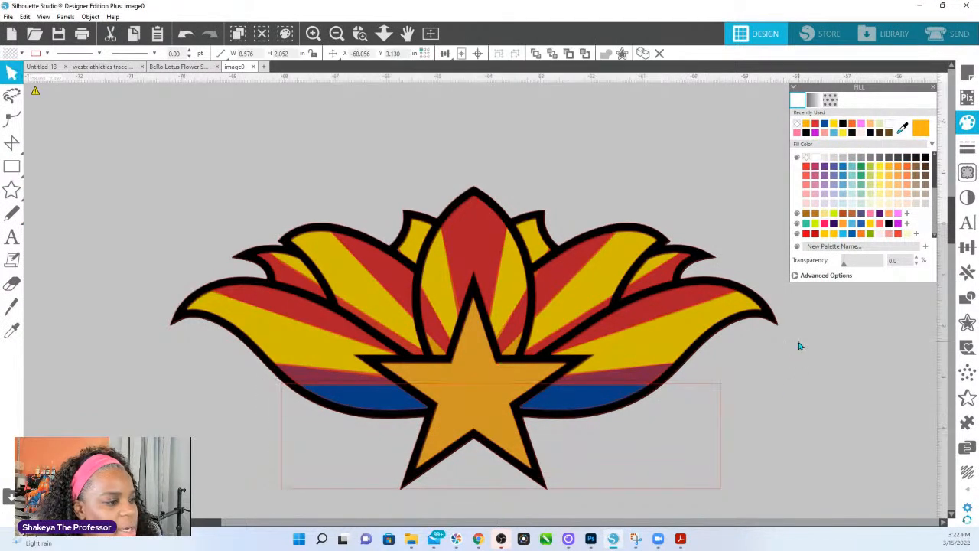
Step: Set the transparency of the trace's blue lower-petal piece to 0%
click(654, 377)
drag(650, 378, 651, 359)
key(ctrl+z)
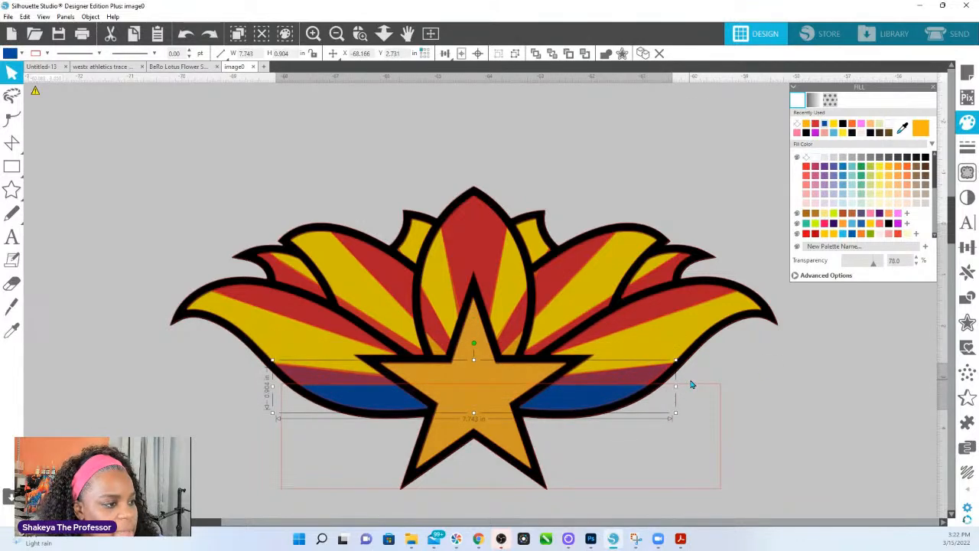
drag(873, 267, 803, 277)
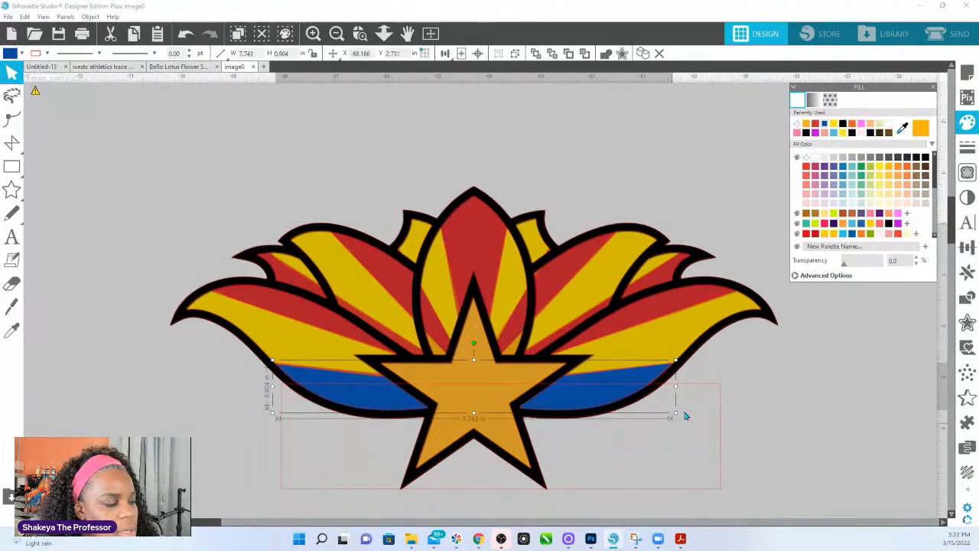
Step: Divide the blue lower-petal piece with the rectangle, and delete the leftover rectangle
shift+click(694, 391)
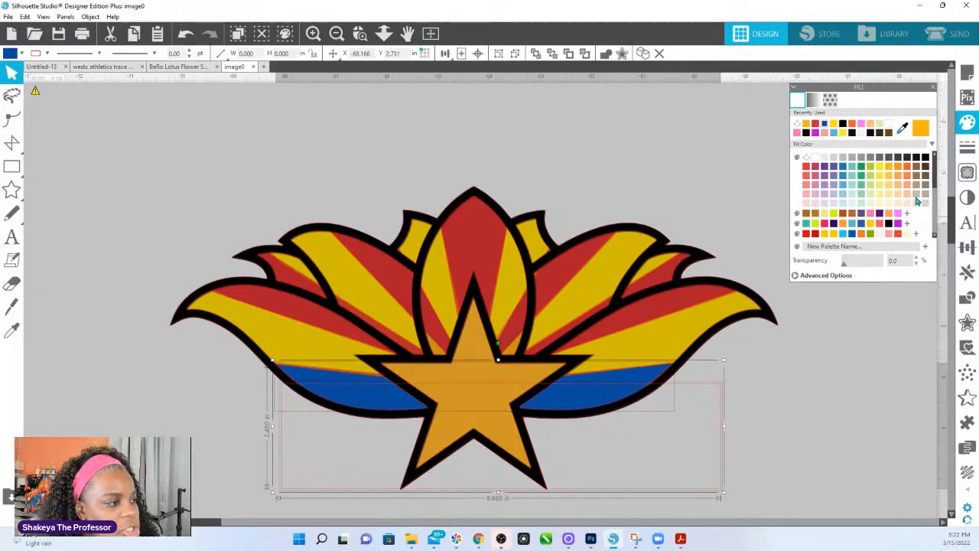
click(967, 297)
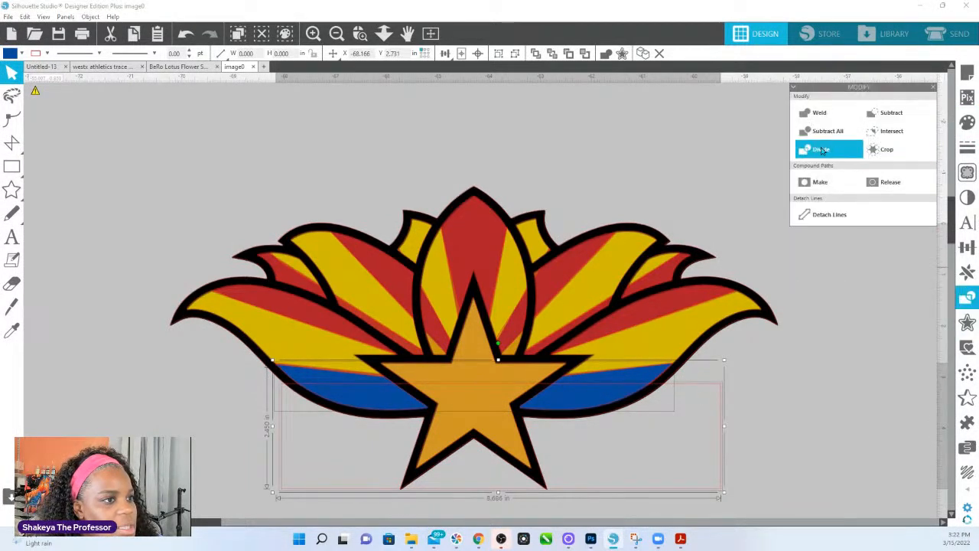
click(822, 150)
click(722, 387)
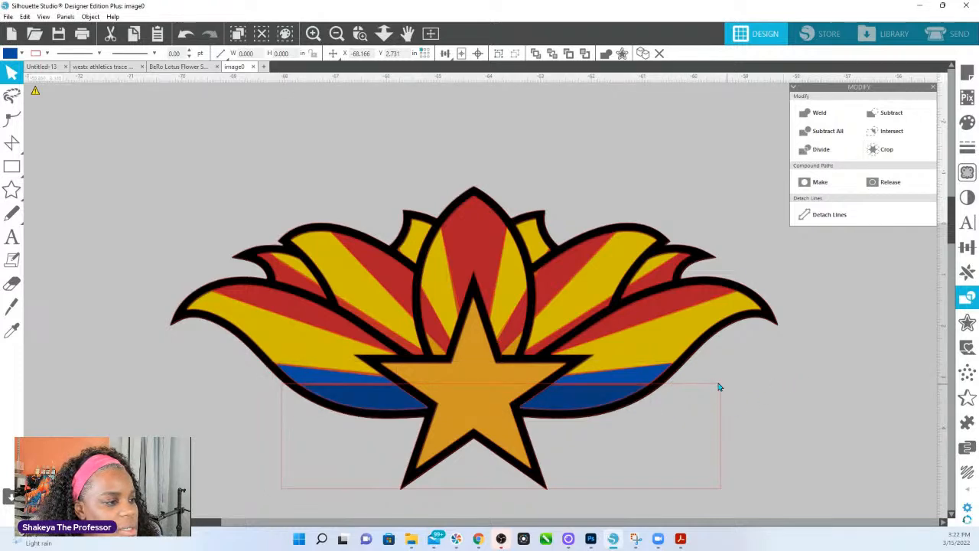
key(Delete)
Step: Fill the upper slices of the divided blue petal piece with red
click(646, 381)
shift+click(346, 382)
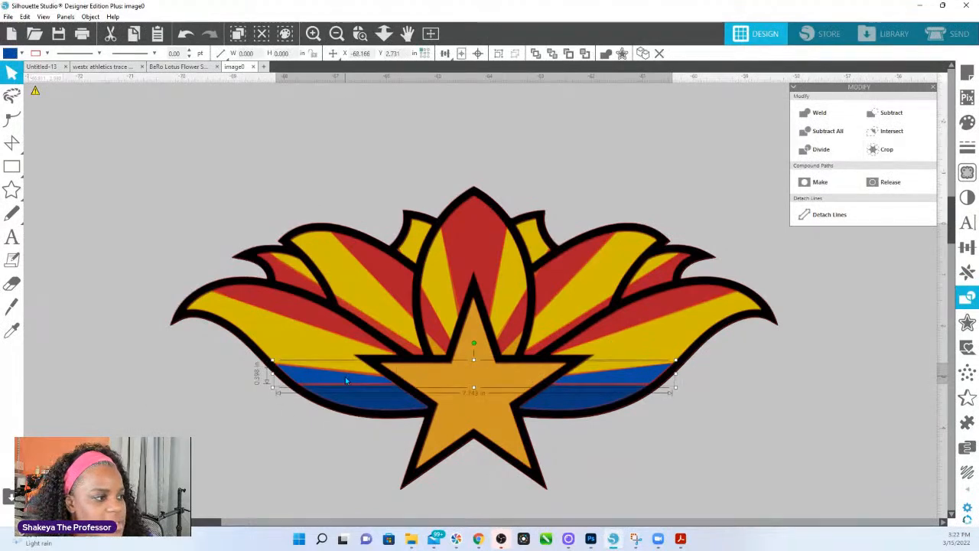
key(i)
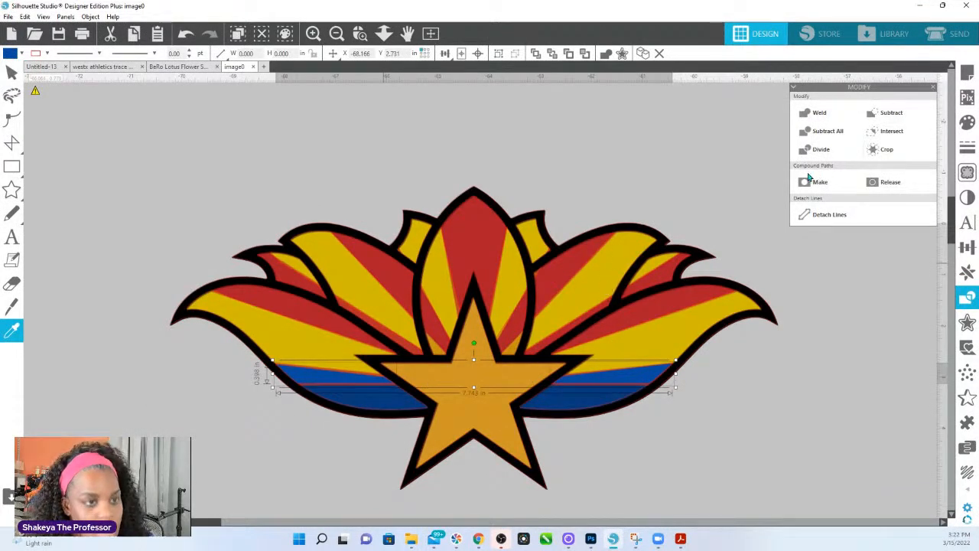
click(966, 123)
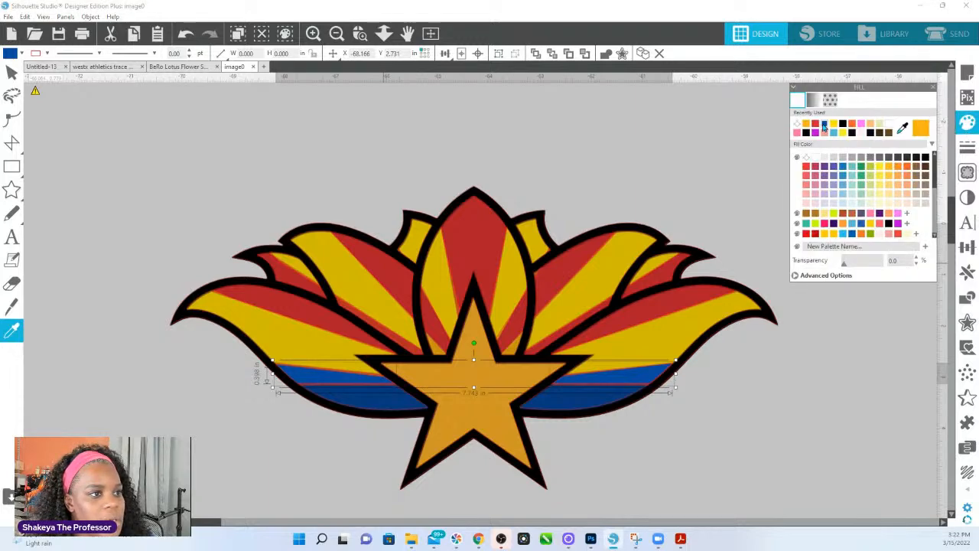
click(816, 124)
click(647, 154)
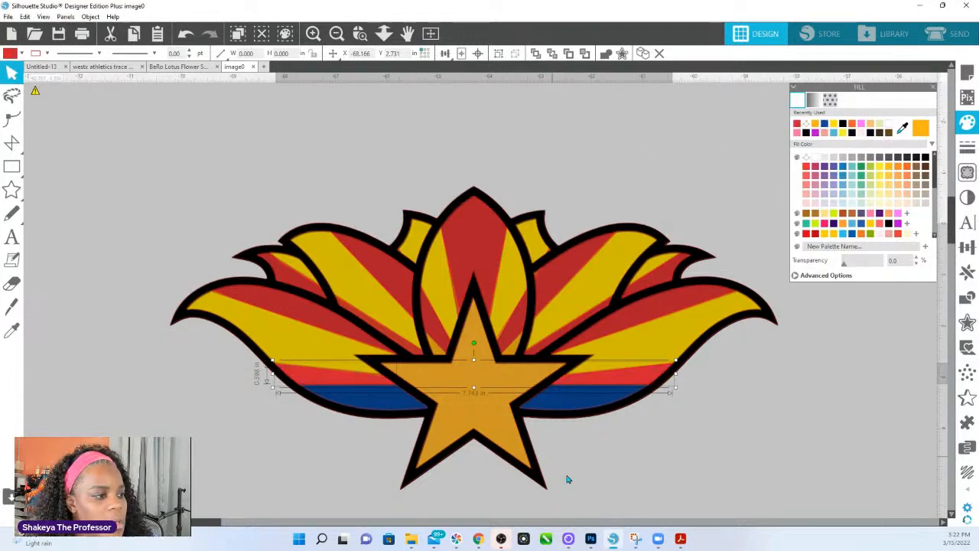
Step: Move the original artwork away from the trace and set the whole traced lotus's transparency to 0%
click(540, 484)
mouse_move(533, 477)
mouse_down()
mouse_move(533, 486)
mouse_move(196, 4)
mouse_up()
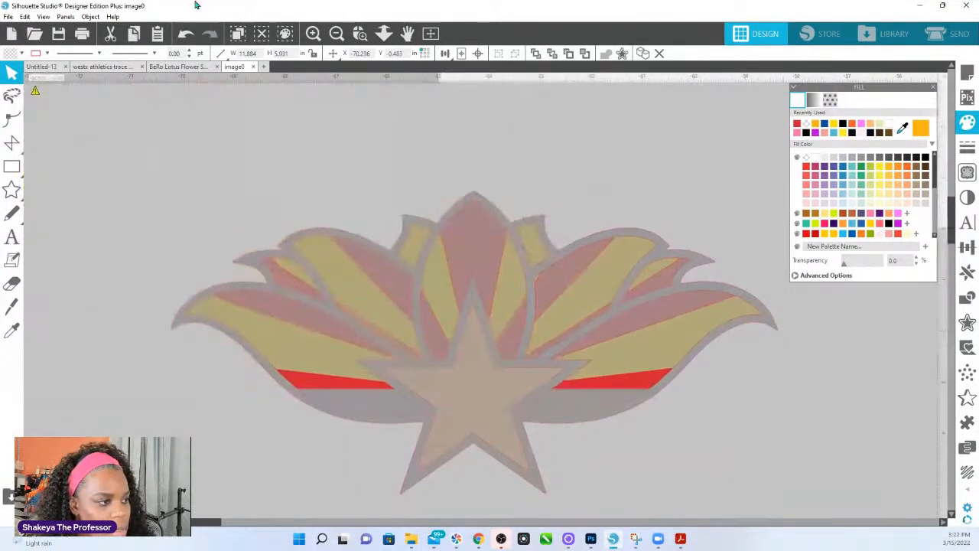
drag(191, 151, 729, 524)
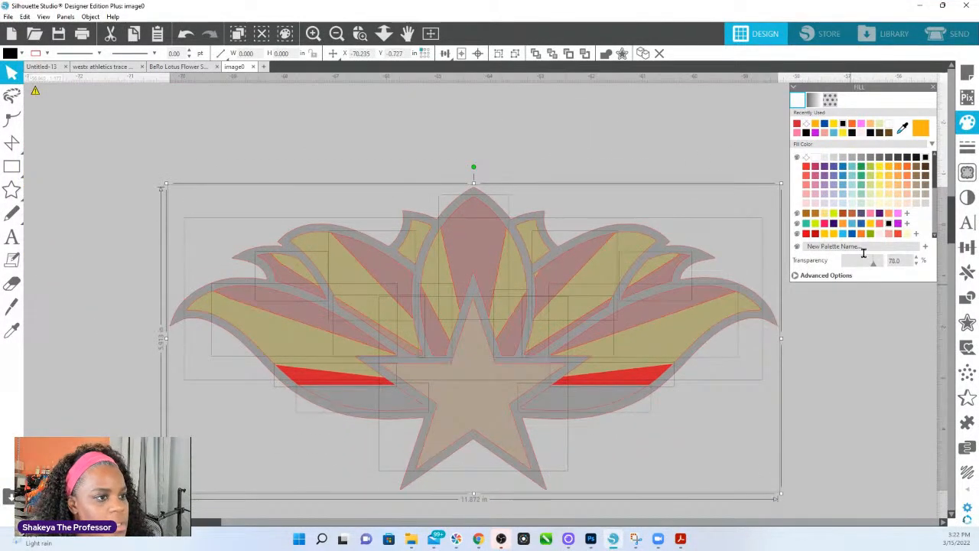
drag(875, 265, 841, 264)
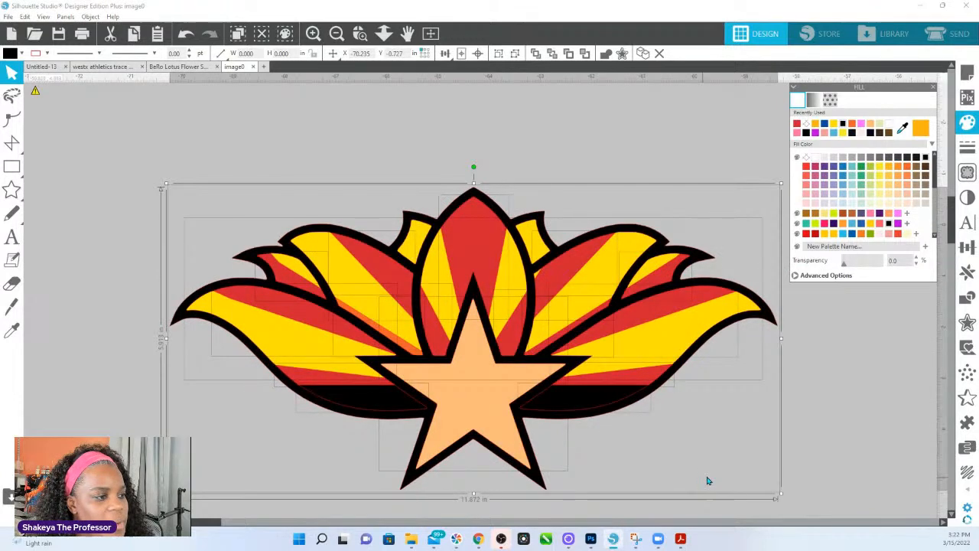
Step: Fill the black slices at the bottom of the trace's lower petals with blue
click(601, 409)
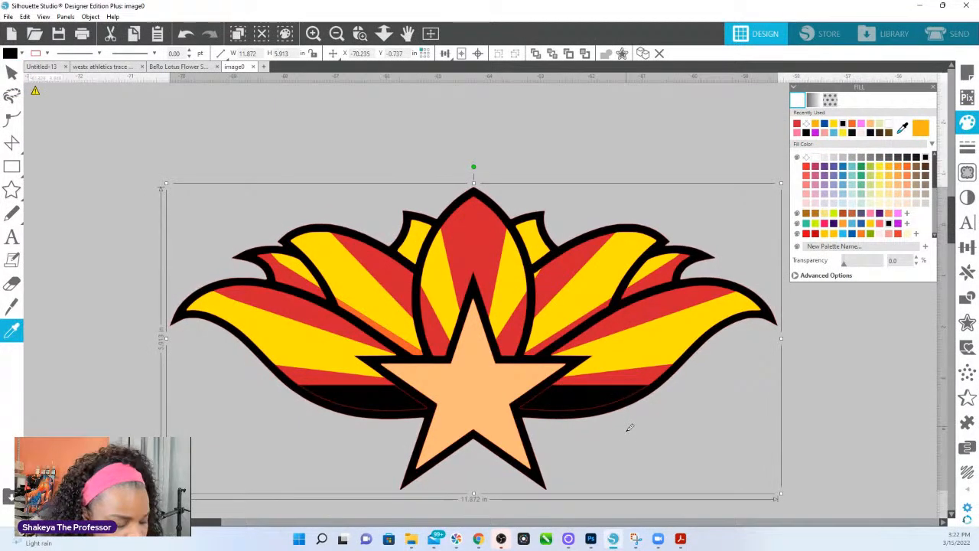
click(604, 408)
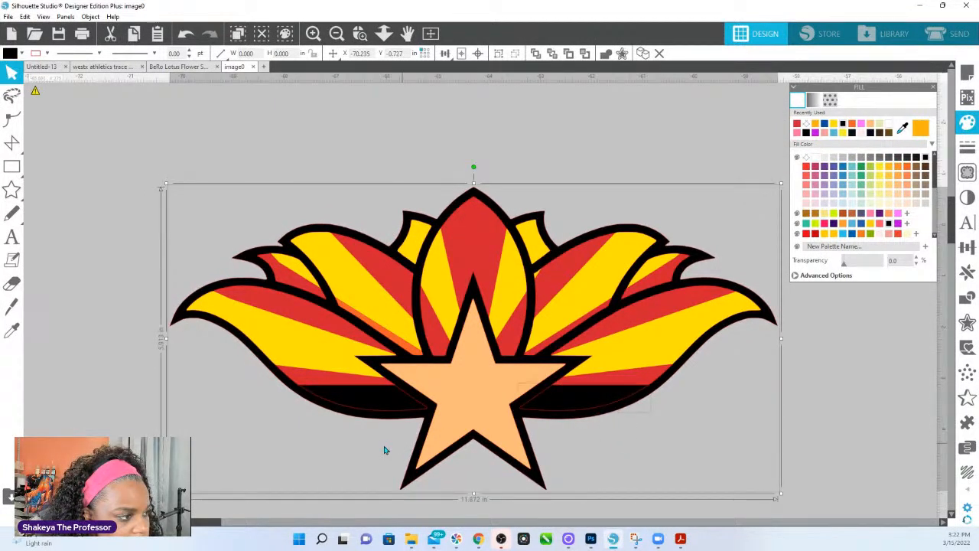
click(358, 398)
click(361, 420)
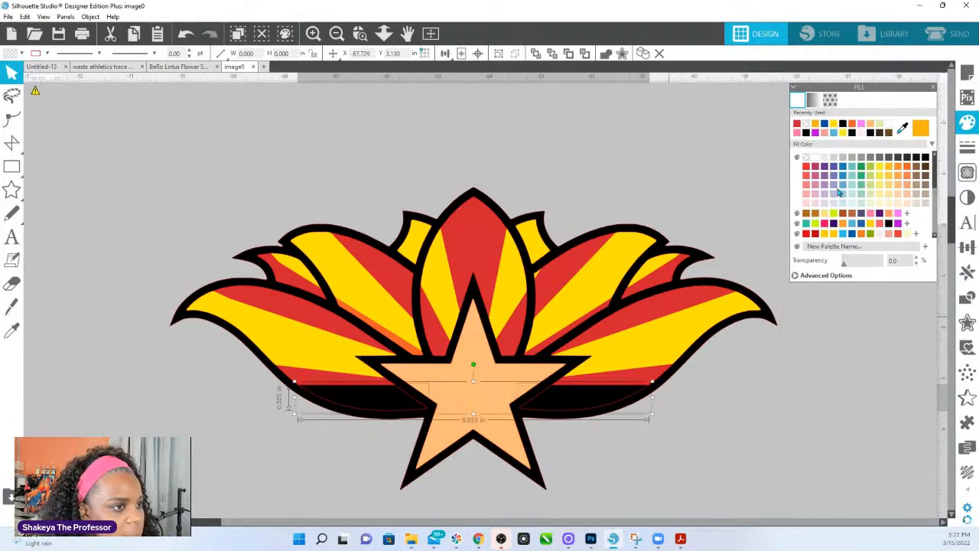
click(824, 124)
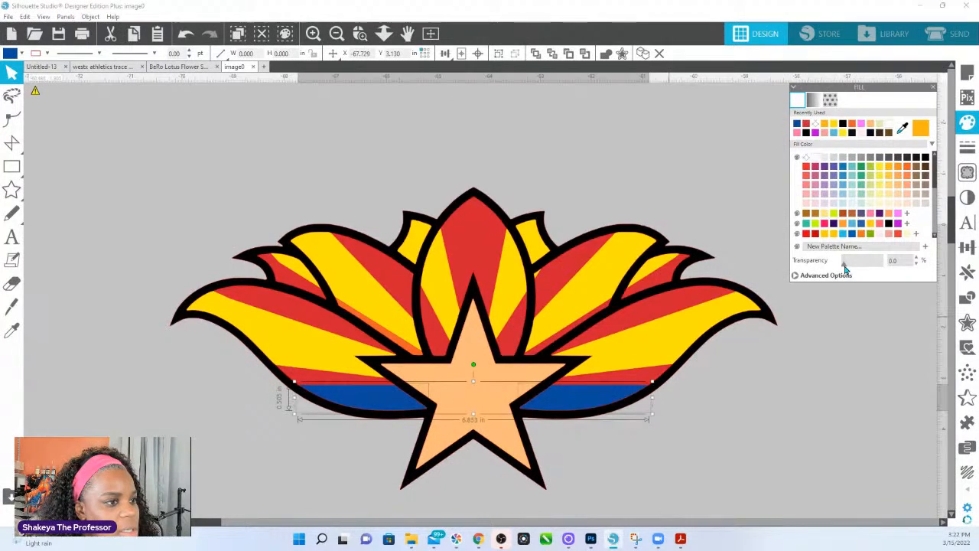
Step: Fill the trace's star with golden orange and recolor the thin orange ray in the petals red
click(523, 381)
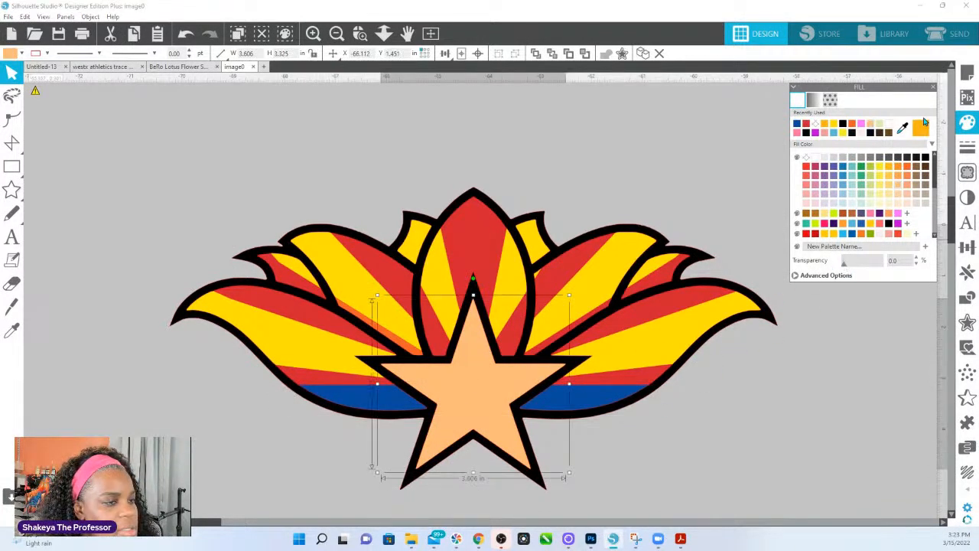
click(922, 127)
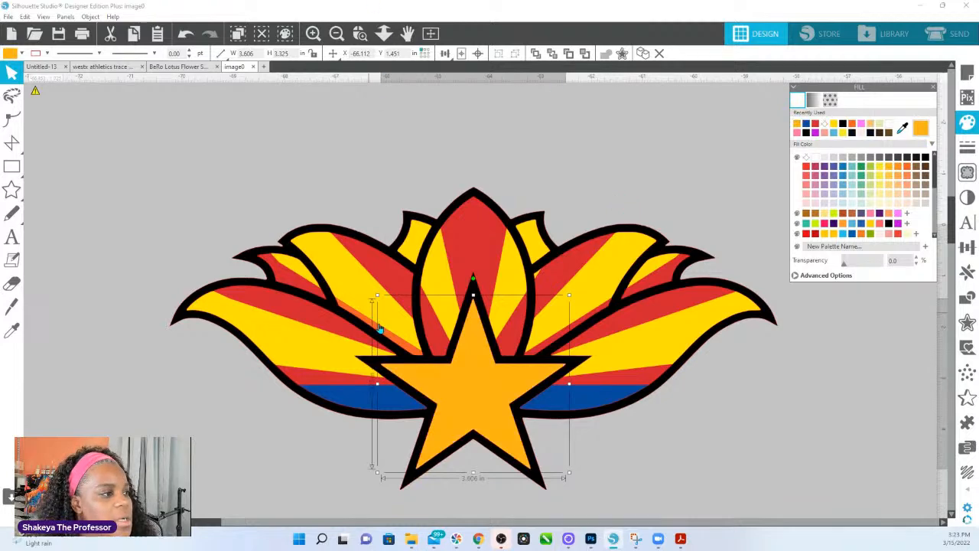
click(409, 351)
key(i)
click(491, 237)
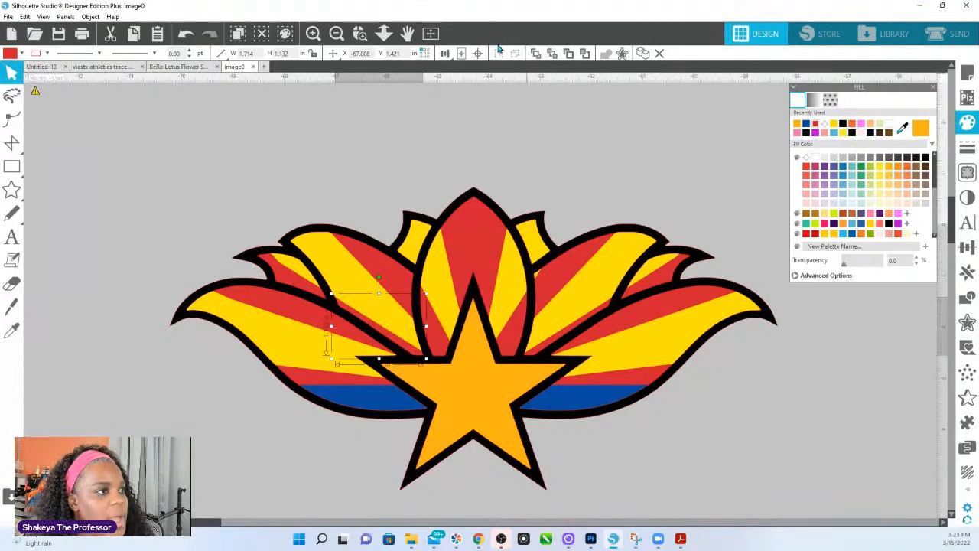
Step: Remove the line color from every piece of the traced lotus
click(385, 33)
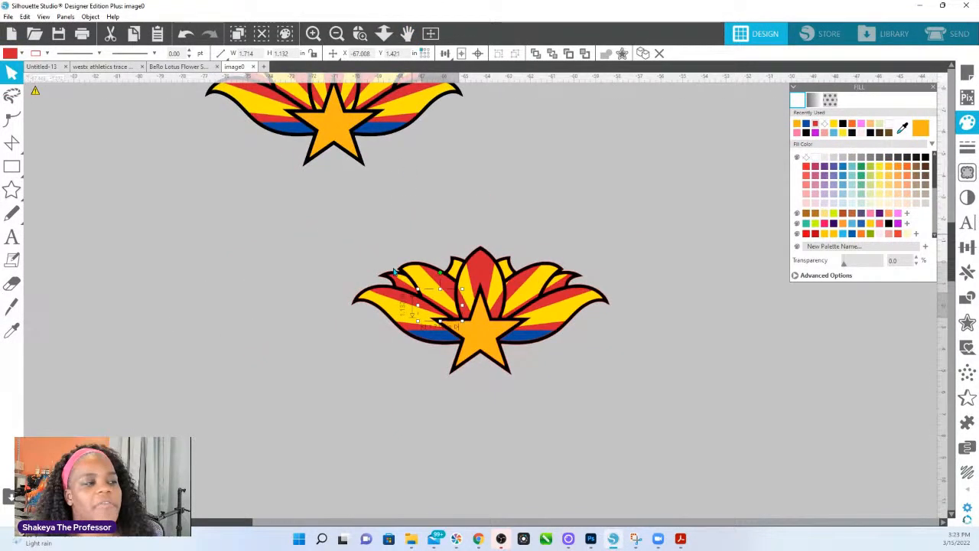
drag(335, 237, 669, 359)
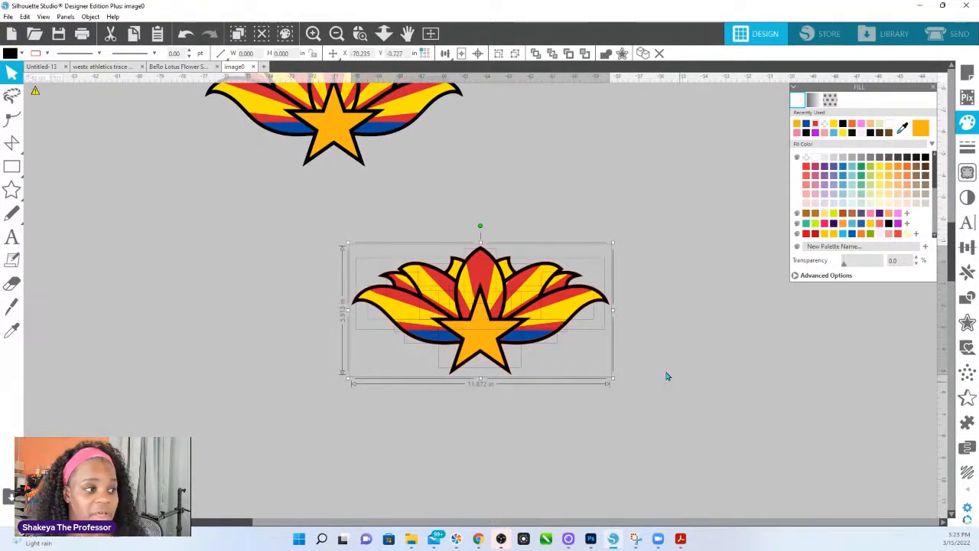
click(46, 53)
click(44, 94)
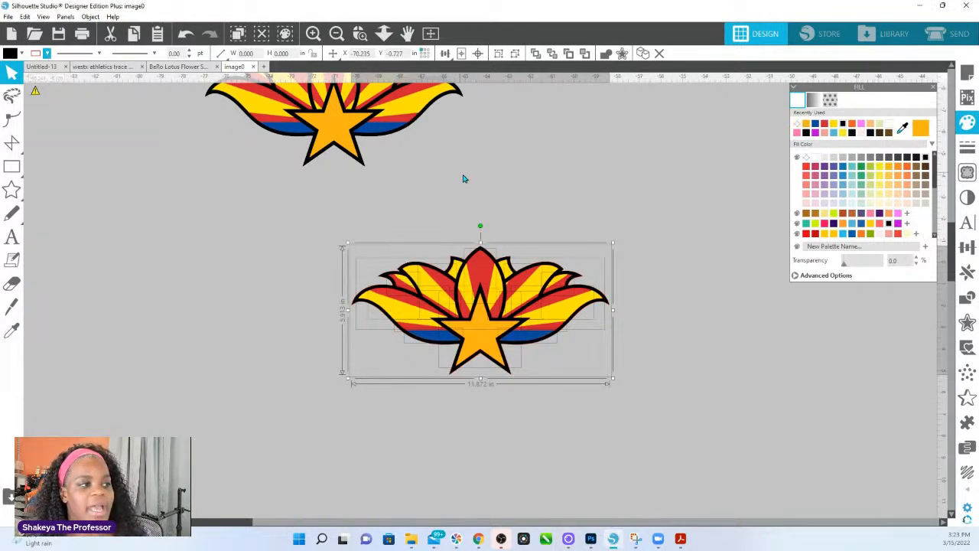
Step: Move the original artwork directly above the traced lotus
click(458, 202)
scroll(431, 188, up, 5)
drag(353, 143, 494, 231)
key(Escape)
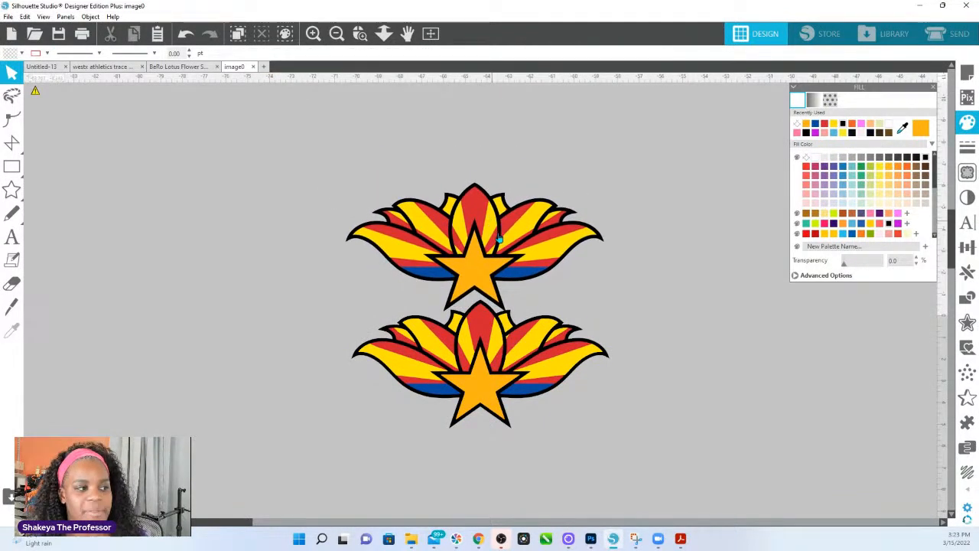
Step: Move the trace's yellow pieces and all its red pieces off to the right of the black silhouette
click(561, 360)
drag(557, 367, 947, 341)
click(552, 351)
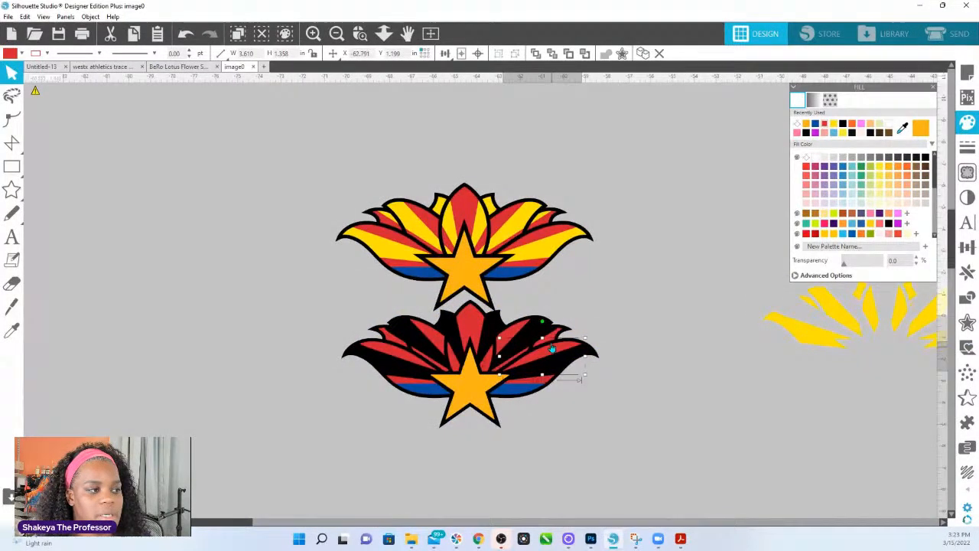
click(552, 344)
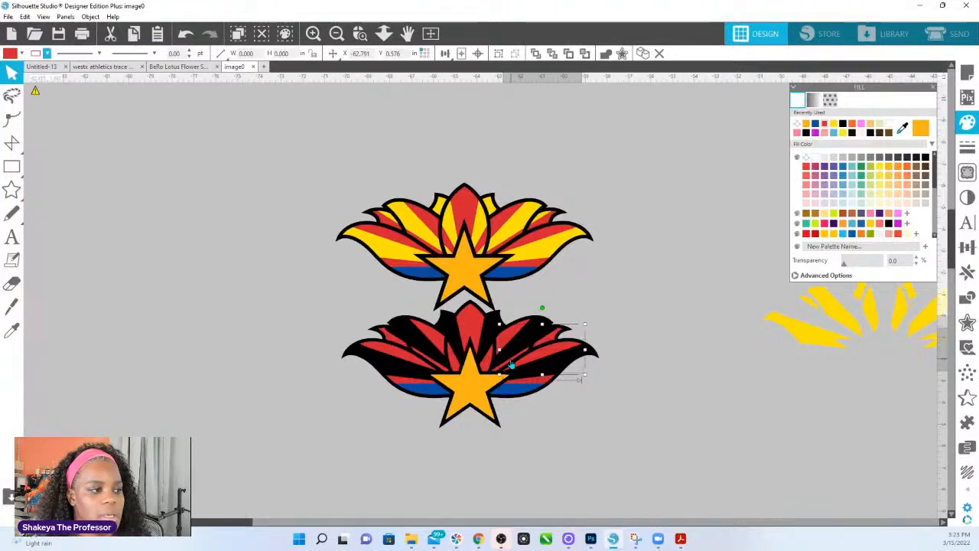
shift+click(457, 364)
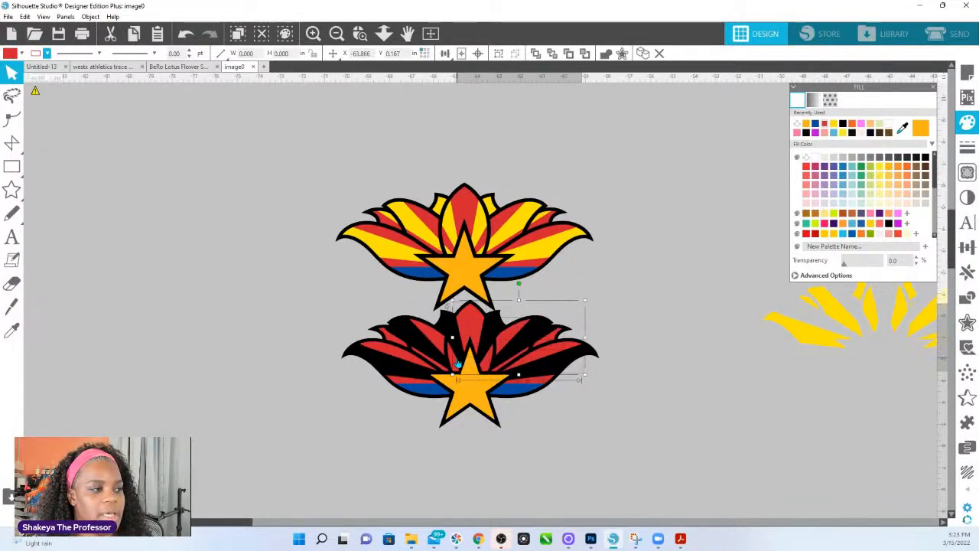
shift+click(439, 370)
shift+click(390, 341)
shift+click(396, 355)
shift+click(403, 379)
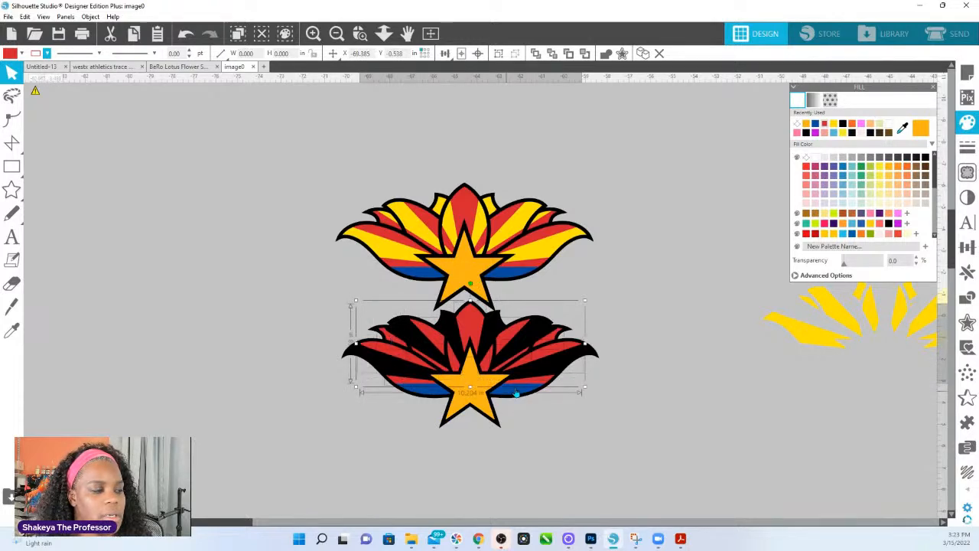
drag(537, 380, 746, 424)
Step: Move the blue pieces and the golden star off the black silhouette to the empty area below it
key(i)
key(v)
click(475, 392)
shift+click(428, 393)
drag(428, 393, 583, 503)
drag(473, 386, 497, 499)
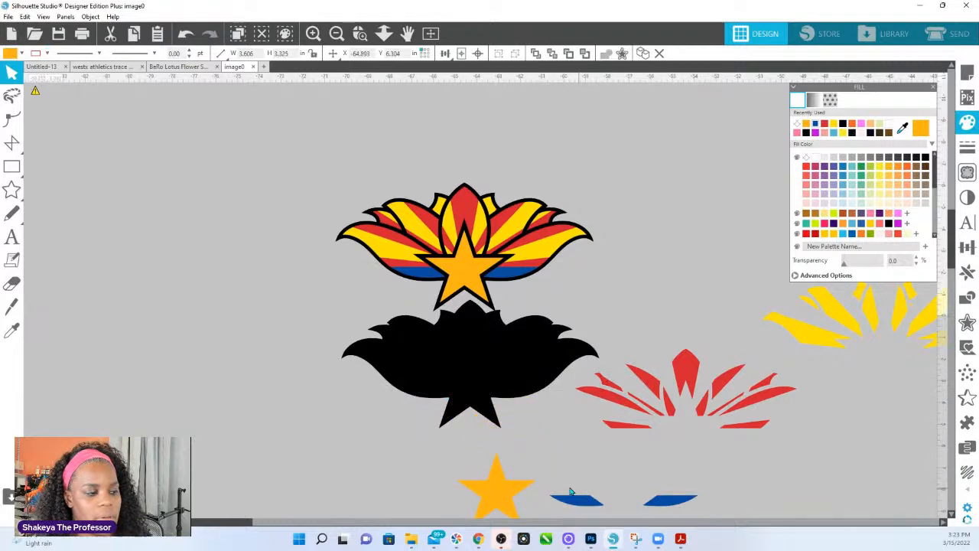
click(617, 499)
key(i)
key(v)
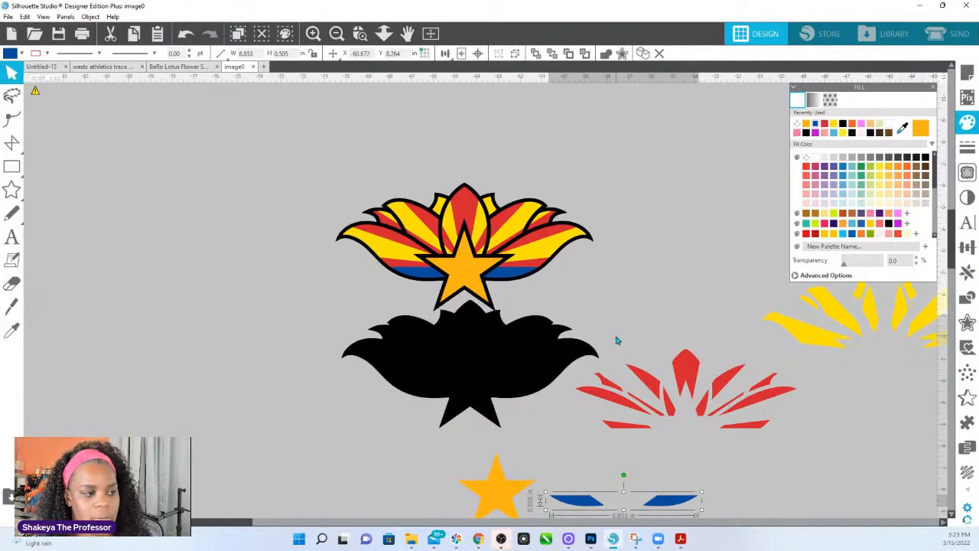
Step: Stack the red, yellow, star and blue layers back onto the black silhouette
drag(623, 421, 479, 327)
key(Escape)
key(Escape)
click(477, 335)
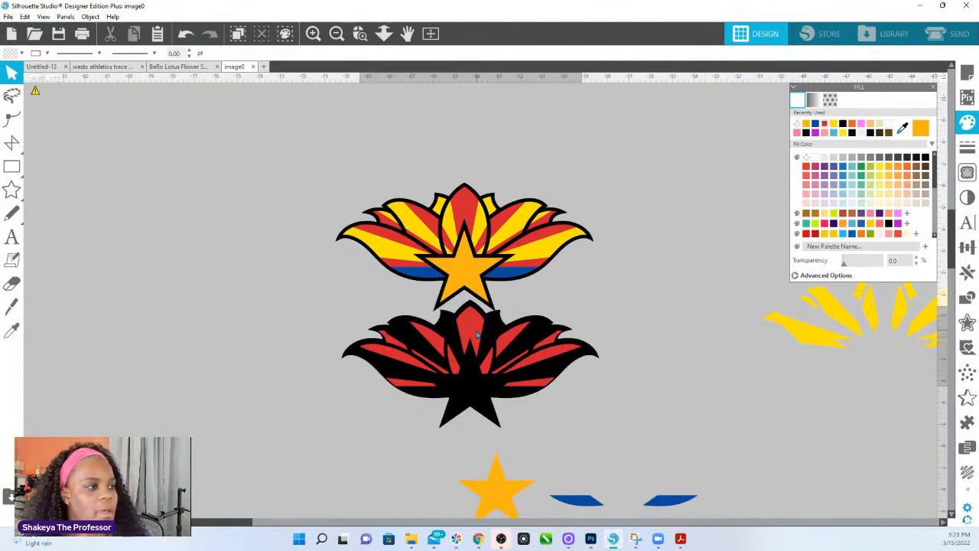
drag(796, 311, 422, 340)
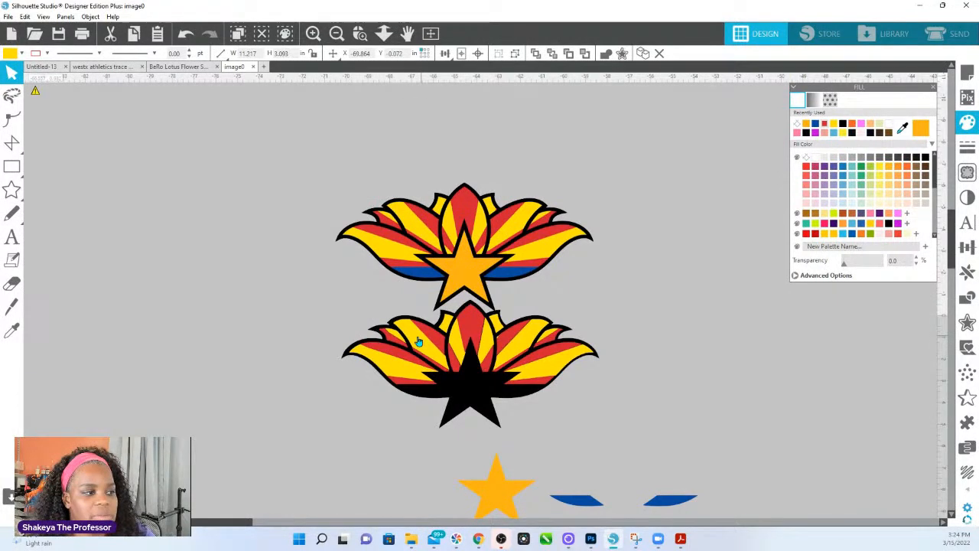
drag(500, 485, 472, 391)
drag(646, 501, 510, 400)
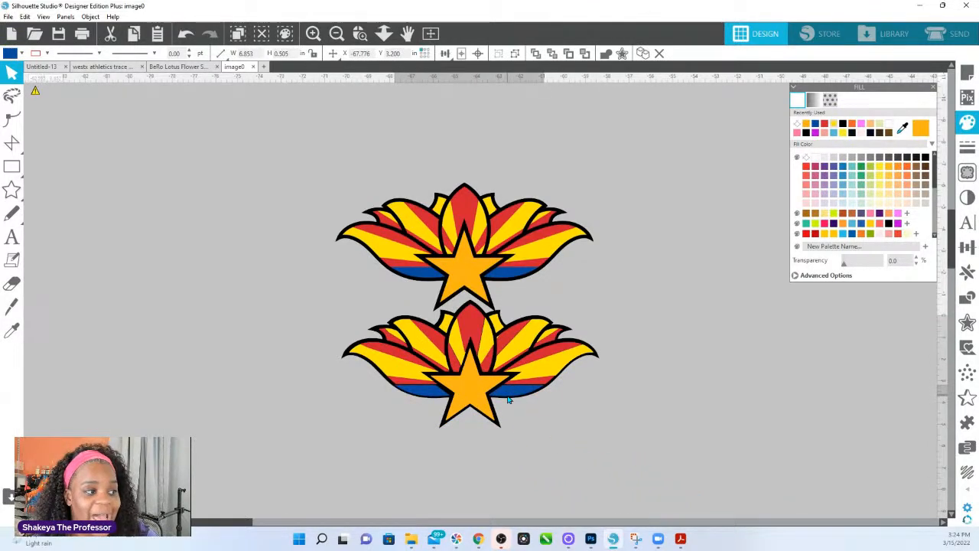
Step: Nudge the yellow, red and blue layers so their edges line up with the black outline
key(Escape)
click(360, 33)
drag(361, 302, 631, 438)
scroll(642, 401, up, 3)
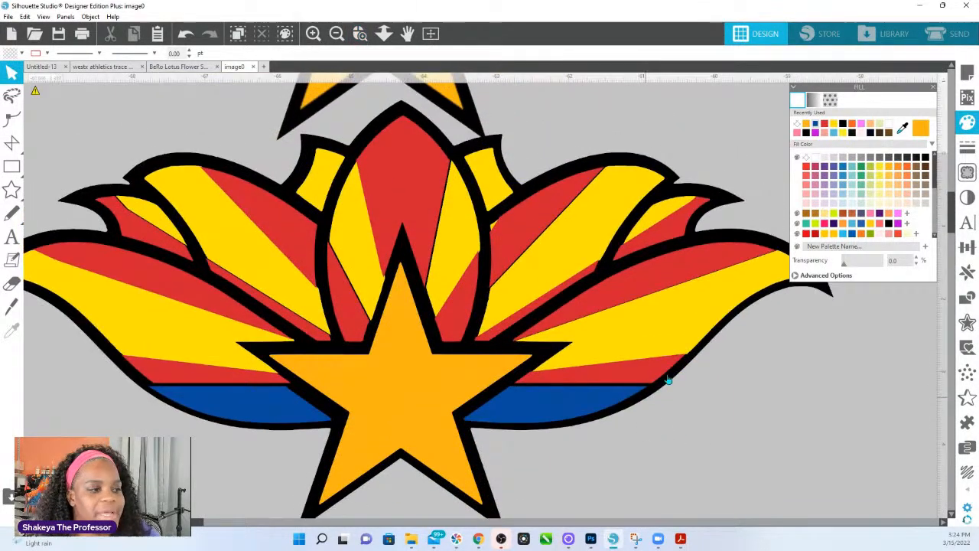
click(664, 337)
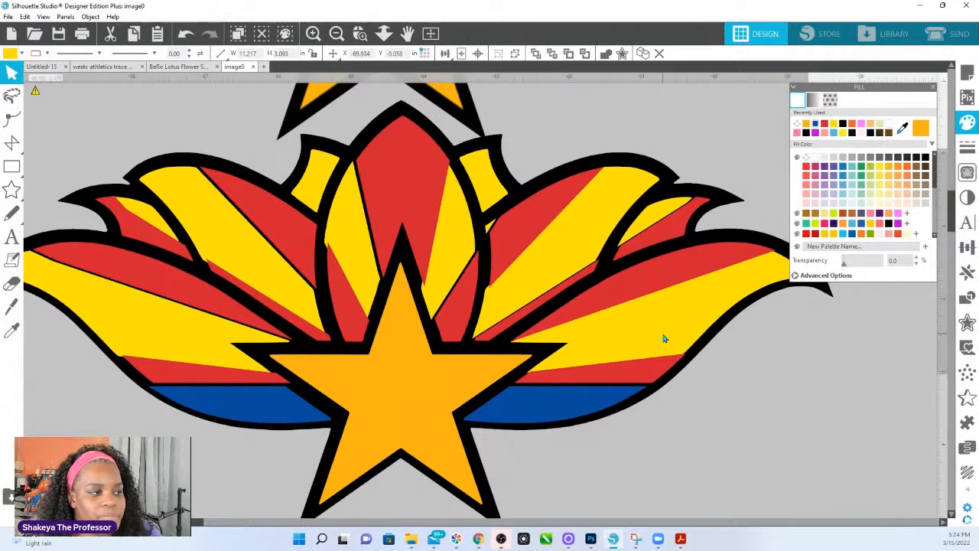
click(654, 270)
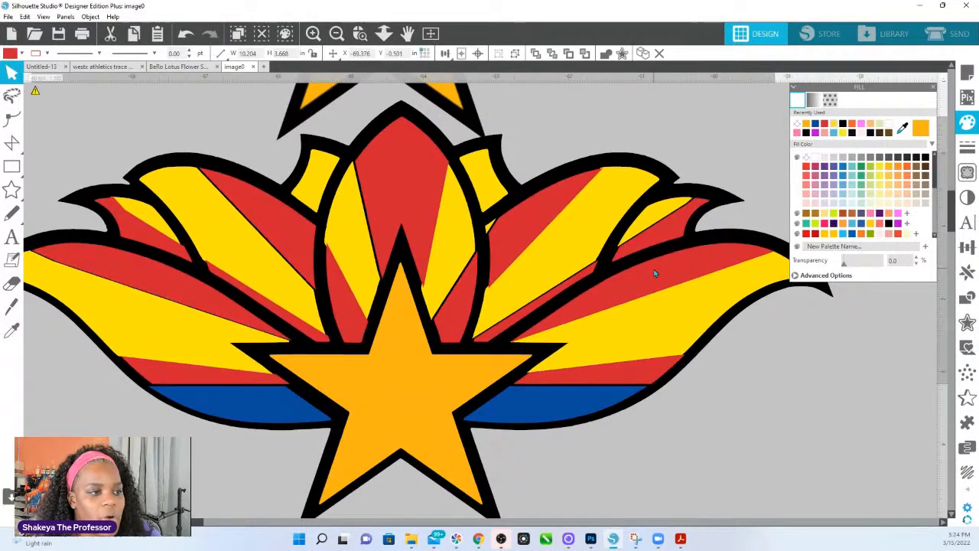
drag(653, 270, 652, 269)
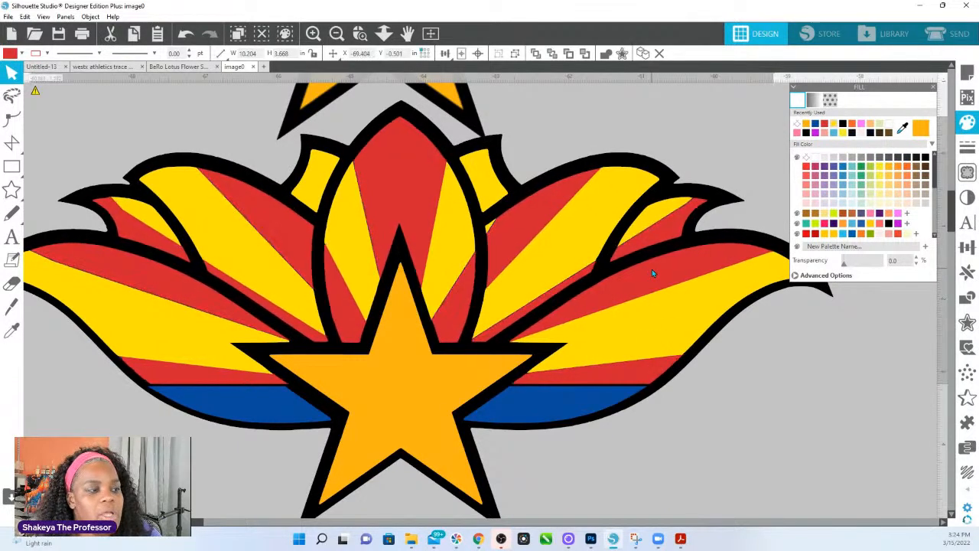
click(602, 390)
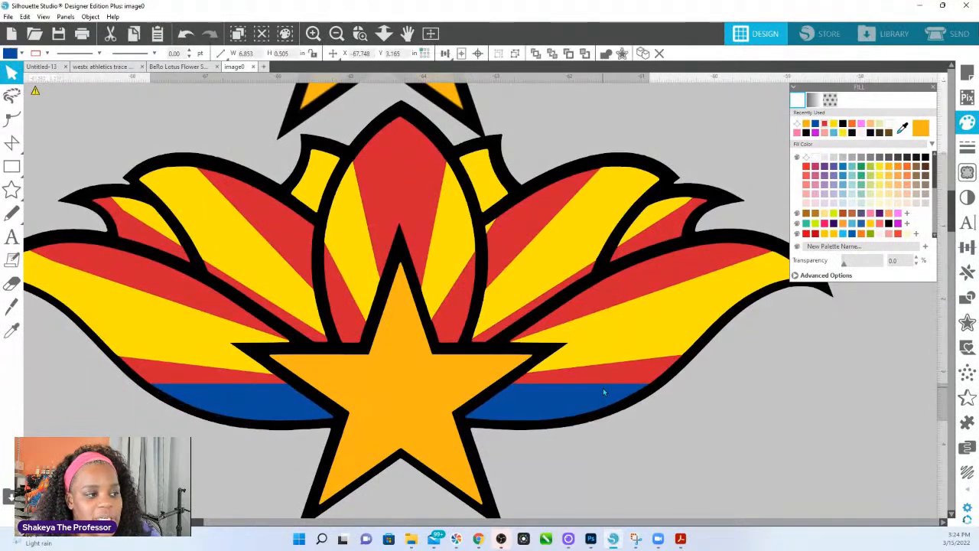
Step: Compare the reassembled layered lotus with the original artwork above it
key(Escape)
click(384, 34)
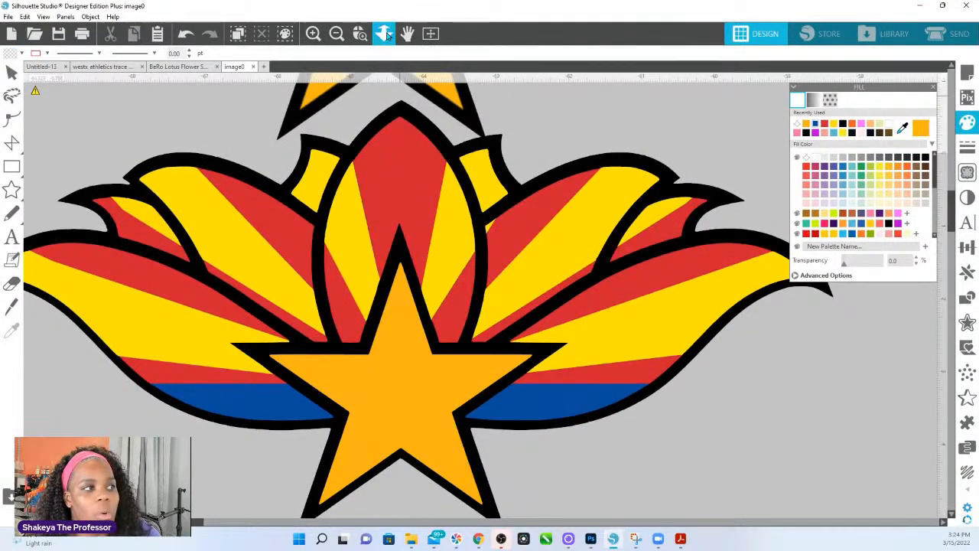
drag(476, 367, 465, 264)
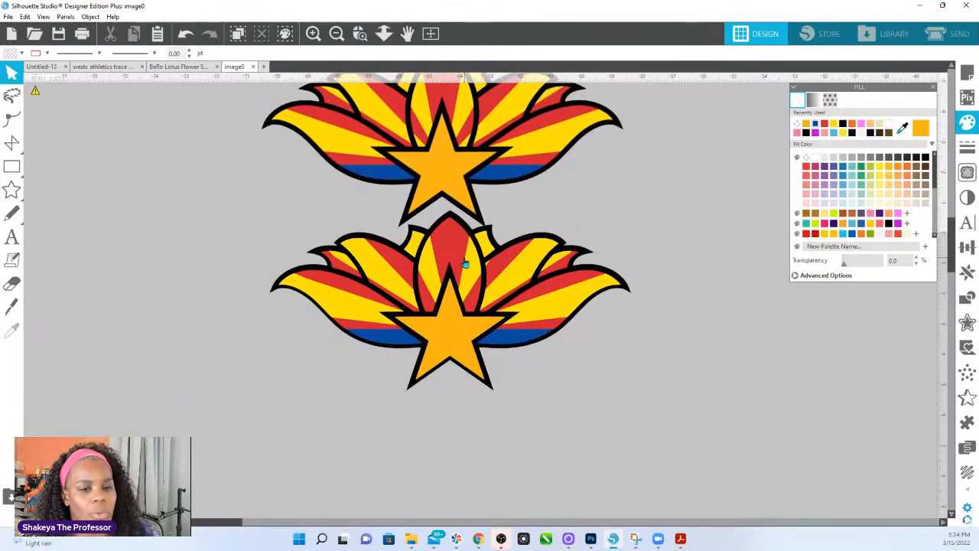
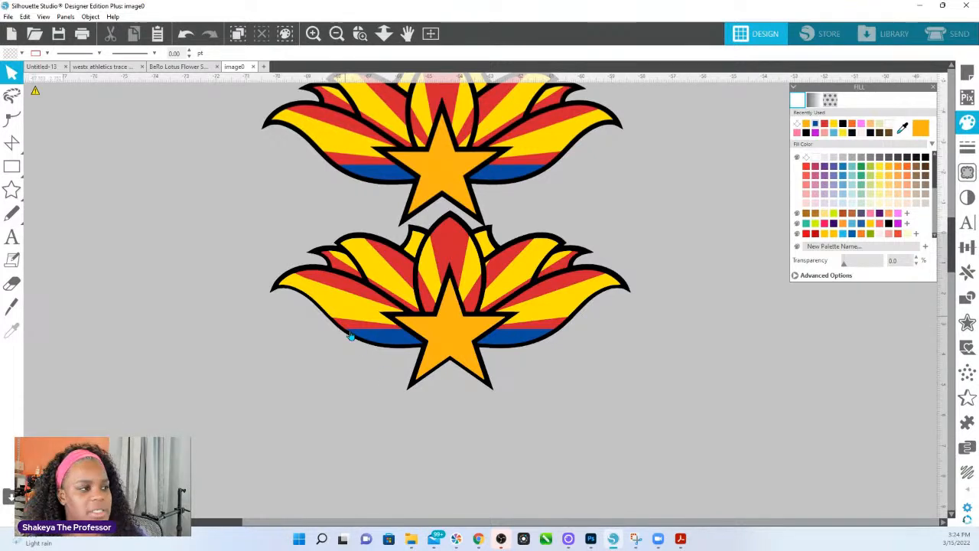
scroll(340, 319, up, 1)
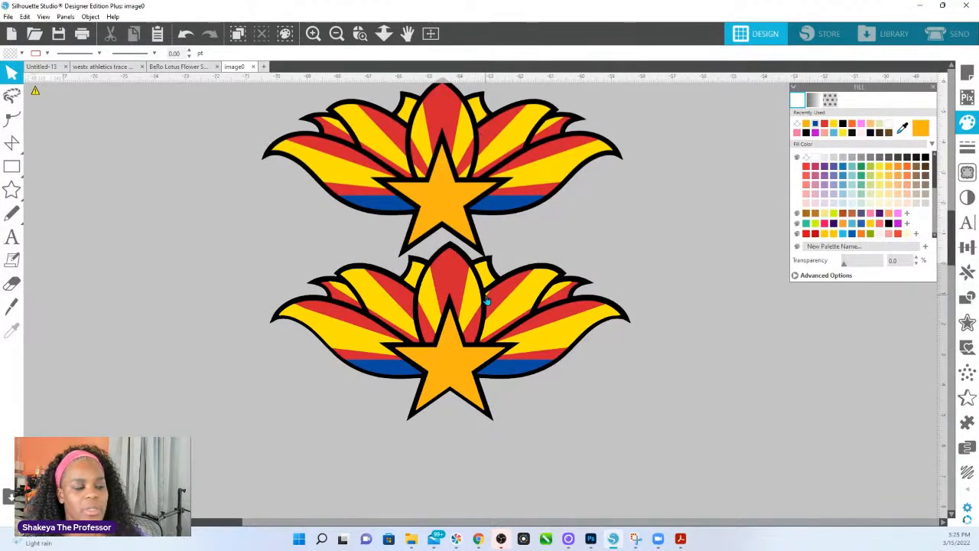
click(413, 298)
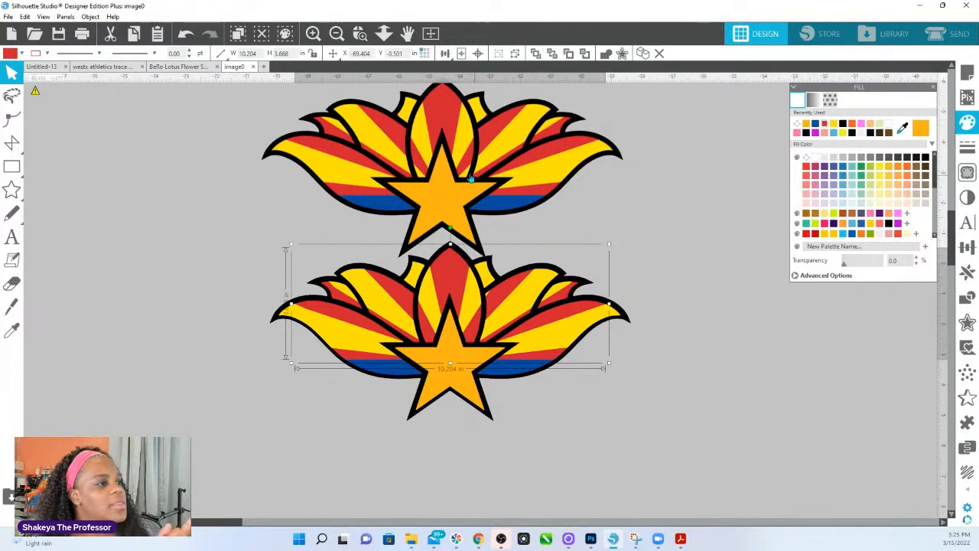
click(703, 227)
Step: Undo the layer nudges and the restacking of the color layers on the black silhouette
scroll(493, 317, up, 4)
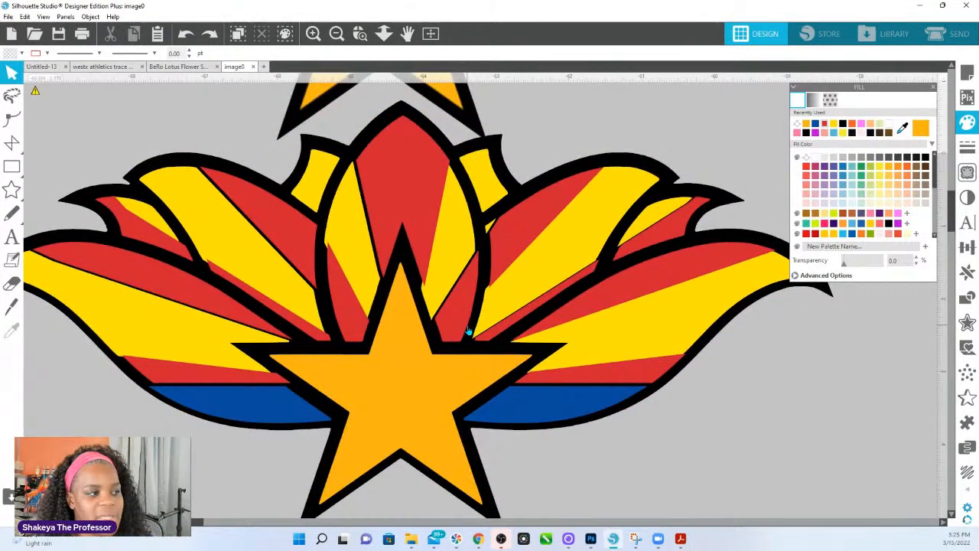
key(ctrl+z)
key(ctrl+z)
key(ctrl+z)
key(ctrl+z)
key(ctrl+z)
key(ctrl+z)
key(ctrl+z)
key(ctrl+z)
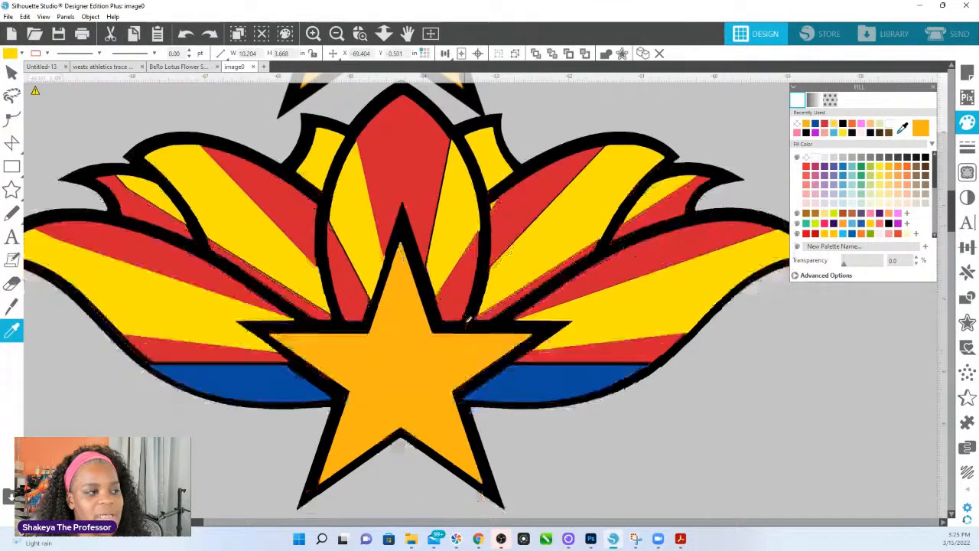
key(ctrl+z)
key(ctrl+z)
key(ctrl+z)
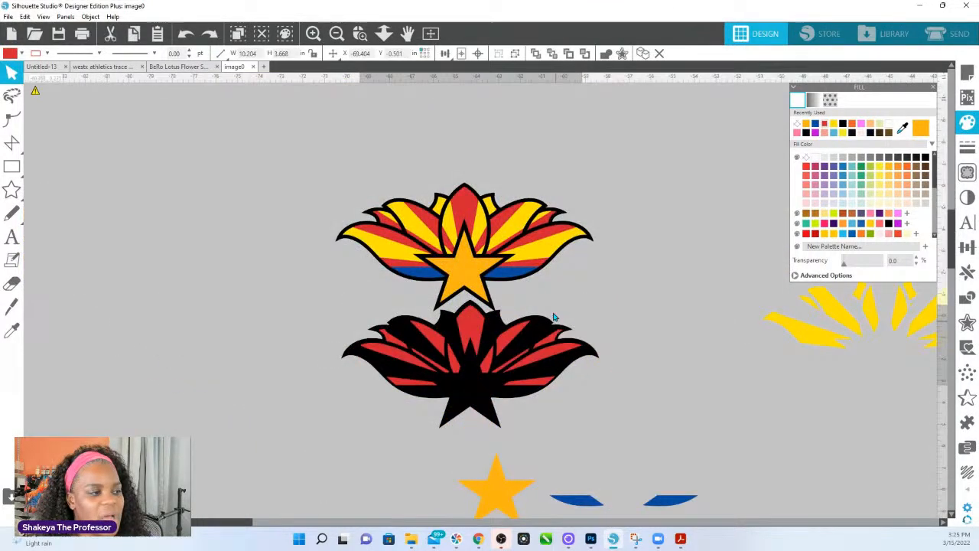
key(ctrl+z)
key(ctrl+z)
key(ctrl+z)
key(ctrl+z)
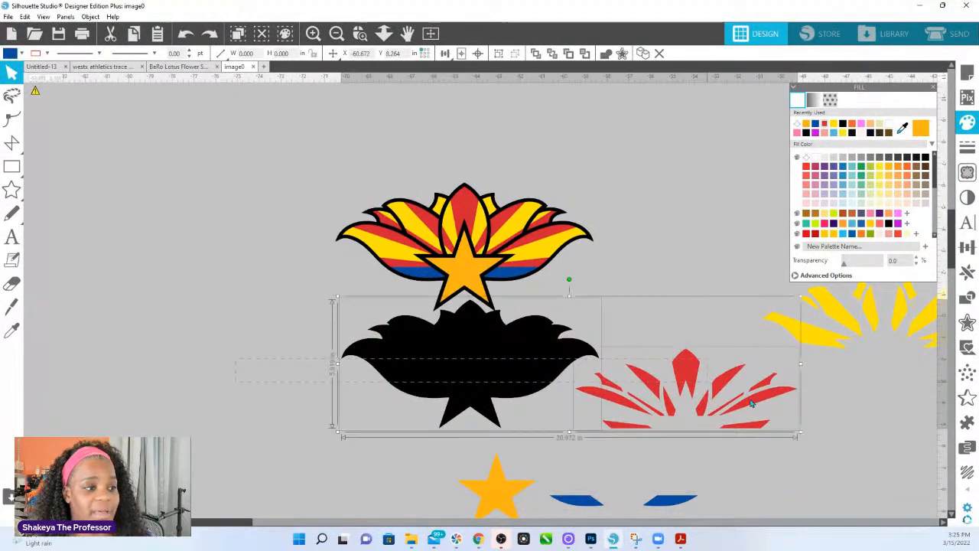
key(ctrl+z)
key(ctrl+z)
key(ctrl+z)
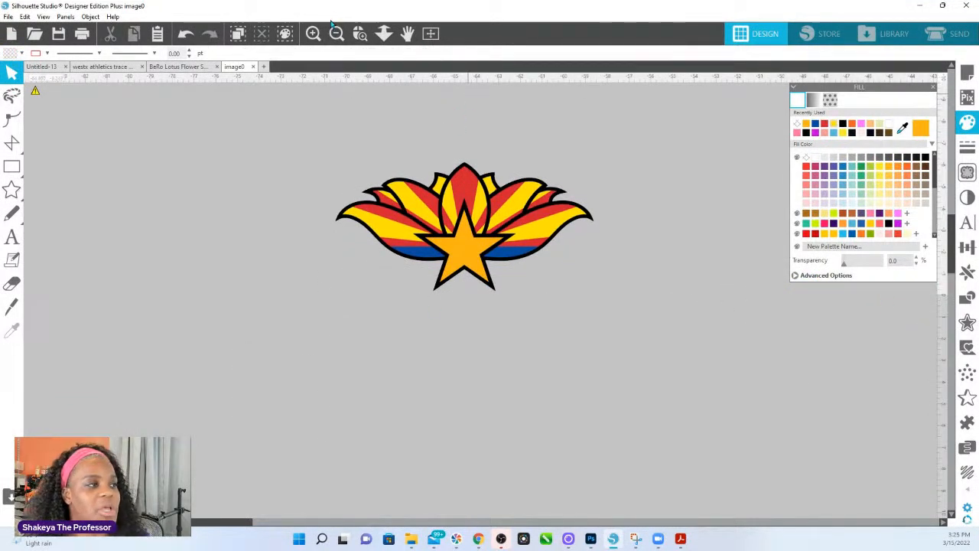
Step: Trace the whole lotus and star artwork with the threshold at 10%, extending the trace area below the star's tips
click(359, 33)
click(616, 304)
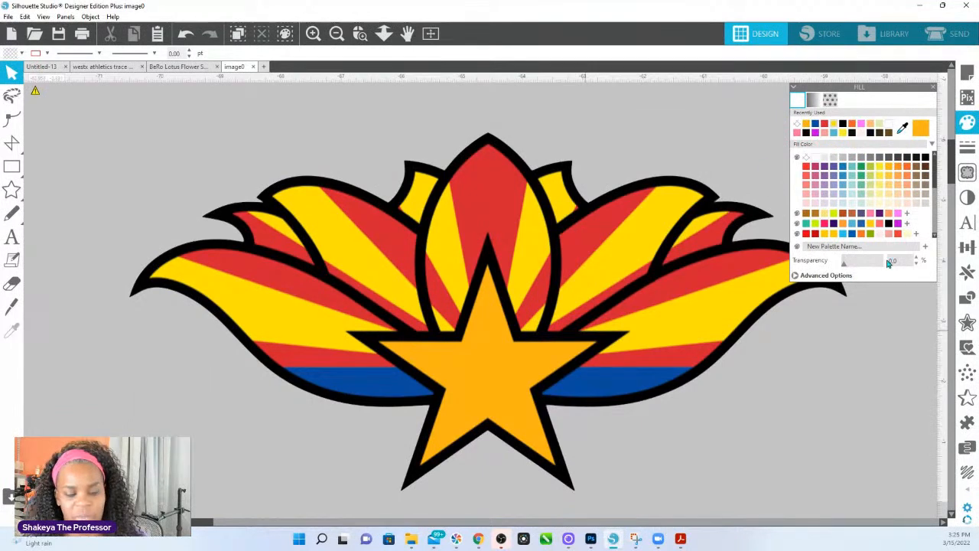
click(383, 34)
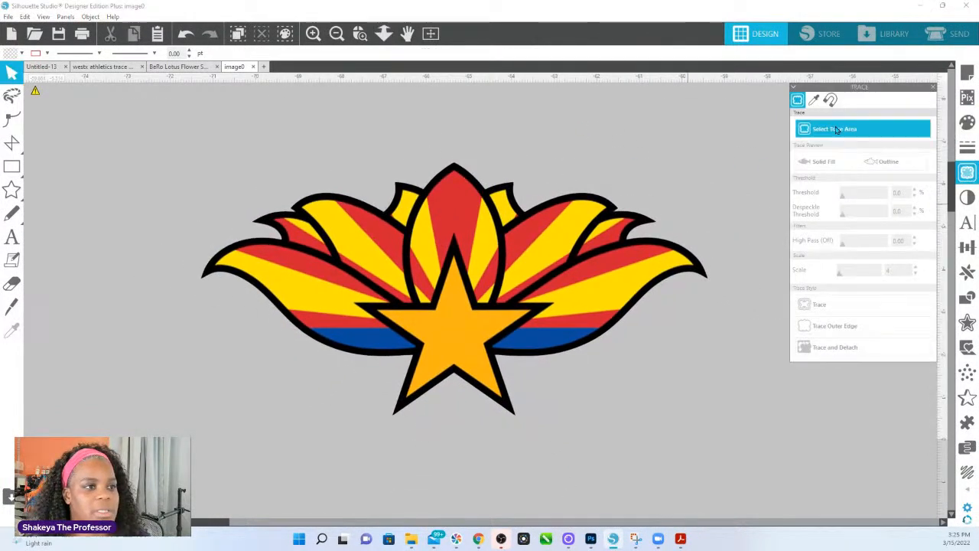
drag(187, 114, 569, 274)
mouse_move(598, 306)
mouse_down()
mouse_move(713, 408)
mouse_move(765, 407)
mouse_up()
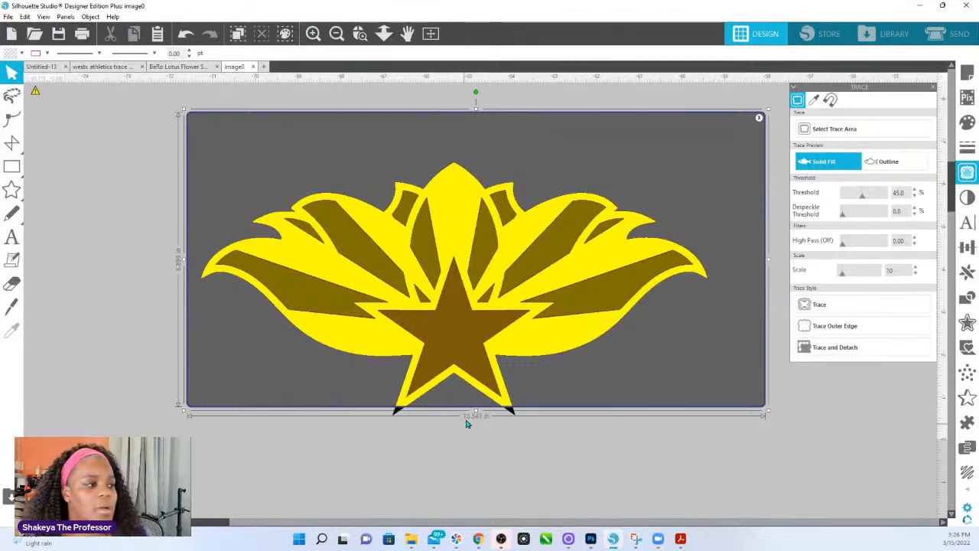
drag(475, 412, 476, 435)
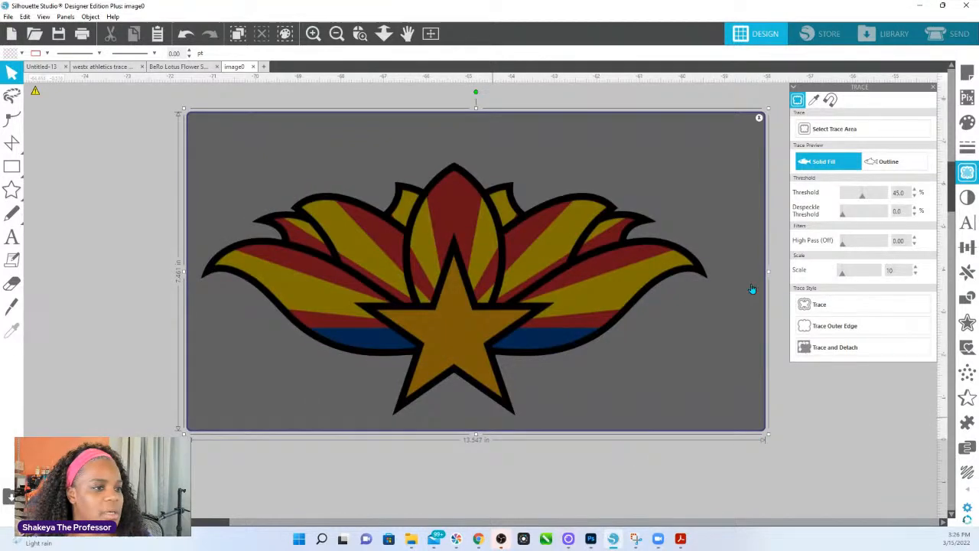
mouse_move(861, 200)
mouse_down()
mouse_move(838, 201)
mouse_move(847, 202)
mouse_up()
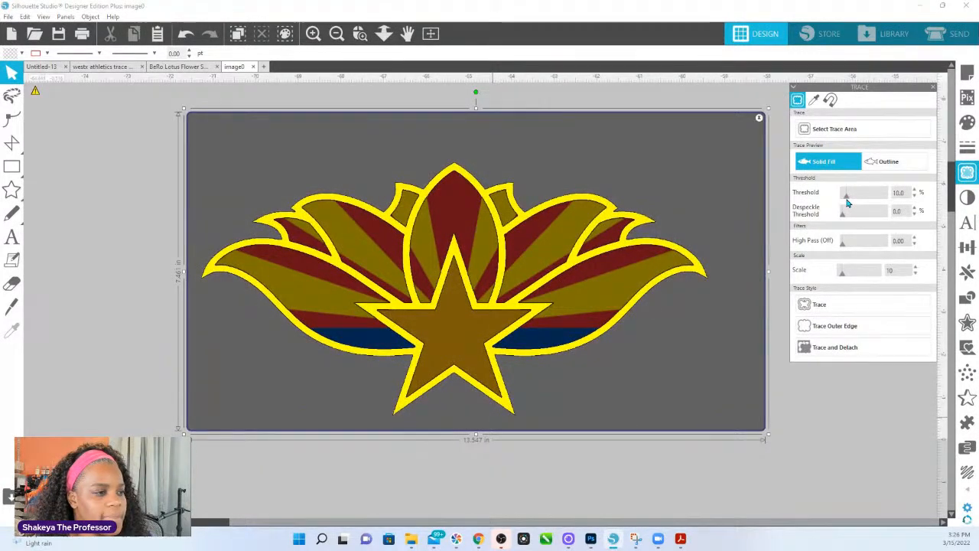
click(815, 304)
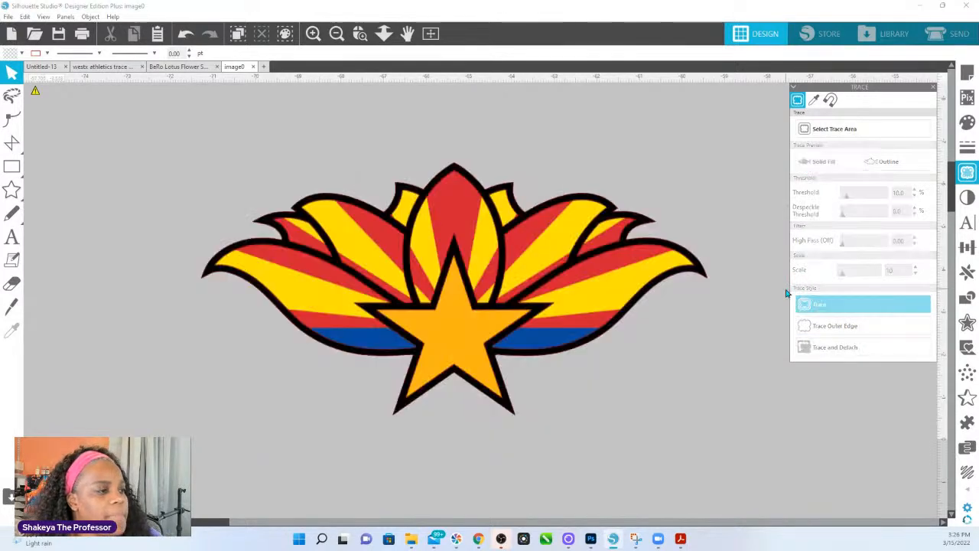
Step: Fill the new lotus trace with pink and release its compound path
click(679, 277)
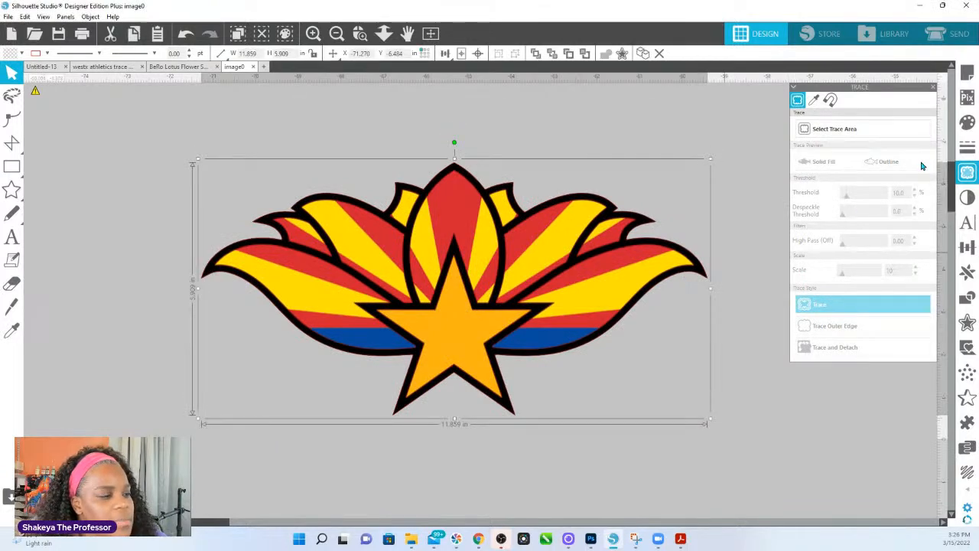
click(966, 125)
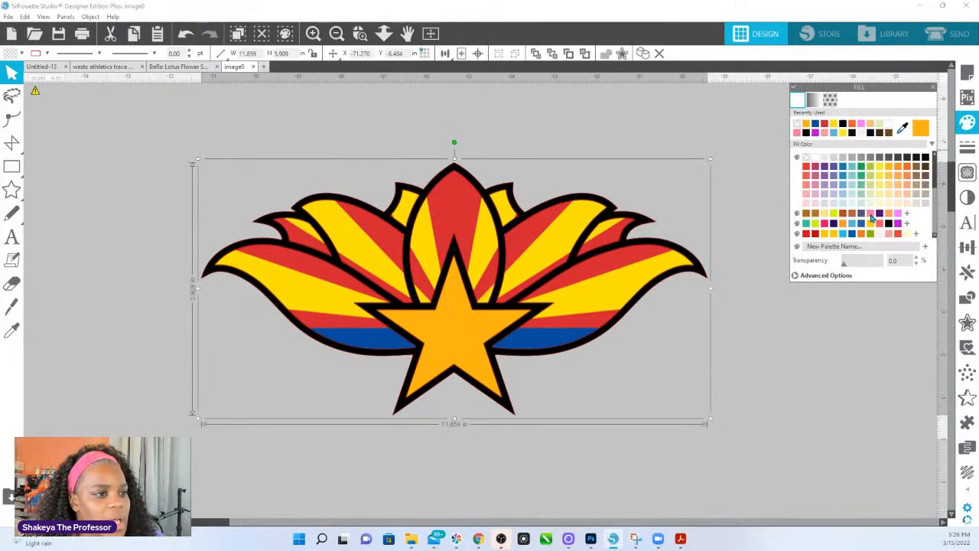
click(870, 215)
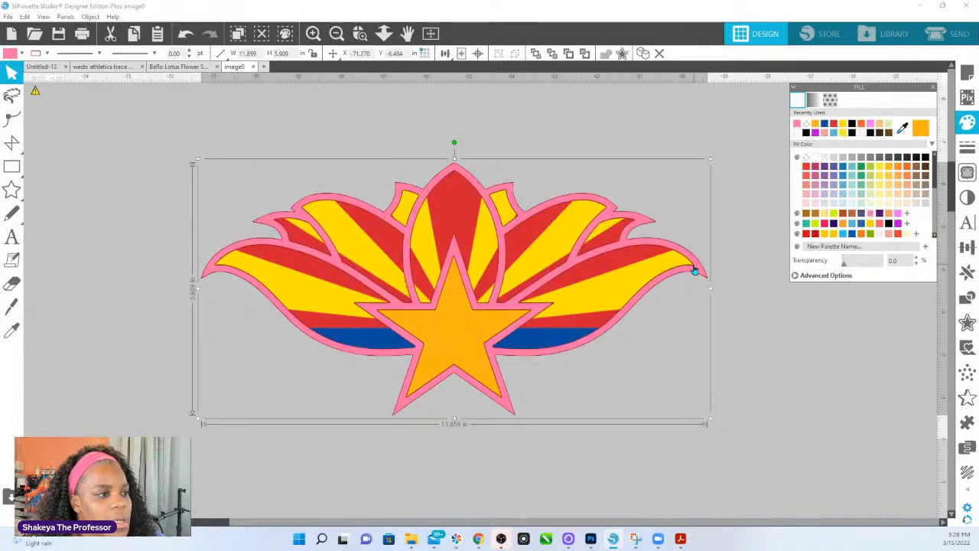
right_click(694, 268)
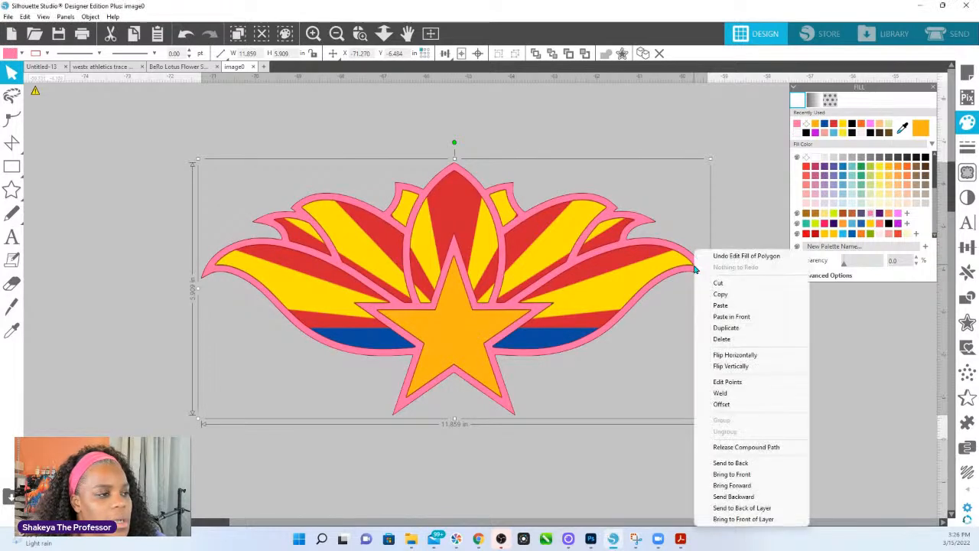
click(736, 446)
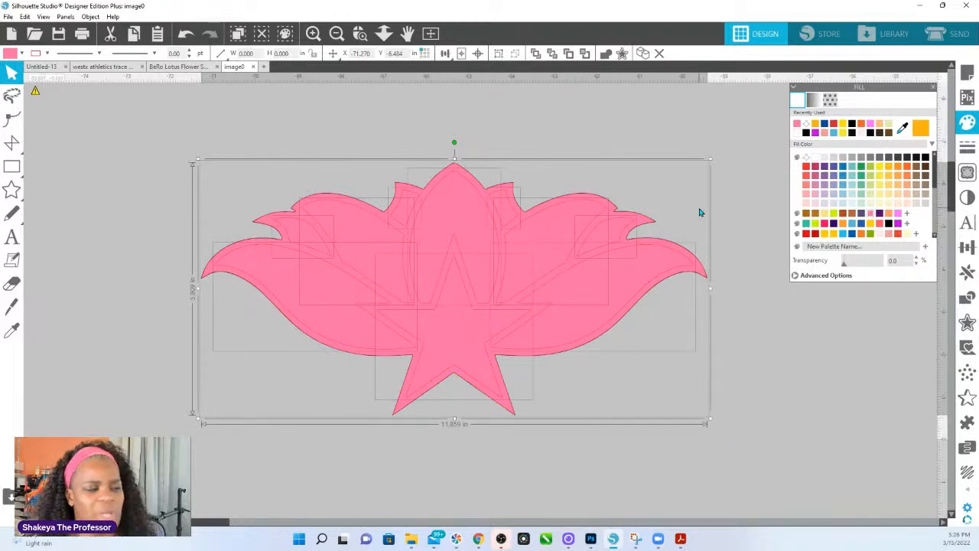
click(967, 297)
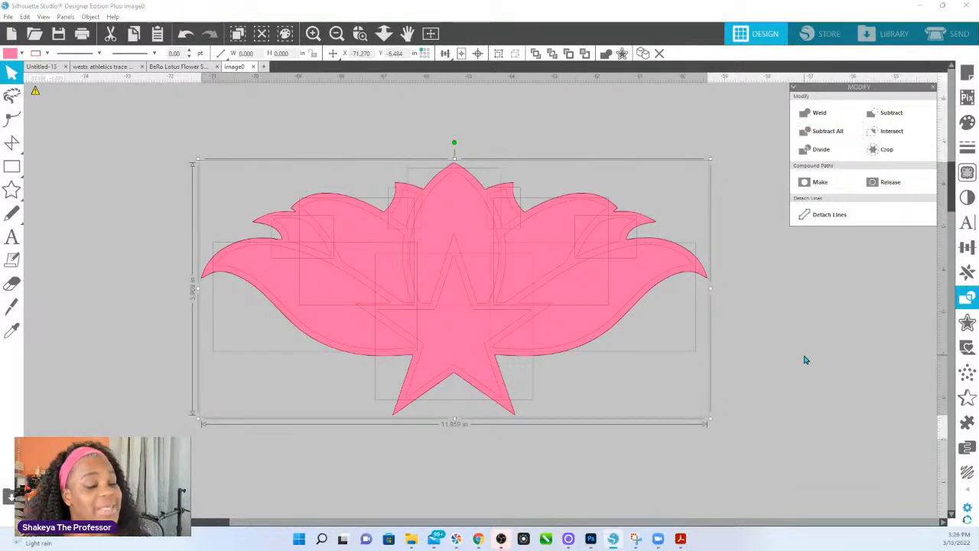
click(687, 371)
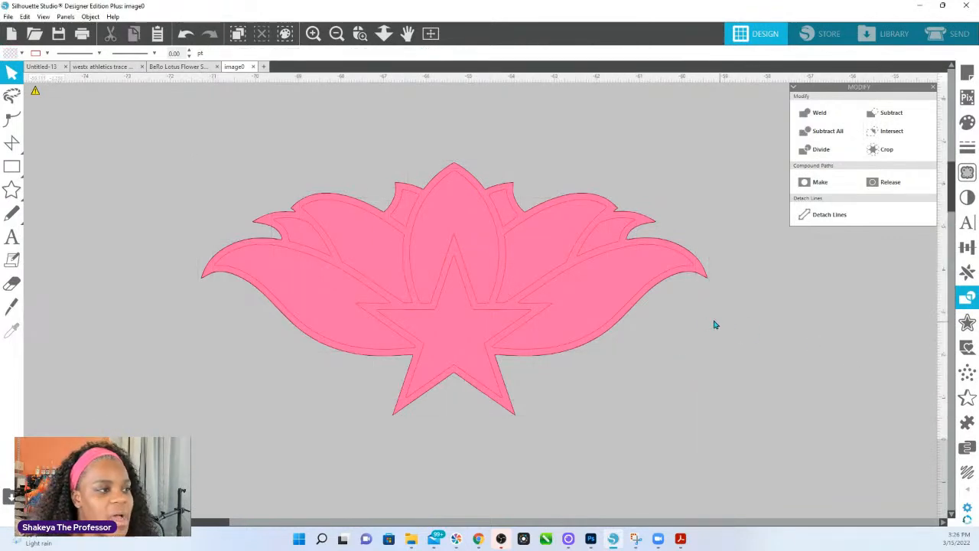
Step: Group the inner shapes of the large petals, outer petals and center petal, leaving out the star and outline
click(612, 303)
shift+click(609, 240)
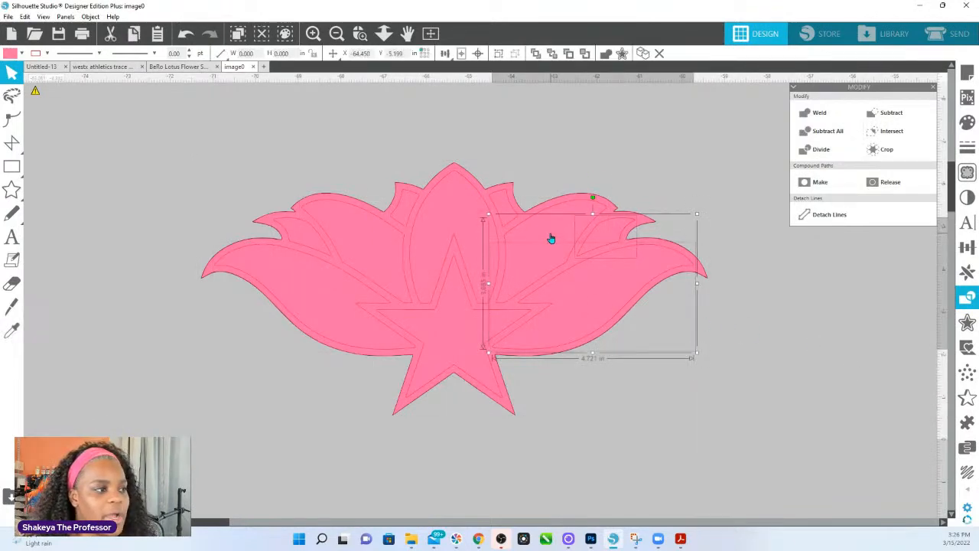
shift+click(550, 238)
shift+click(453, 214)
shift+click(372, 243)
shift+click(304, 272)
shift+click(303, 280)
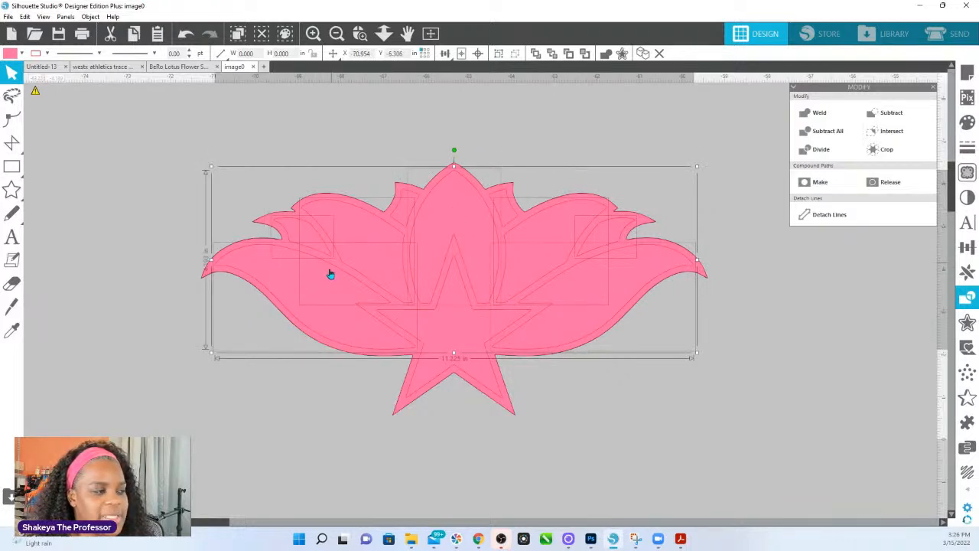
right_click(325, 287)
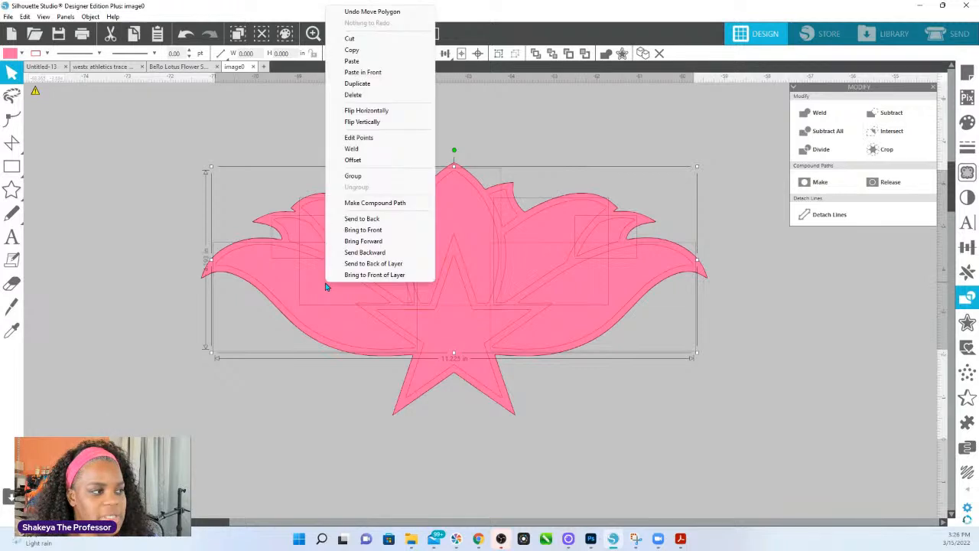
click(360, 176)
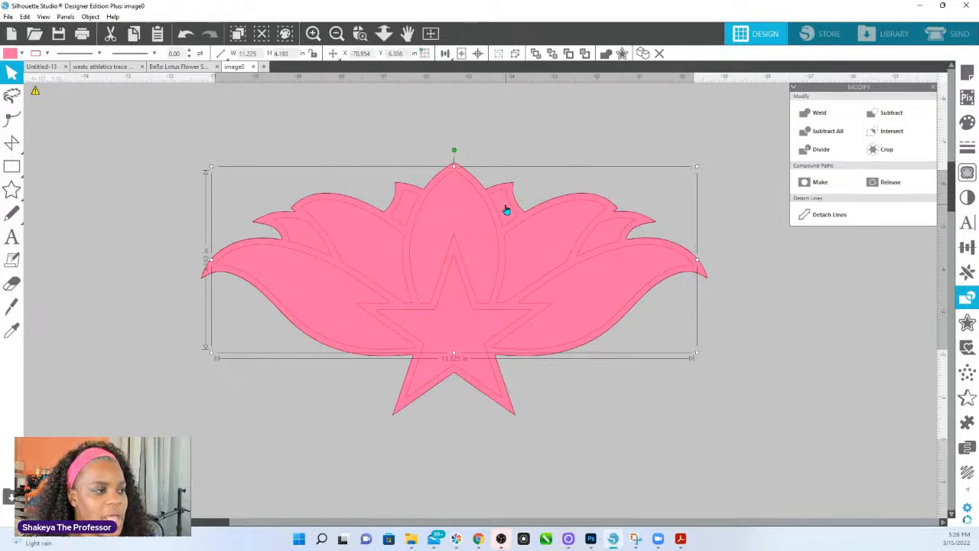
Step: Group the two small petal shapes flanking the center petal
click(505, 209)
shift+click(406, 211)
right_click(406, 211)
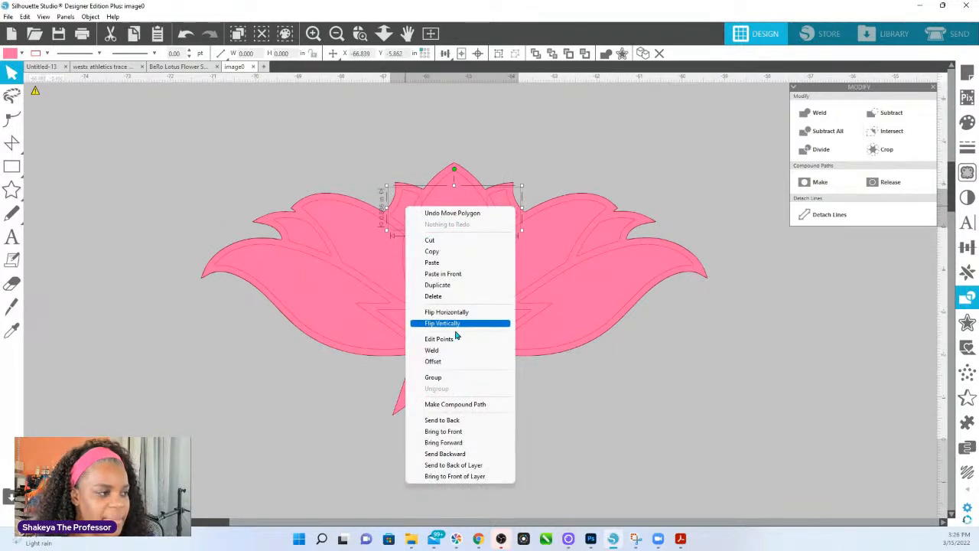
click(448, 376)
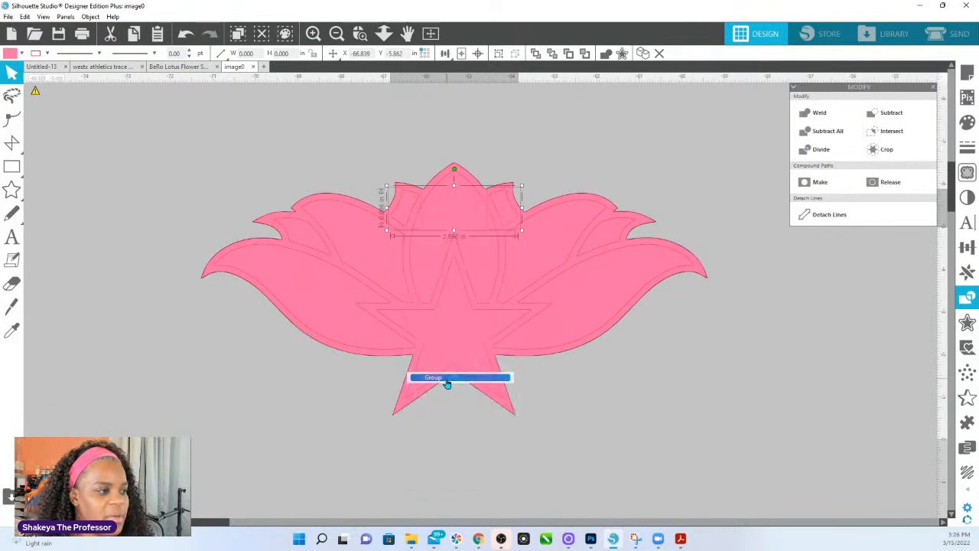
Step: Set the main petal group's fill transparency to 61%
click(389, 40)
click(484, 291)
click(555, 311)
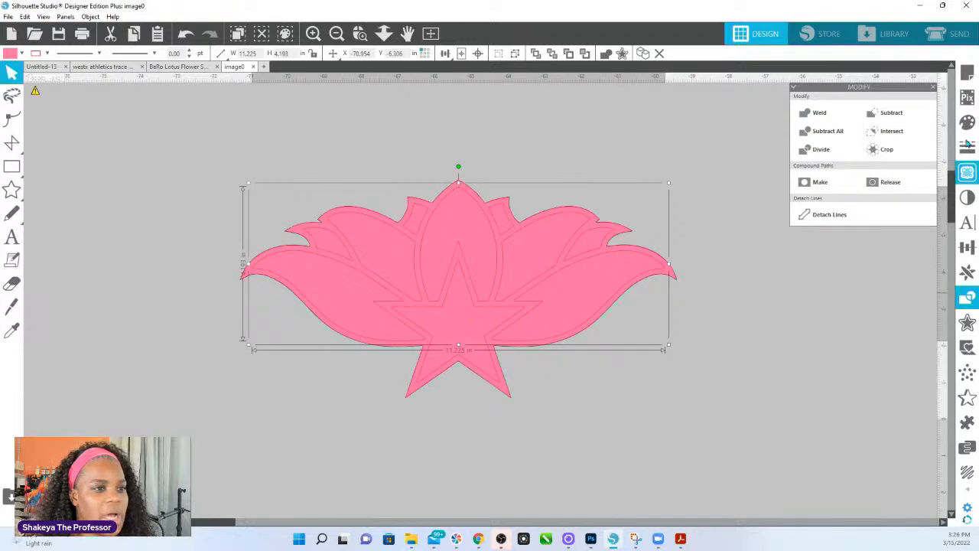
click(968, 124)
drag(845, 265, 870, 262)
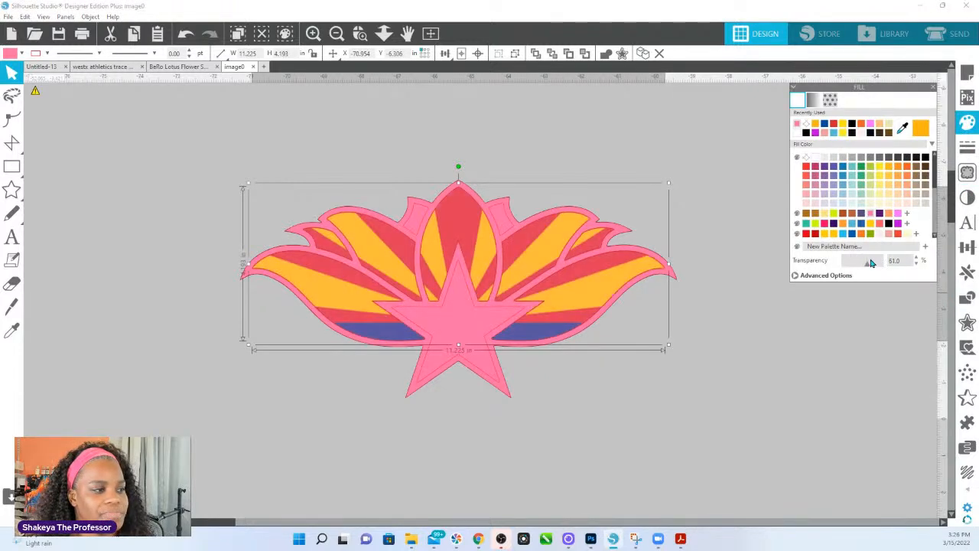
click(690, 393)
Step: Draw a closed polygon, about 6.6 by 1.9 in, along the edges of the lower left petal's yellow ray
mouse_move(9, 147)
click(58, 143)
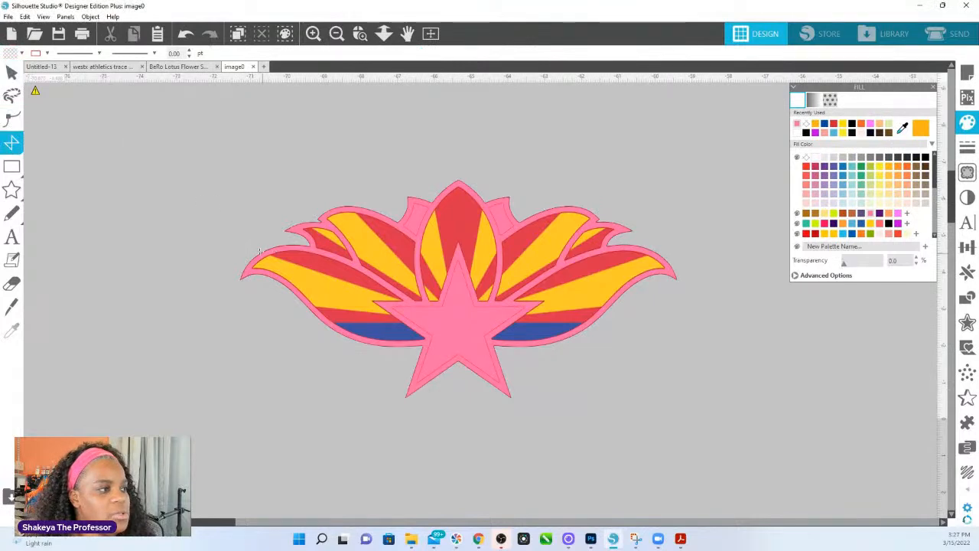
click(254, 249)
click(282, 260)
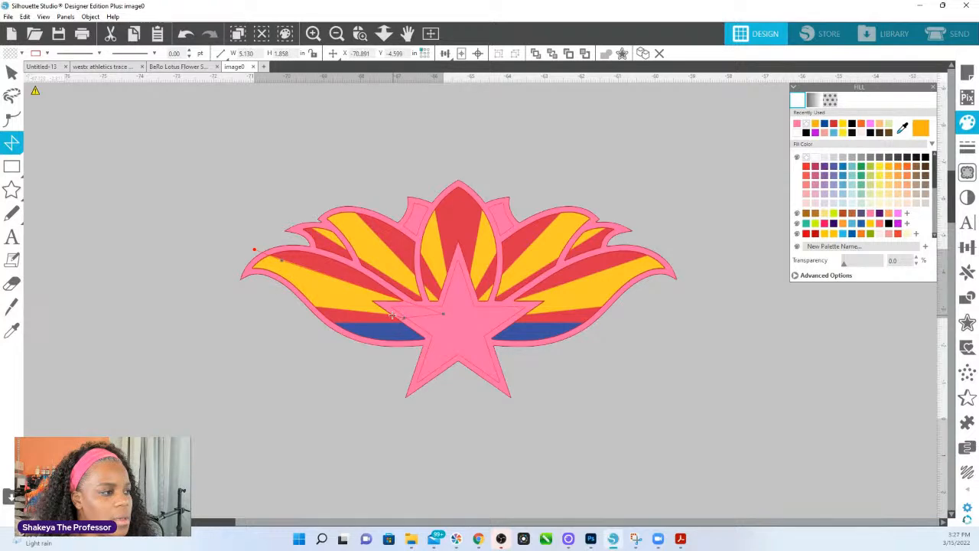
click(280, 306)
click(200, 310)
click(254, 250)
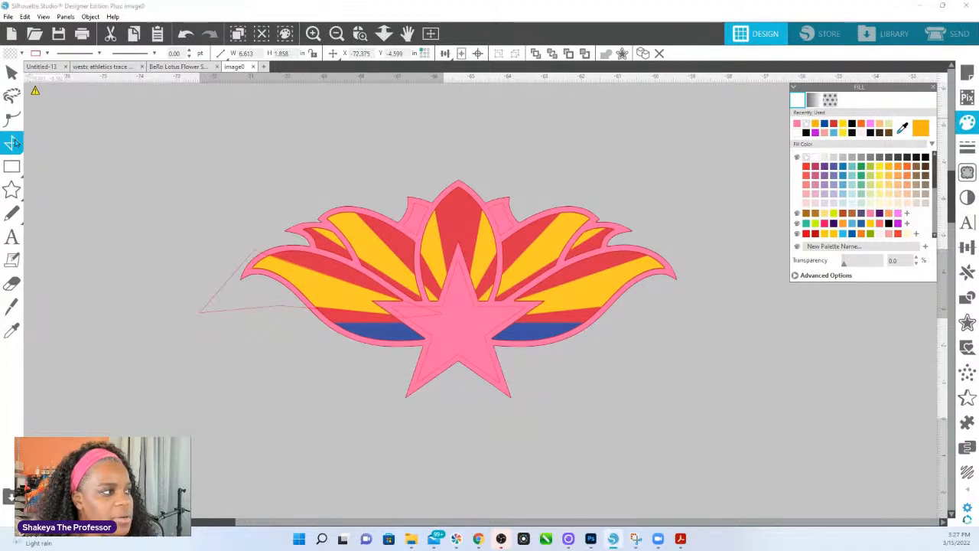
Step: Draw a closed polygon, about 3.9 by 3.4 in, around the yellow ray crossing the upper left petals
click(297, 215)
click(311, 229)
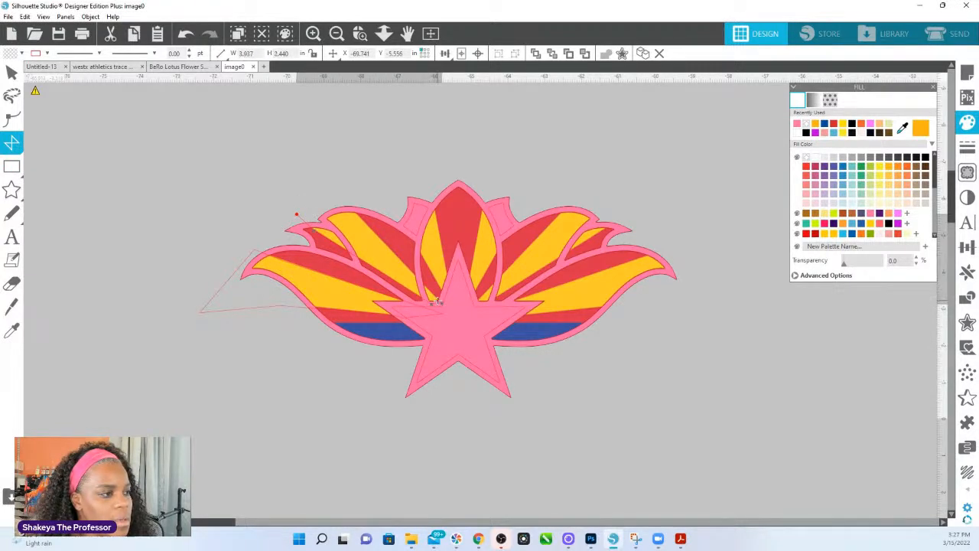
click(322, 178)
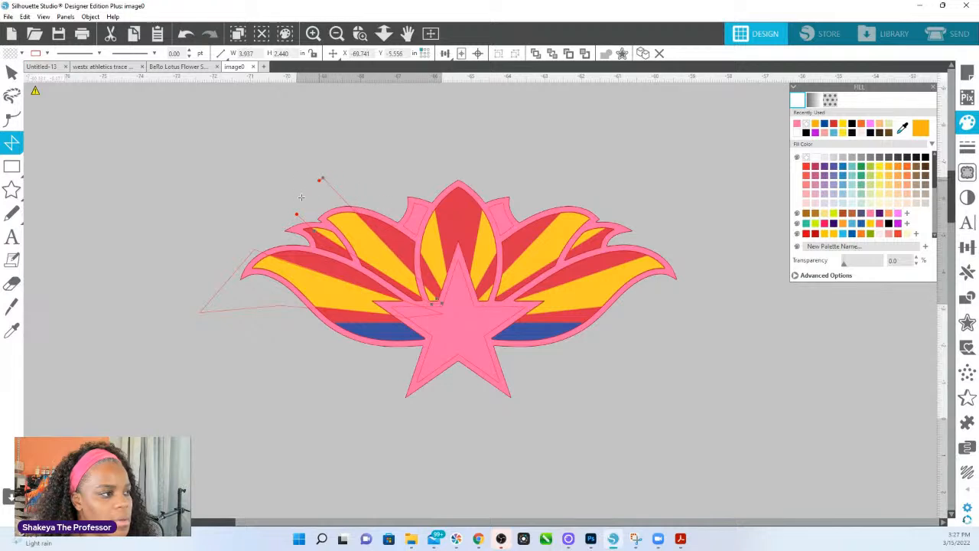
click(298, 215)
click(11, 166)
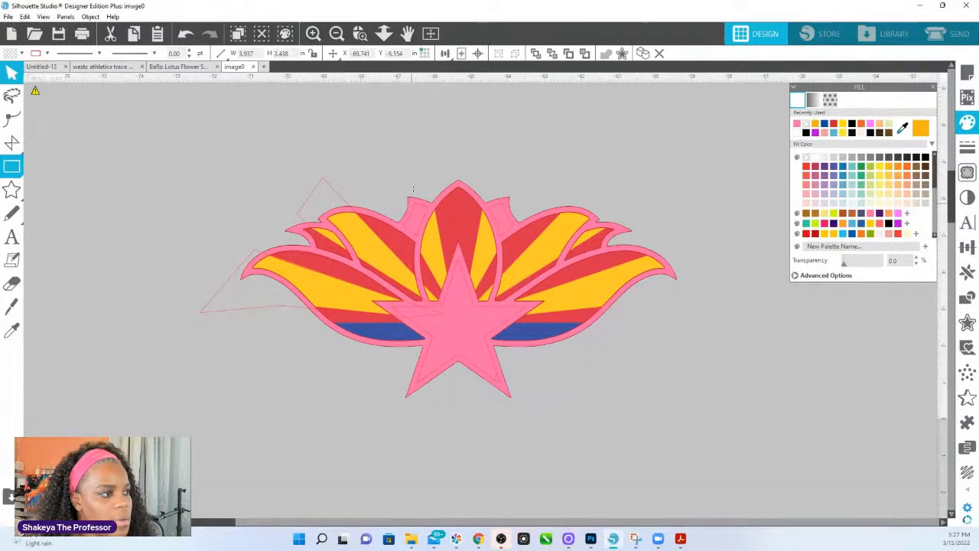
Step: Draw a closed polygon, about 1.8 by 4.0 in, around the yellow ray on the center petal's left side
click(381, 182)
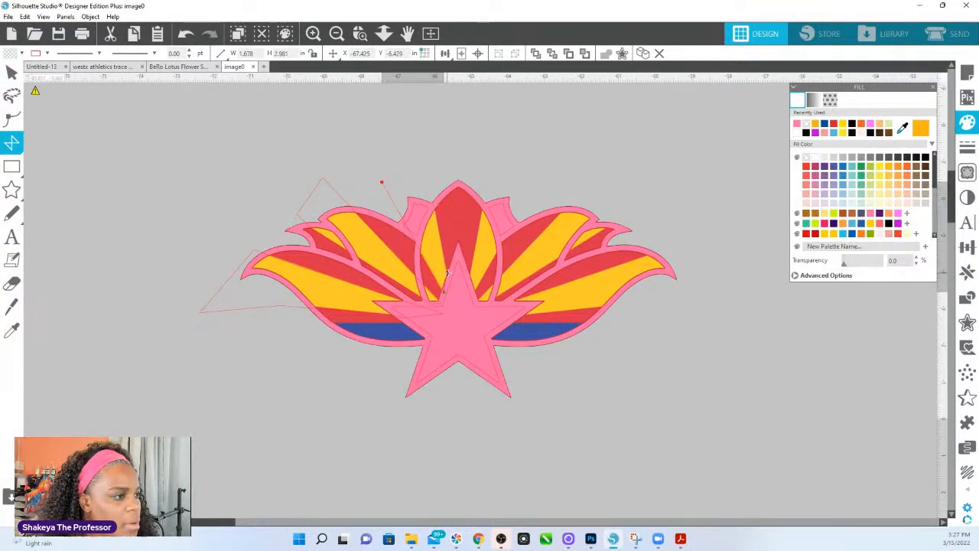
click(420, 145)
click(382, 182)
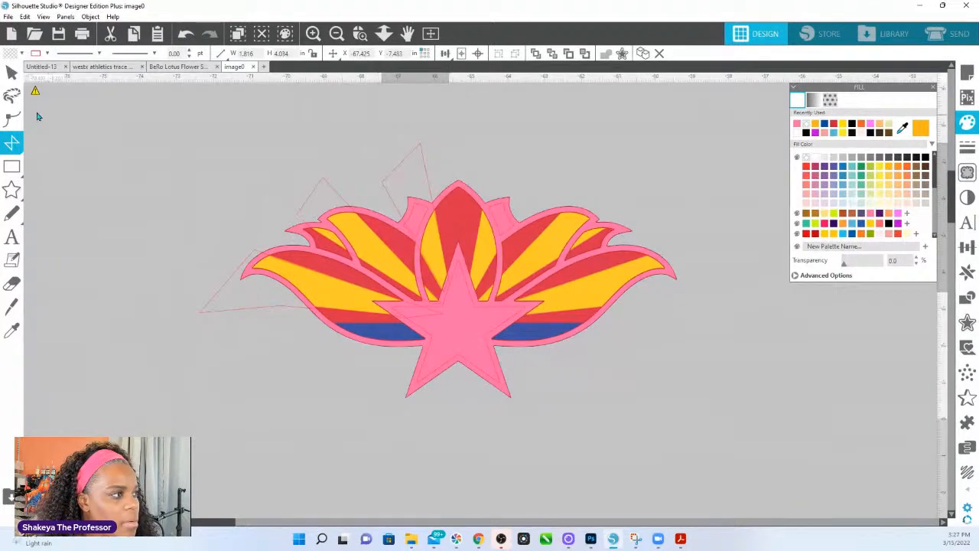
Step: Draw a closed polygon, about 2.1 by 4.6 in, around the yellow ray on the center petal's right side
click(465, 283)
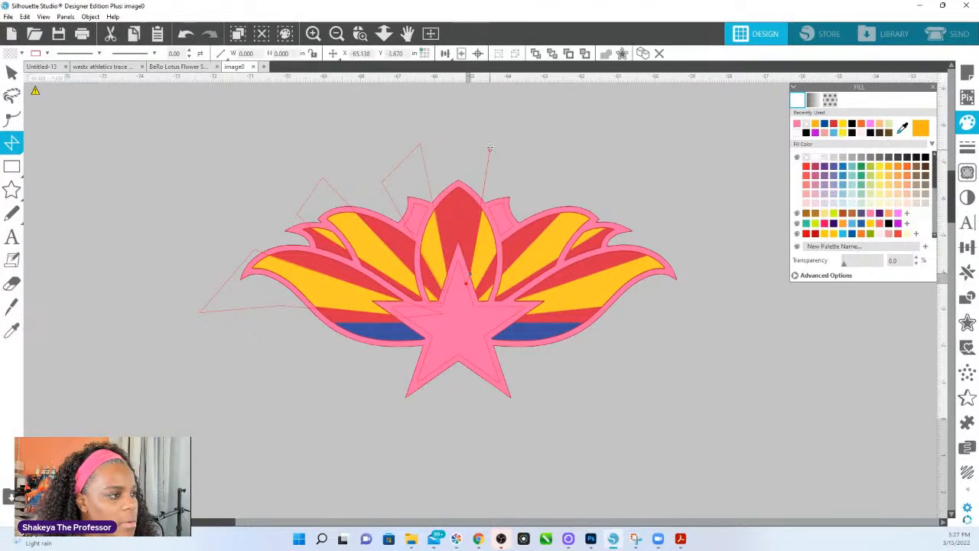
click(497, 132)
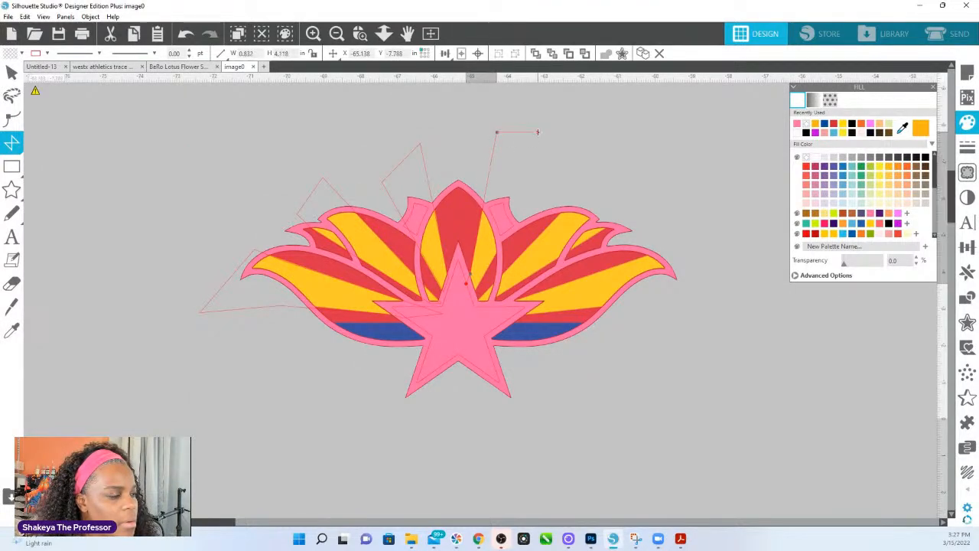
click(542, 141)
click(532, 204)
click(498, 253)
double_click(466, 284)
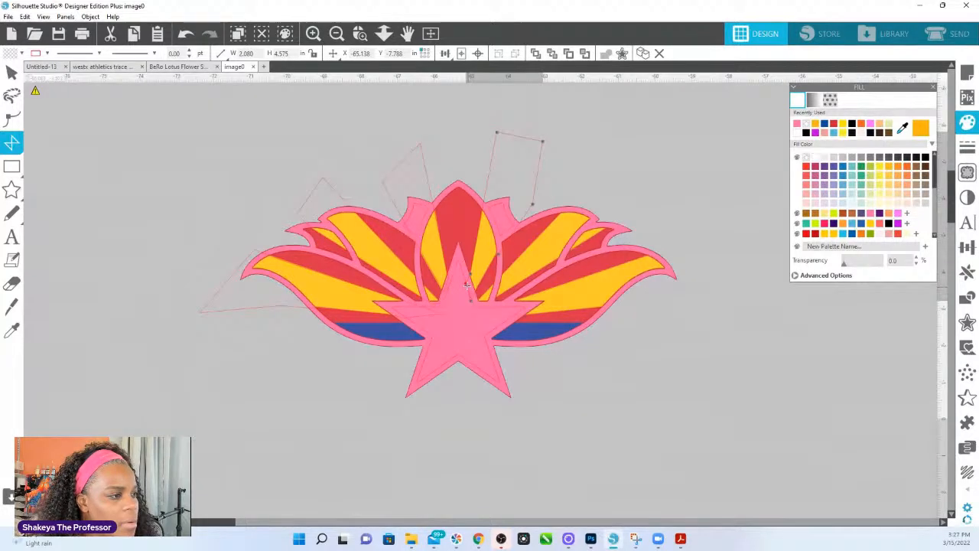
Step: Draw a closed polygon, about 4.6 by 4.0 in, around the yellow ray crossing the upper right petals
click(11, 143)
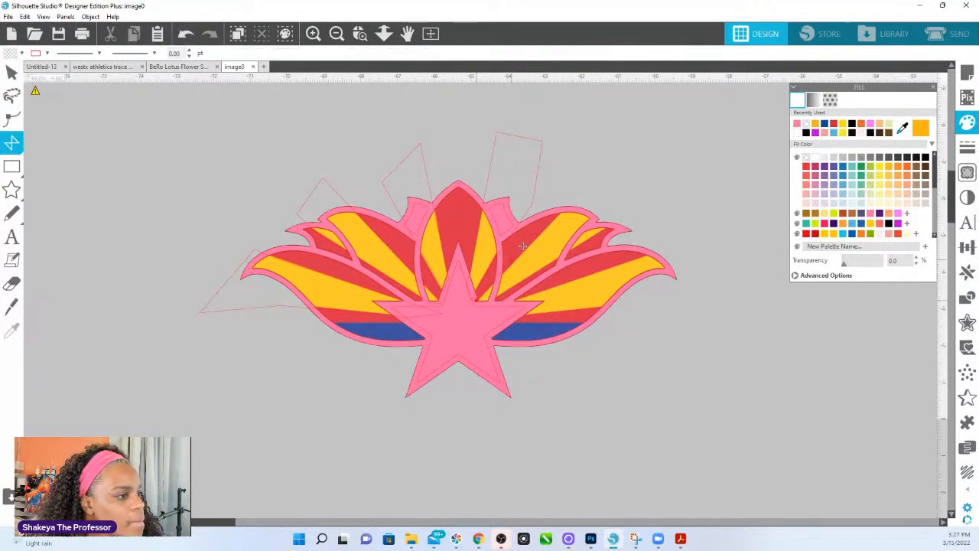
click(609, 162)
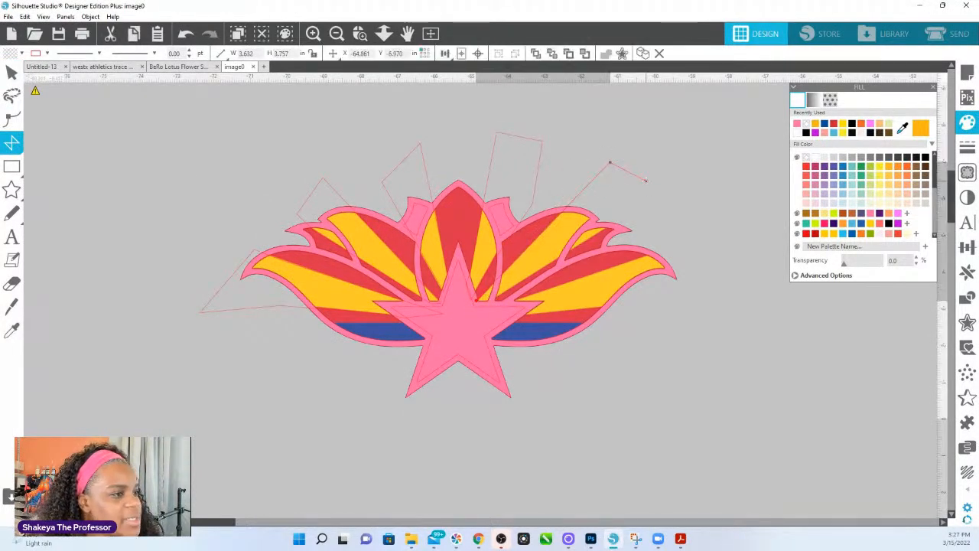
click(645, 179)
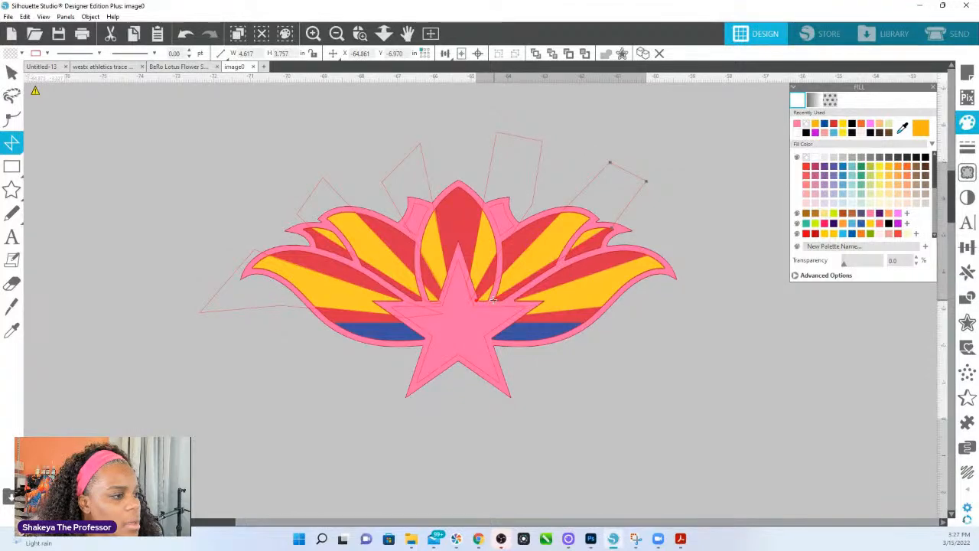
click(488, 308)
click(478, 301)
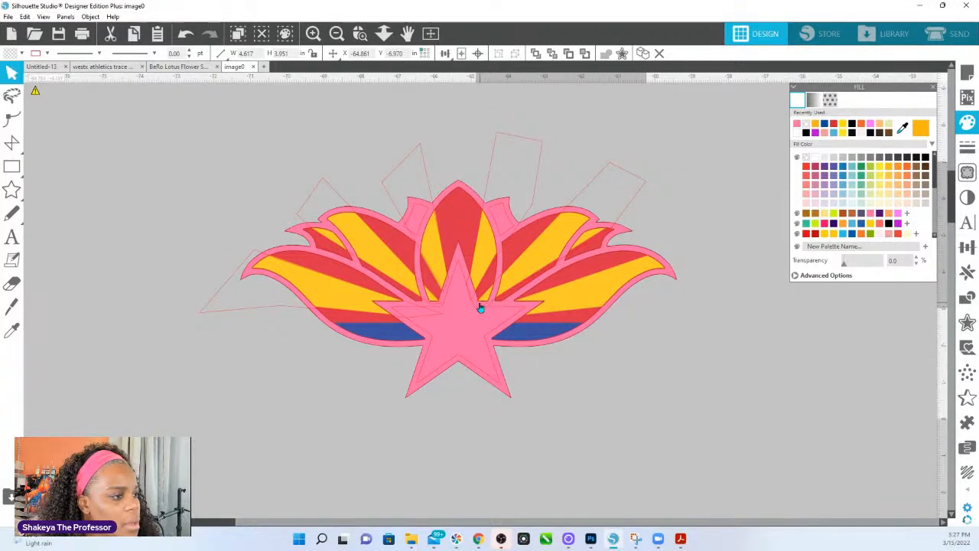
double_click(645, 184)
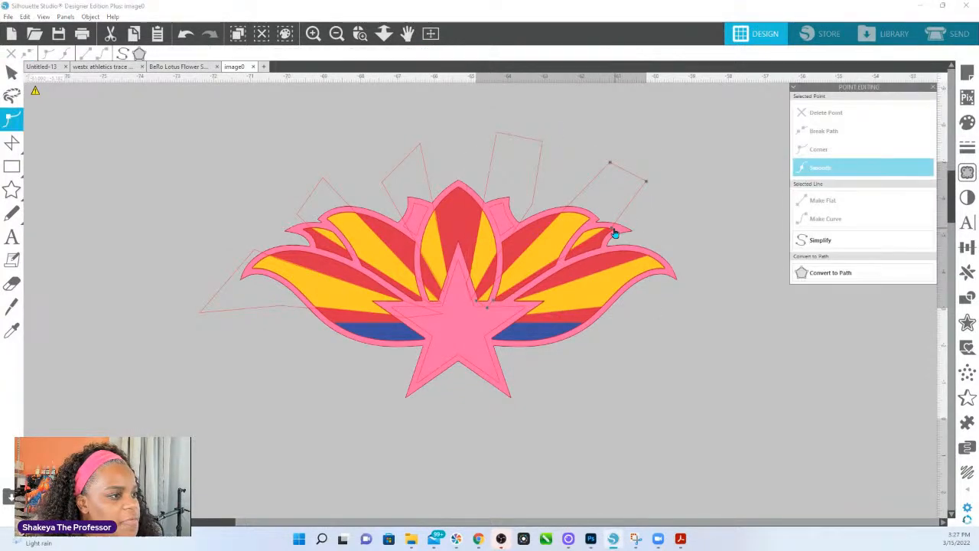
click(611, 226)
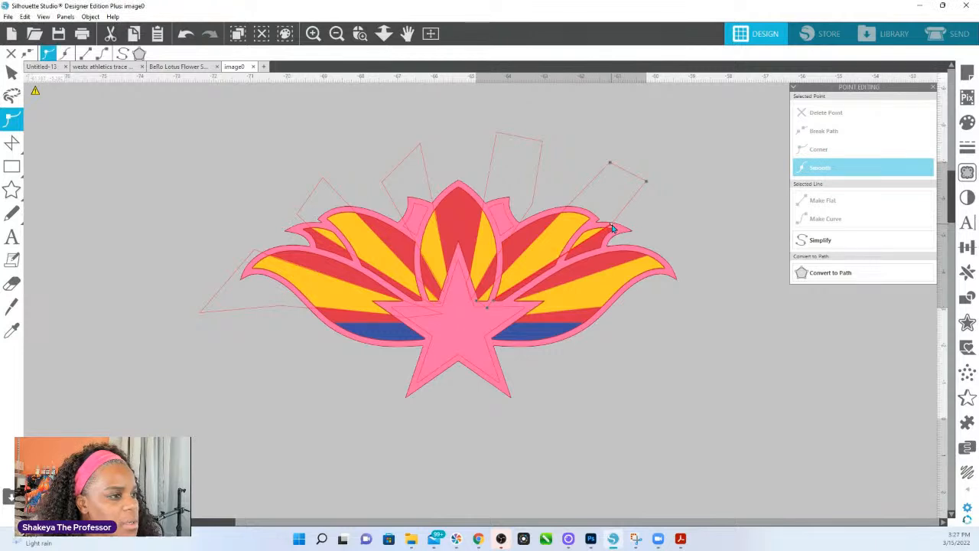
Step: Draw a closed polygon, about 6.3 by 2.6 in, along the edges of the lower right petal's yellow ray
click(12, 143)
click(515, 300)
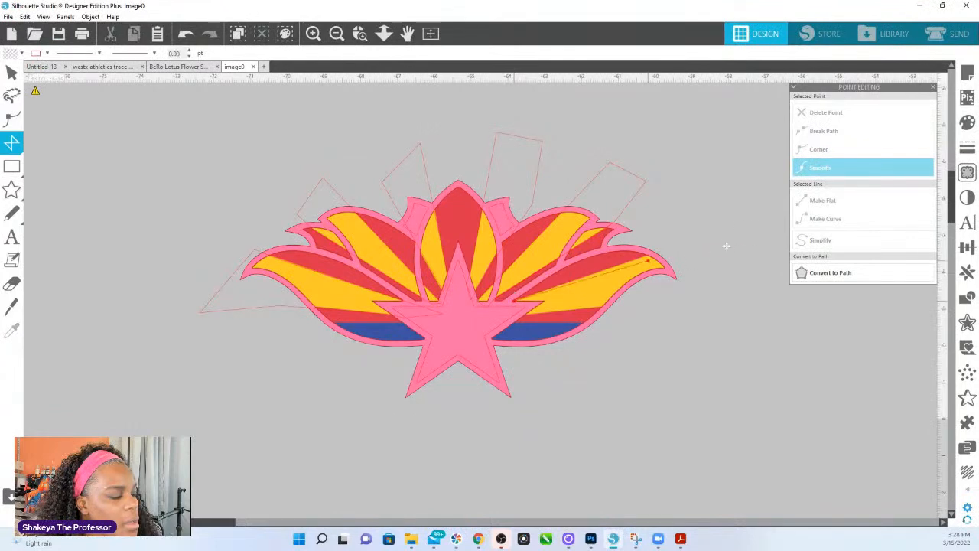
click(746, 220)
click(706, 291)
click(601, 307)
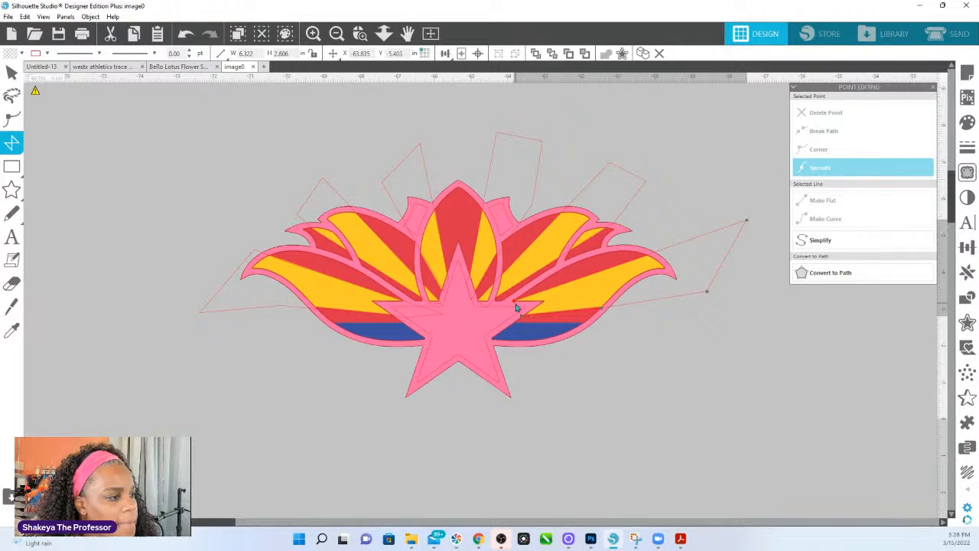
click(515, 304)
Step: Select all the ray polygons and make them one compound path
drag(144, 234, 213, 329)
drag(252, 174, 502, 163)
drag(569, 163, 732, 255)
right_click(339, 189)
click(403, 383)
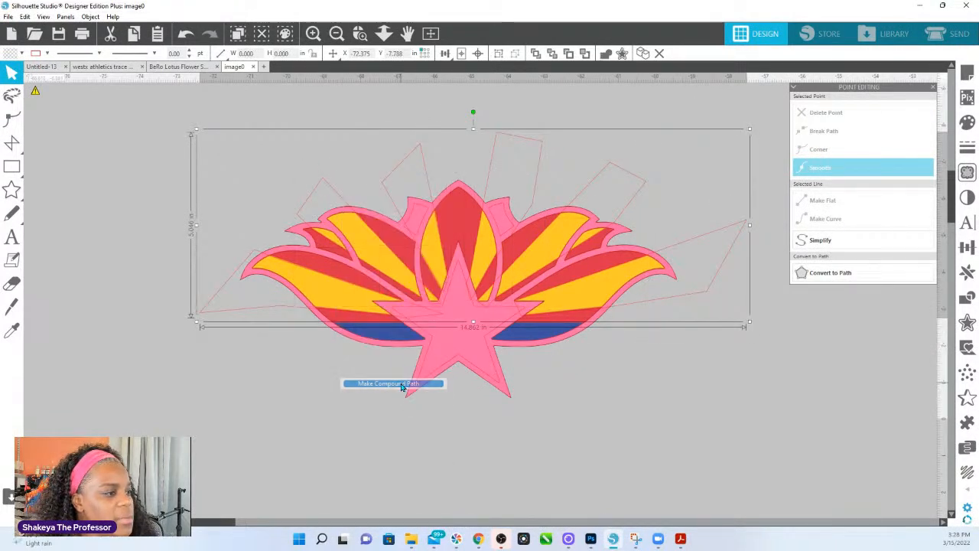
Step: Fill the inner petal shapes with yellow
click(509, 384)
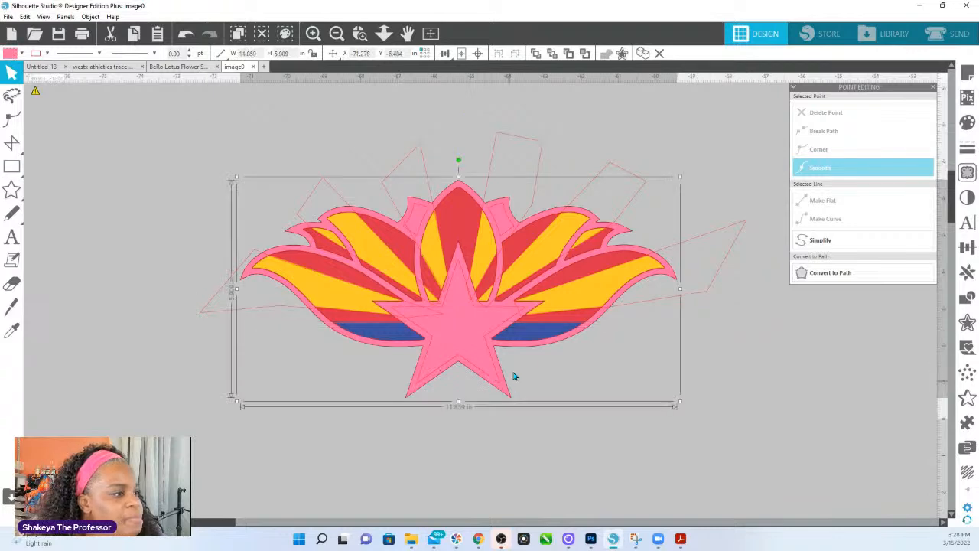
click(571, 320)
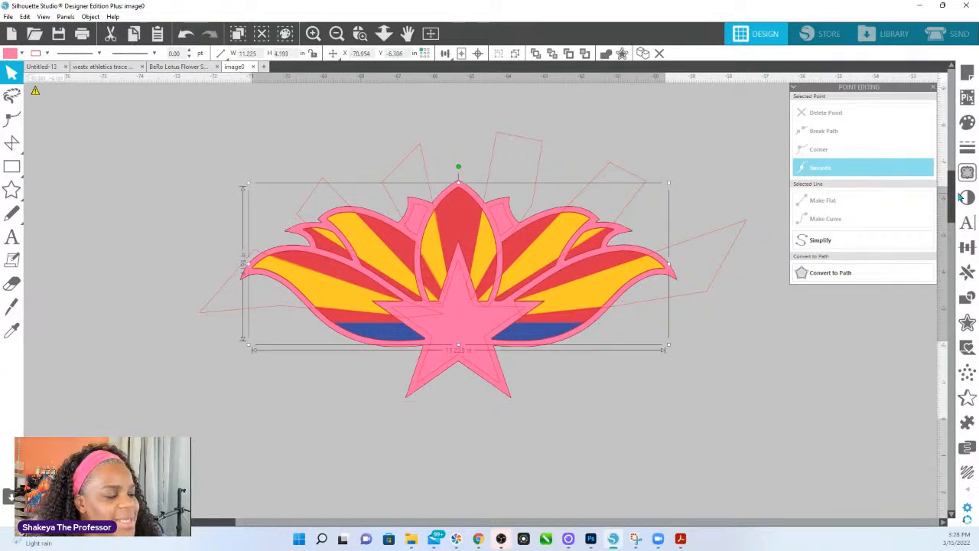
click(966, 123)
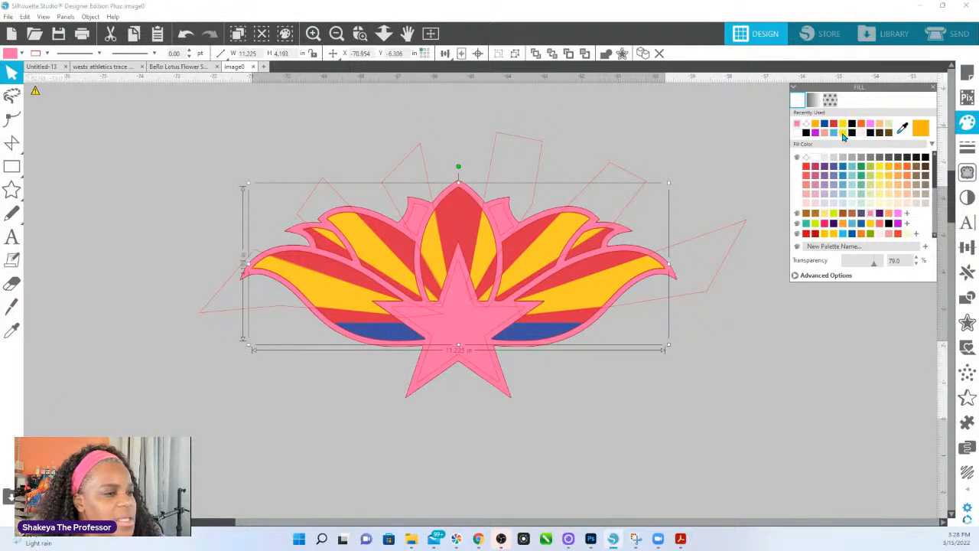
click(843, 134)
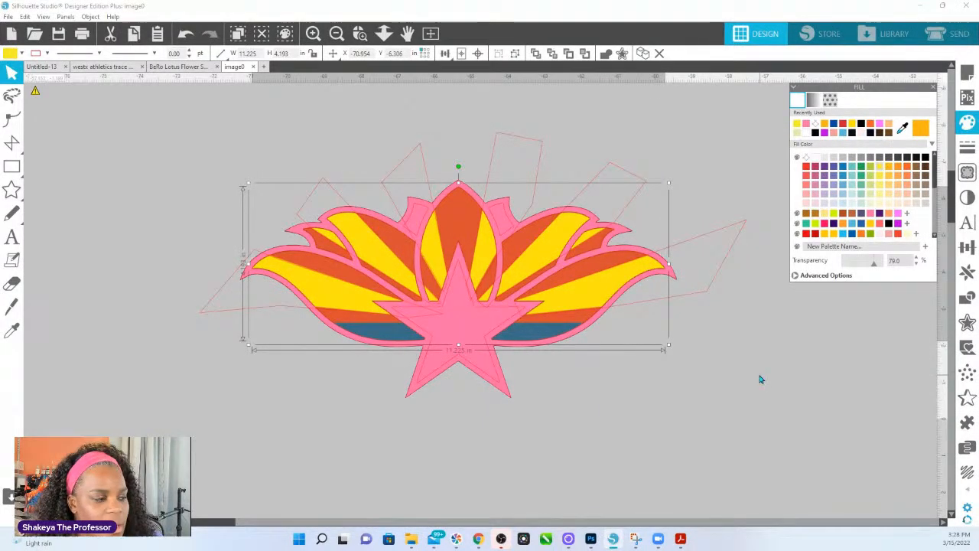
Step: Fill the compound path of ray polygons with yellow
click(697, 295)
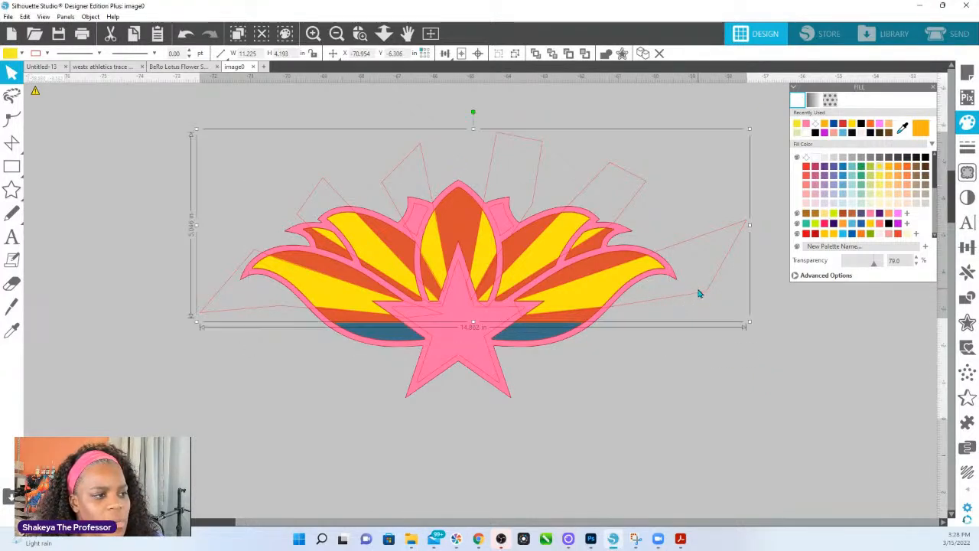
click(697, 294)
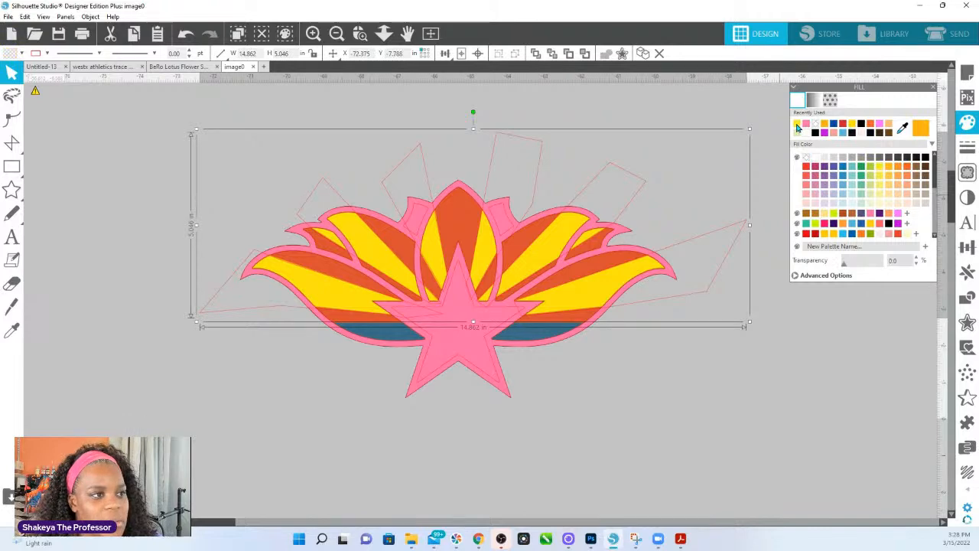
click(797, 126)
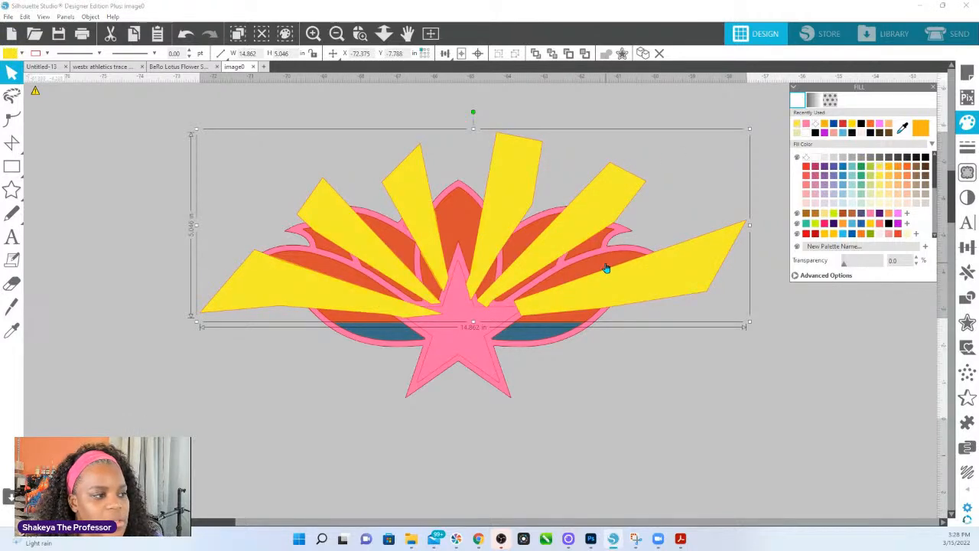
click(560, 379)
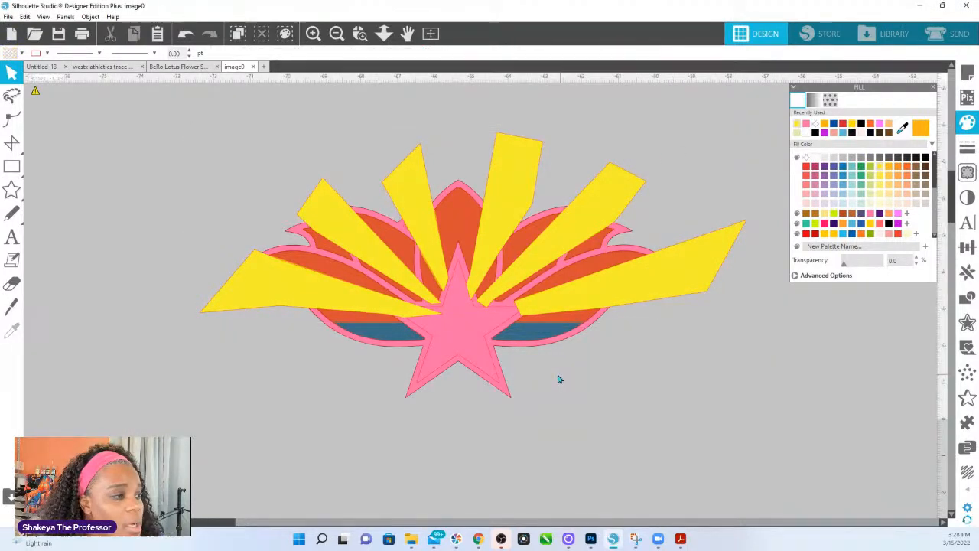
Step: Draw a rectangle, about 8.3 by 2.9 in, with its upper edge along the top of the blue petal areas
click(629, 289)
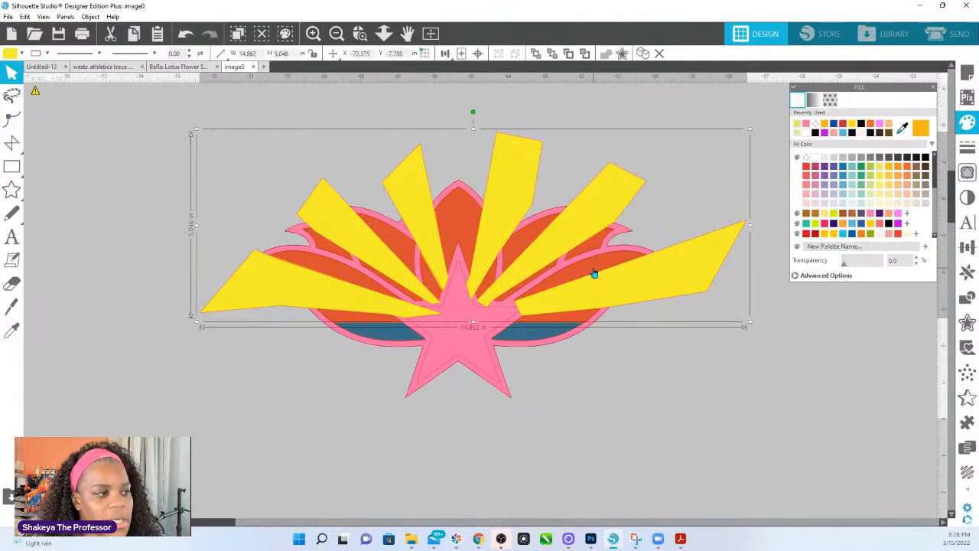
click(11, 237)
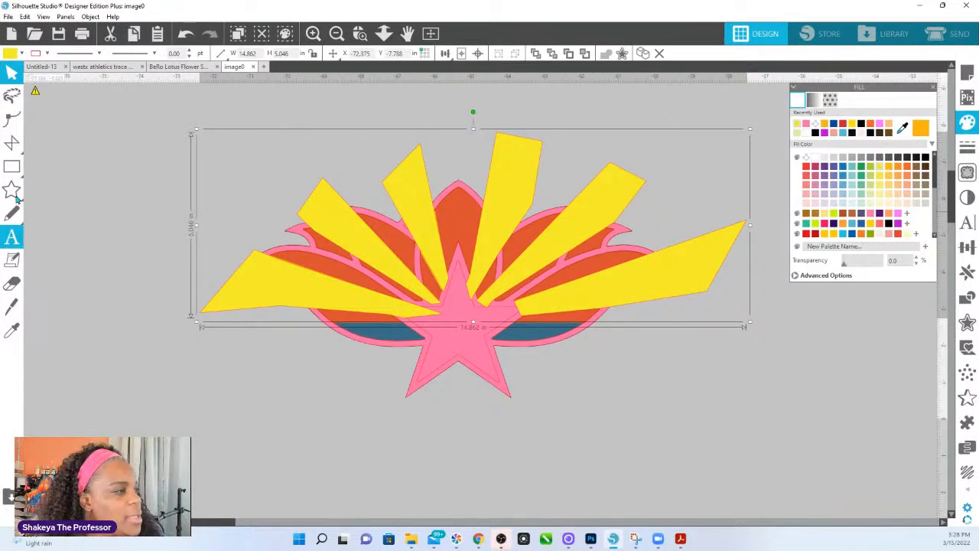
key(r)
drag(316, 322, 625, 434)
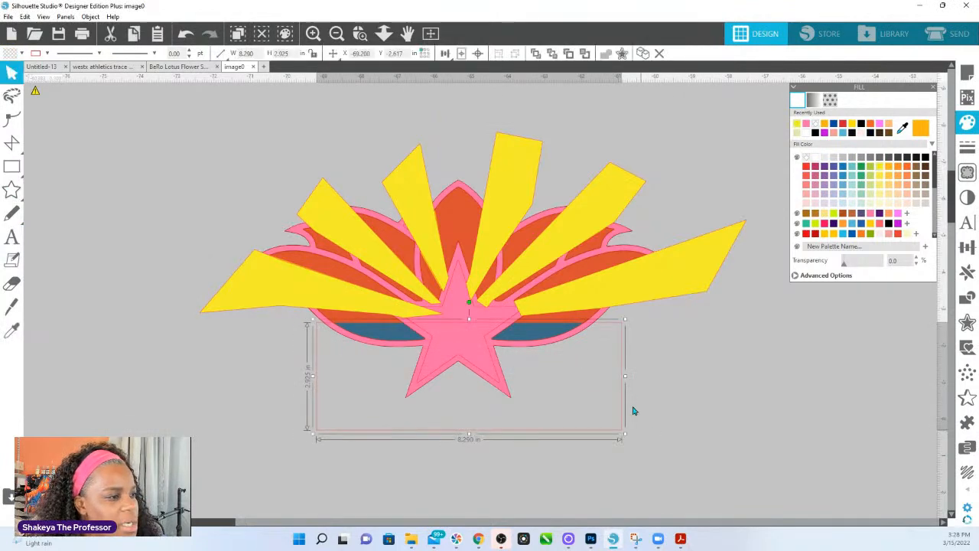
Step: Combine the rectangle and the ray polygons into one compound path and divide the inner petals with it
shift+click(650, 293)
right_click(651, 293)
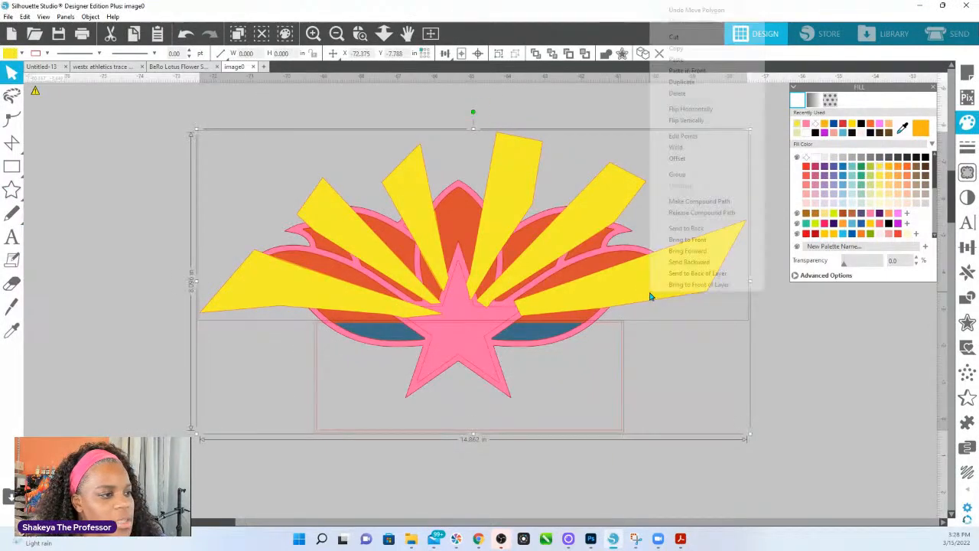
click(697, 202)
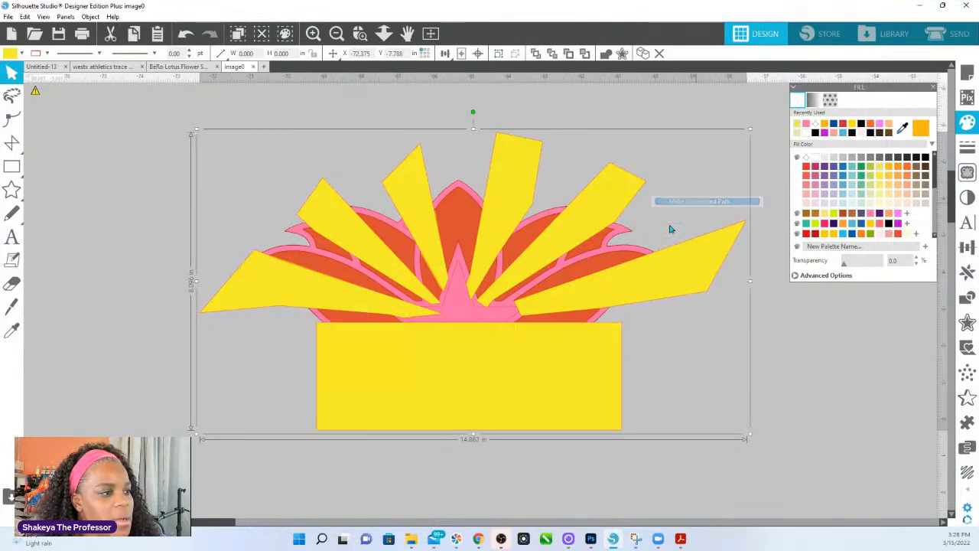
shift+click(594, 268)
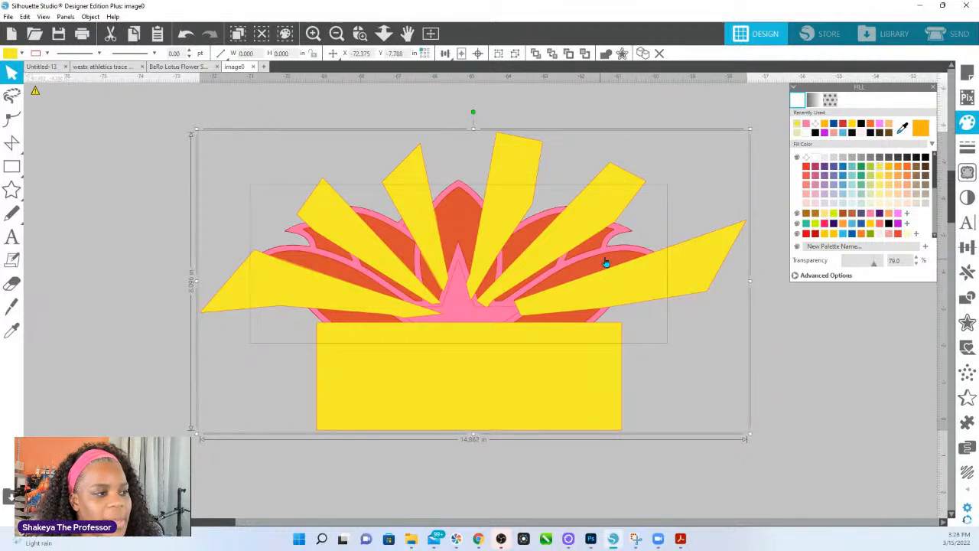
click(968, 300)
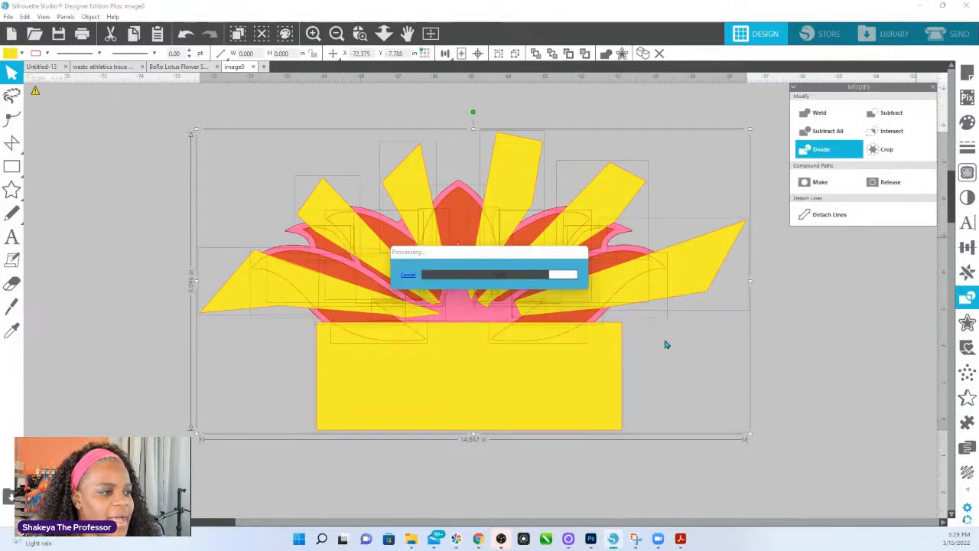
Step: Delete the rectangle piece and the six outer ray pieces left over from the division
click(548, 391)
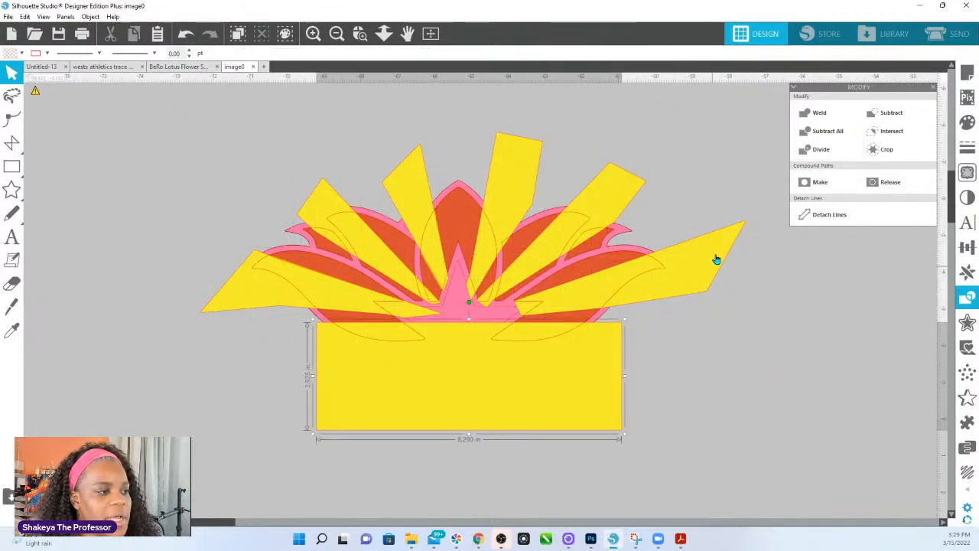
shift+click(717, 258)
shift+click(611, 196)
shift+click(514, 181)
shift+click(403, 187)
shift+click(323, 212)
shift+click(252, 289)
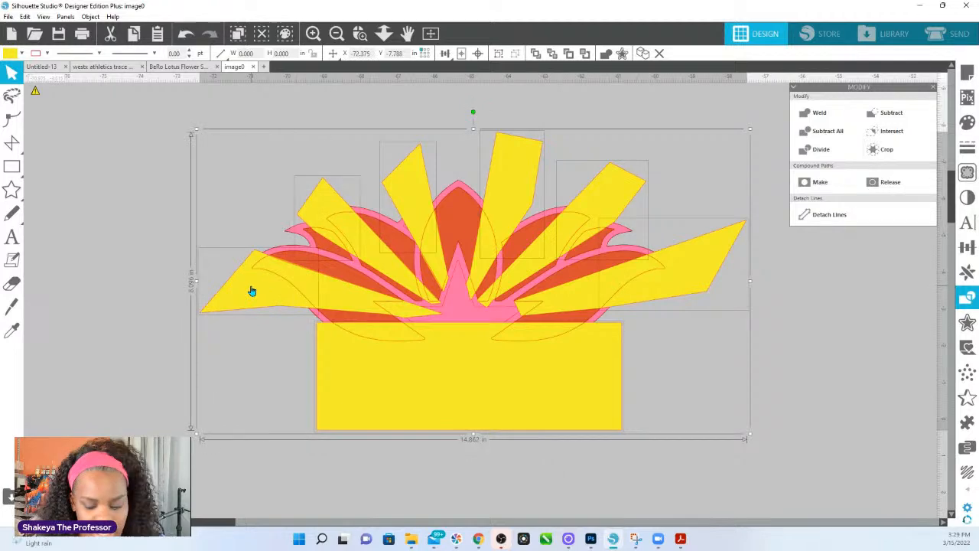
key(Delete)
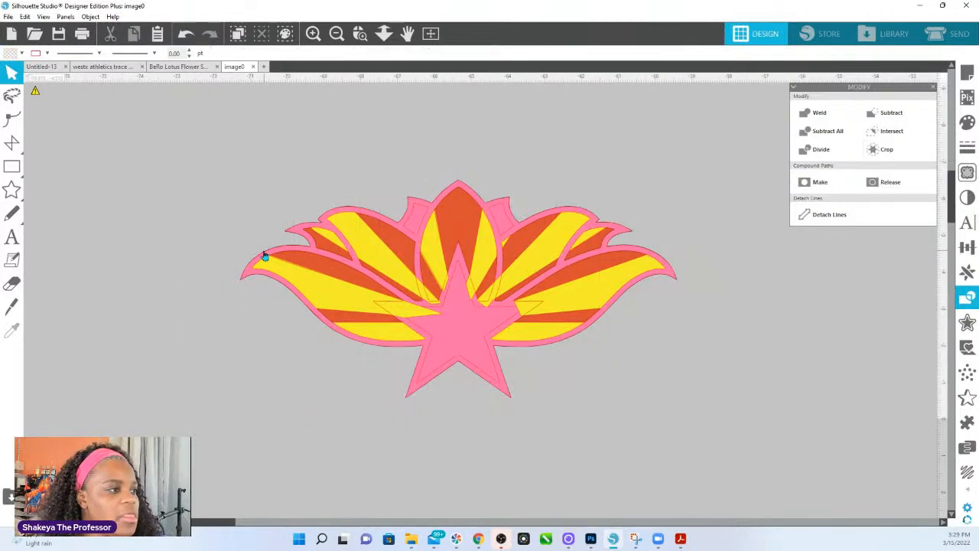
Step: Delete the leftover yellow ray pieces overlapping the star and the petal outlines around it
click(413, 315)
shift+click(426, 300)
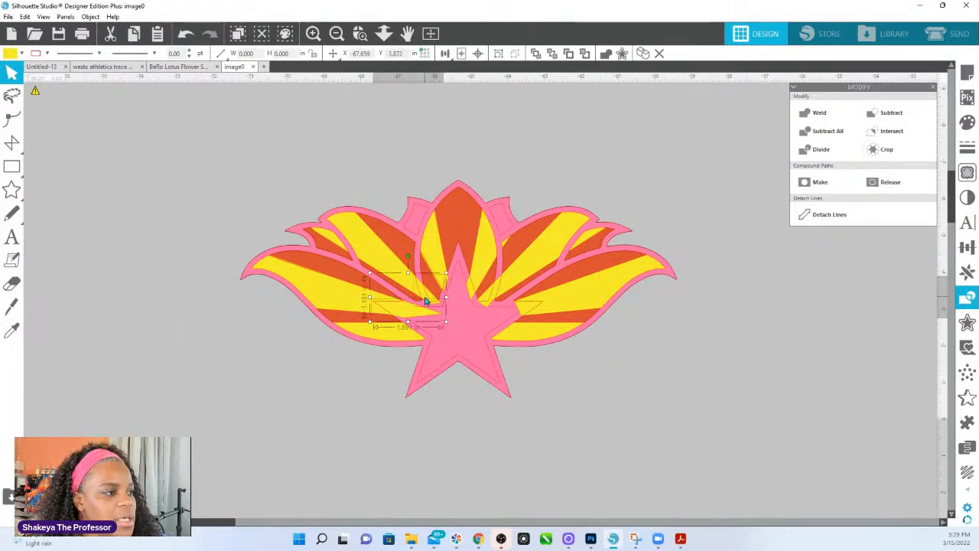
shift+click(479, 303)
shift+click(485, 307)
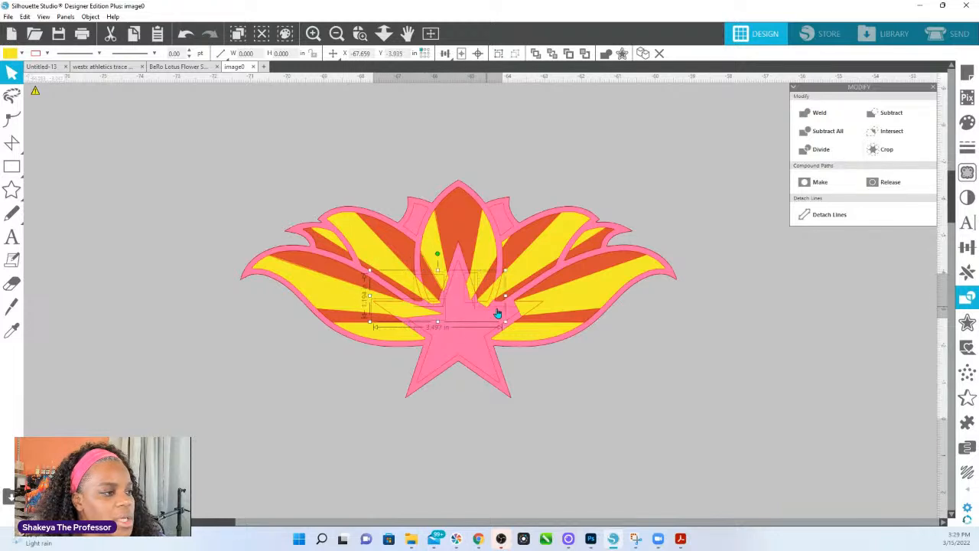
shift+click(525, 311)
key(Delete)
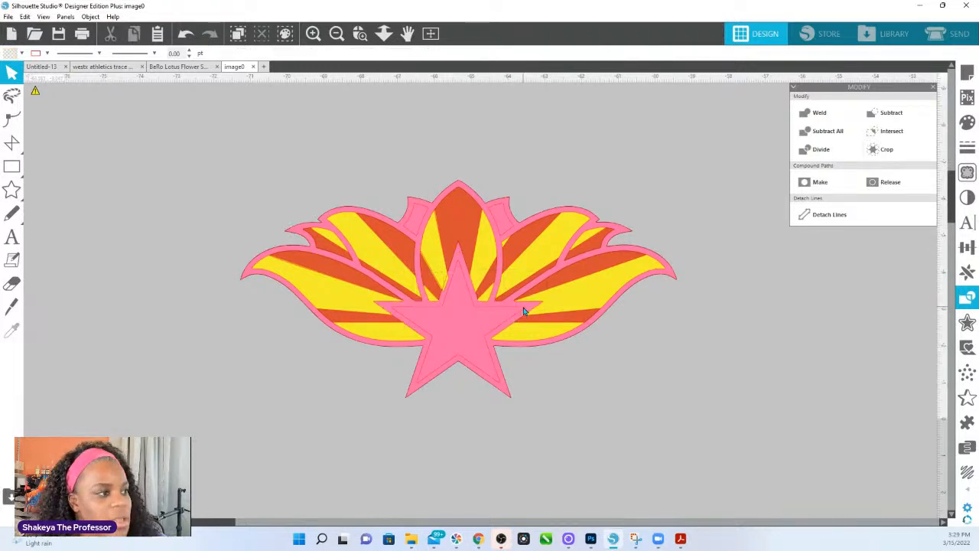
Step: Move the original artwork image up and to the left, out from behind the divided lotus and star layers
click(386, 334)
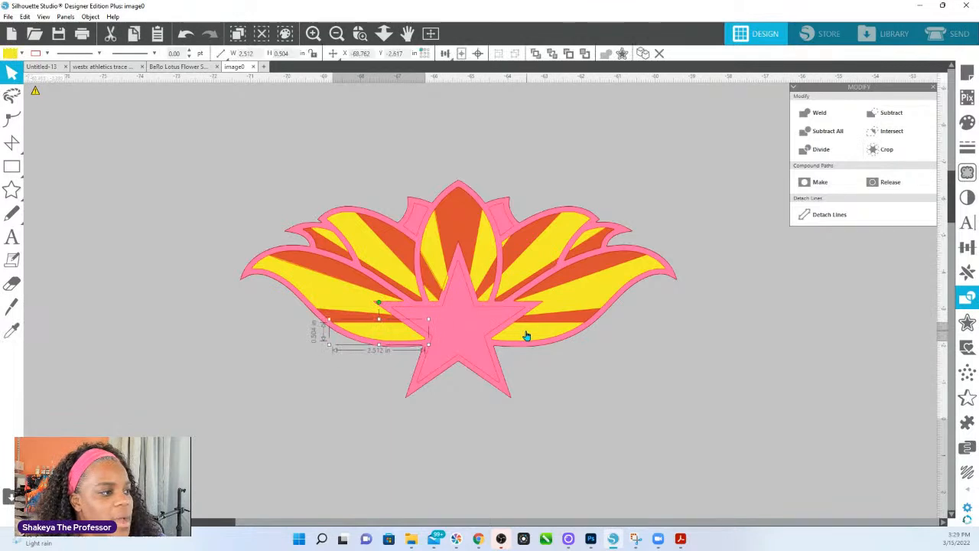
click(558, 425)
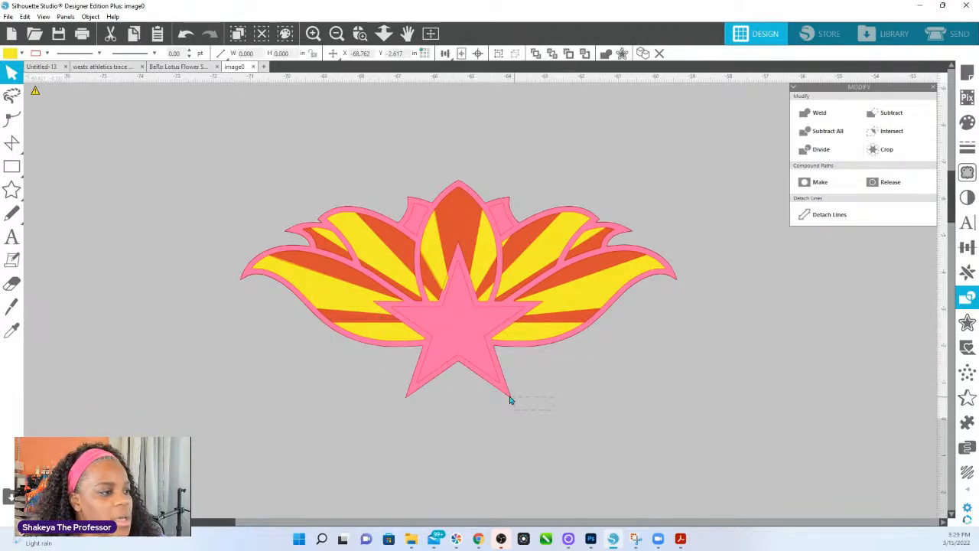
click(507, 397)
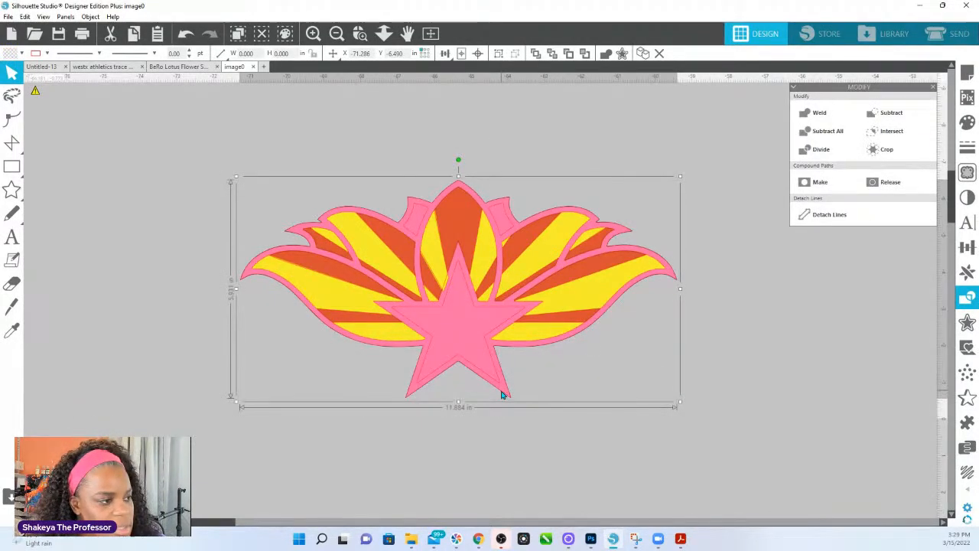
key(Down)
key(Down)
key(Down)
key(Down)
drag(490, 399, 284, 125)
Step: Set the fill transparency of all the divided lotus and star layers to 0%
click(561, 326)
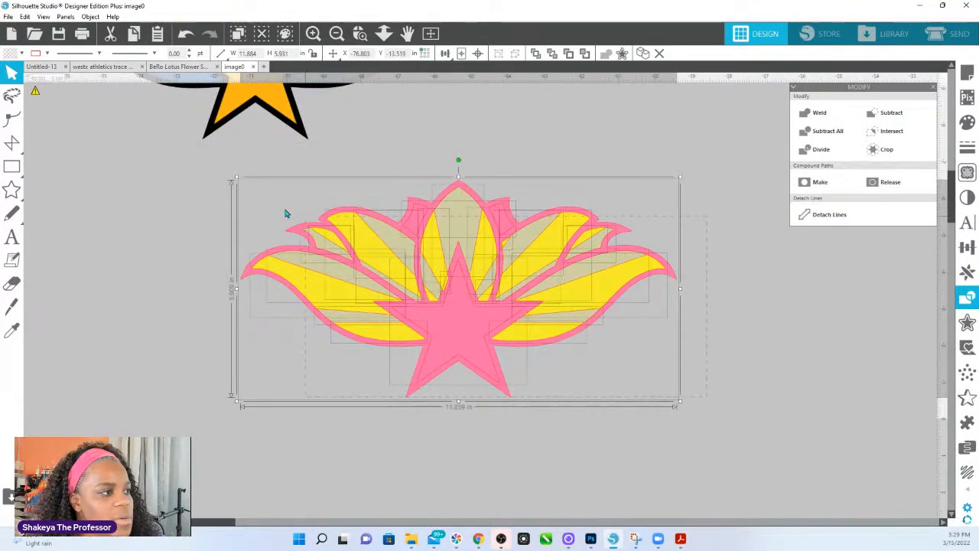
click(967, 121)
click(859, 266)
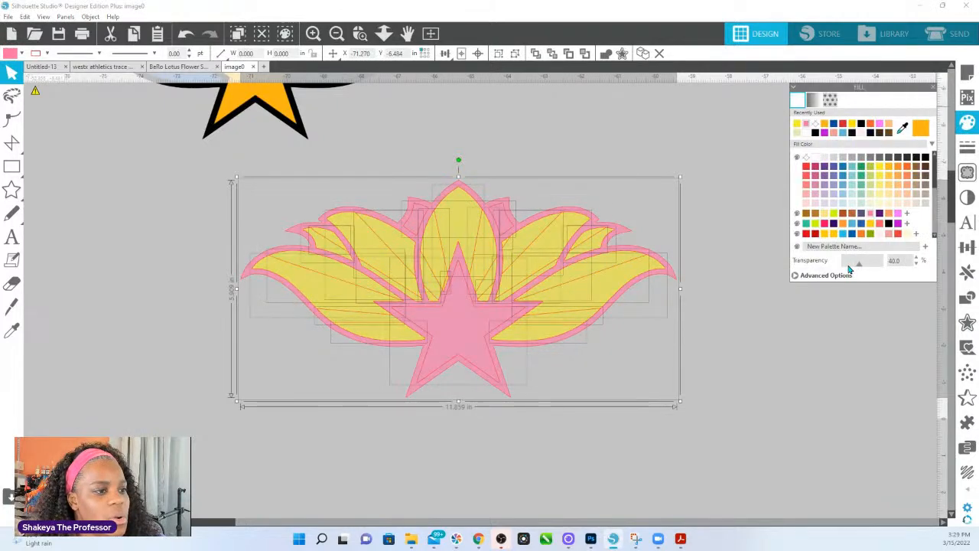
drag(853, 267, 789, 269)
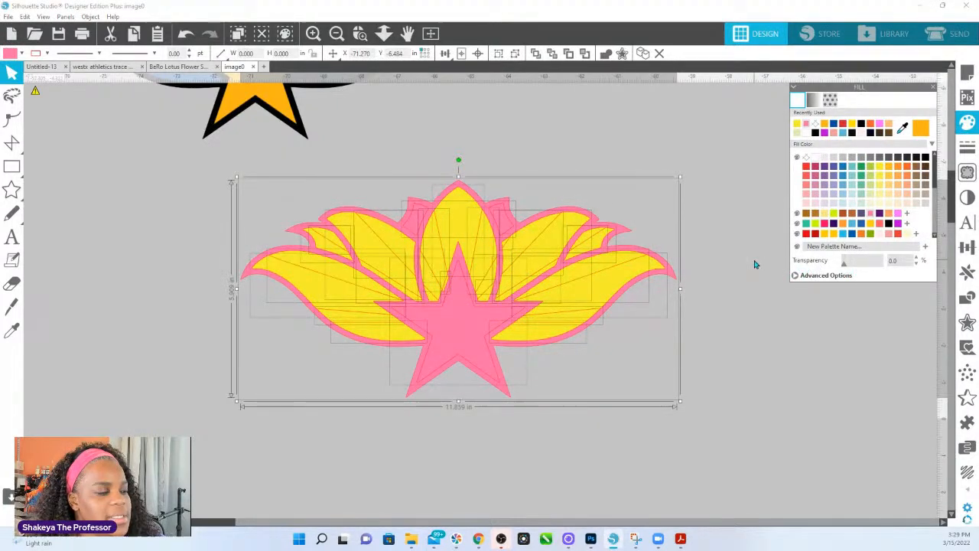
click(647, 398)
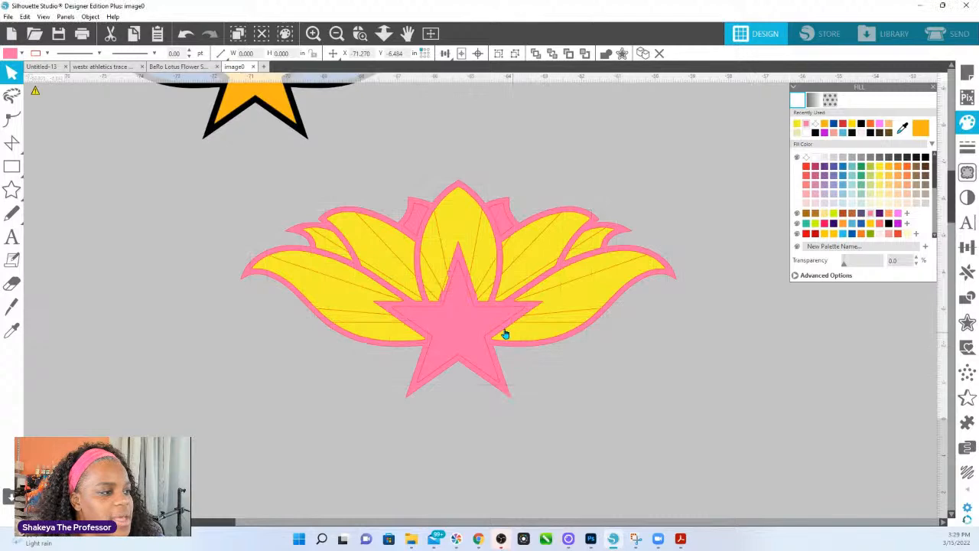
Step: Move the original artwork image down and to the right as a reference and fill the lowest petal piece with blue
click(382, 327)
drag(281, 112, 337, 156)
click(634, 148)
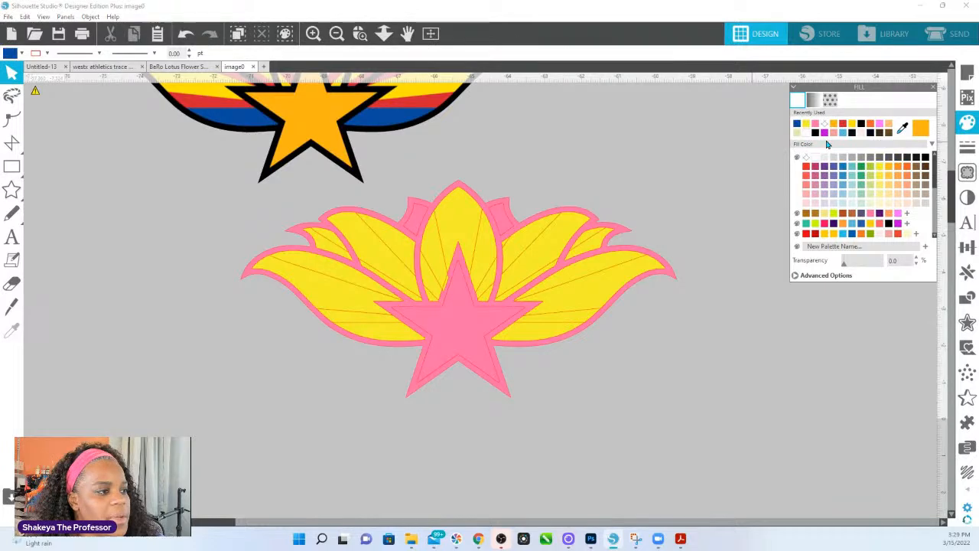
click(395, 330)
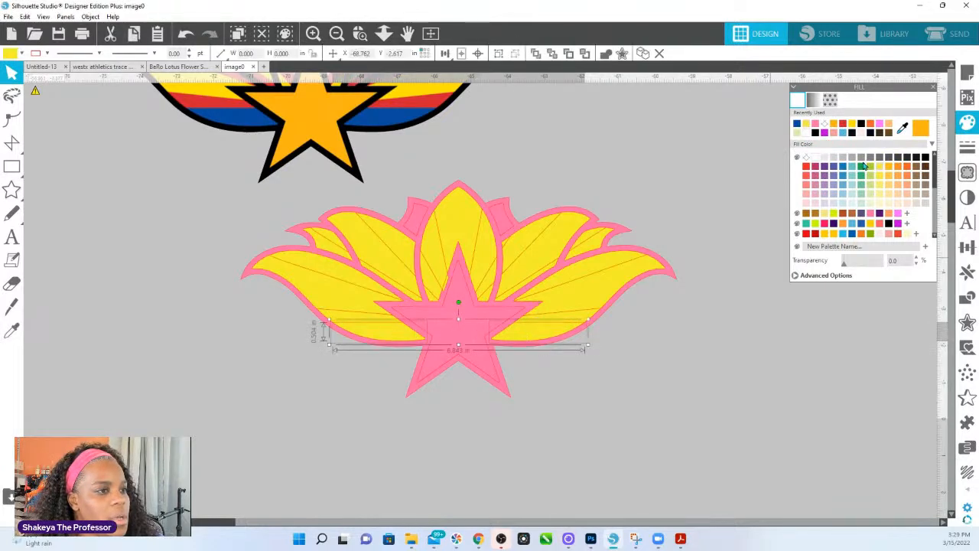
click(796, 124)
key(i)
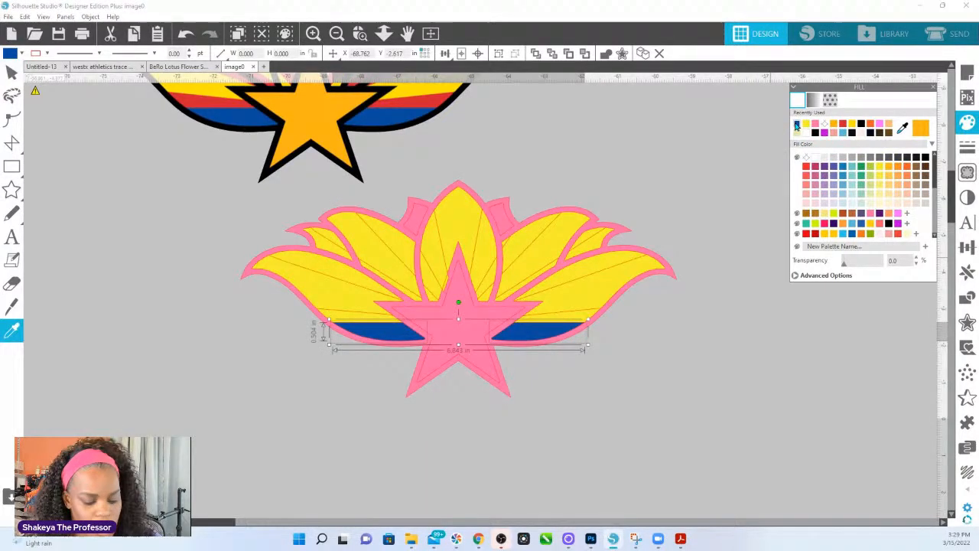
key(v)
Step: Fill the alternating ray pieces across all the petals with red and group them
click(543, 319)
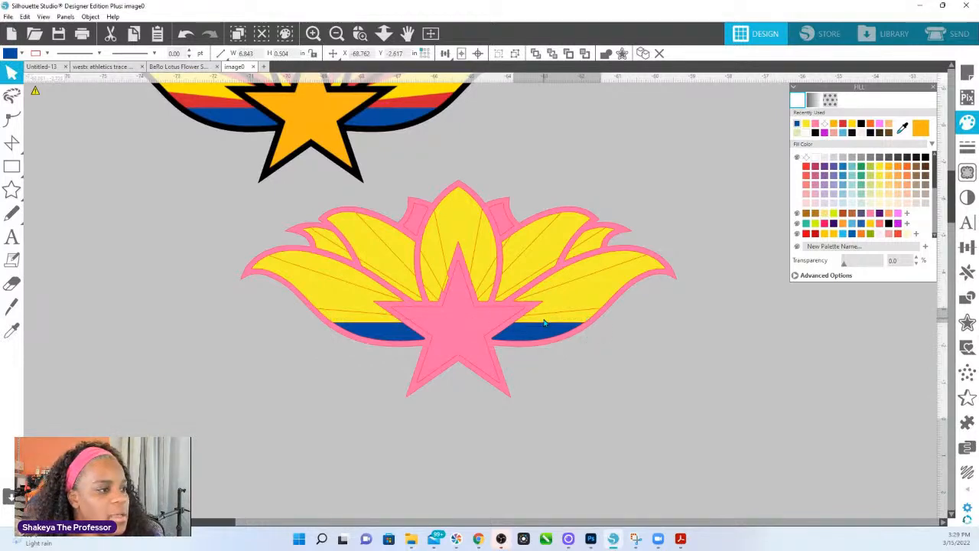
shift+click(559, 283)
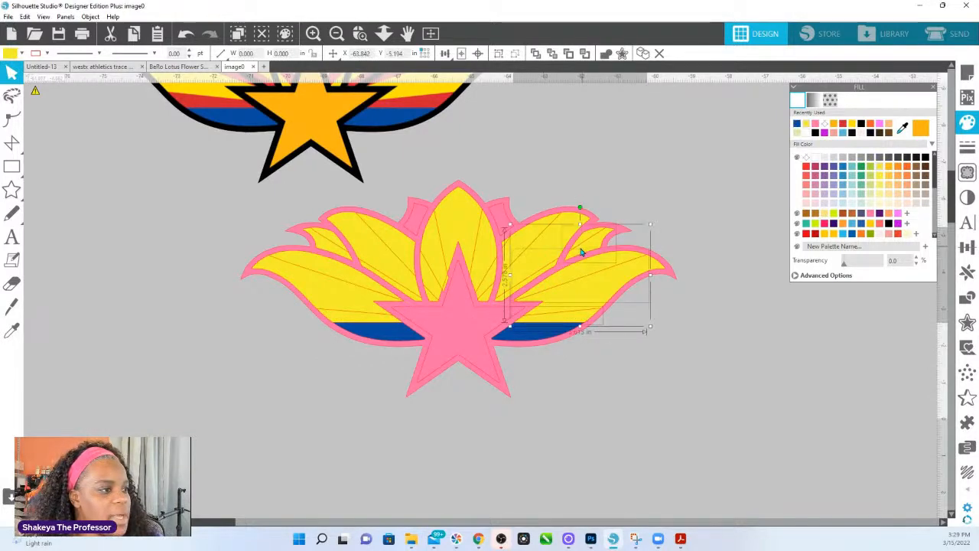
shift+click(536, 256)
shift+click(519, 250)
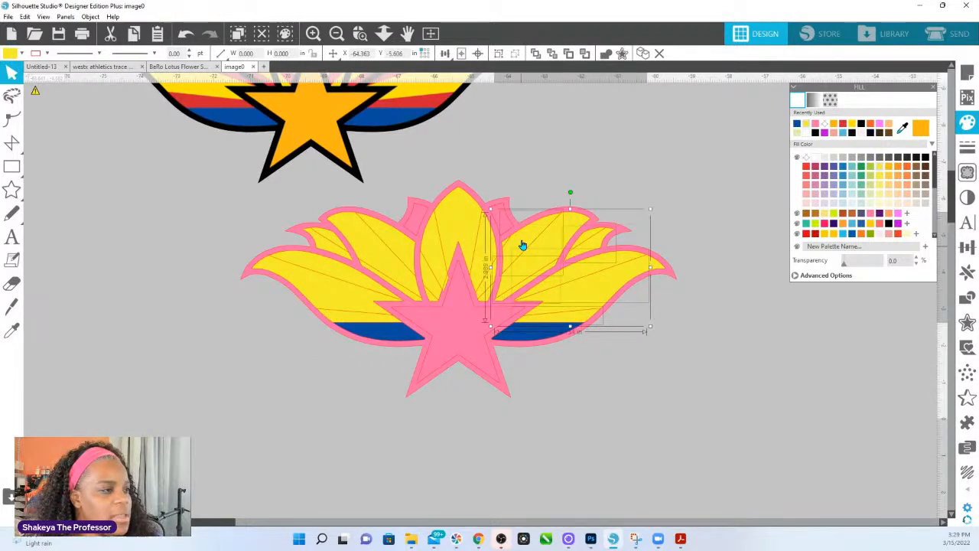
shift+click(481, 283)
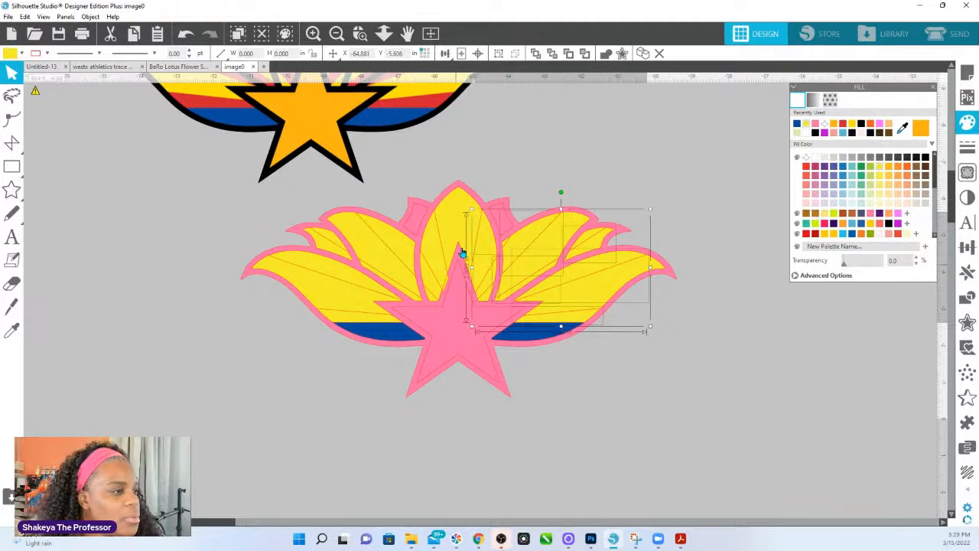
shift+click(456, 219)
shift+click(428, 276)
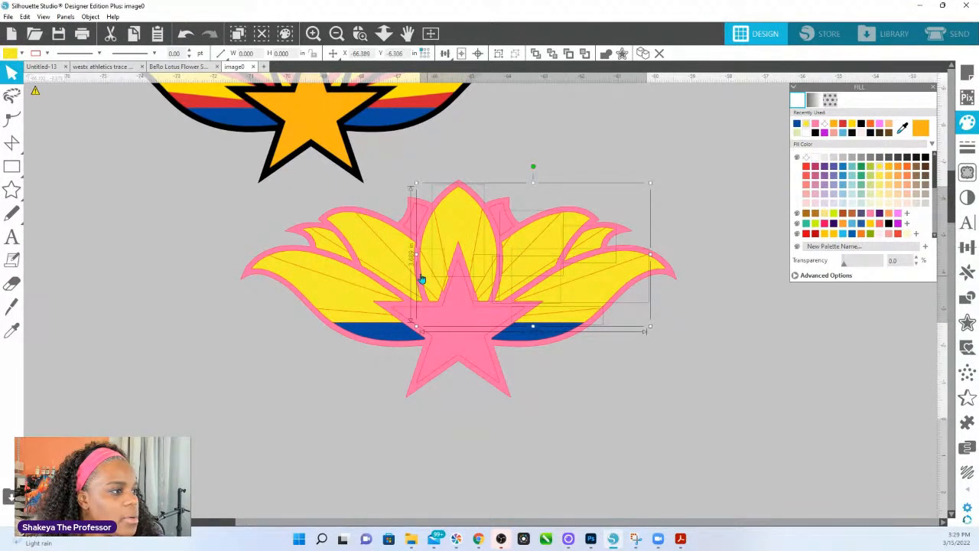
shift+click(397, 286)
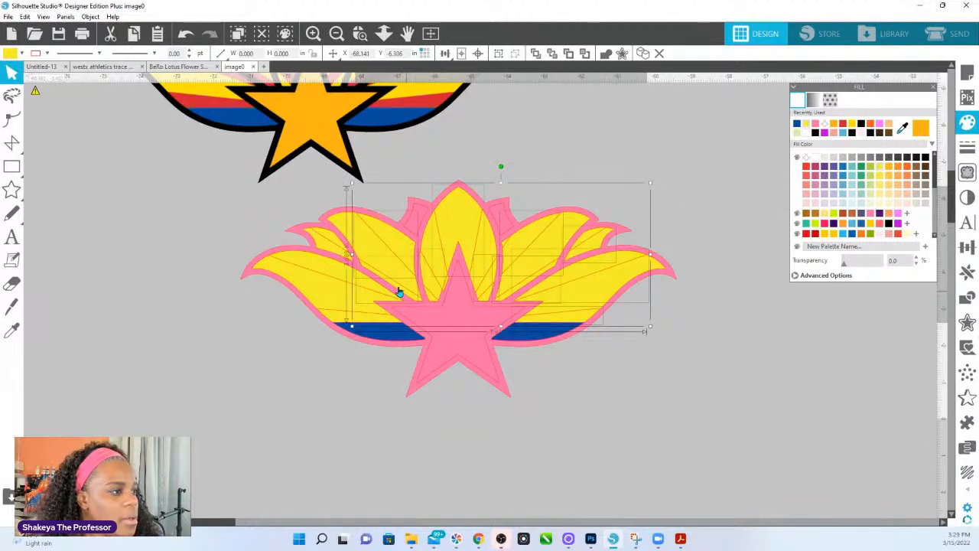
shift+click(326, 249)
shift+click(329, 280)
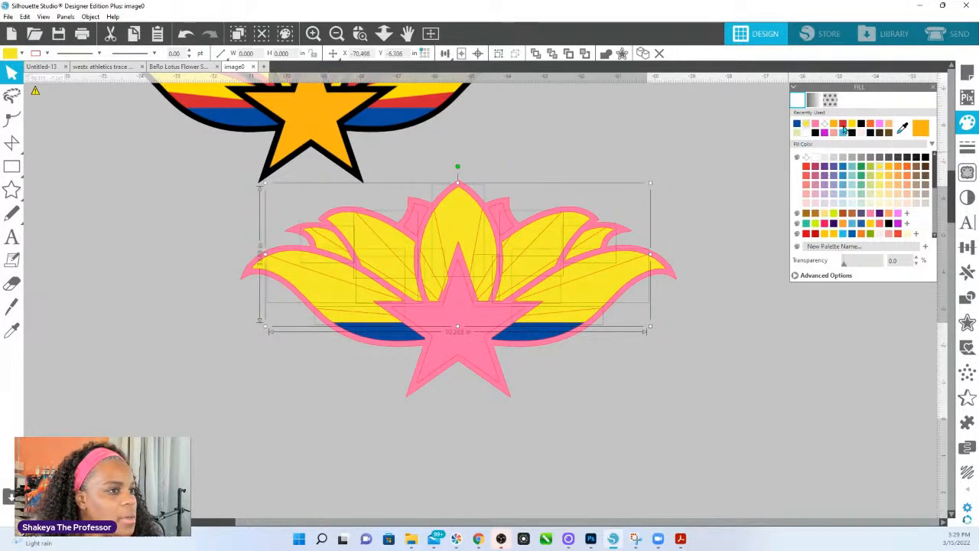
click(843, 124)
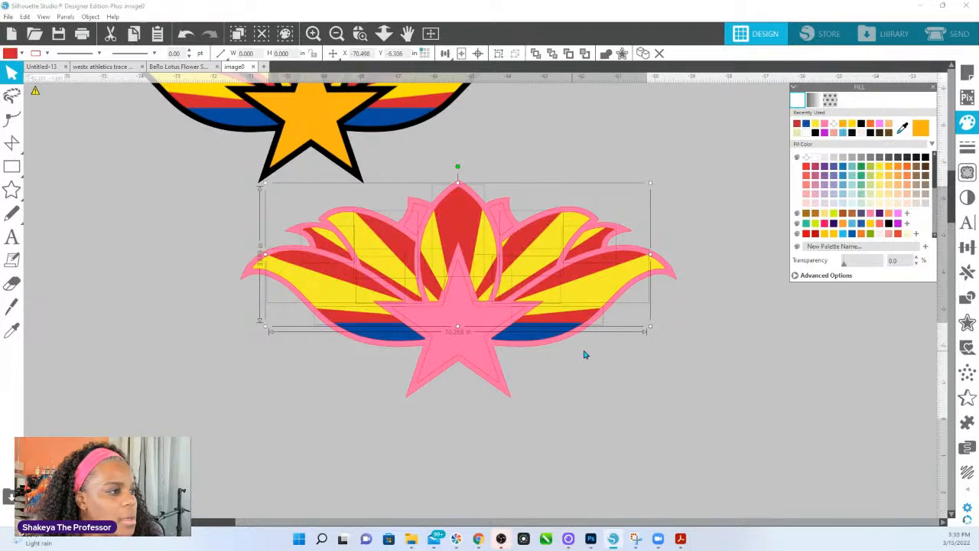
scroll(593, 346, up, 3)
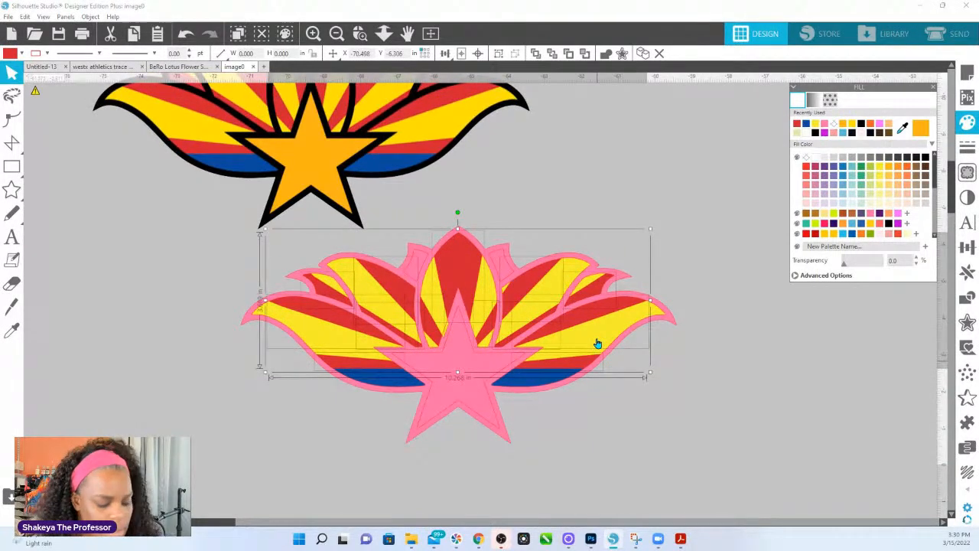
key(ctrl+g)
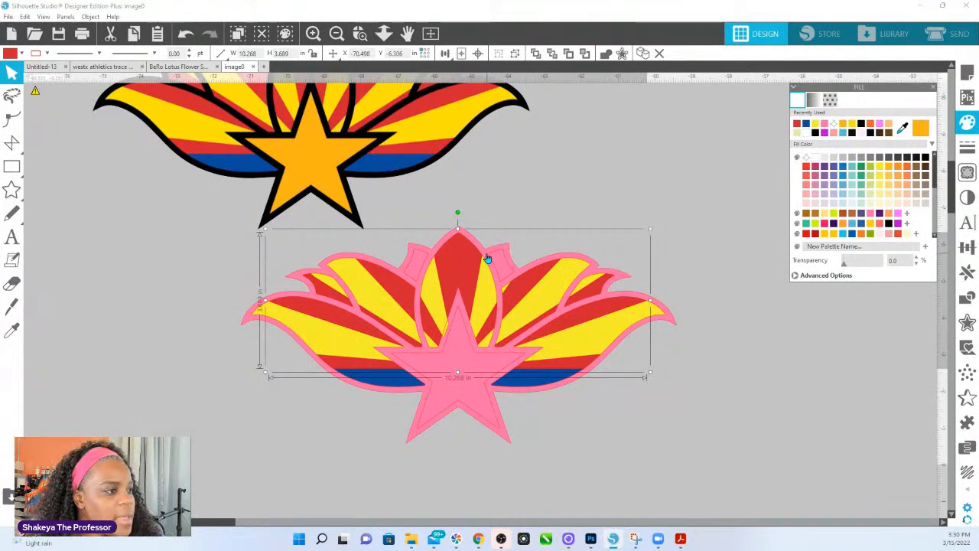
Step: Delete the small yellow sliver between the center petal's rays and the star's upper point
click(447, 333)
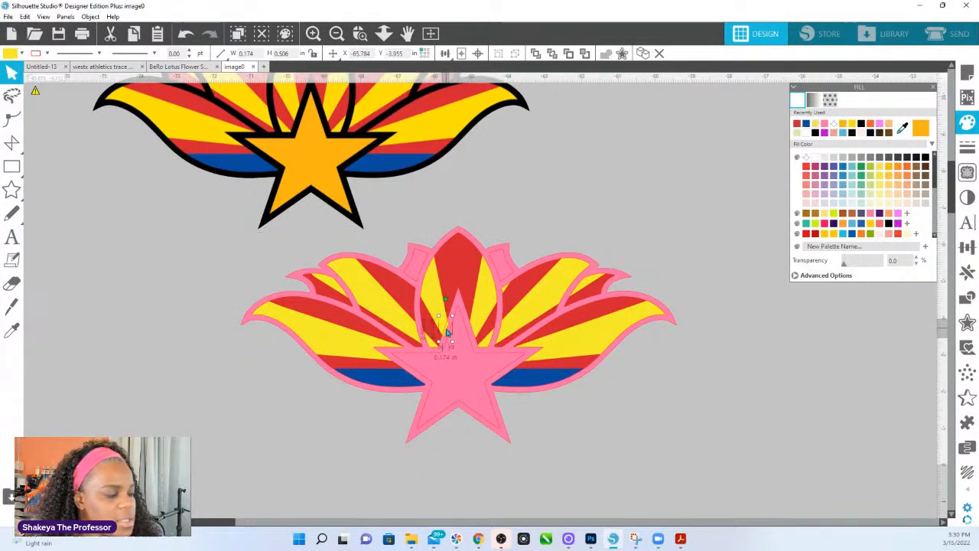
key(Delete)
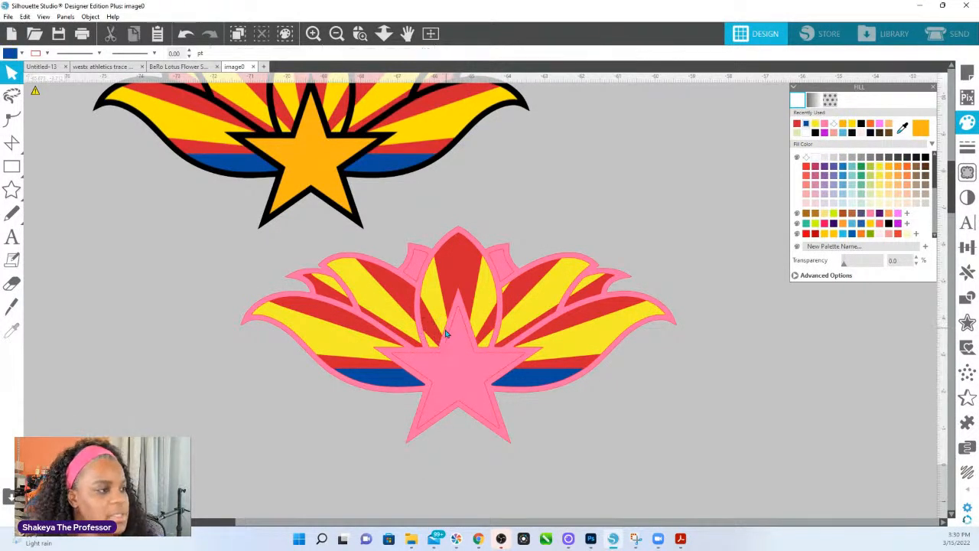
click(415, 263)
click(394, 375)
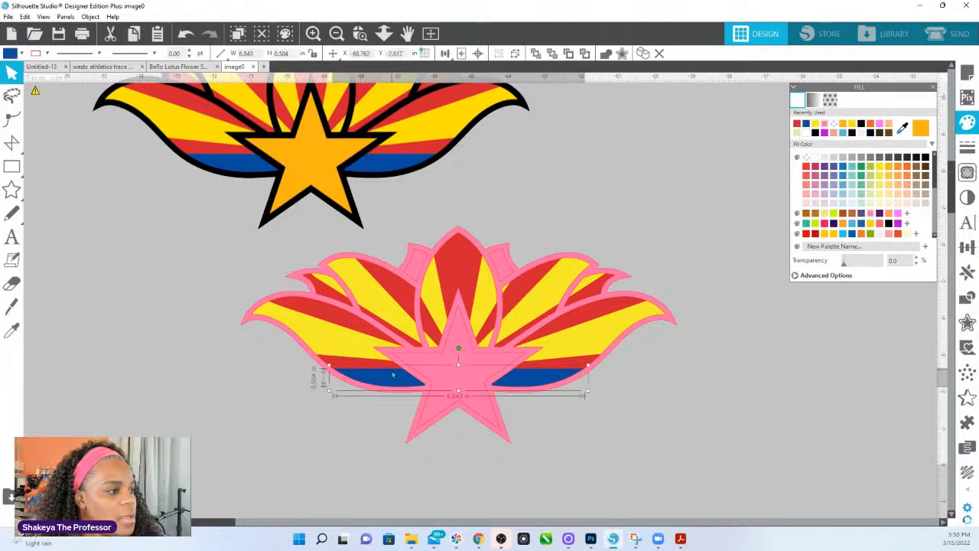
click(352, 365)
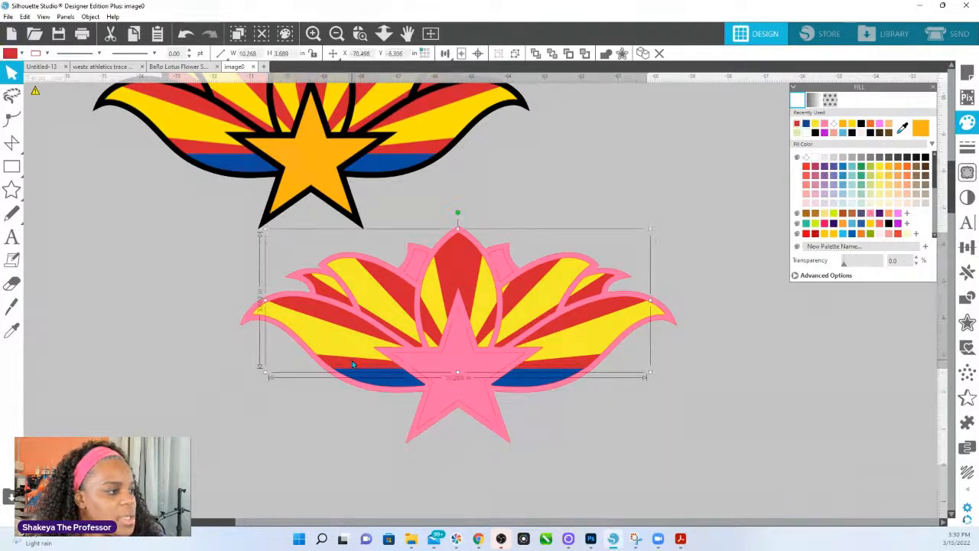
Step: Fill the inner star with the orange sampled from the original artwork and the lotus outline with black
click(436, 372)
click(902, 130)
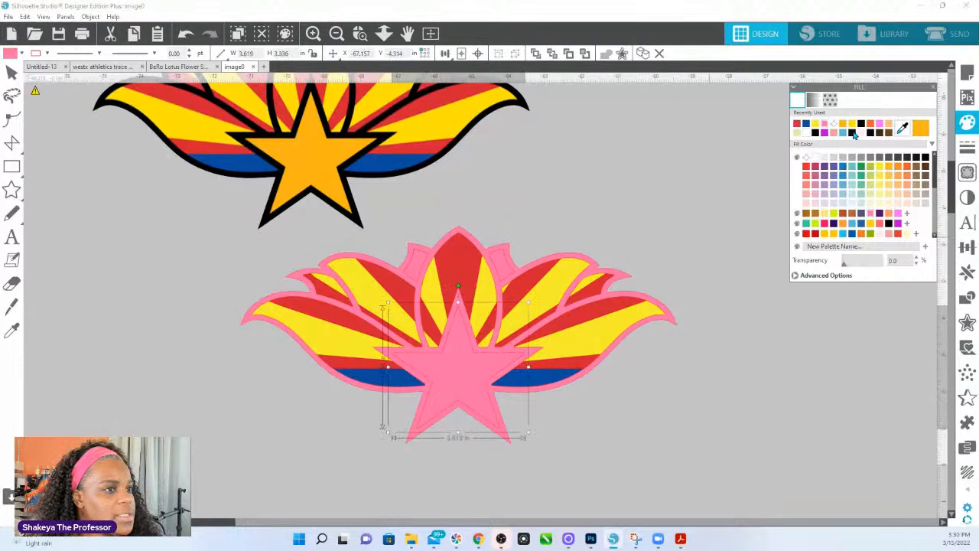
click(337, 174)
click(461, 234)
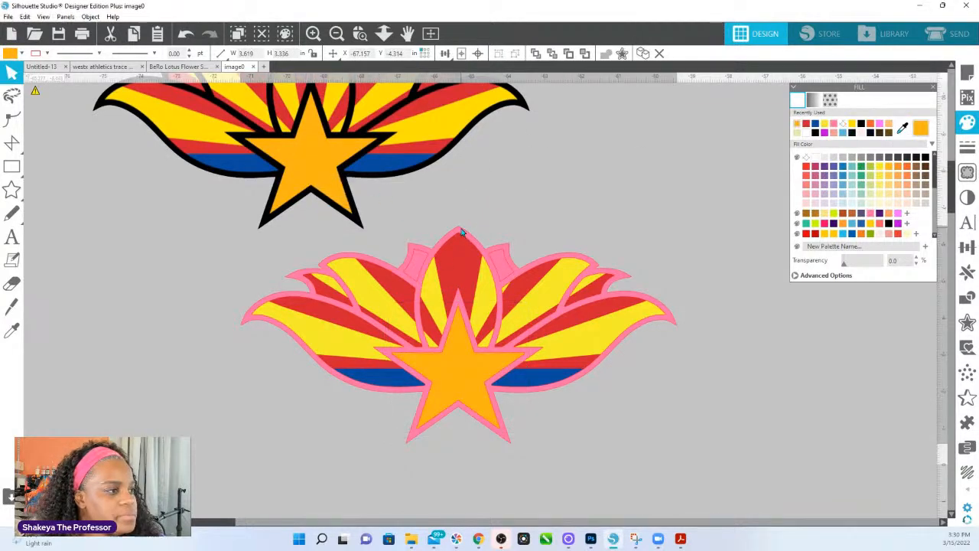
click(921, 157)
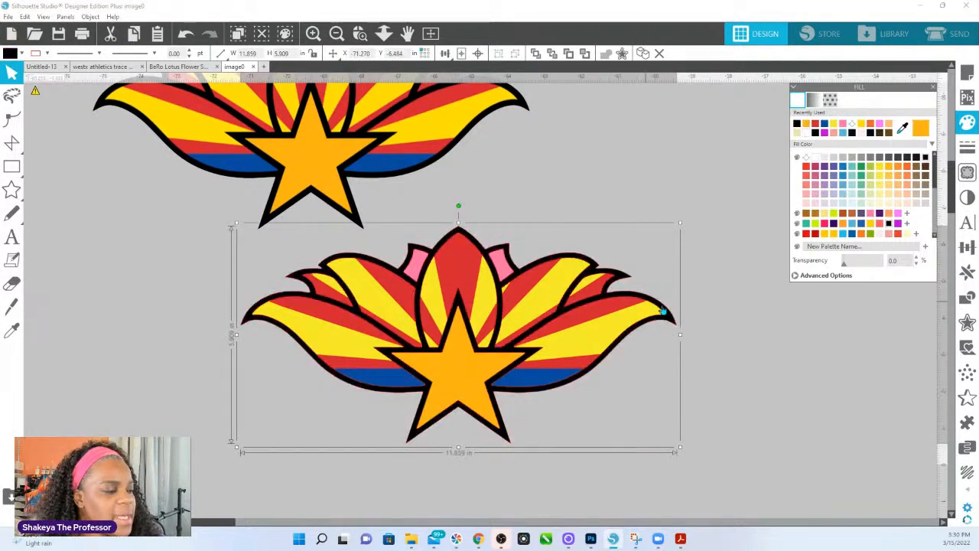
Step: Fill the yellow ray pieces and the two small pink petals with the yellow sampled from the original artwork
double_click(566, 344)
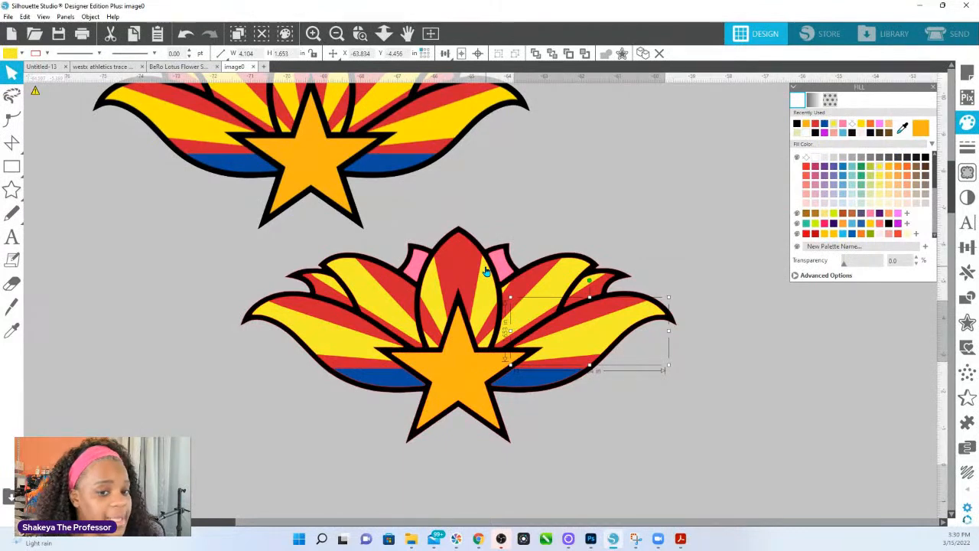
click(690, 441)
click(481, 312)
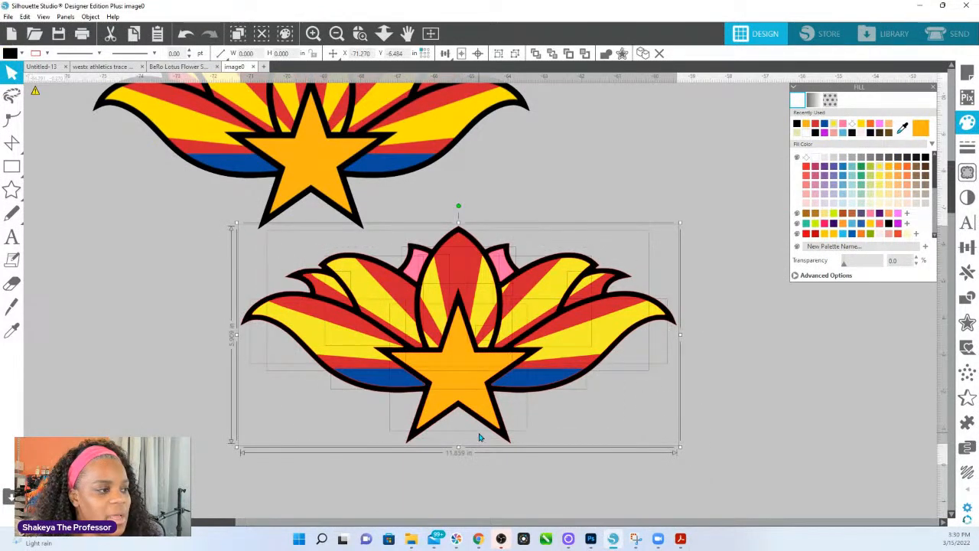
click(522, 390)
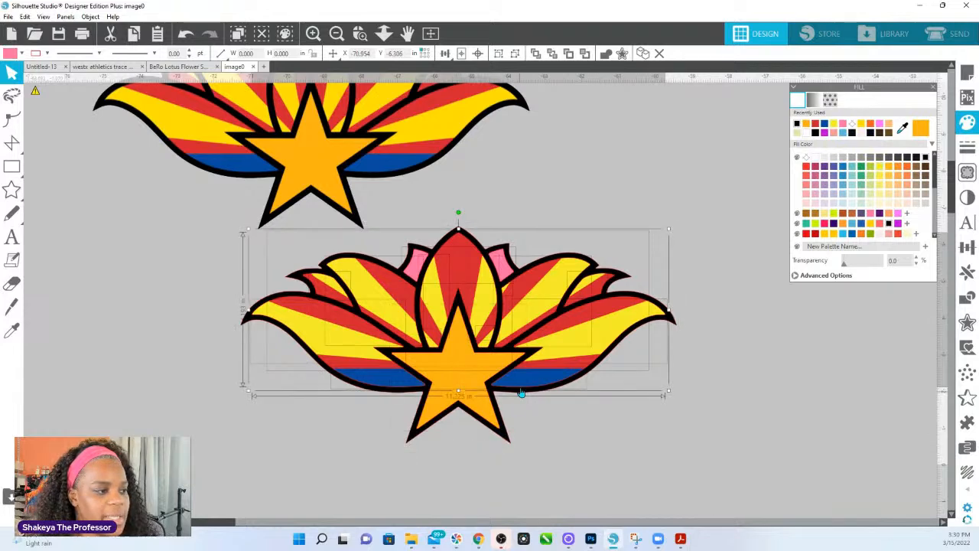
shift+click(574, 369)
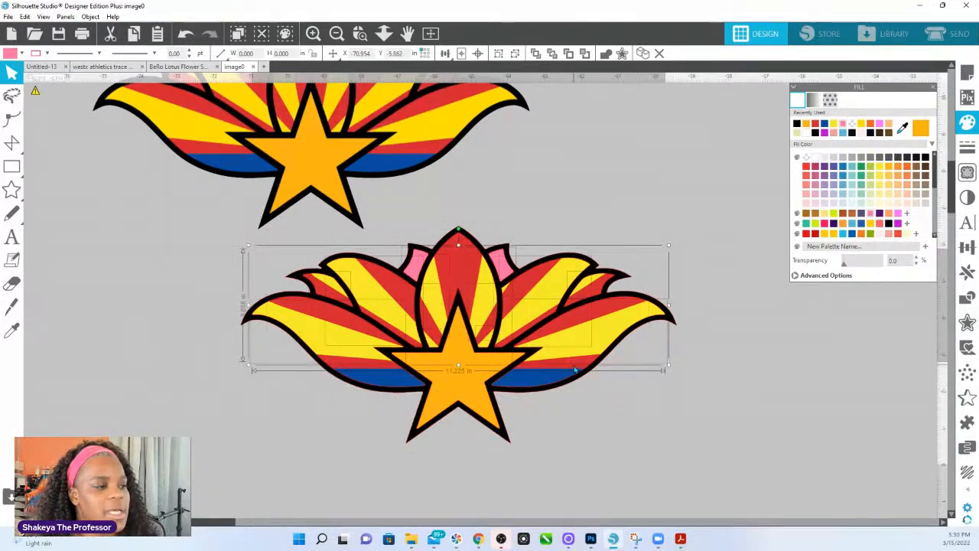
click(903, 128)
click(438, 130)
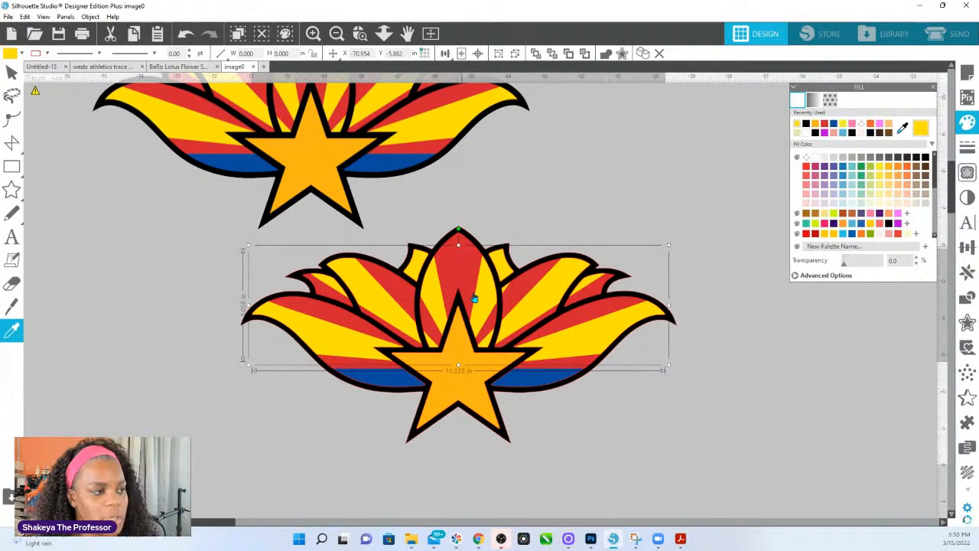
Step: Remove the line color from all the lotus and star layers and compare the result with the original artwork
drag(687, 432, 250, 270)
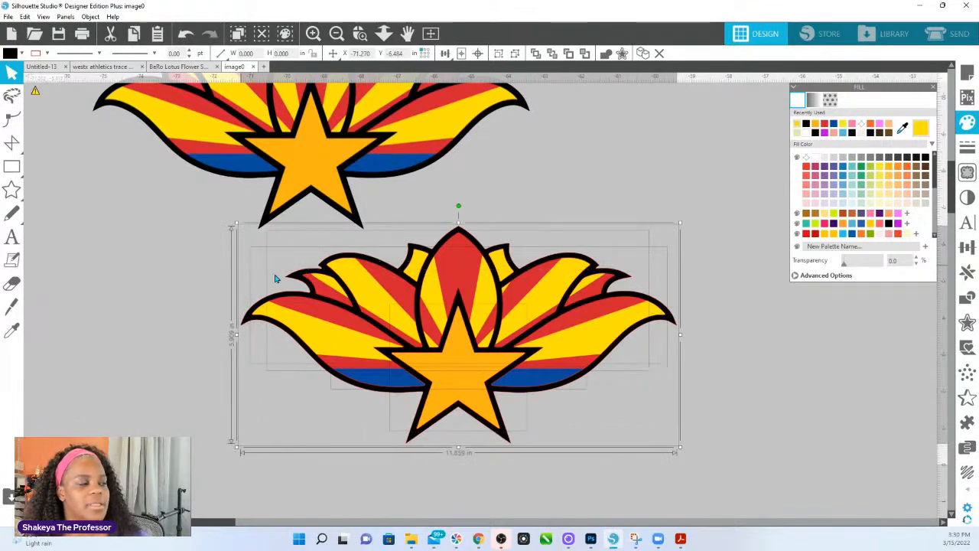
click(46, 55)
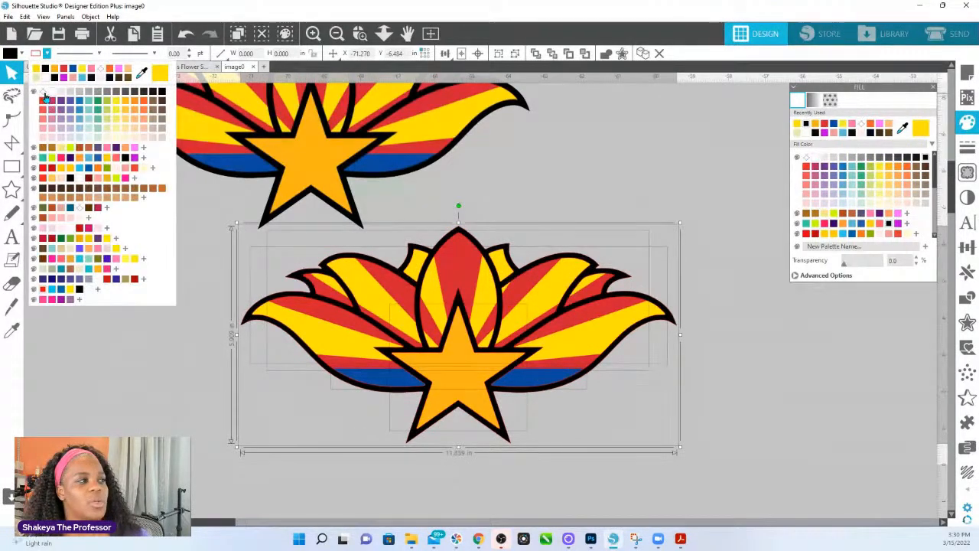
click(361, 35)
drag(377, 234, 432, 341)
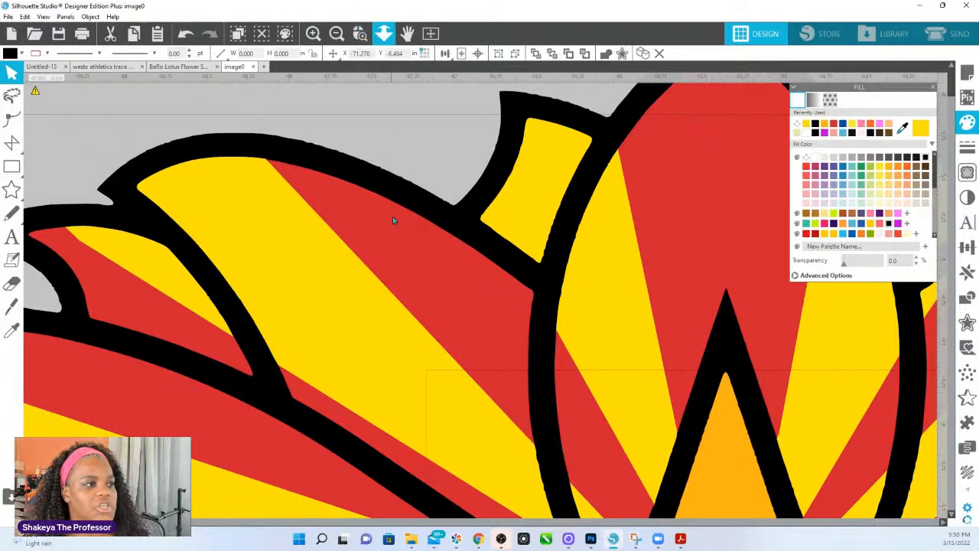
click(384, 33)
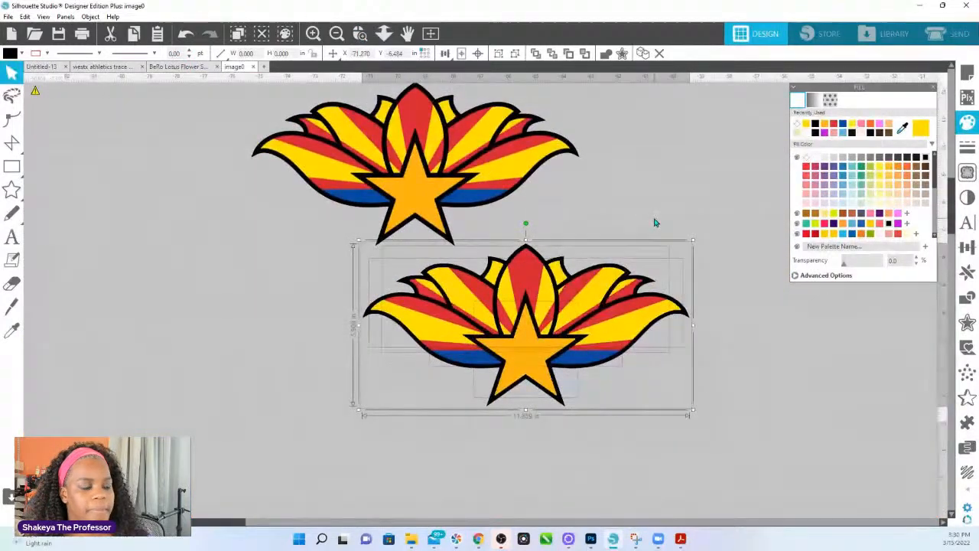
click(654, 222)
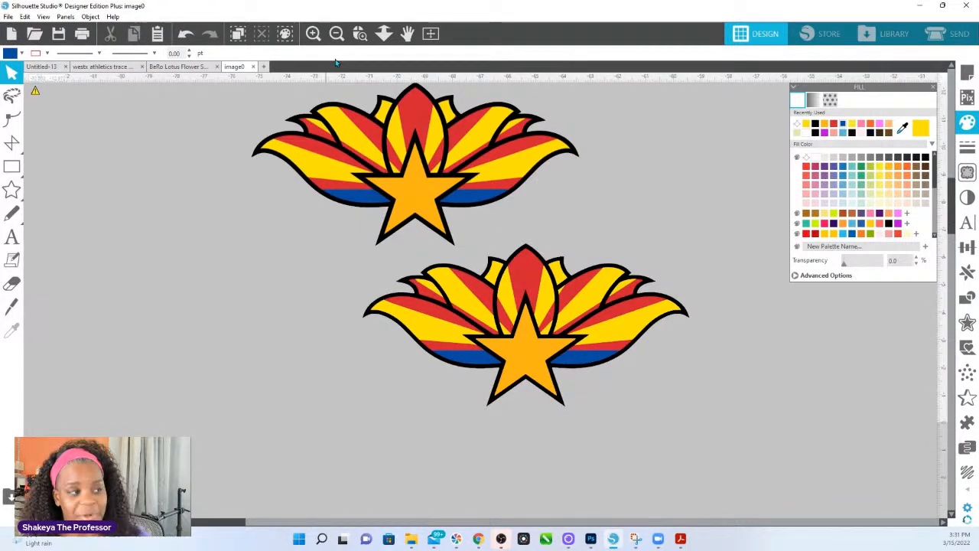
click(384, 34)
drag(397, 212, 397, 171)
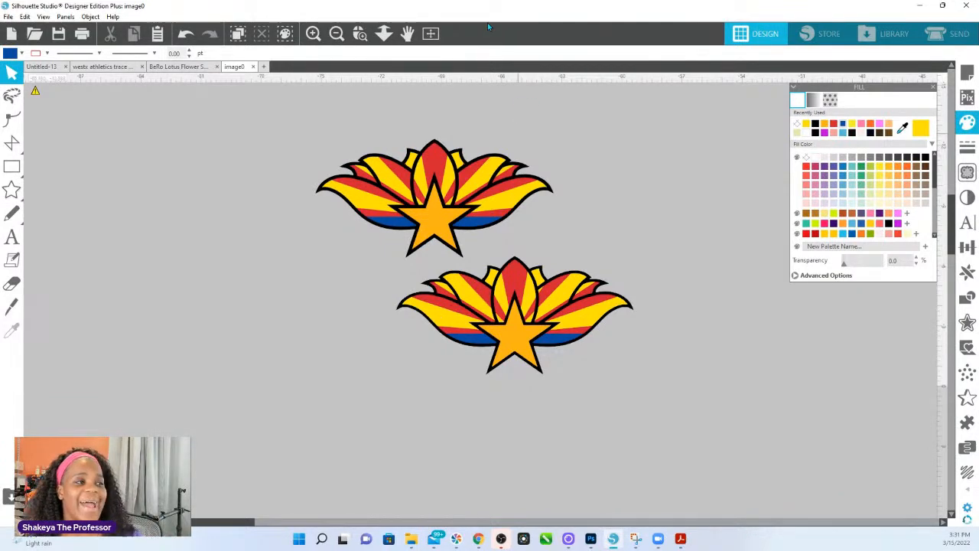
Step: Place the first lotus copy beside the second one, and bring the second lotus's black outline to the front
click(384, 33)
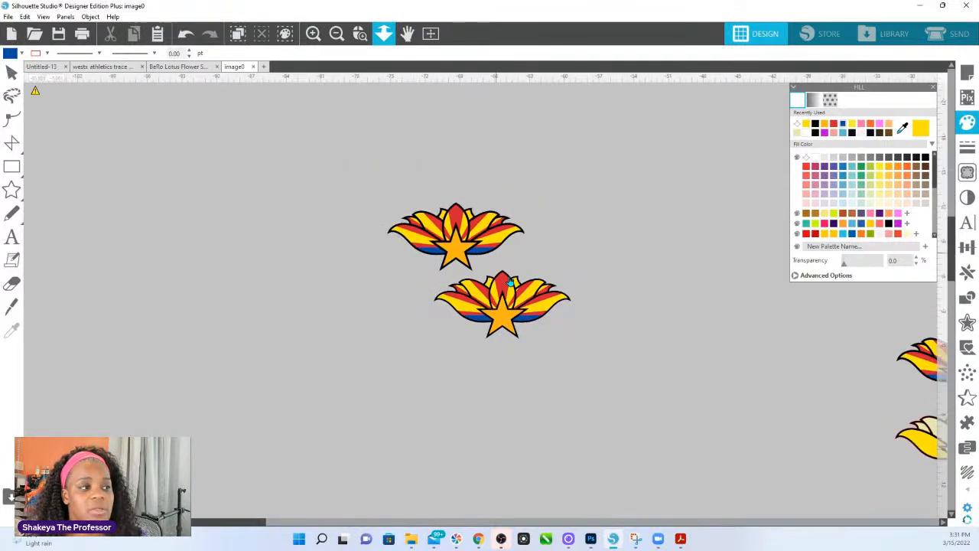
drag(474, 257, 391, 310)
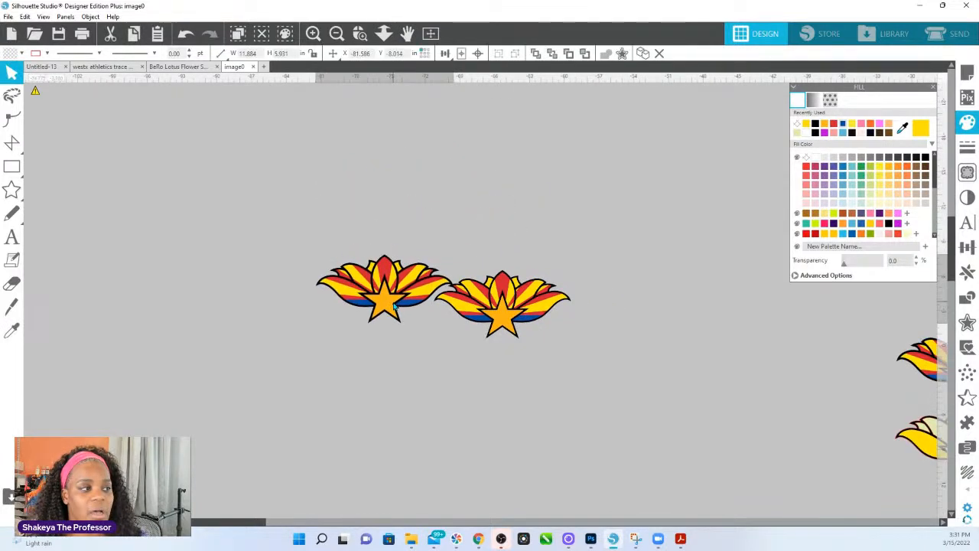
click(479, 331)
click(479, 328)
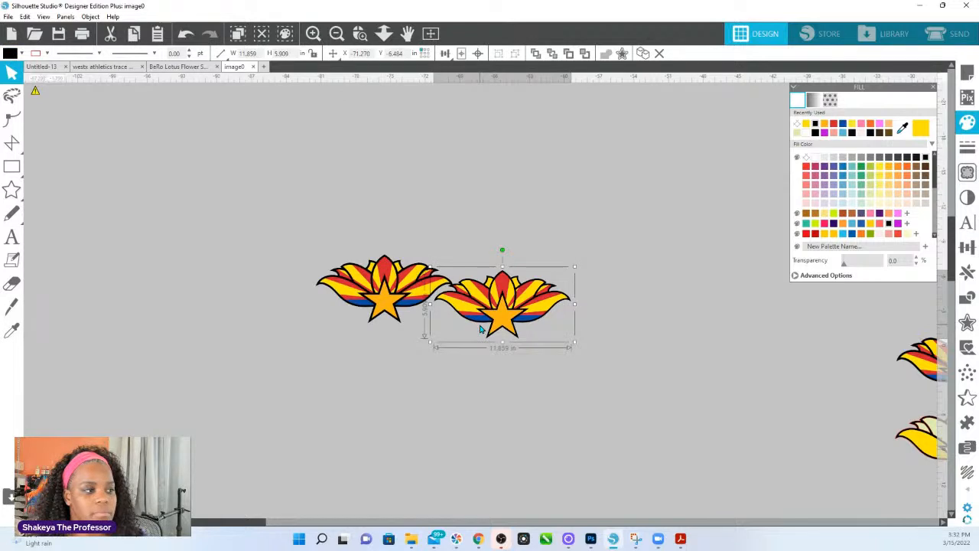
right_click(480, 328)
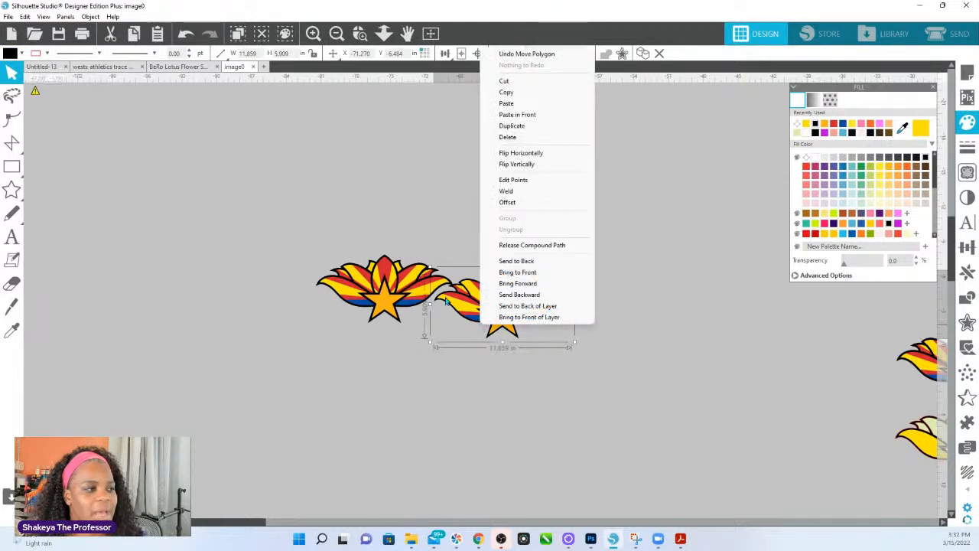
click(528, 273)
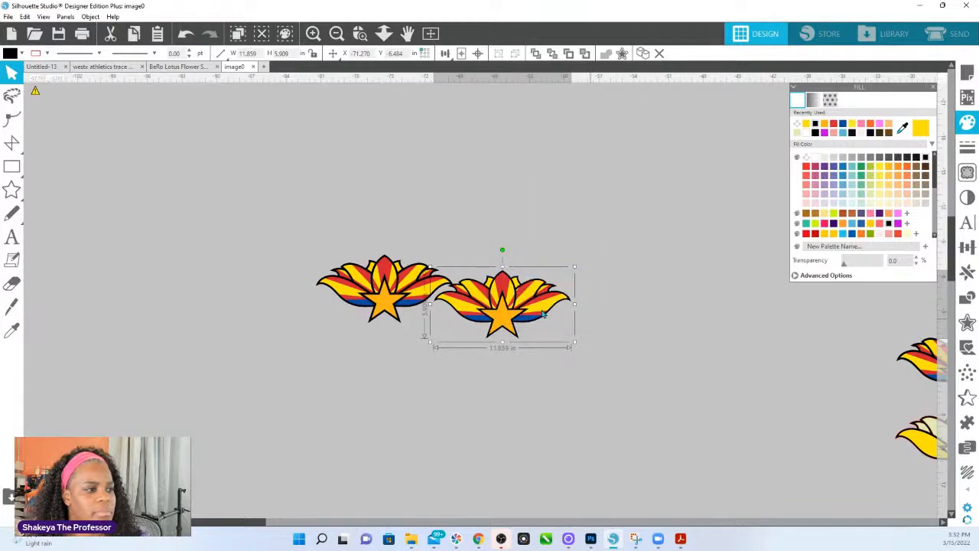
drag(384, 292, 399, 308)
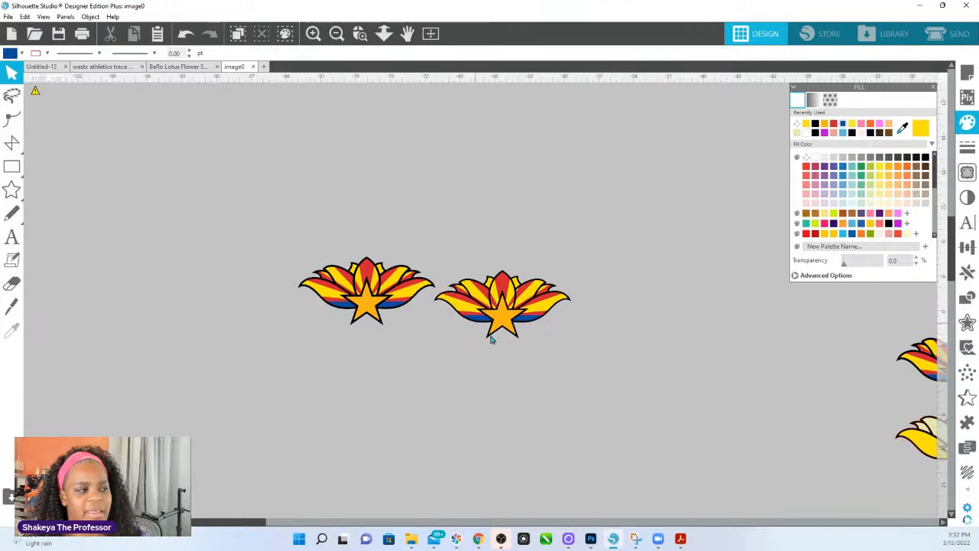
Step: Move the separate layered lotus in line with the other two copies and inspect them side by side
drag(871, 416, 569, 393)
click(822, 444)
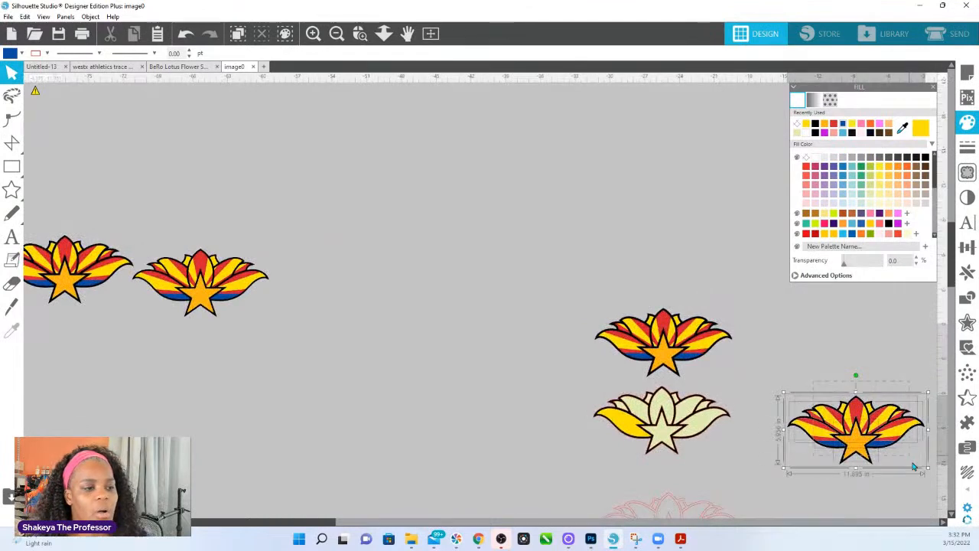
drag(874, 432, 374, 260)
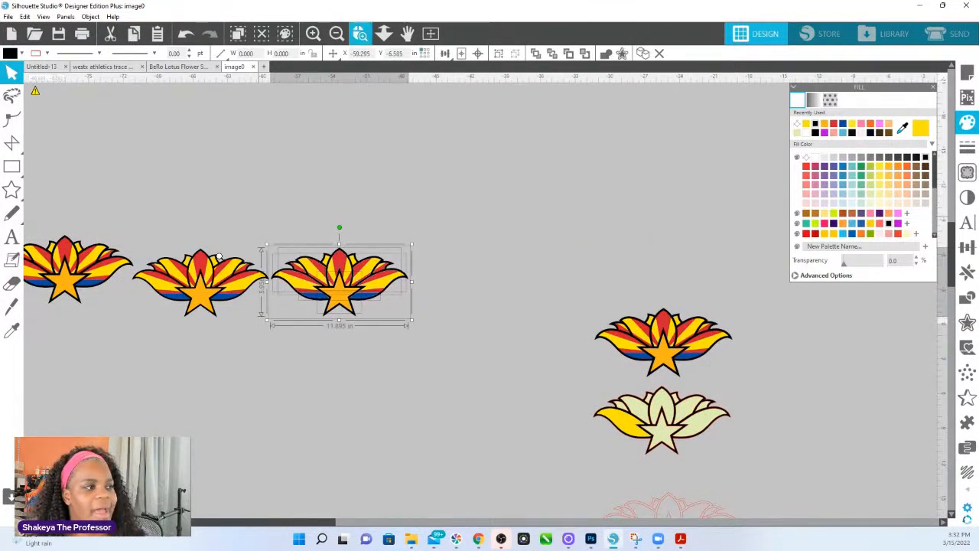
scroll(428, 307, up, 3)
scroll(434, 310, up, 2)
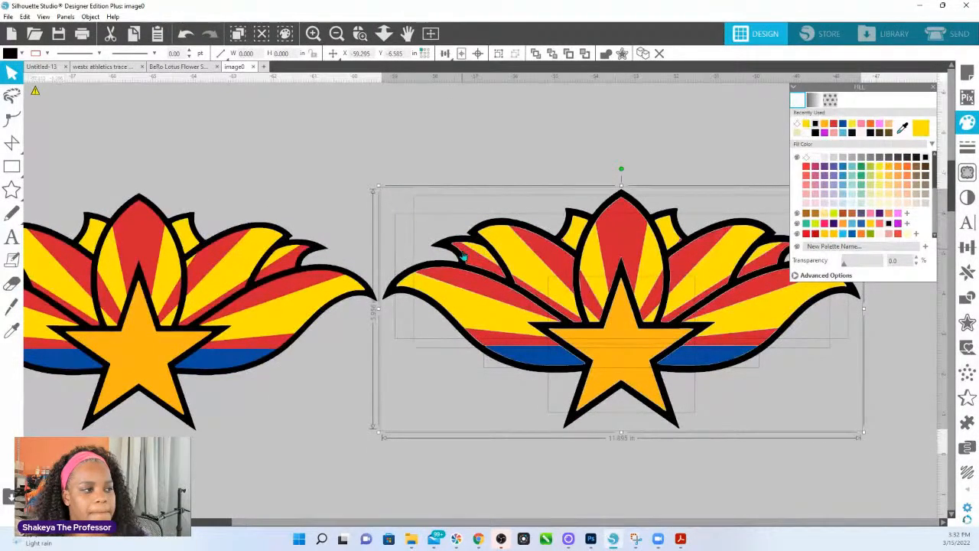
drag(283, 409, 365, 446)
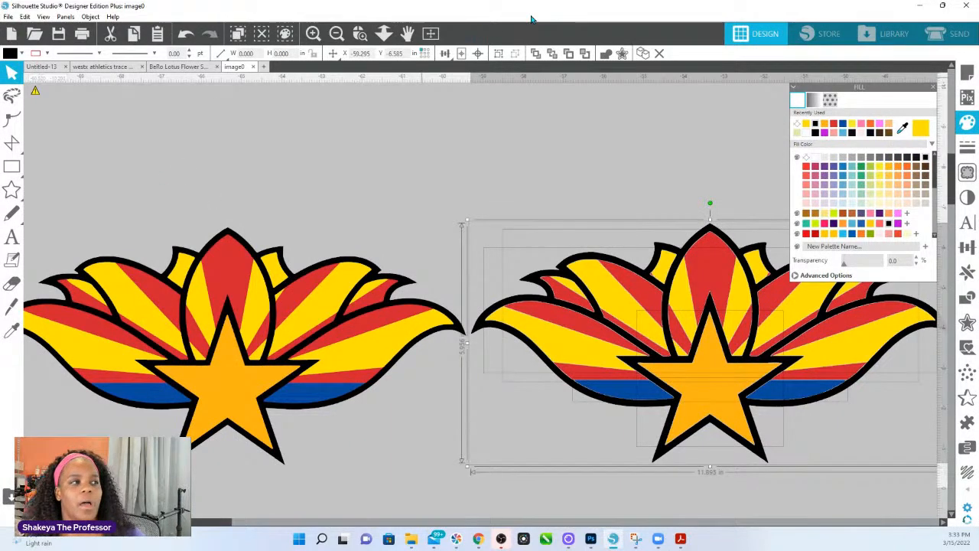
Step: Move the original lotus artwork image into the open area above the pale lotus tracing
click(383, 33)
drag(458, 339, 457, 279)
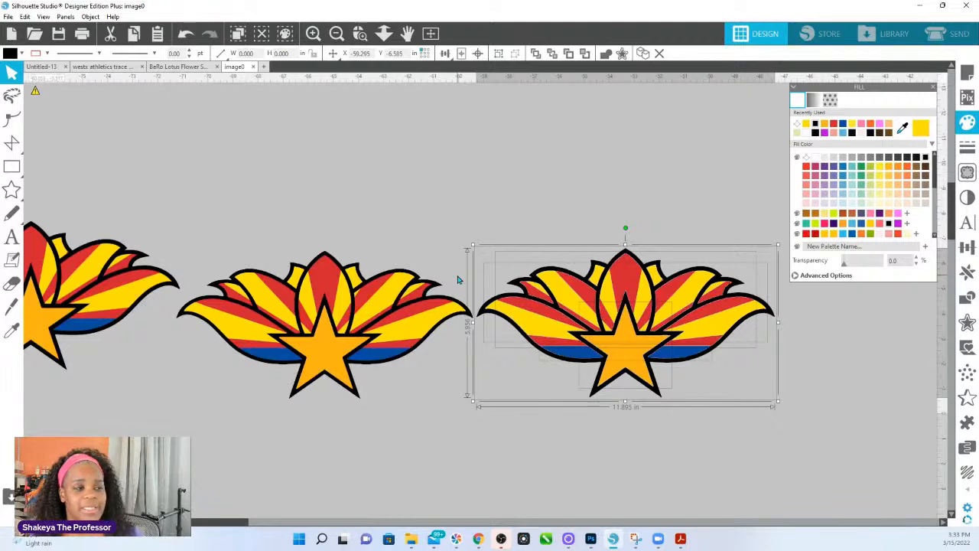
click(384, 33)
drag(408, 181, 405, 95)
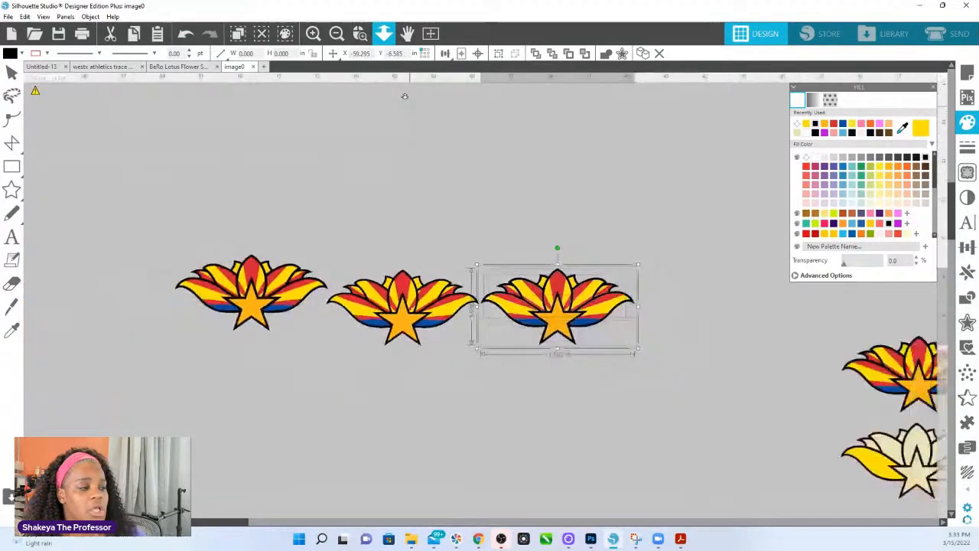
click(885, 373)
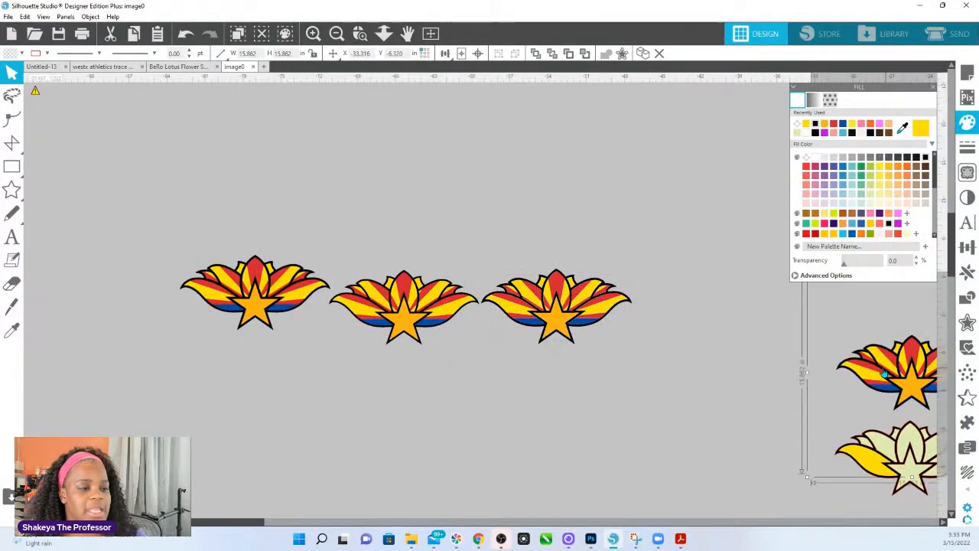
scroll(758, 349, right, 5)
drag(702, 411, 702, 322)
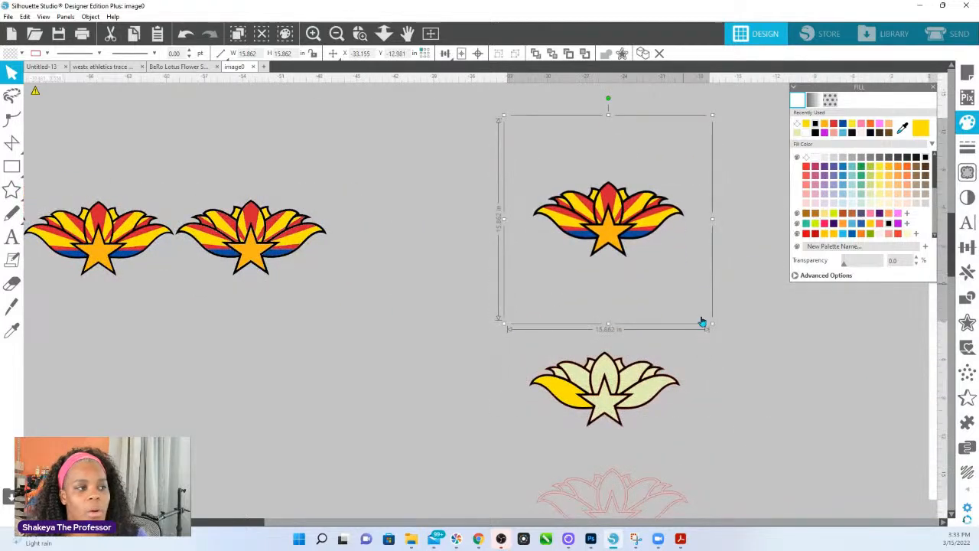
scroll(702, 322, right, 3)
scroll(702, 322, up, 1)
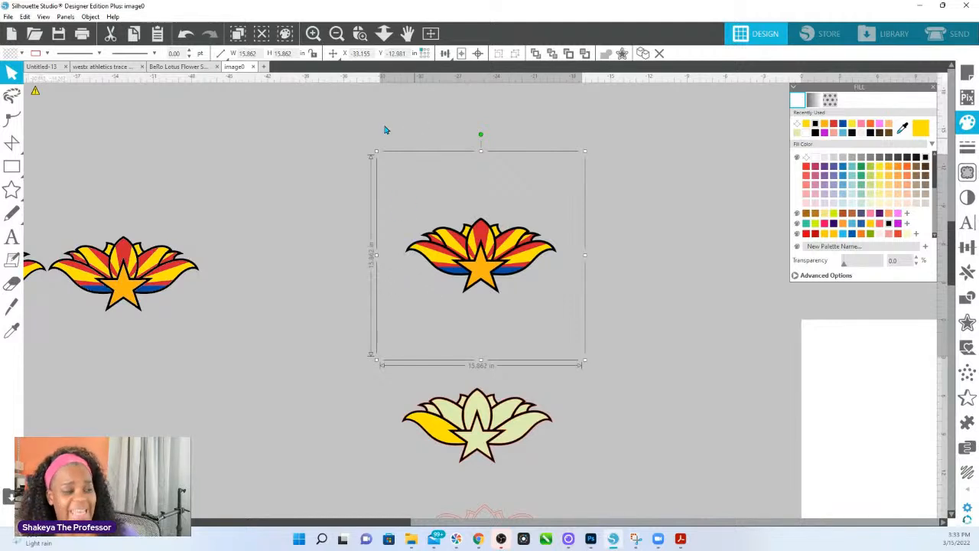
drag(380, 252, 461, 239)
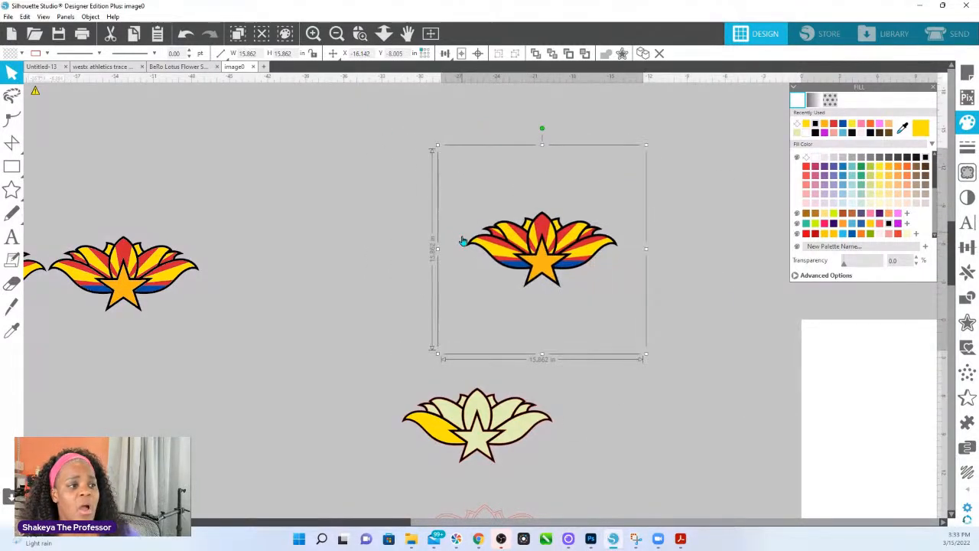
Step: Shrink the original artwork image to about 7.7 in square, and scale it back up to about 19.9 in square
drag(646, 356, 549, 247)
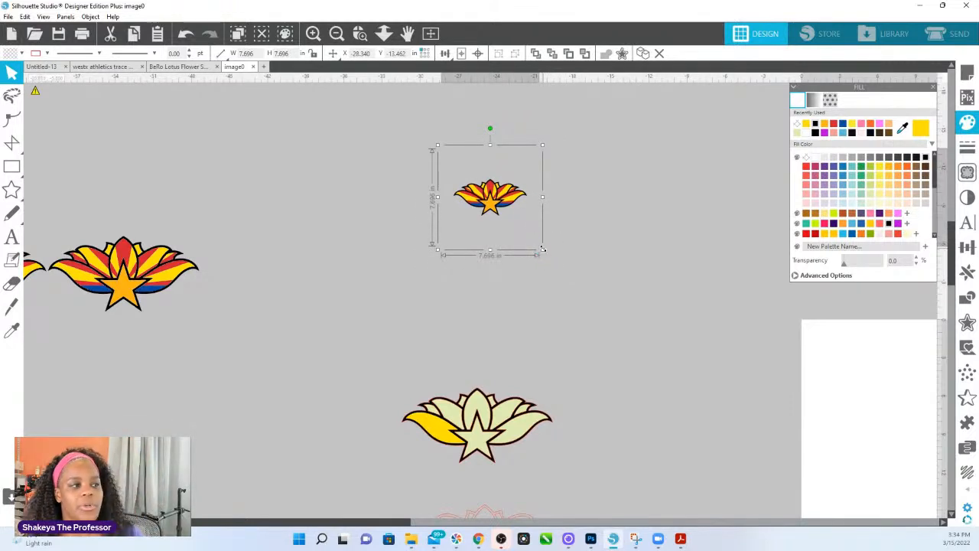
drag(542, 248, 696, 405)
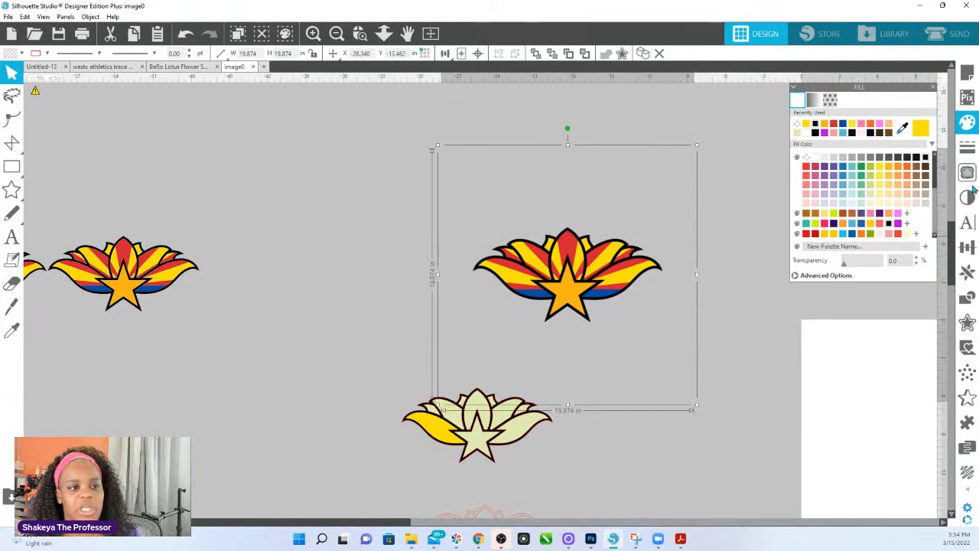
click(128, 274)
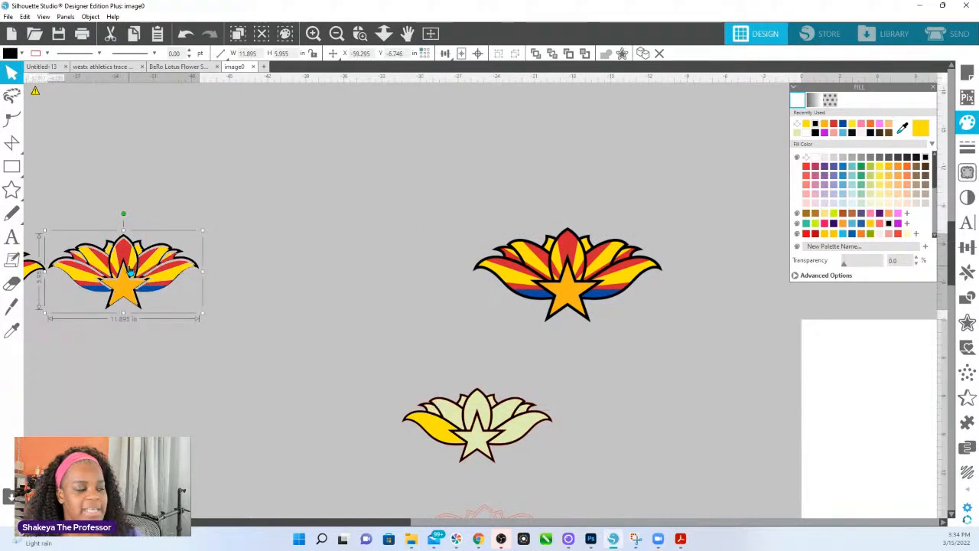
key(ctrl+z)
key(Escape)
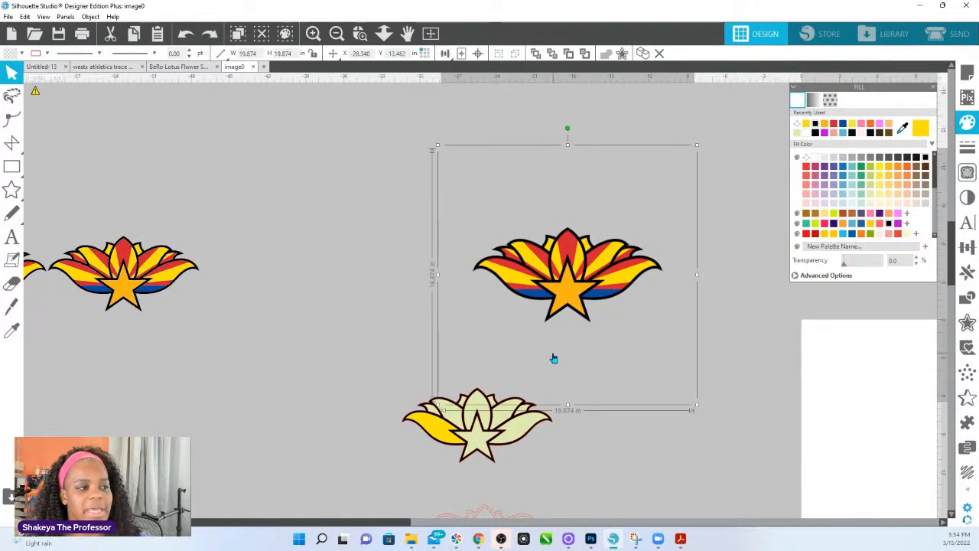
Step: Move the first lotus copy above the enlarged original artwork image and scale it up to about 16.2 in wide
drag(332, 401, 654, 311)
click(168, 192)
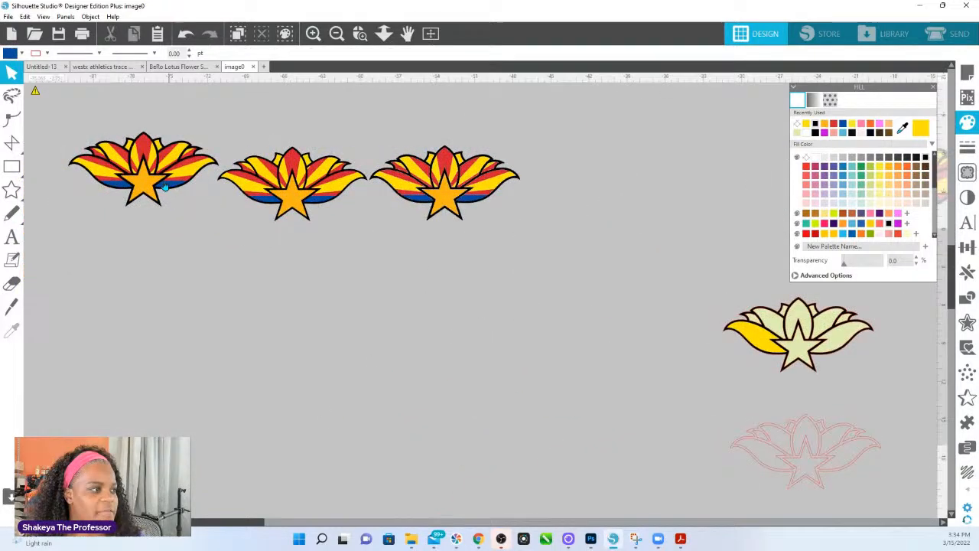
double_click(169, 191)
click(271, 260)
drag(154, 163, 677, 199)
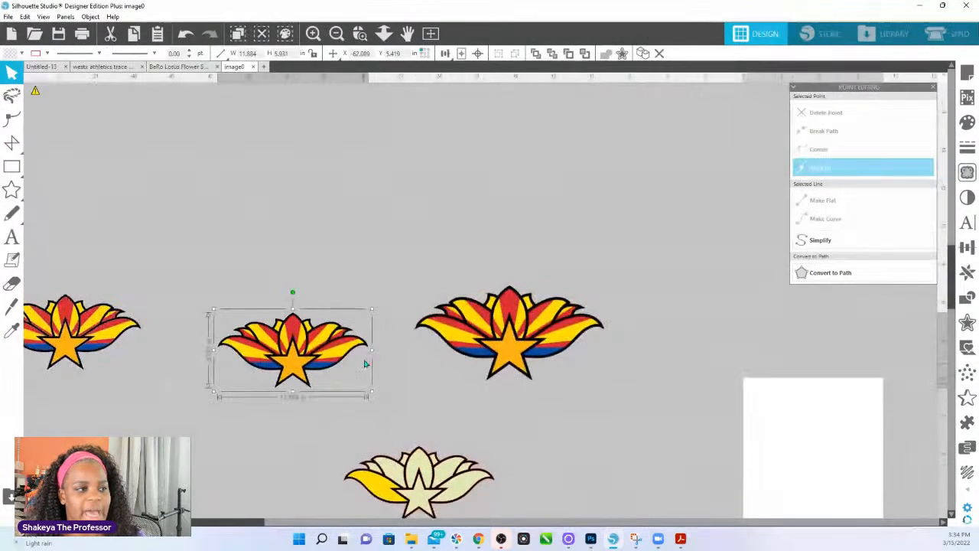
drag(365, 364, 566, 213)
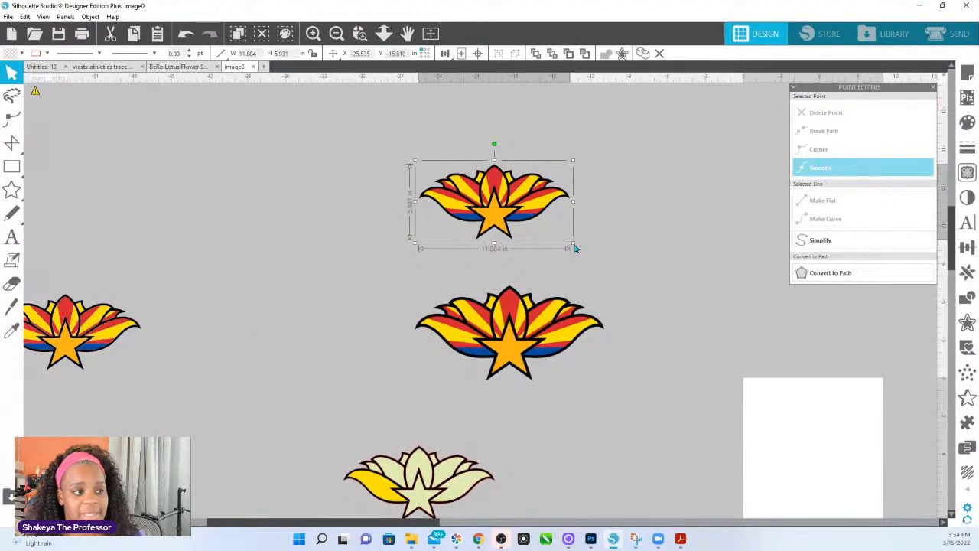
drag(576, 247, 631, 267)
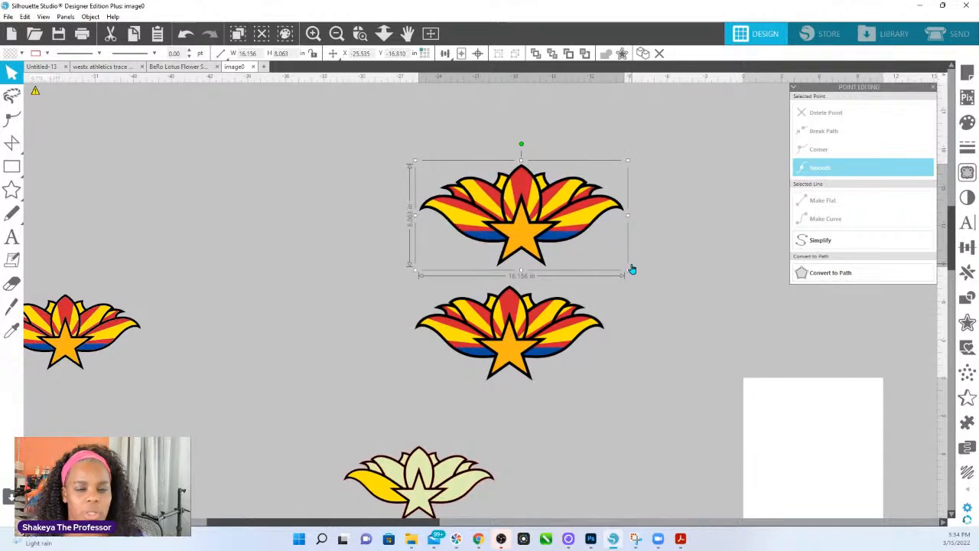
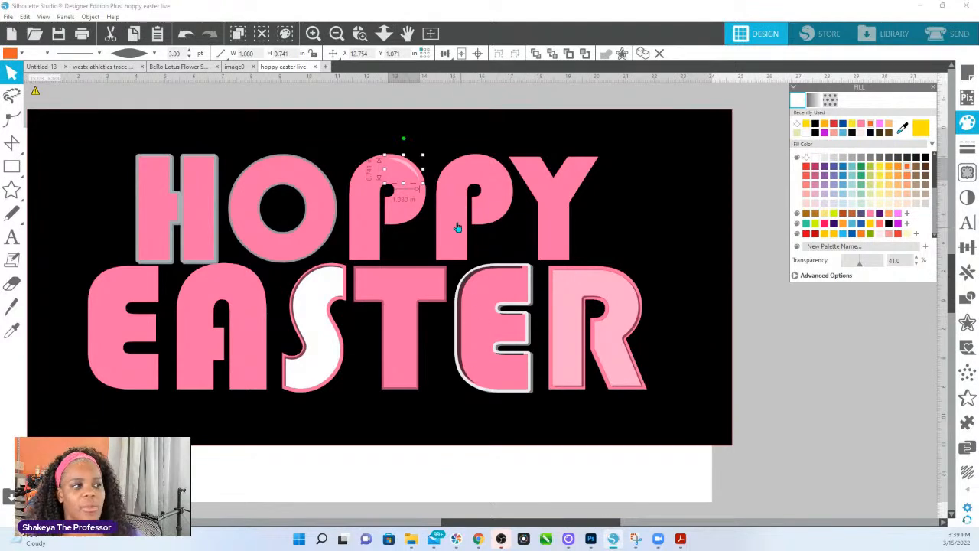
Step: Set the fill transparency of the curved highlight on the first P of HOPPY to 79%
click(384, 35)
scroll(385, 37, down, 3)
key(Escape)
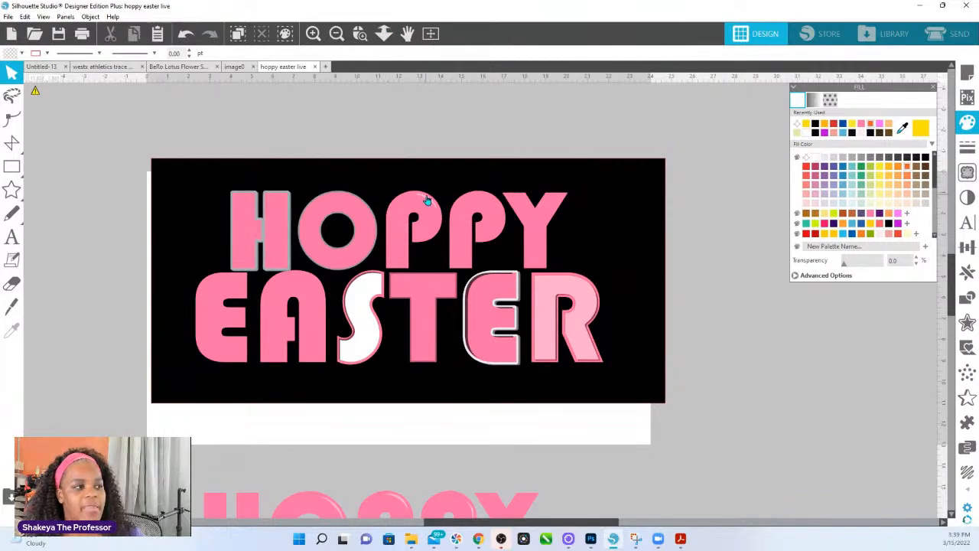
click(427, 203)
click(430, 202)
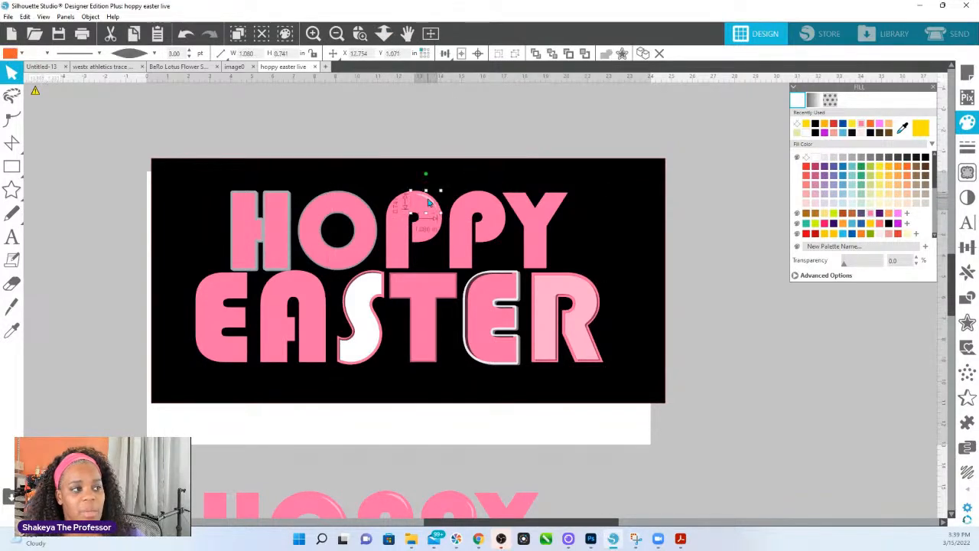
click(859, 264)
mouse_move(860, 267)
mouse_down()
mouse_move(846, 270)
mouse_move(875, 267)
mouse_up()
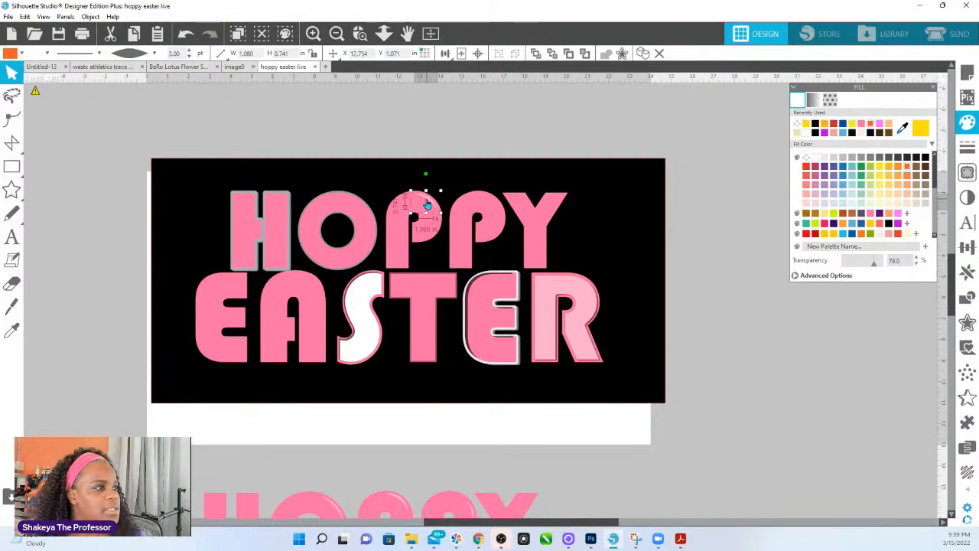
Step: Set the line color transparency of the first P's curved highlight to 37% and deselect it
double_click(427, 203)
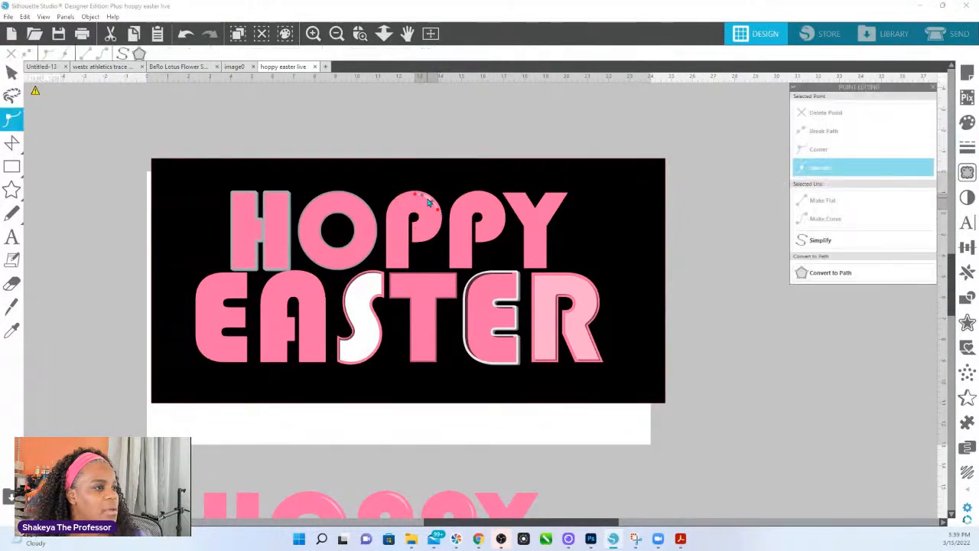
click(431, 141)
click(427, 202)
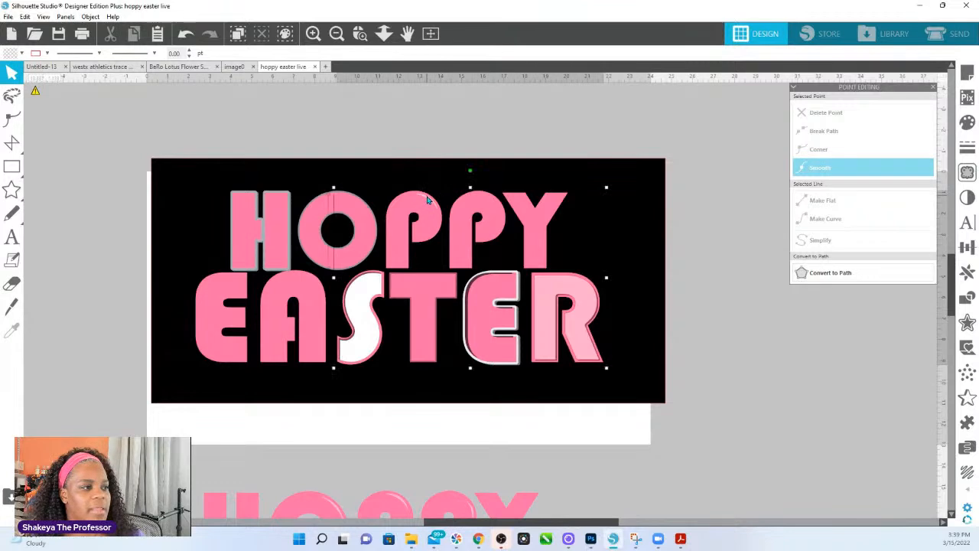
click(427, 202)
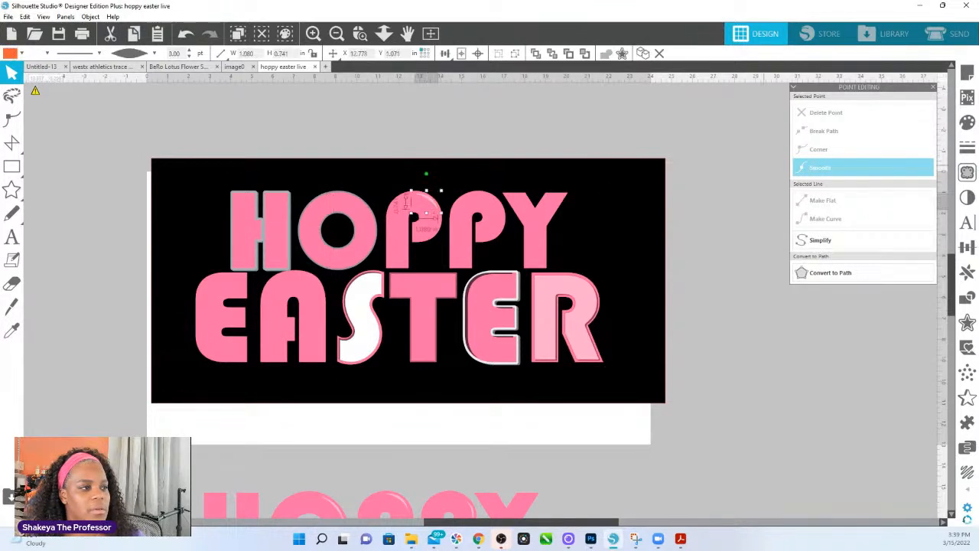
click(968, 122)
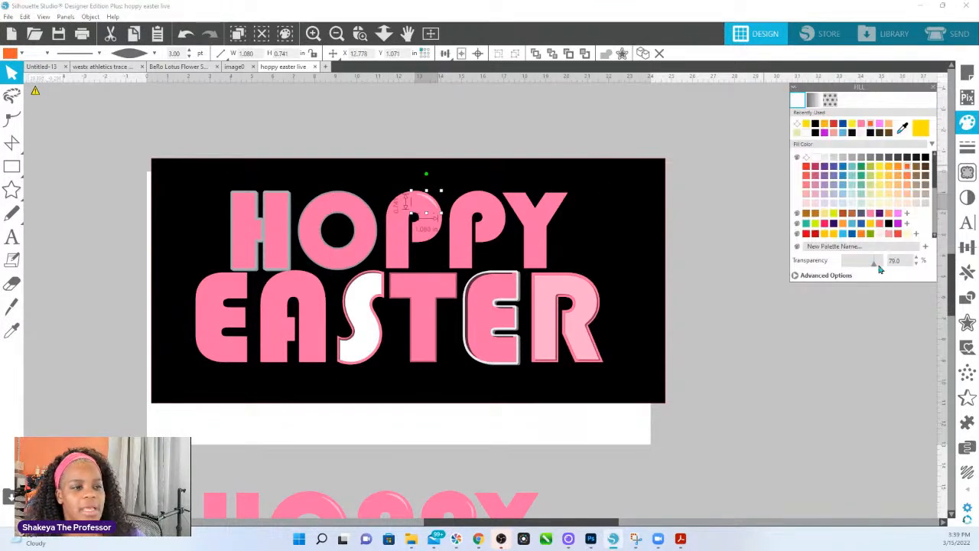
click(967, 146)
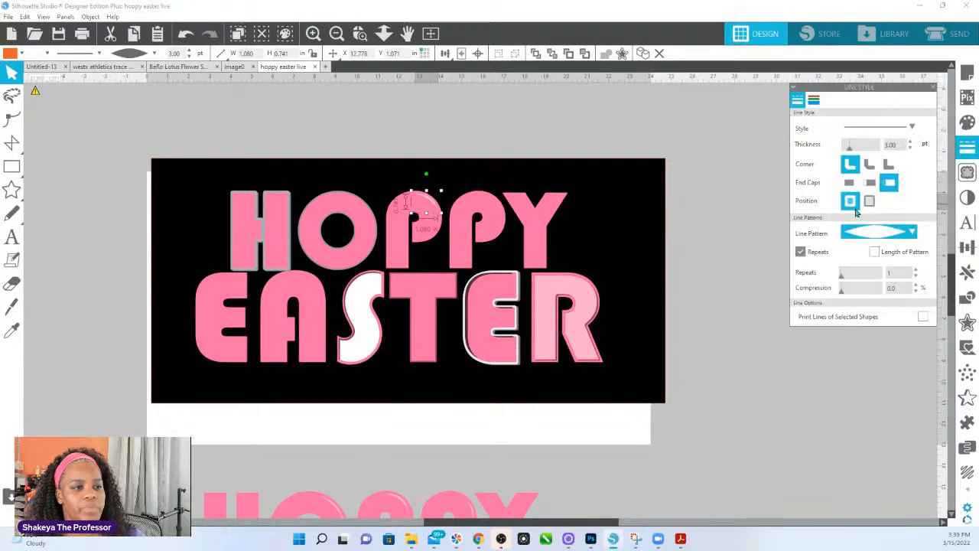
click(814, 100)
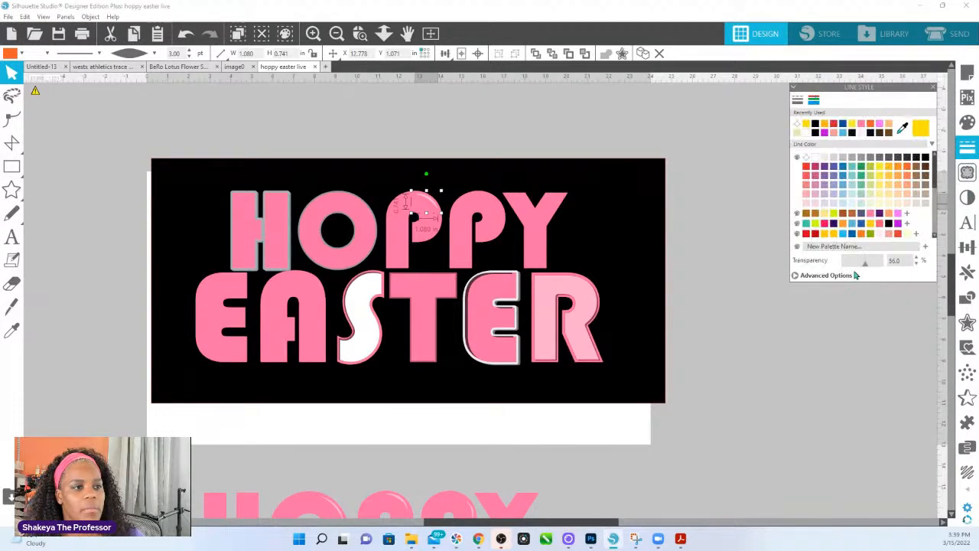
drag(864, 267, 857, 267)
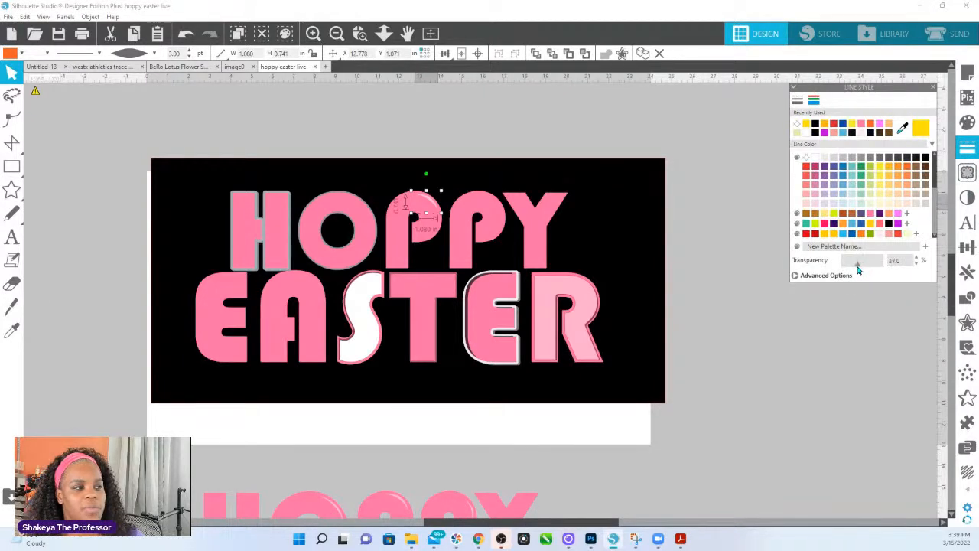
click(536, 138)
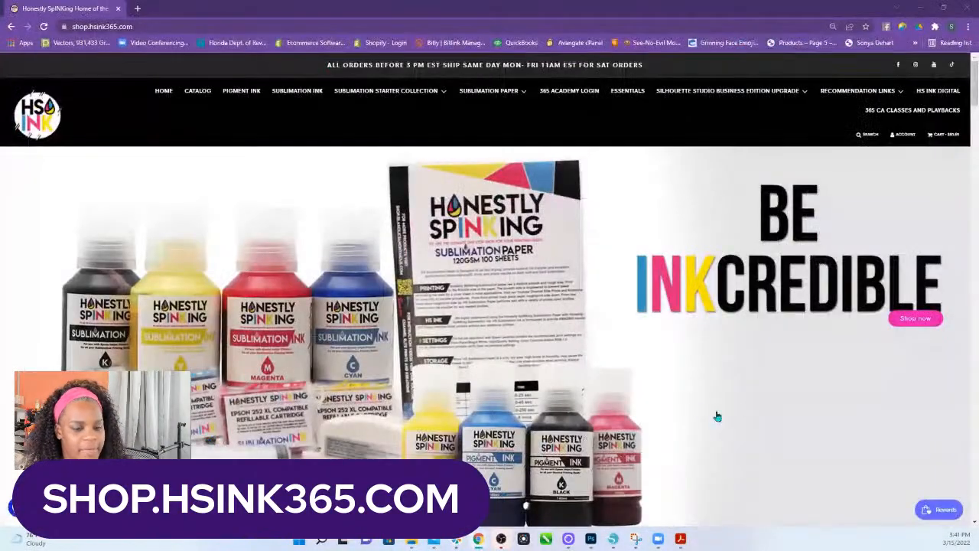
Step: Browse the shop.hsink365.com home page in Chrome and open the 30-day Silhouette Studio for Beginners class page
scroll(687, 409, down, 10)
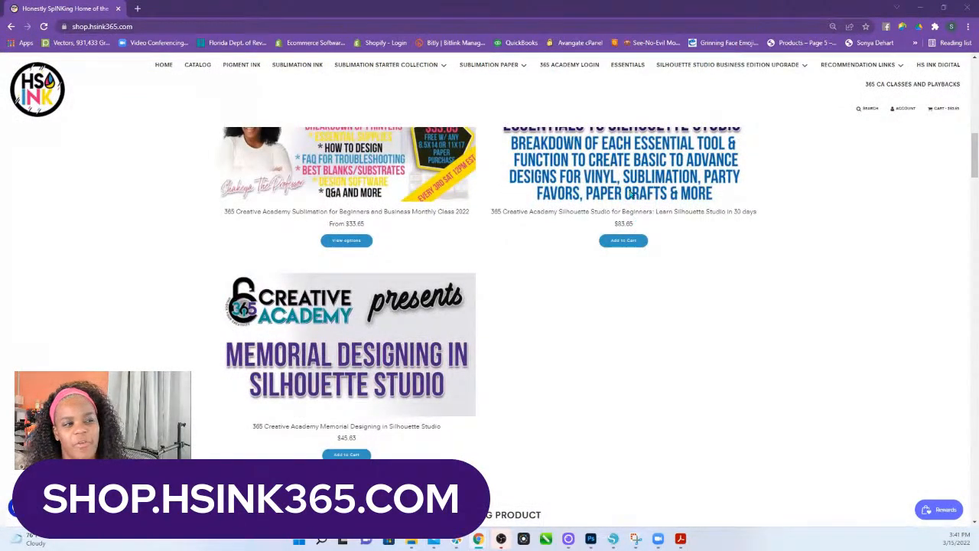
click(629, 189)
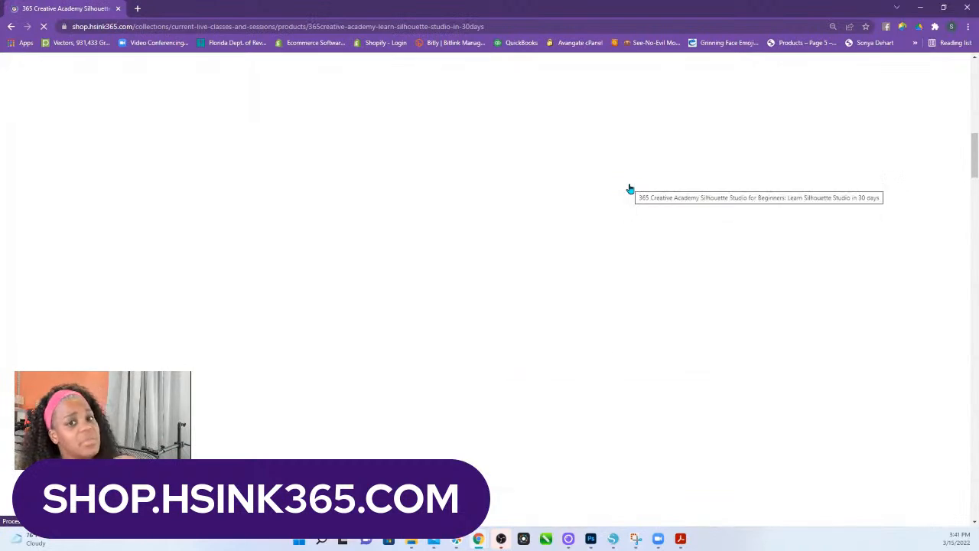